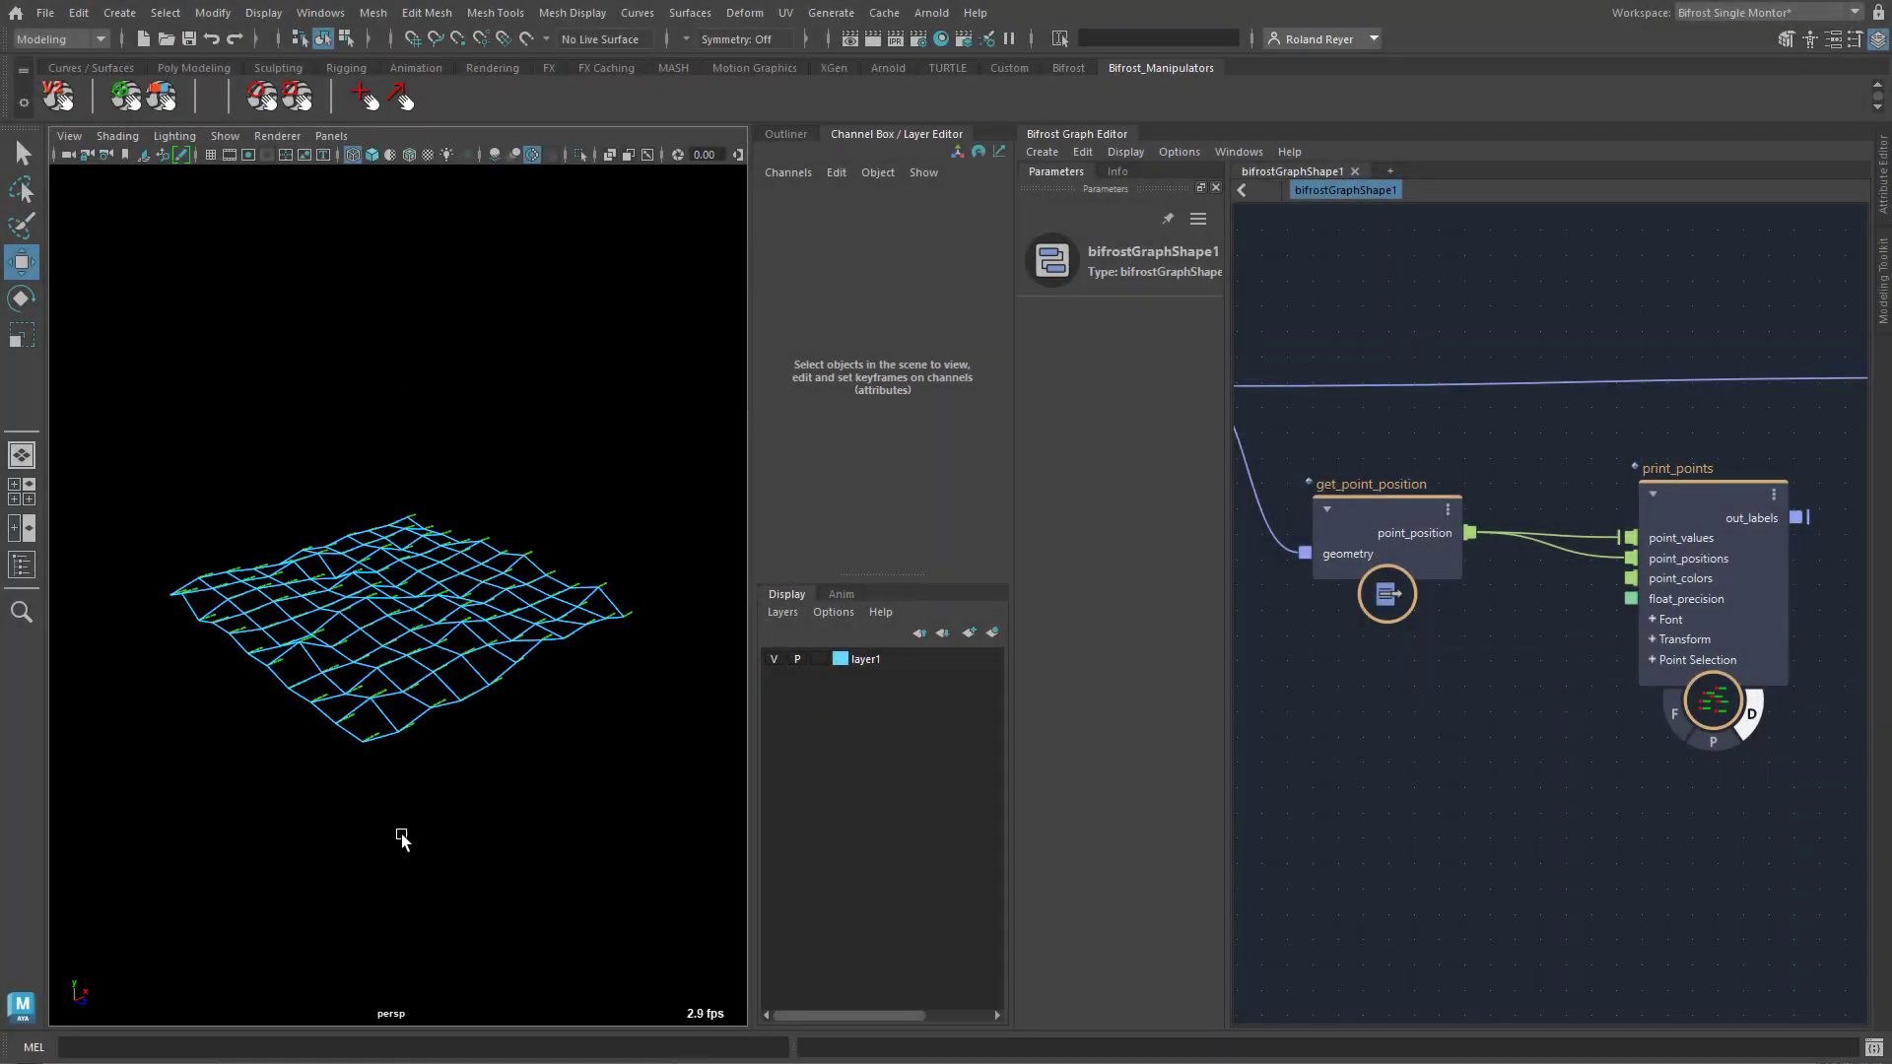
Expand the Transform ports on the print_points node
{"action": "right_click_drag", "start_coordinate": [401, 837], "coordinate": [587, 743], "text": "alt"}
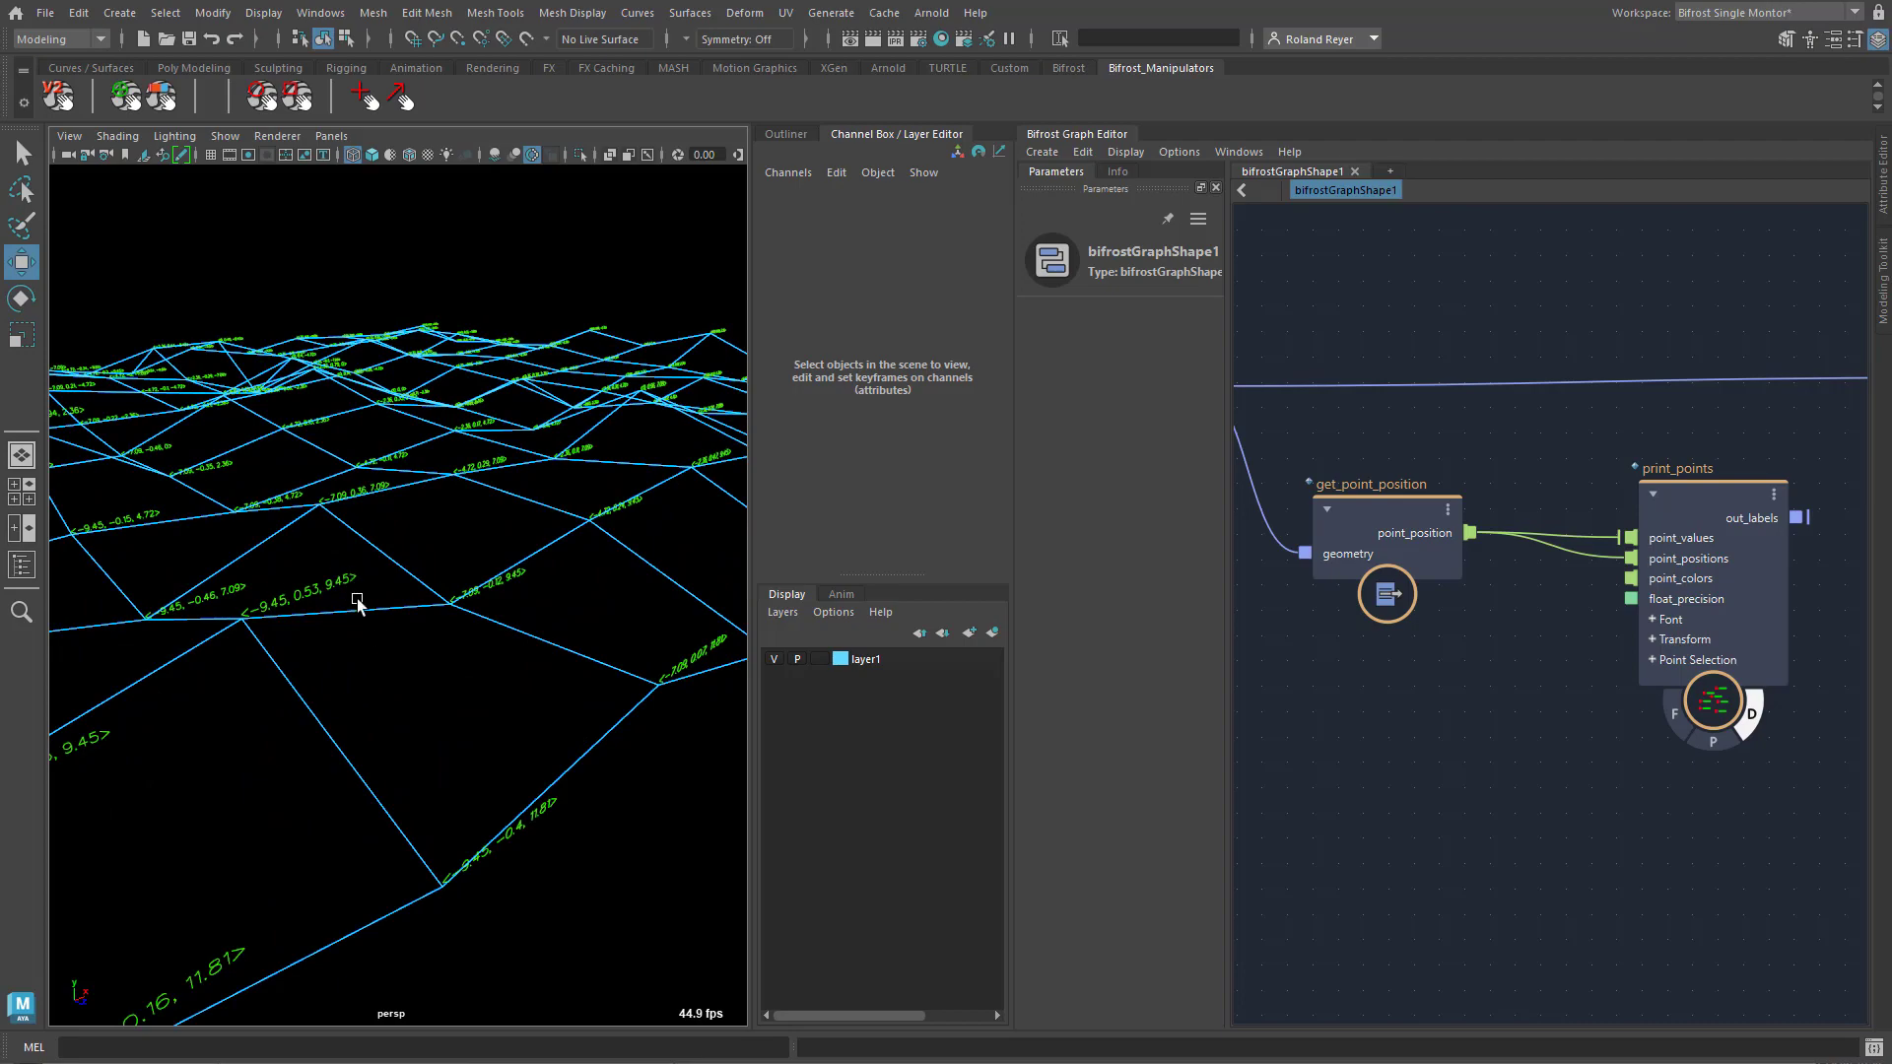
{"action": "scroll", "coordinate": [629, 746], "scroll_direction": "down", "scroll_amount": 4}
{"action": "left_click_drag", "start_coordinate": [562, 730], "coordinate": [462, 751], "text": "alt"}
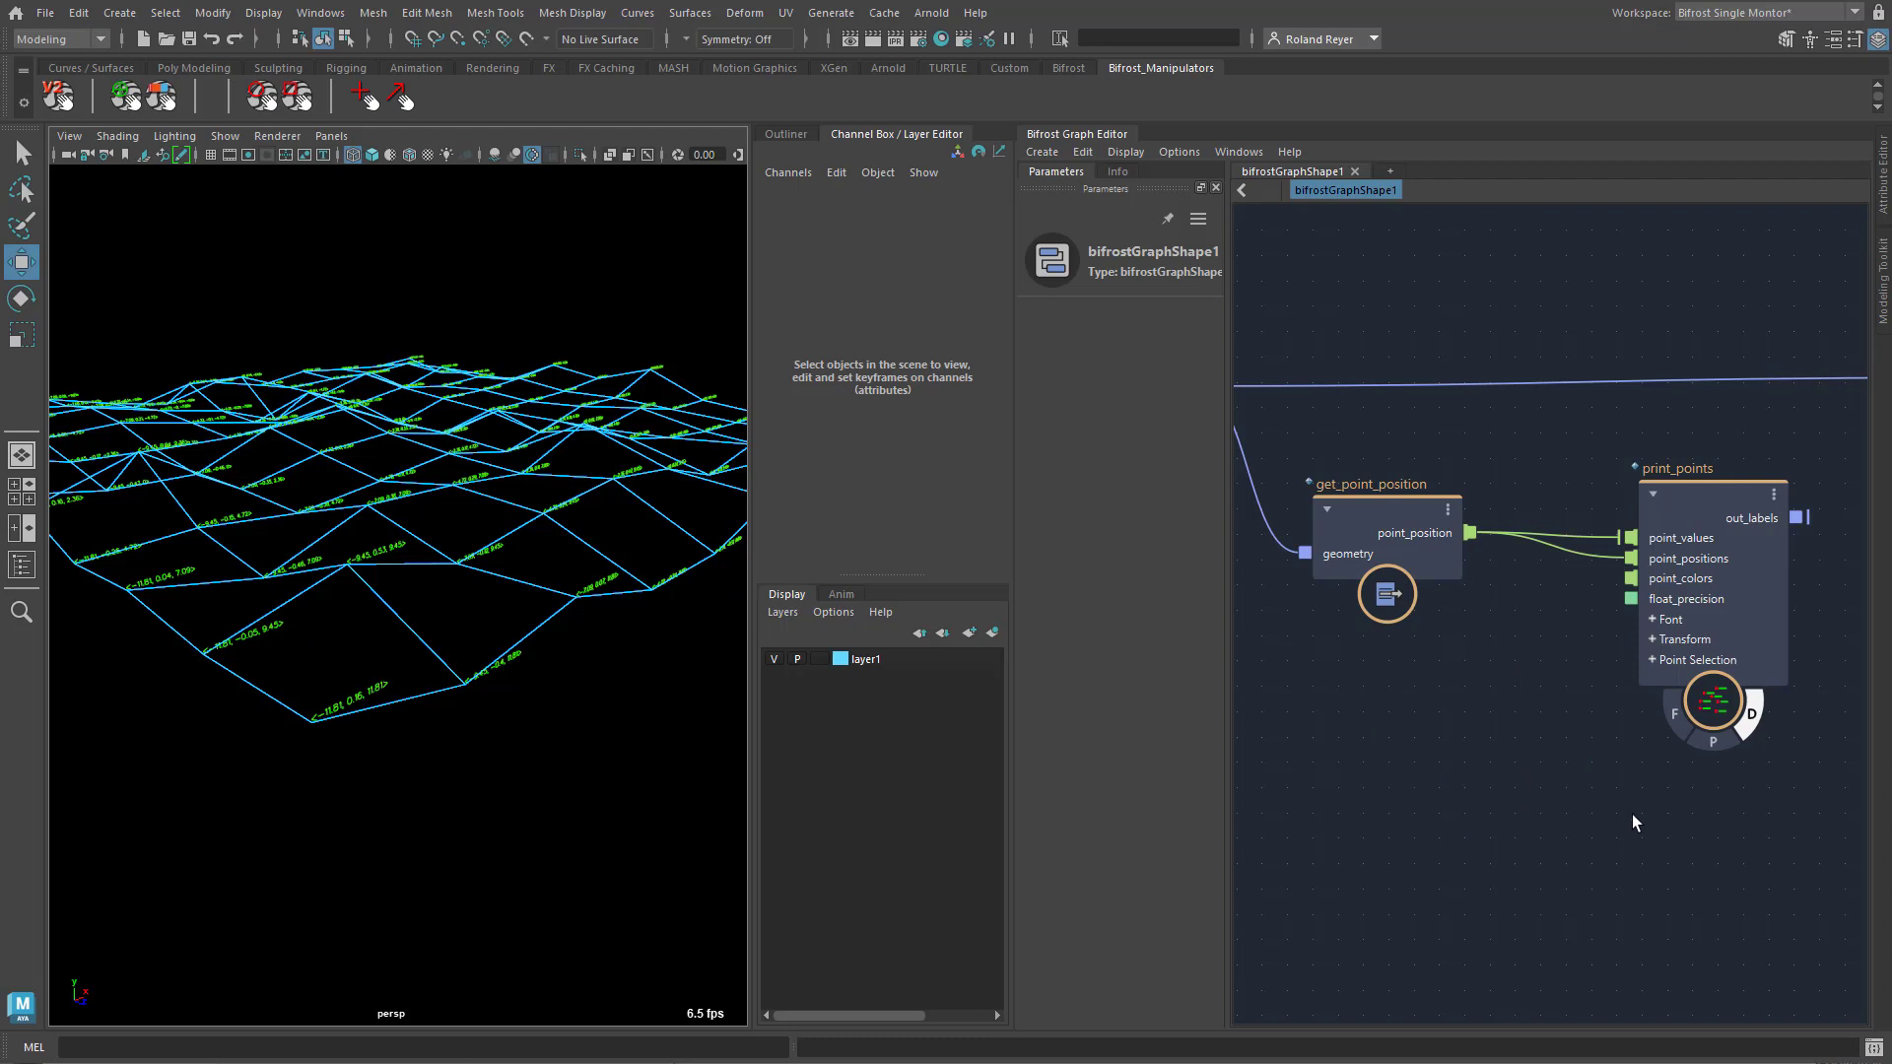
{"action": "left_click", "coordinate": [1649, 640]}
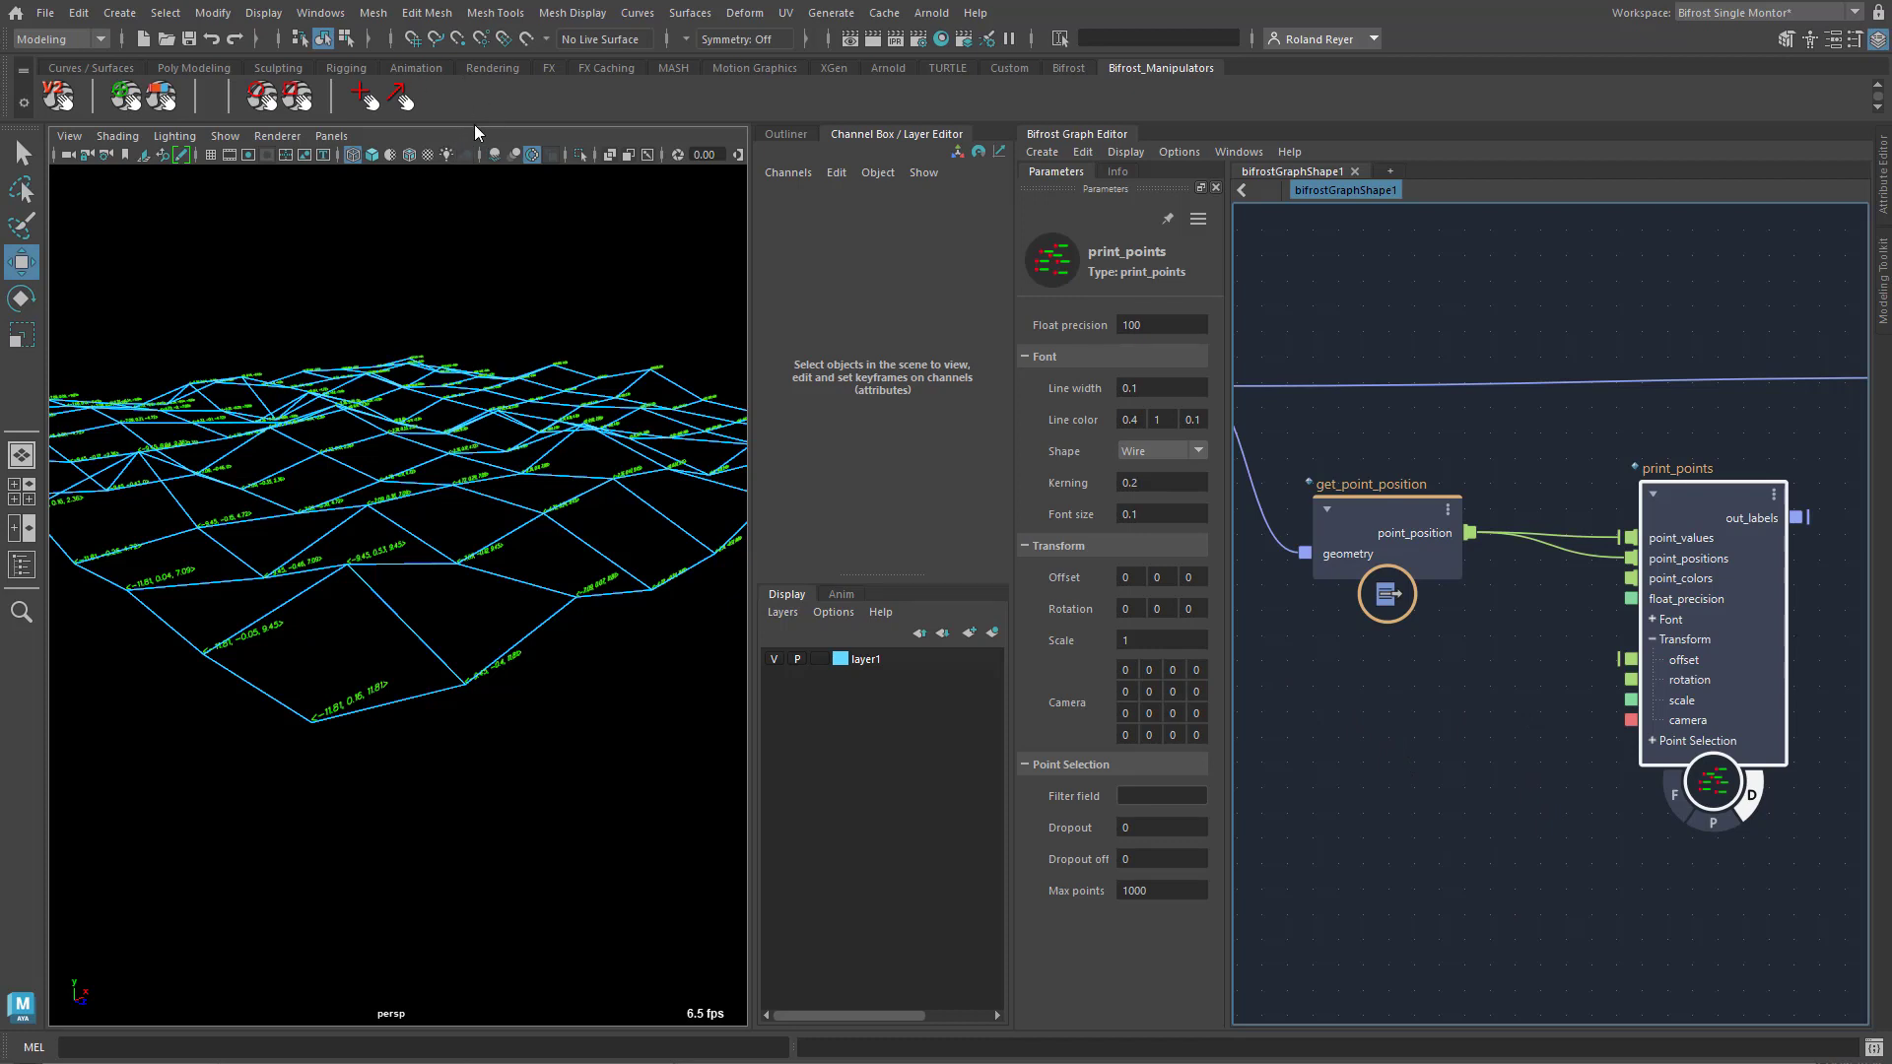
Add a Bifrost position manipulator, delete its TRS_manipulator node and place input1 beside print_points
{"action": "left_click", "coordinate": [364, 98]}
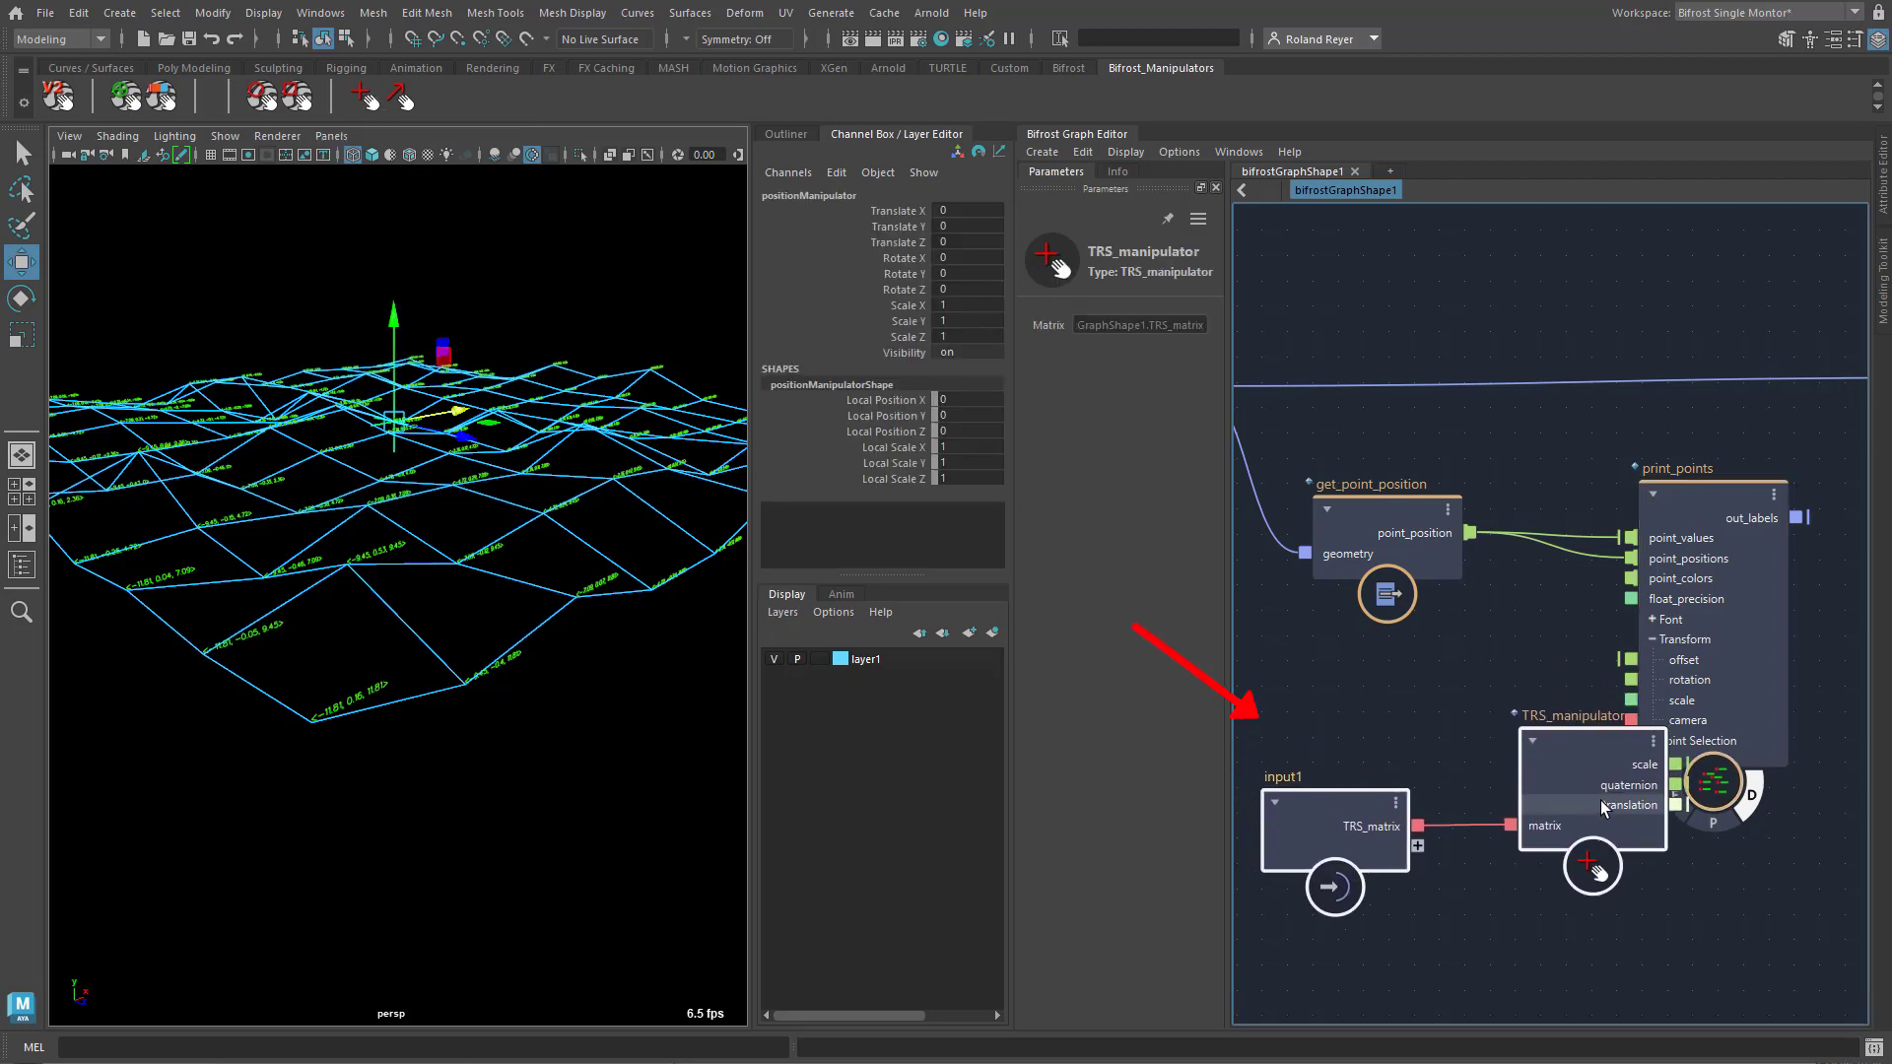
{"action": "left_click", "coordinate": [1574, 744]}
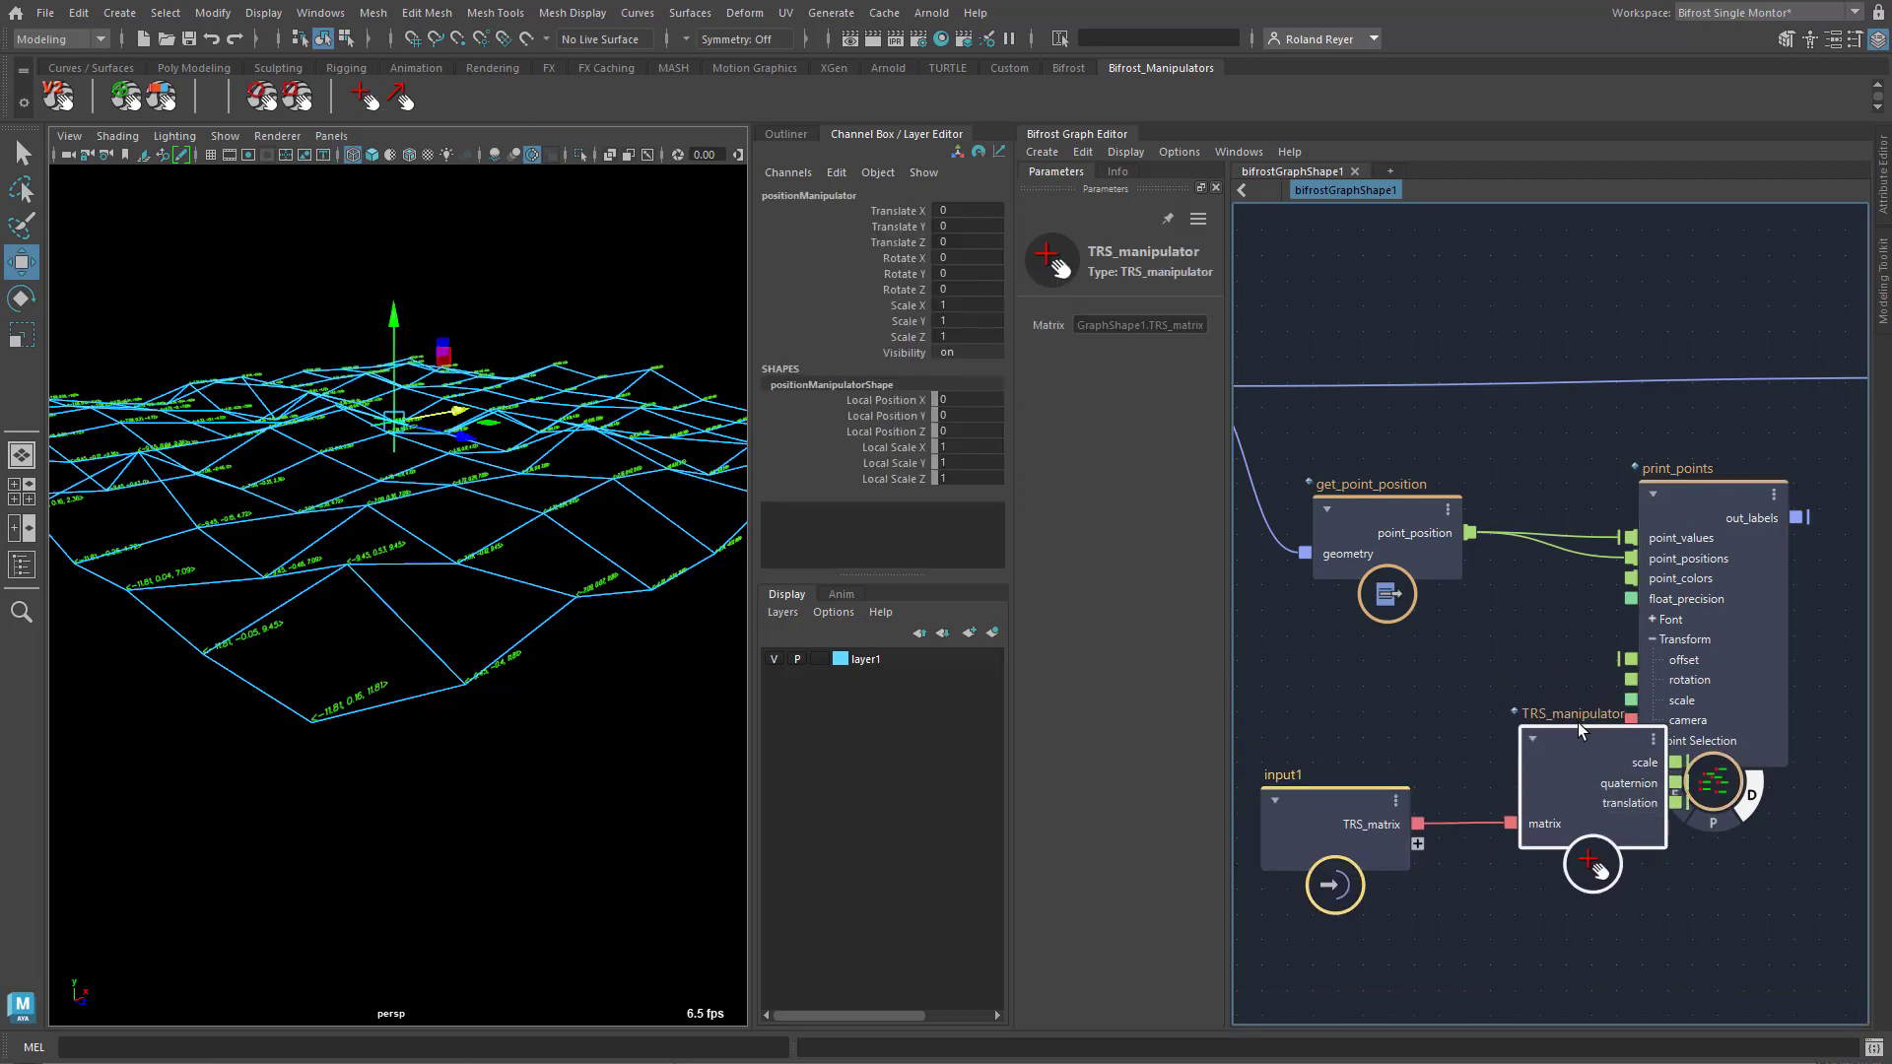
{"action": "key", "text": "Delete"}
{"action": "left_click_drag", "start_coordinate": [1395, 836], "coordinate": [1426, 726]}
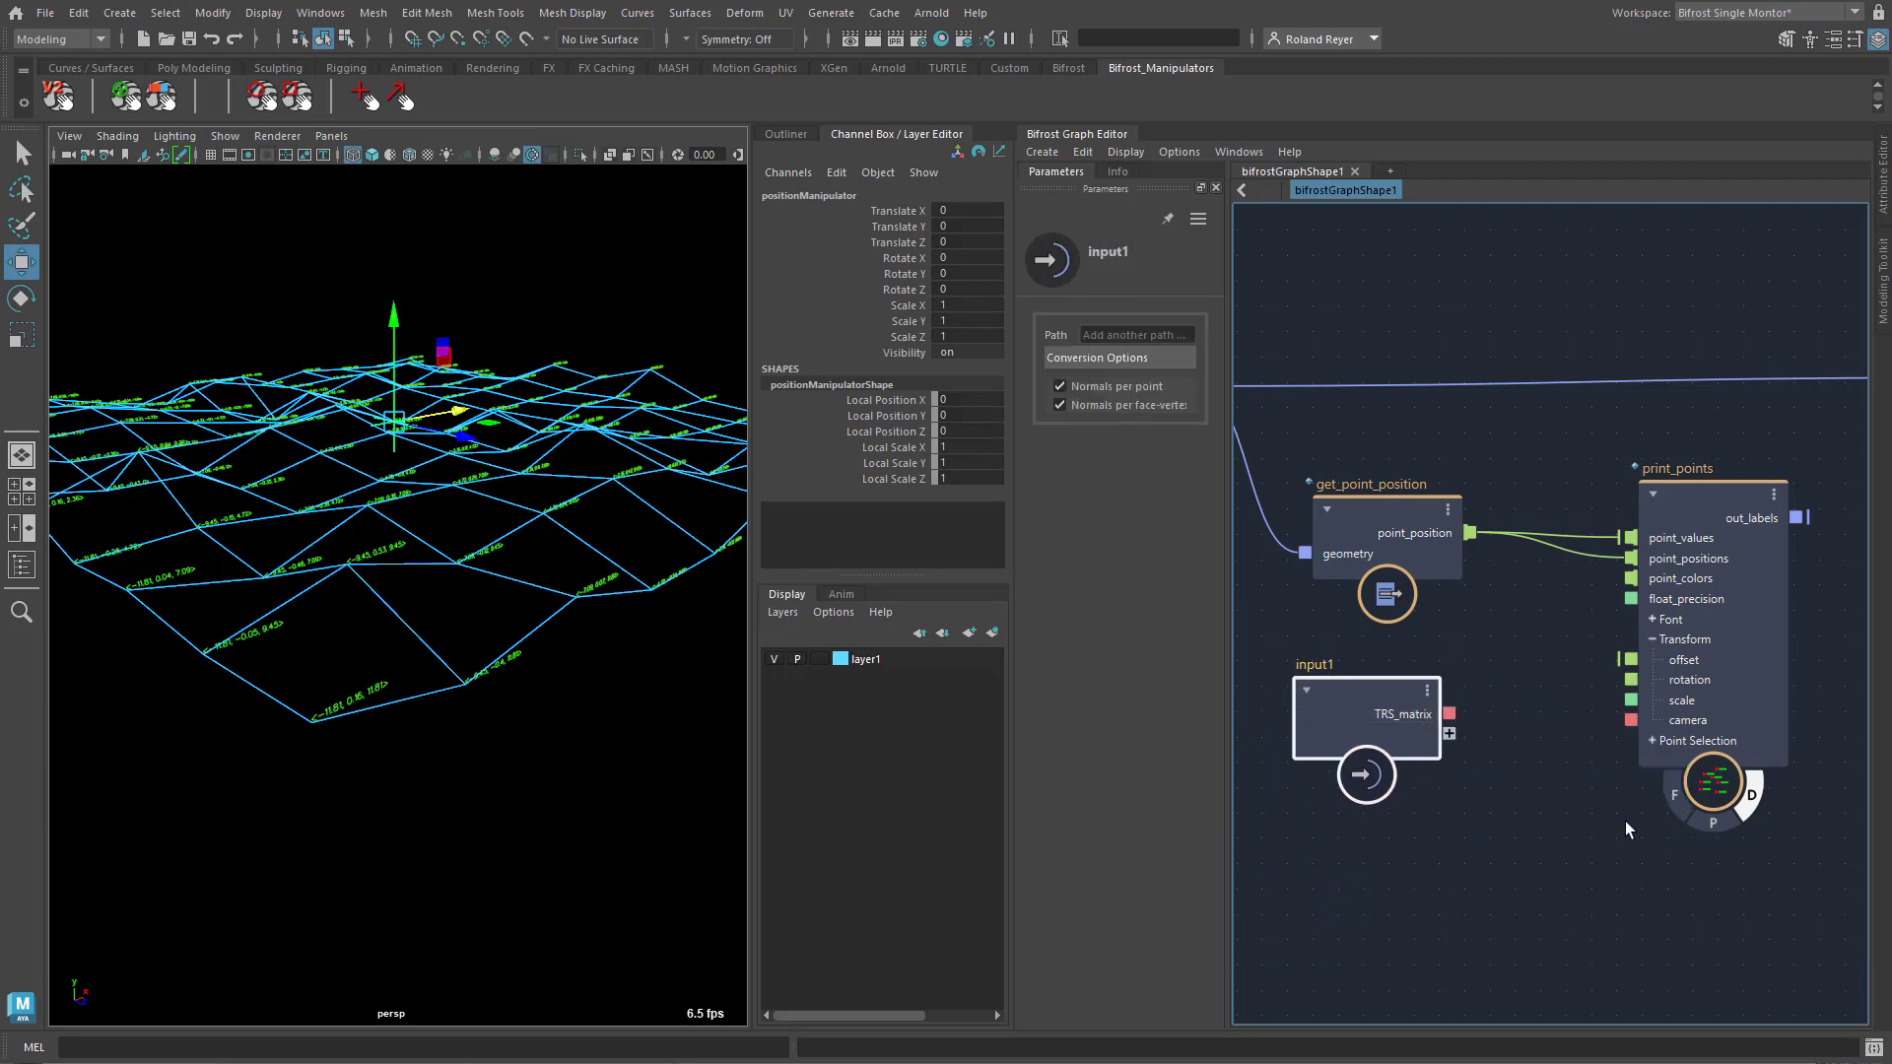
Connect input1's TRS_matrix output to the camera port of print_points and test the labels by moving the manipulator
{"action": "left_click_drag", "start_coordinate": [1449, 713], "coordinate": [1634, 723]}
{"action": "left_click_drag", "start_coordinate": [540, 828], "coordinate": [452, 813], "text": "alt"}
{"action": "left_click_drag", "start_coordinate": [395, 395], "coordinate": [672, 376]}
Parent positionManipulator under the persp camera and set all its translation and rotation values to 0
{"action": "left_click", "coordinate": [787, 137]}
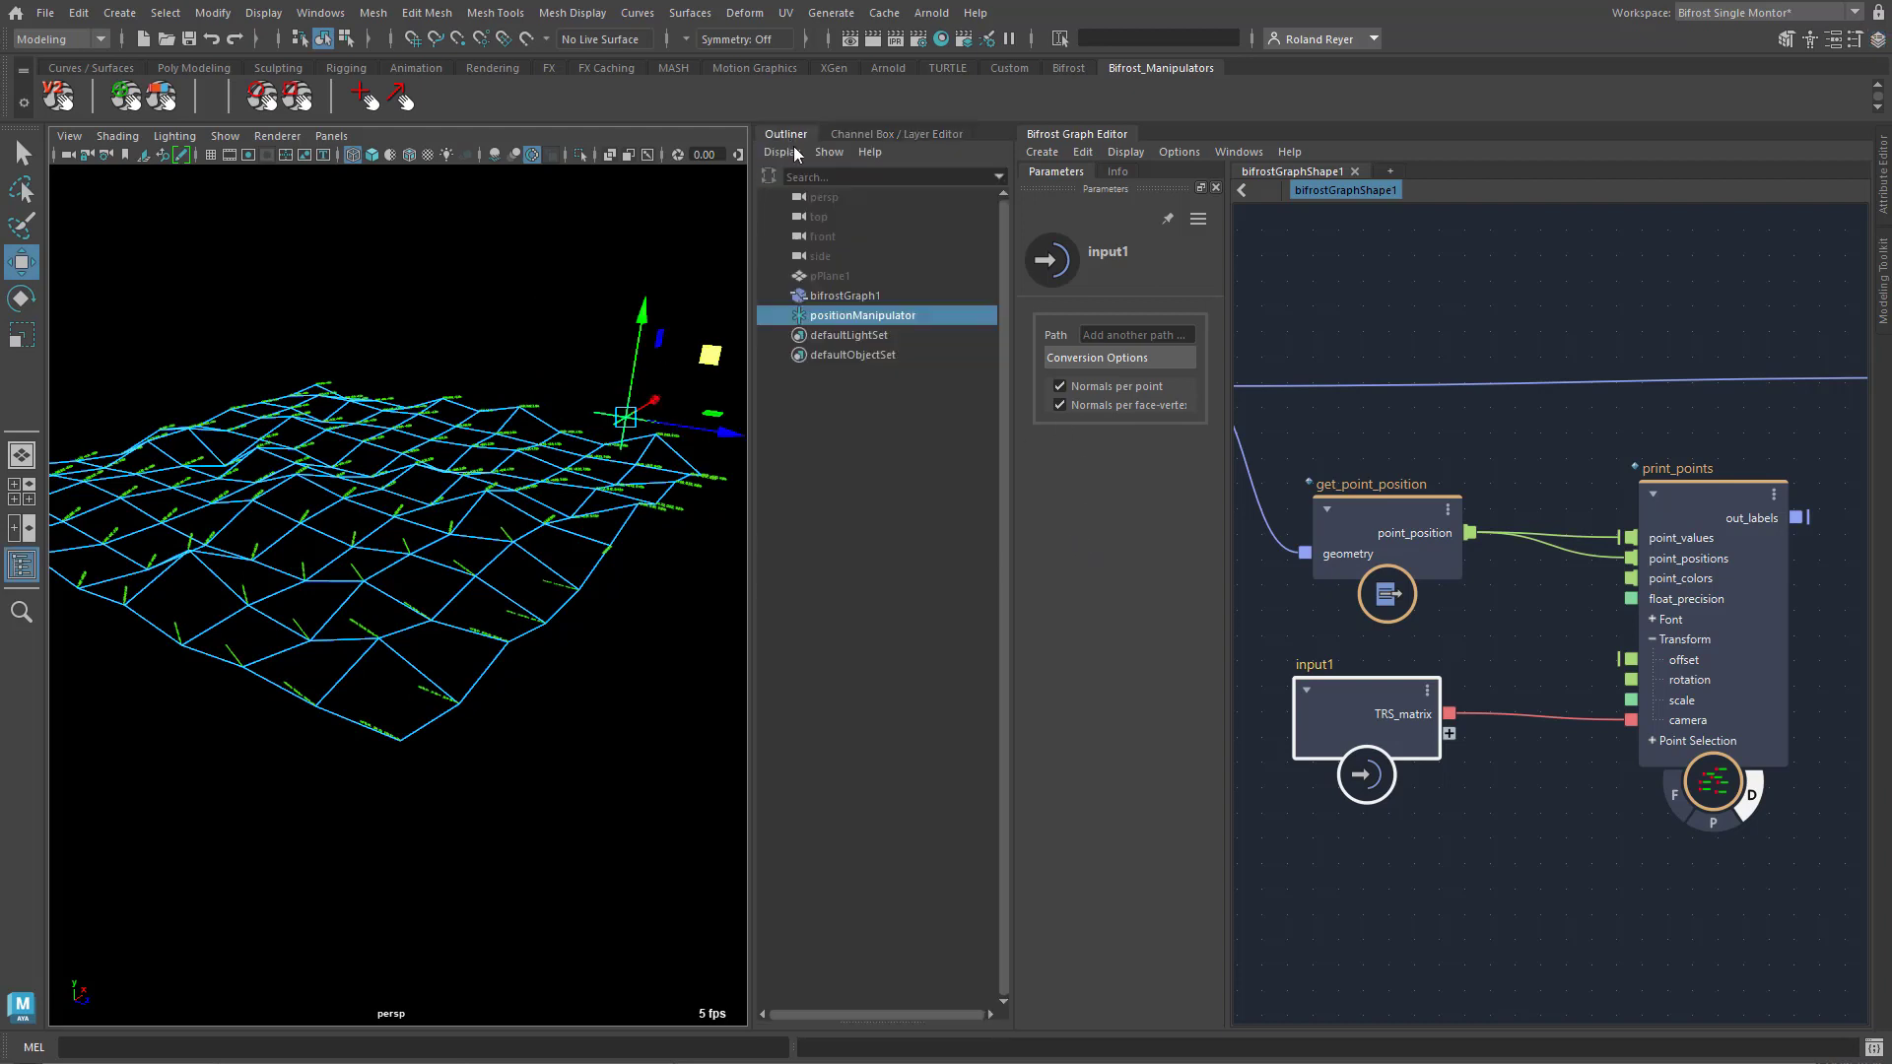
{"action": "left_click_drag", "start_coordinate": [836, 315], "coordinate": [828, 203]}
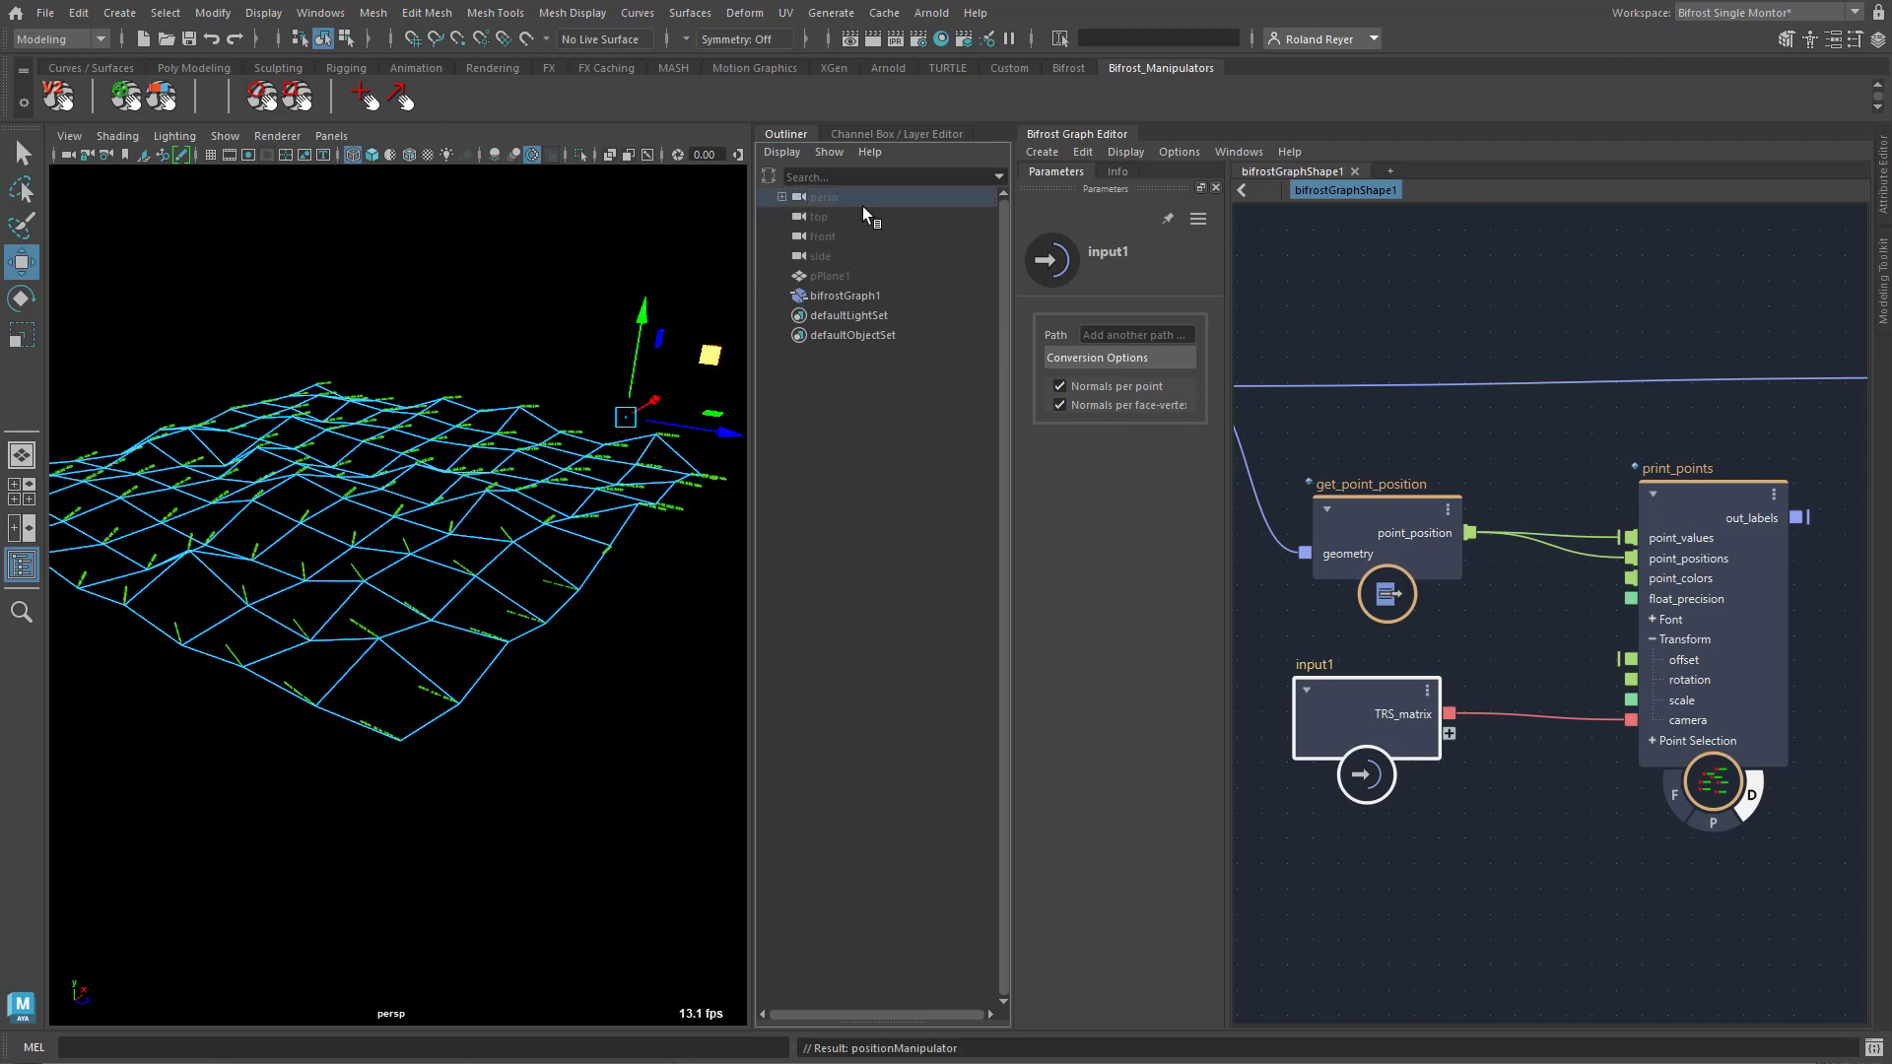
{"action": "left_click", "coordinate": [871, 134]}
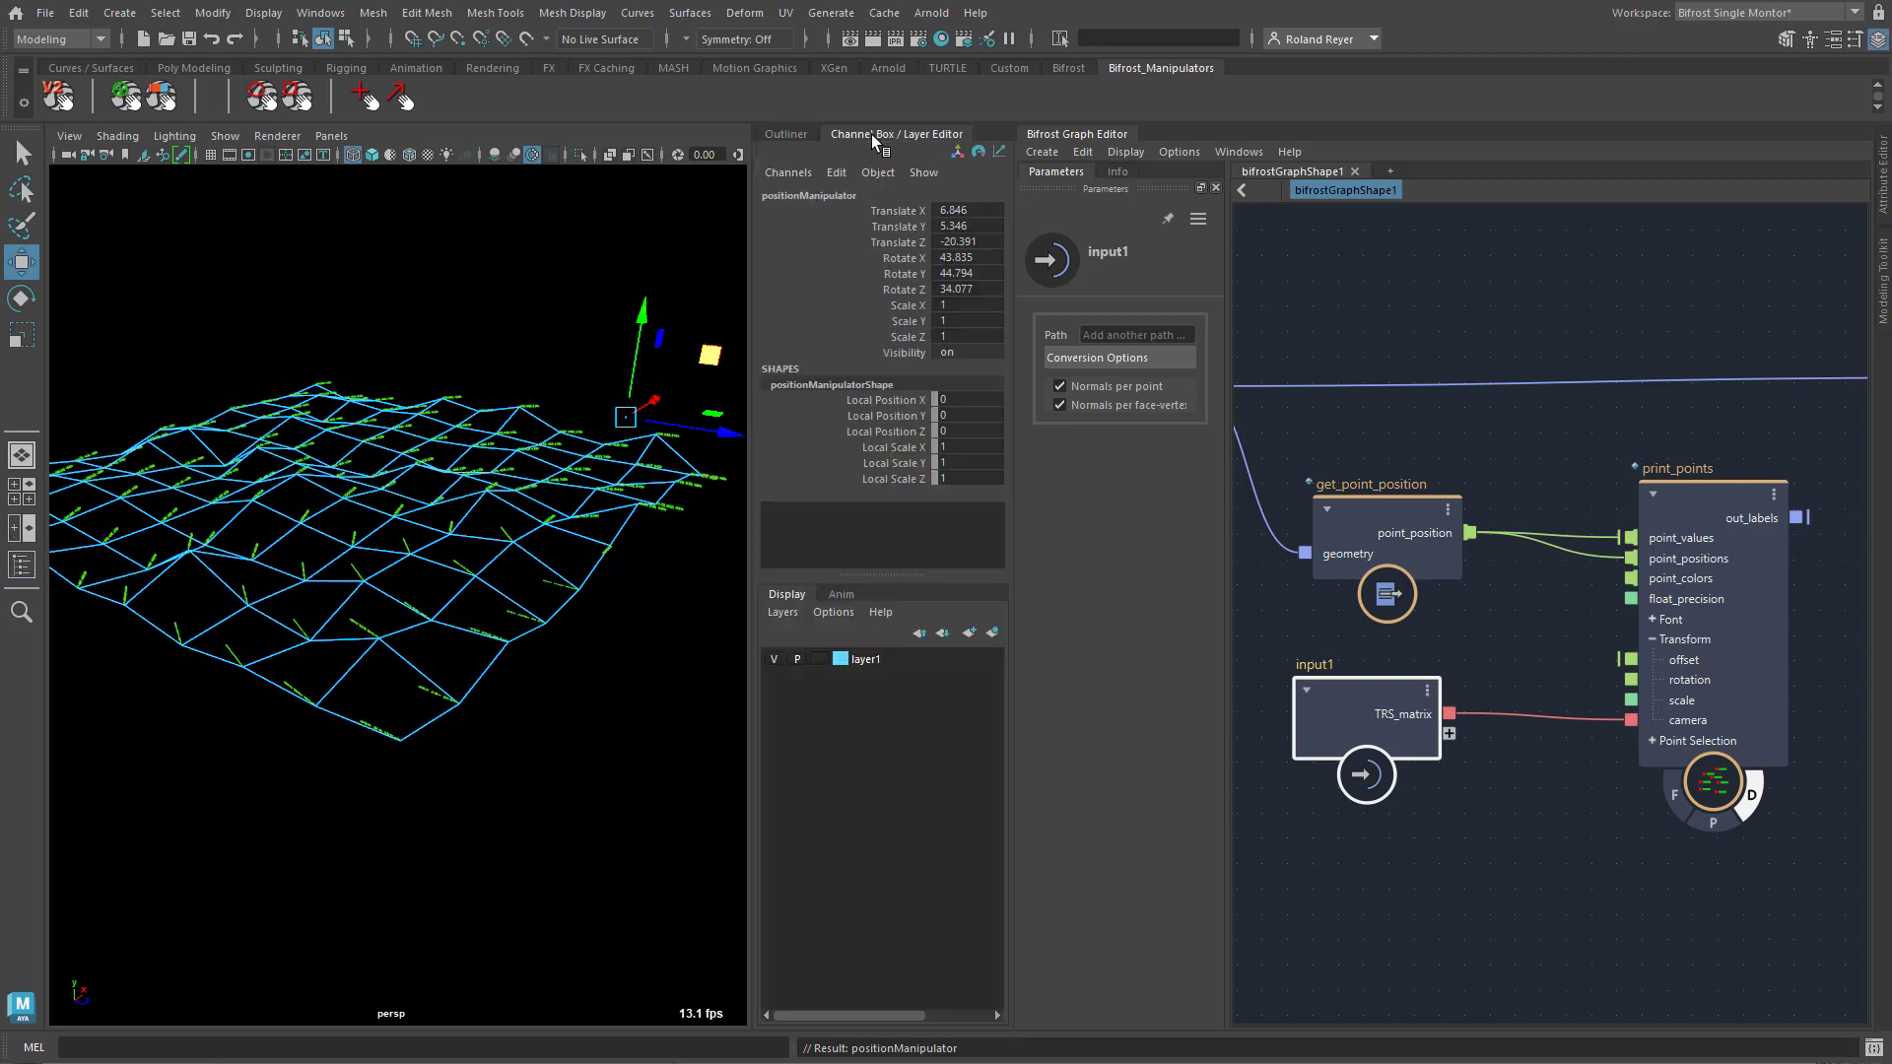
{"action": "left_click_drag", "start_coordinate": [969, 220], "coordinate": [981, 288]}
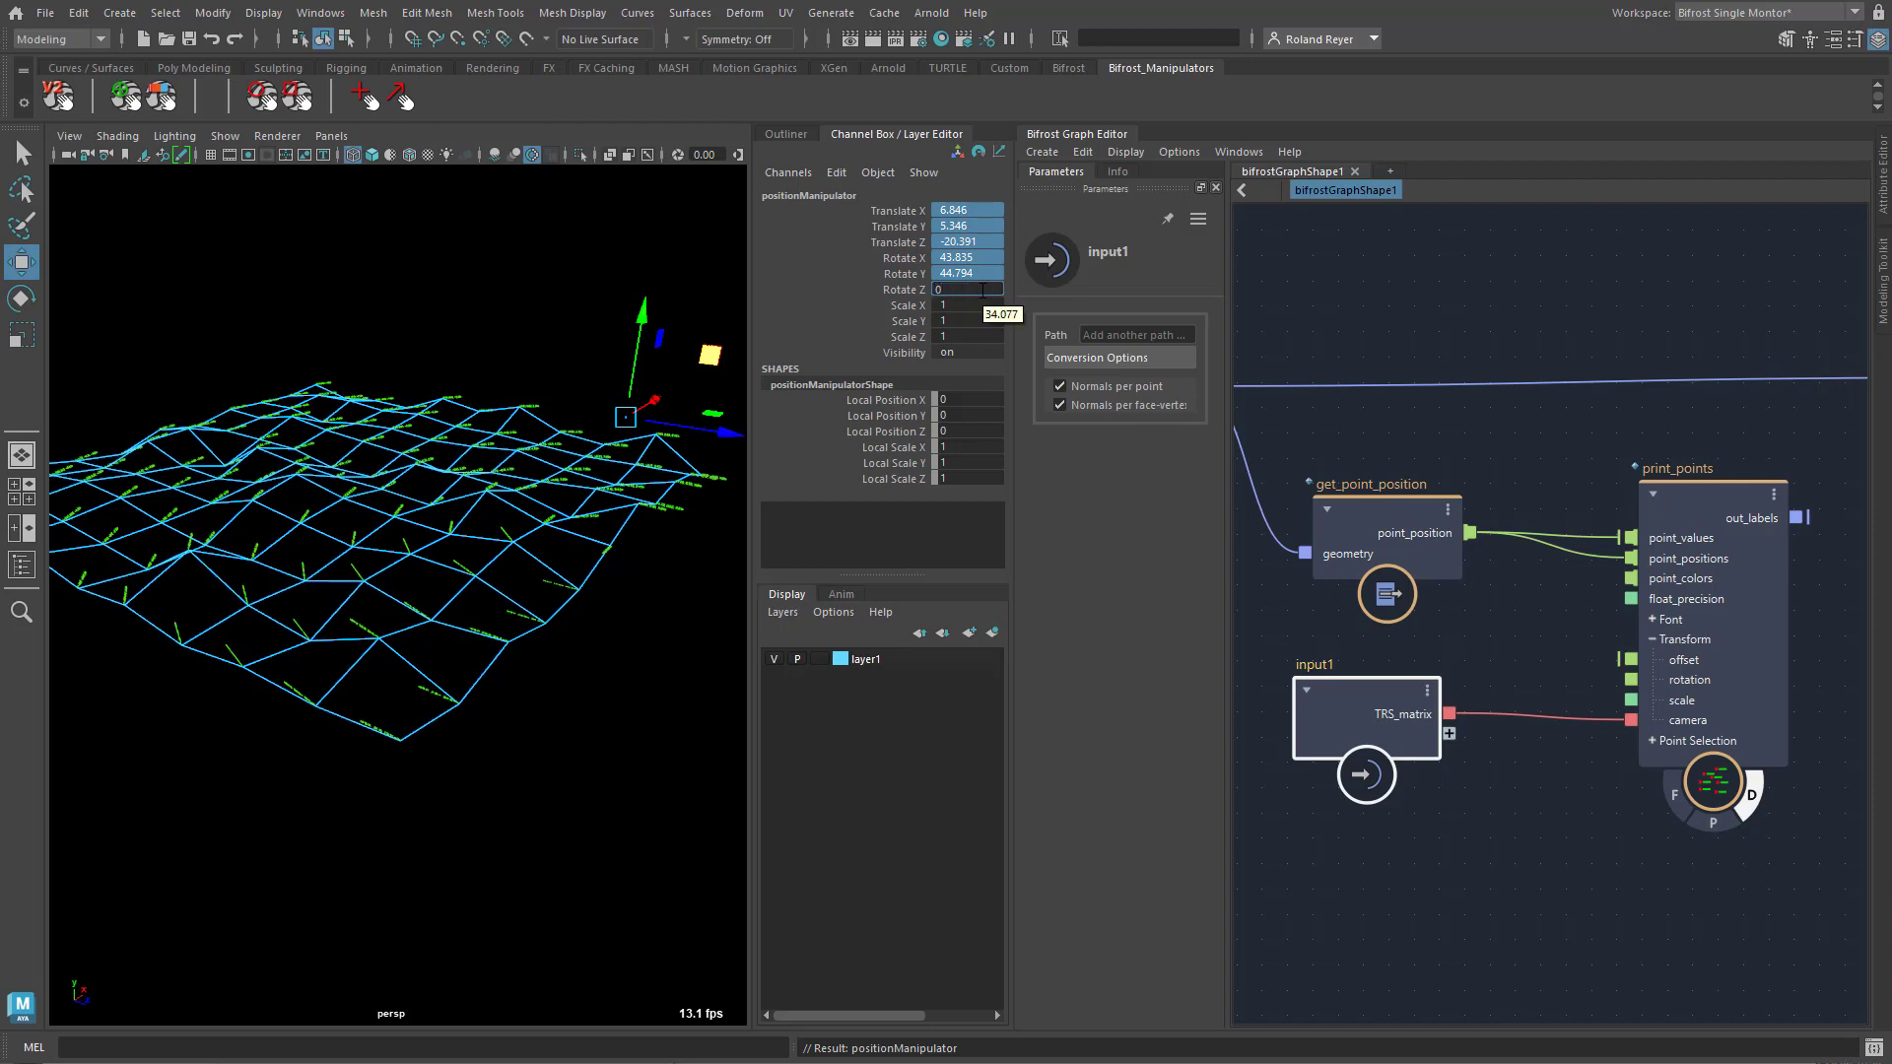
{"action": "type", "text": "0"}
{"action": "key", "text": "Return"}
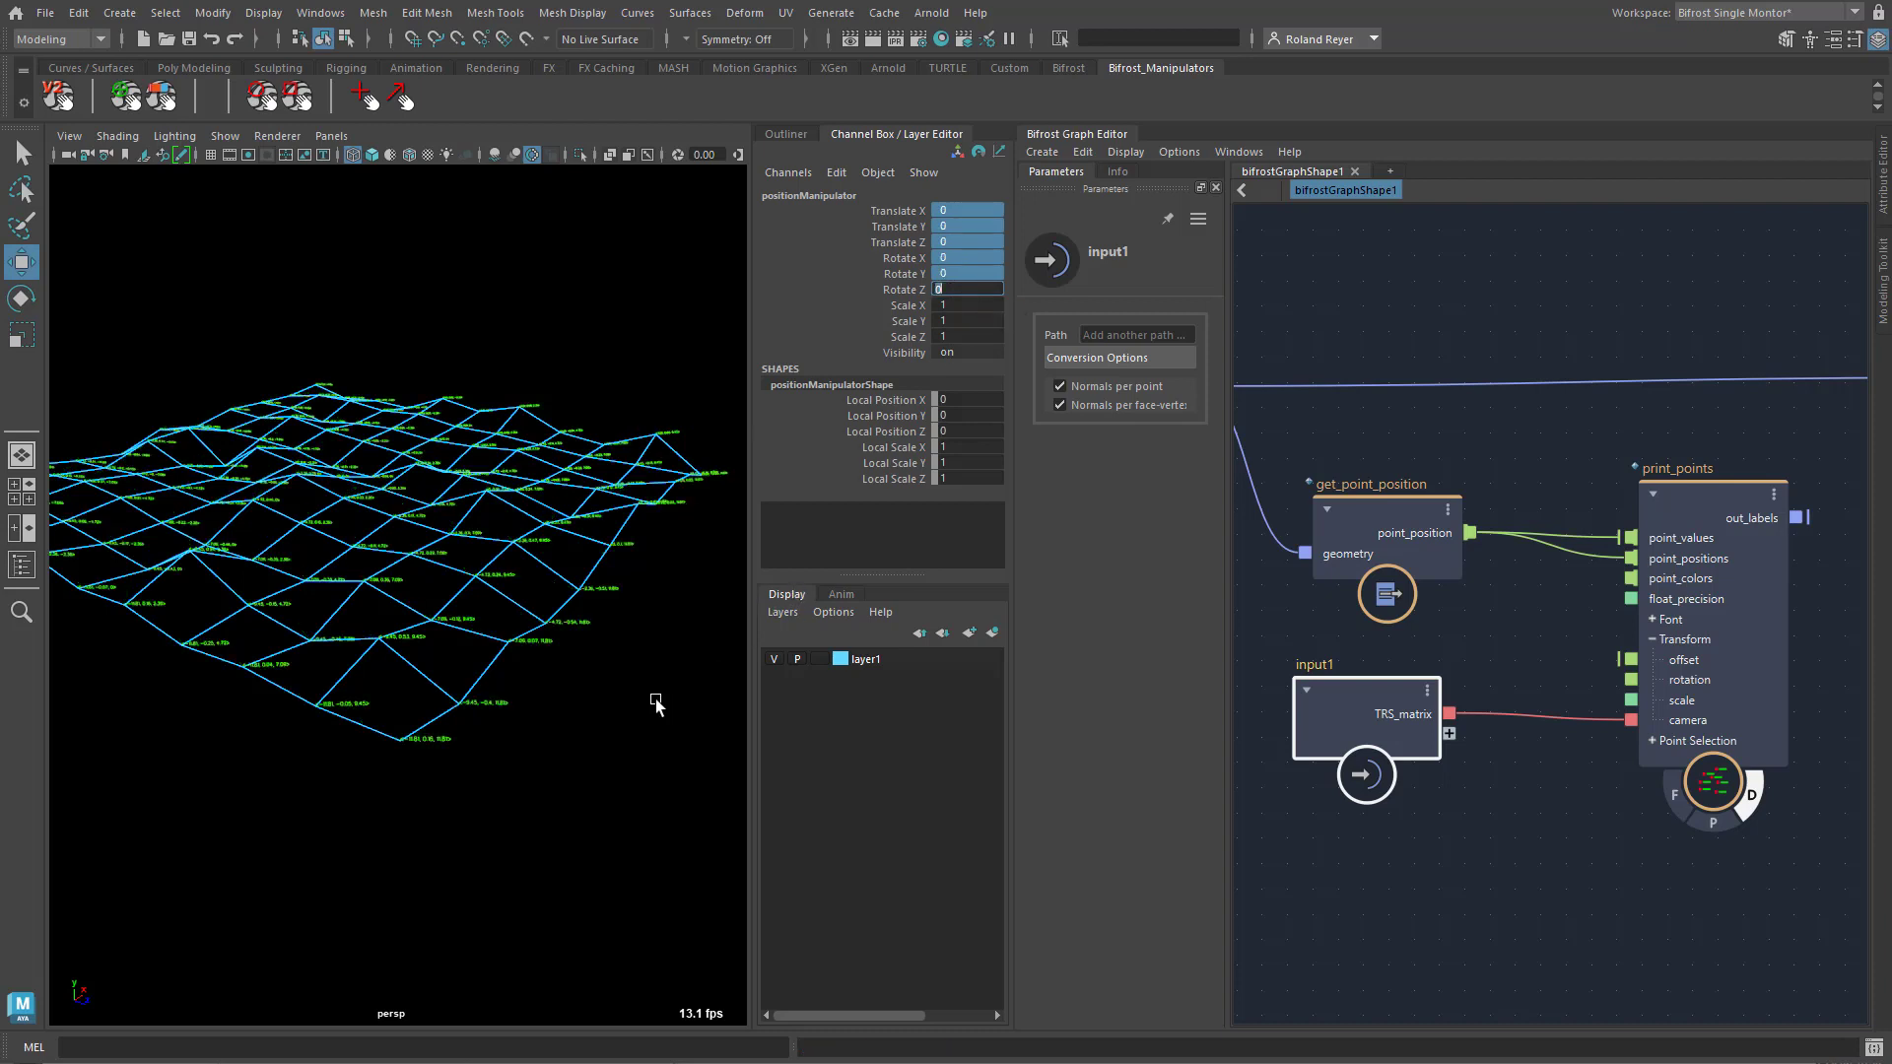
Set the print_points label offset to about -0.6 in X and 0.15 in Y
{"action": "scroll", "coordinate": [378, 845], "scroll_direction": "up", "scroll_amount": 10}
{"action": "left_click_drag", "start_coordinate": [402, 754], "coordinate": [732, 764], "text": "alt"}
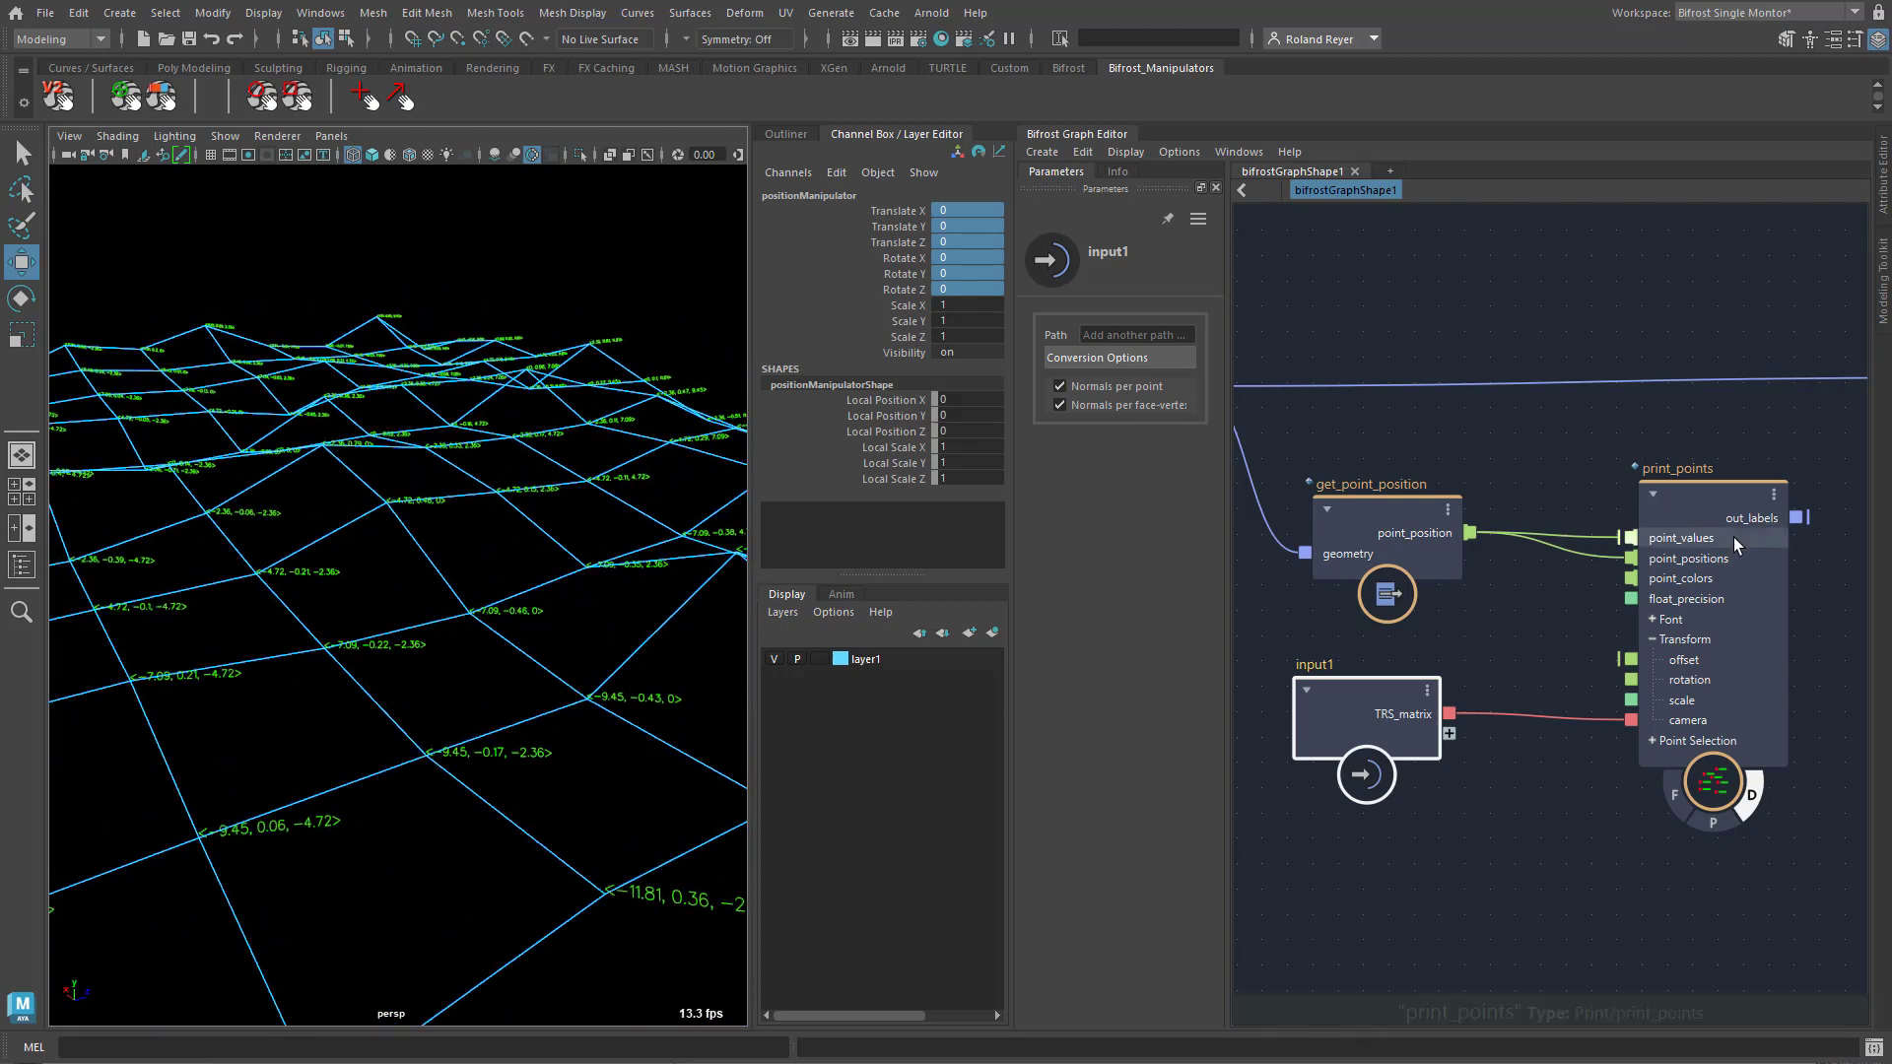
{"action": "left_click", "coordinate": [1718, 488]}
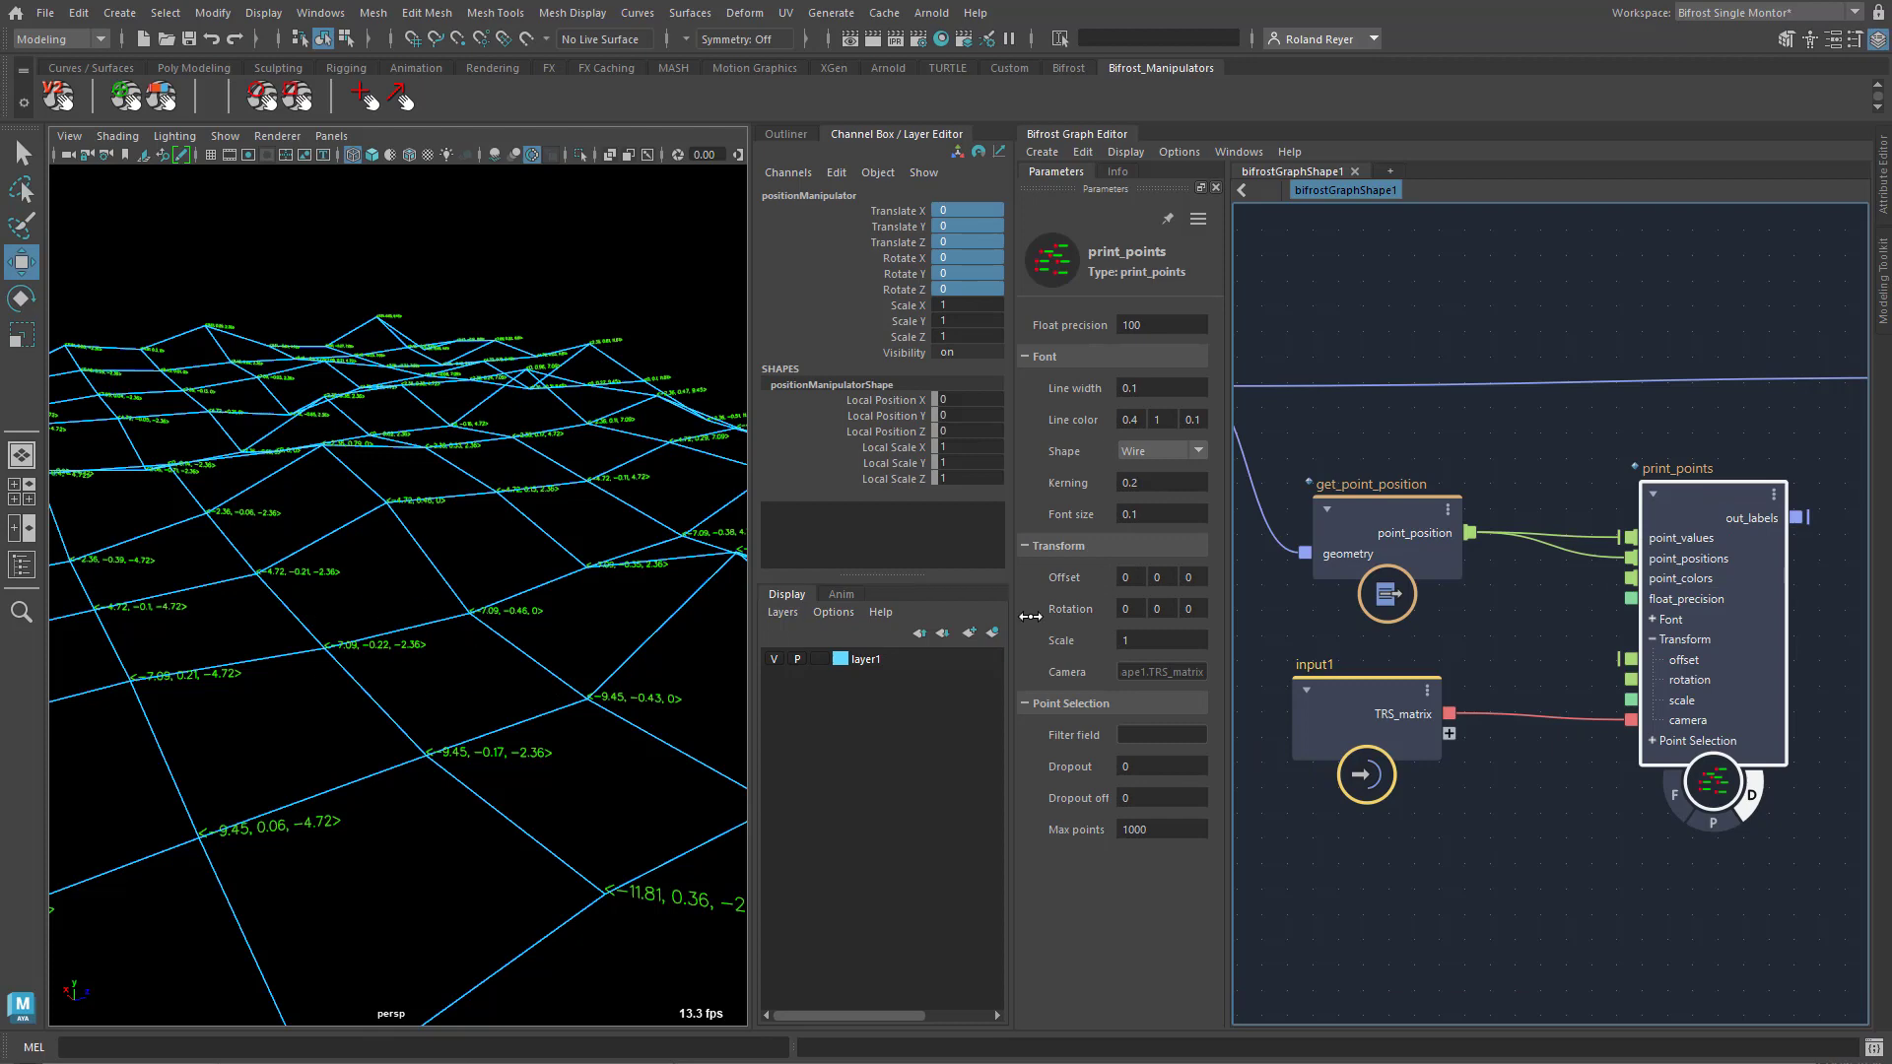
{"action": "left_click_drag", "start_coordinate": [1124, 577], "coordinate": [680, 589]}
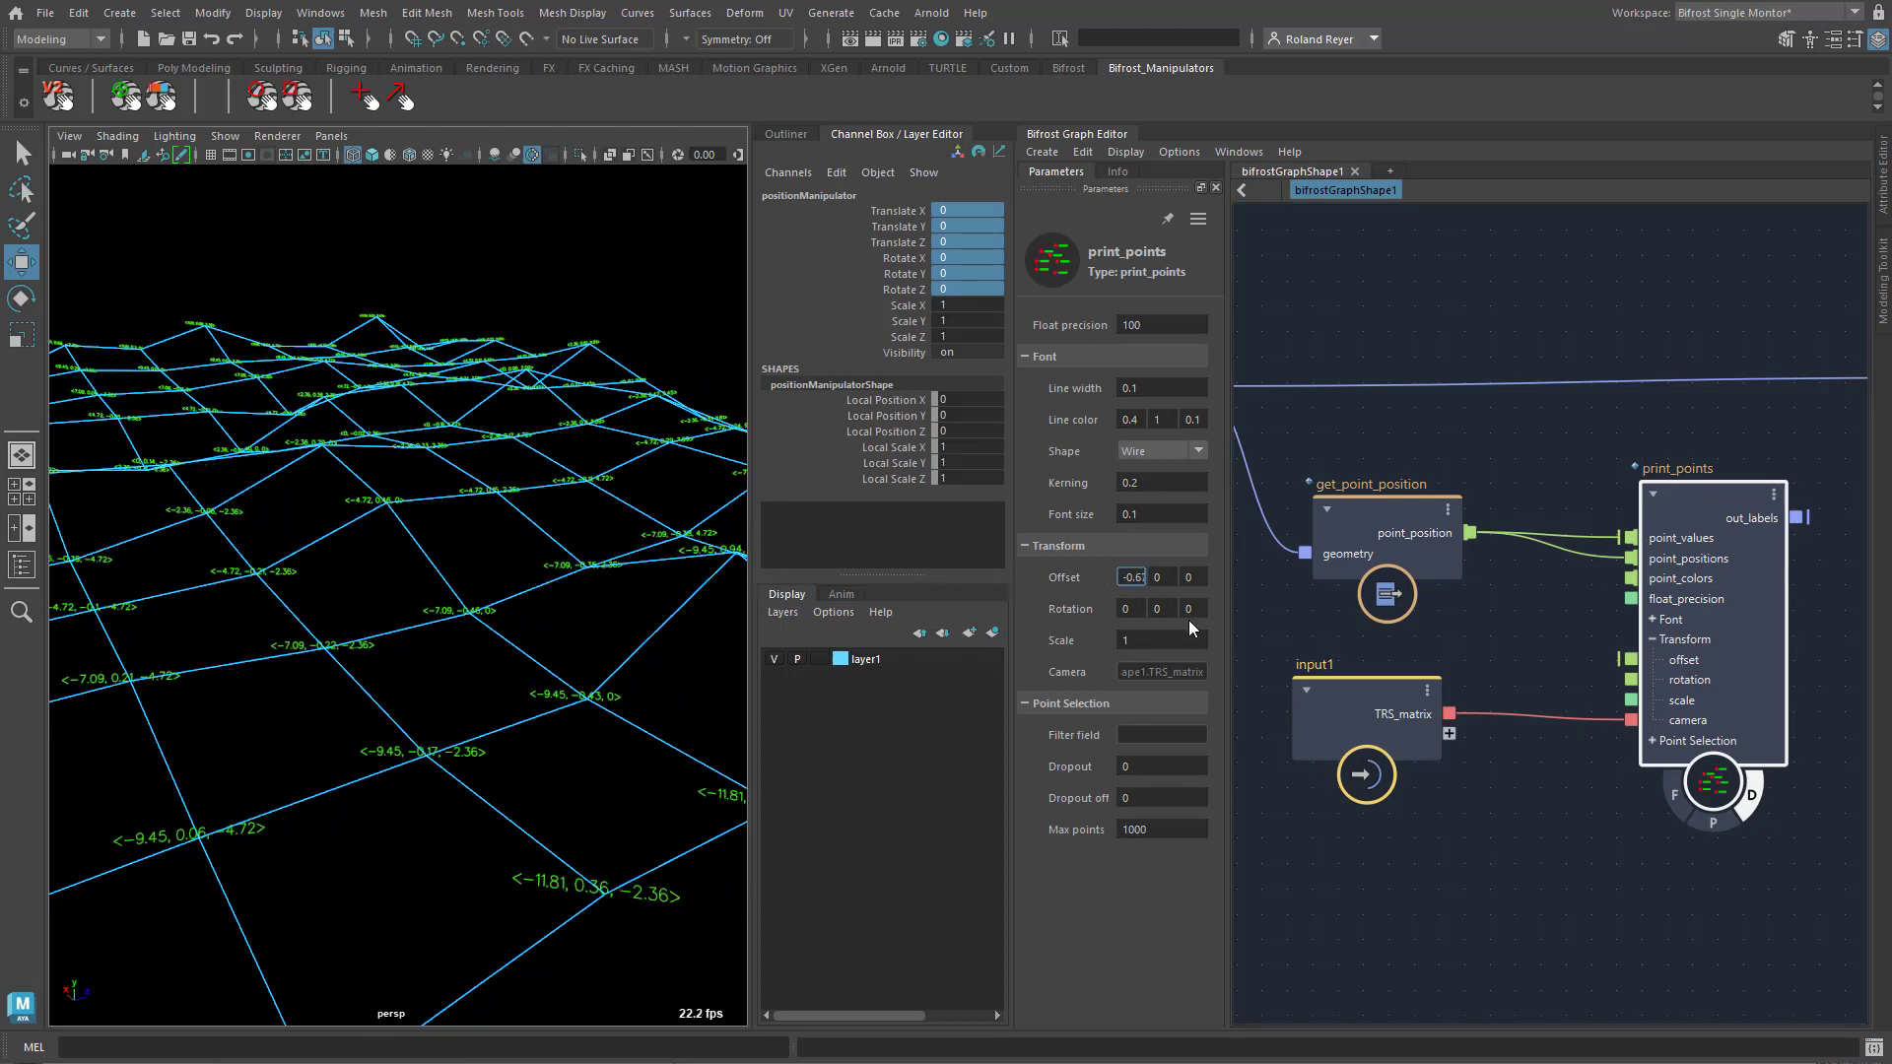
{"action": "left_click_drag", "start_coordinate": [1164, 577], "coordinate": [783, 670]}
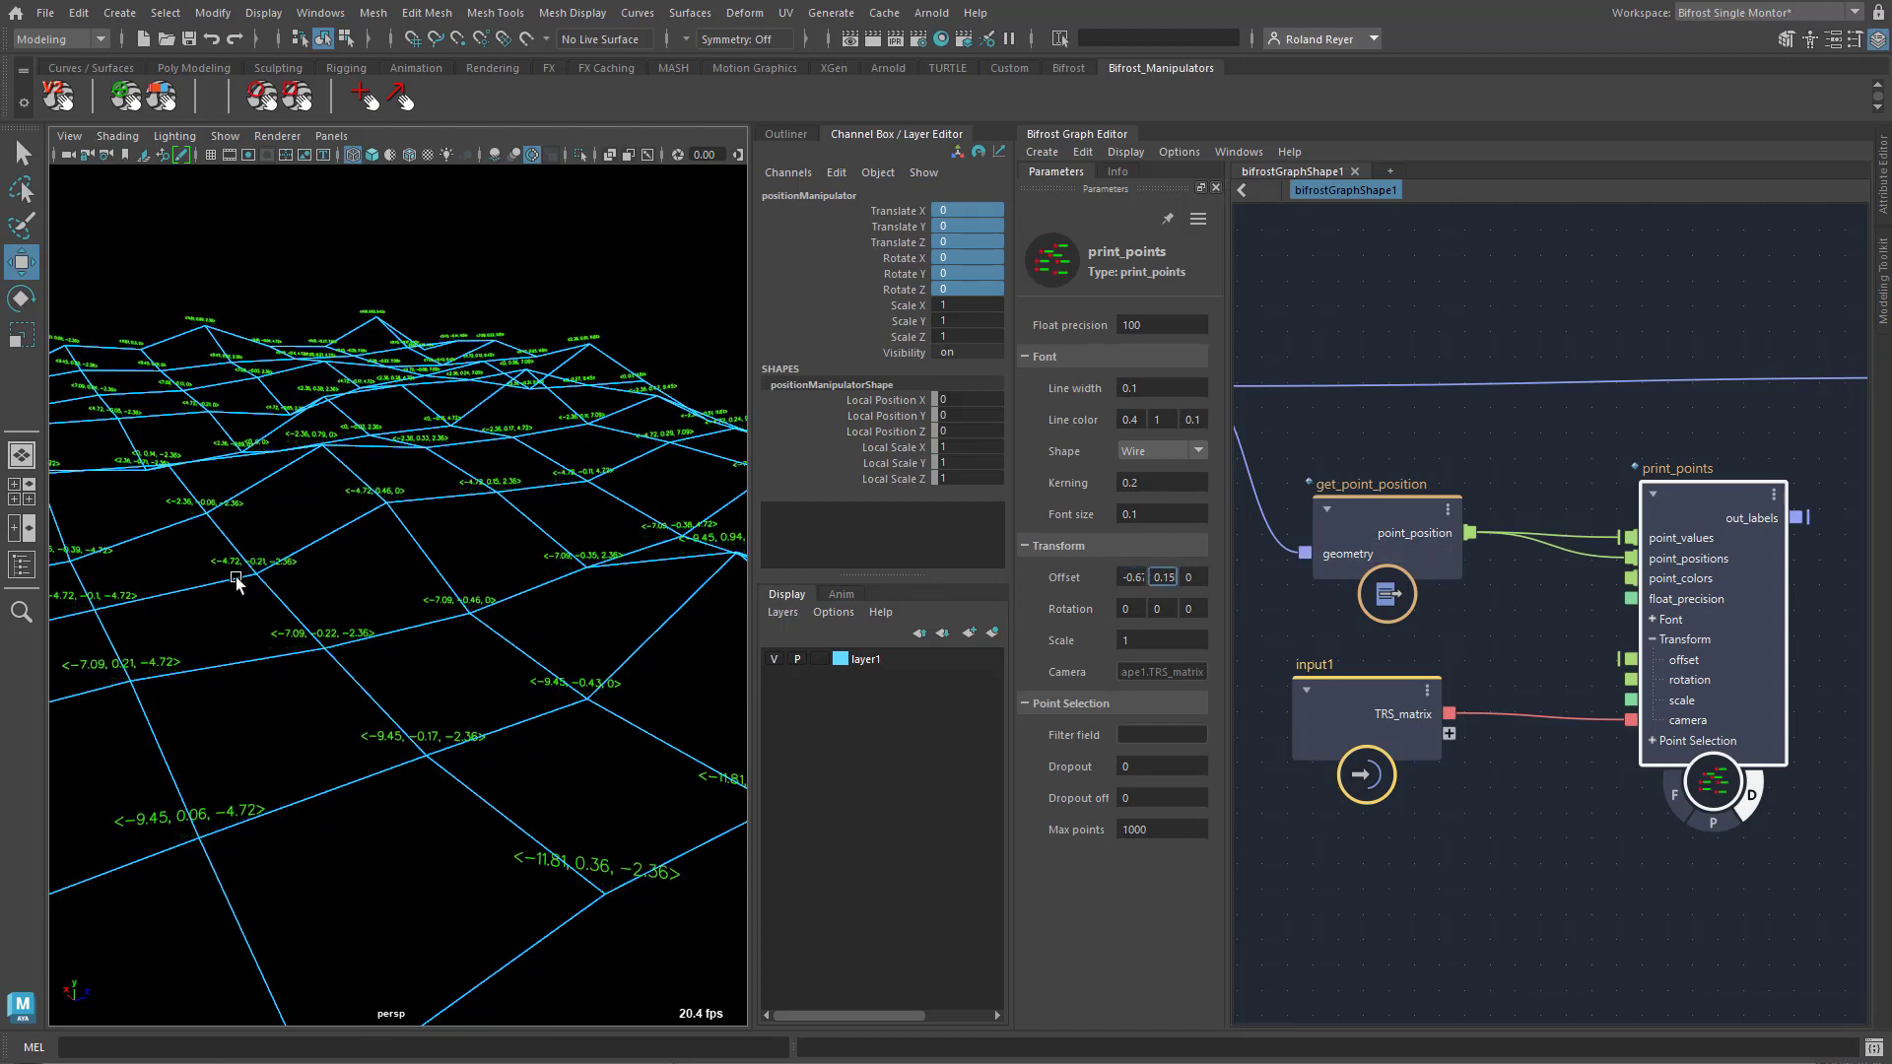
Select pPlane1 and set the width and height subdivisions of its polyPlane1 input to 100
{"action": "left_click_drag", "start_coordinate": [549, 790], "coordinate": [410, 718], "text": "alt"}
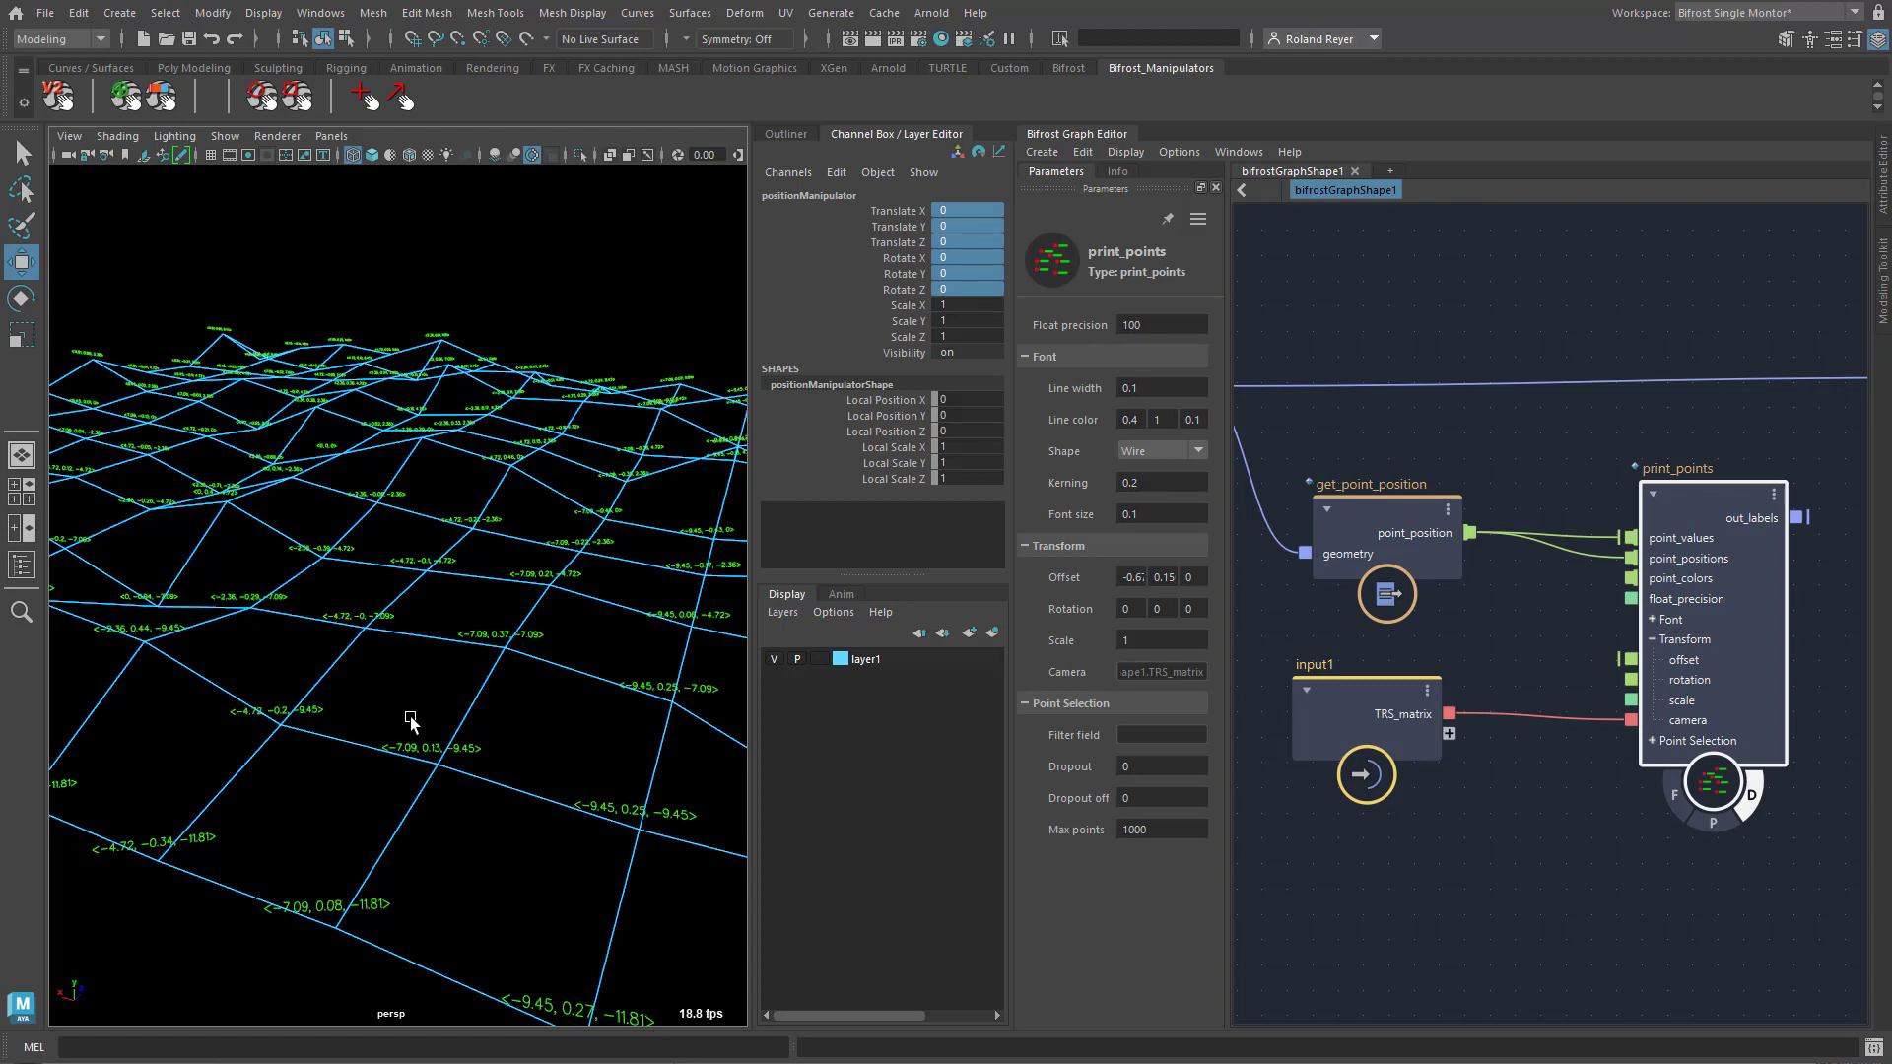
{"action": "left_click_drag", "start_coordinate": [569, 648], "coordinate": [483, 678], "text": "alt"}
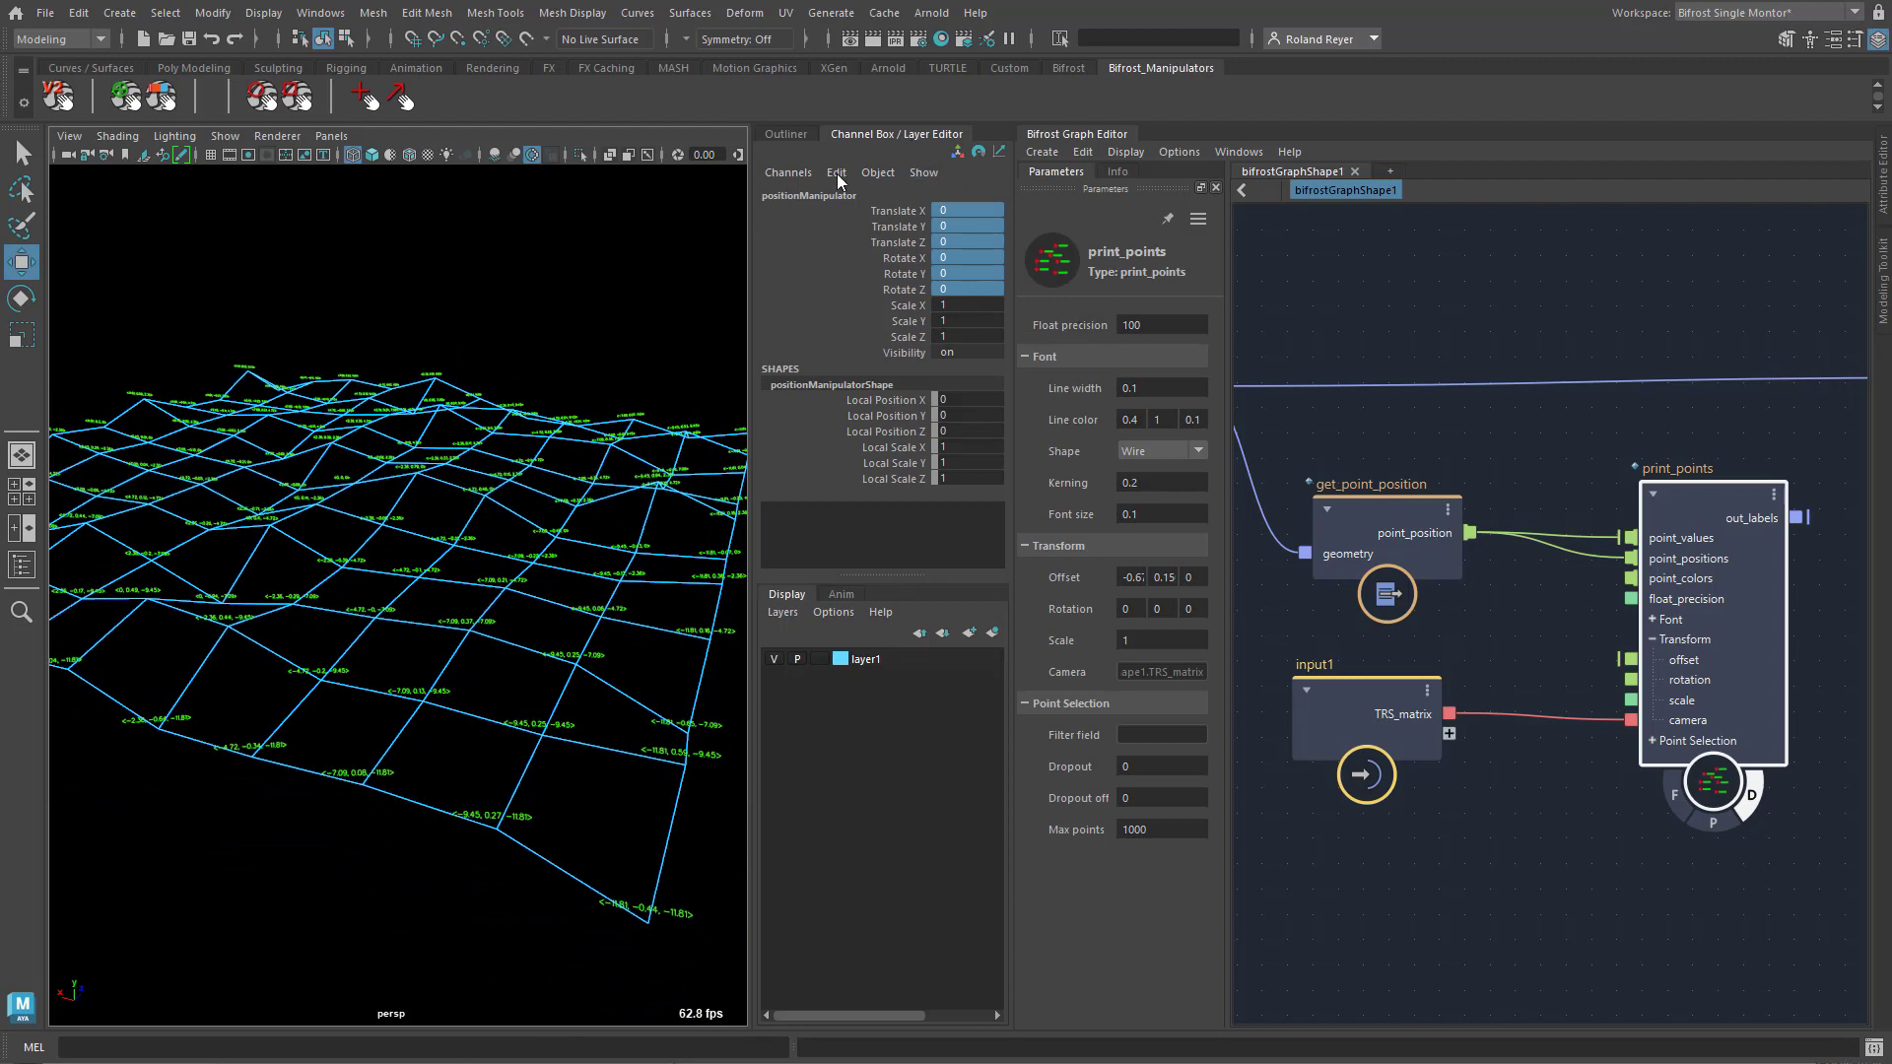
{"action": "left_click", "coordinate": [786, 134]}
{"action": "left_click", "coordinate": [859, 279]}
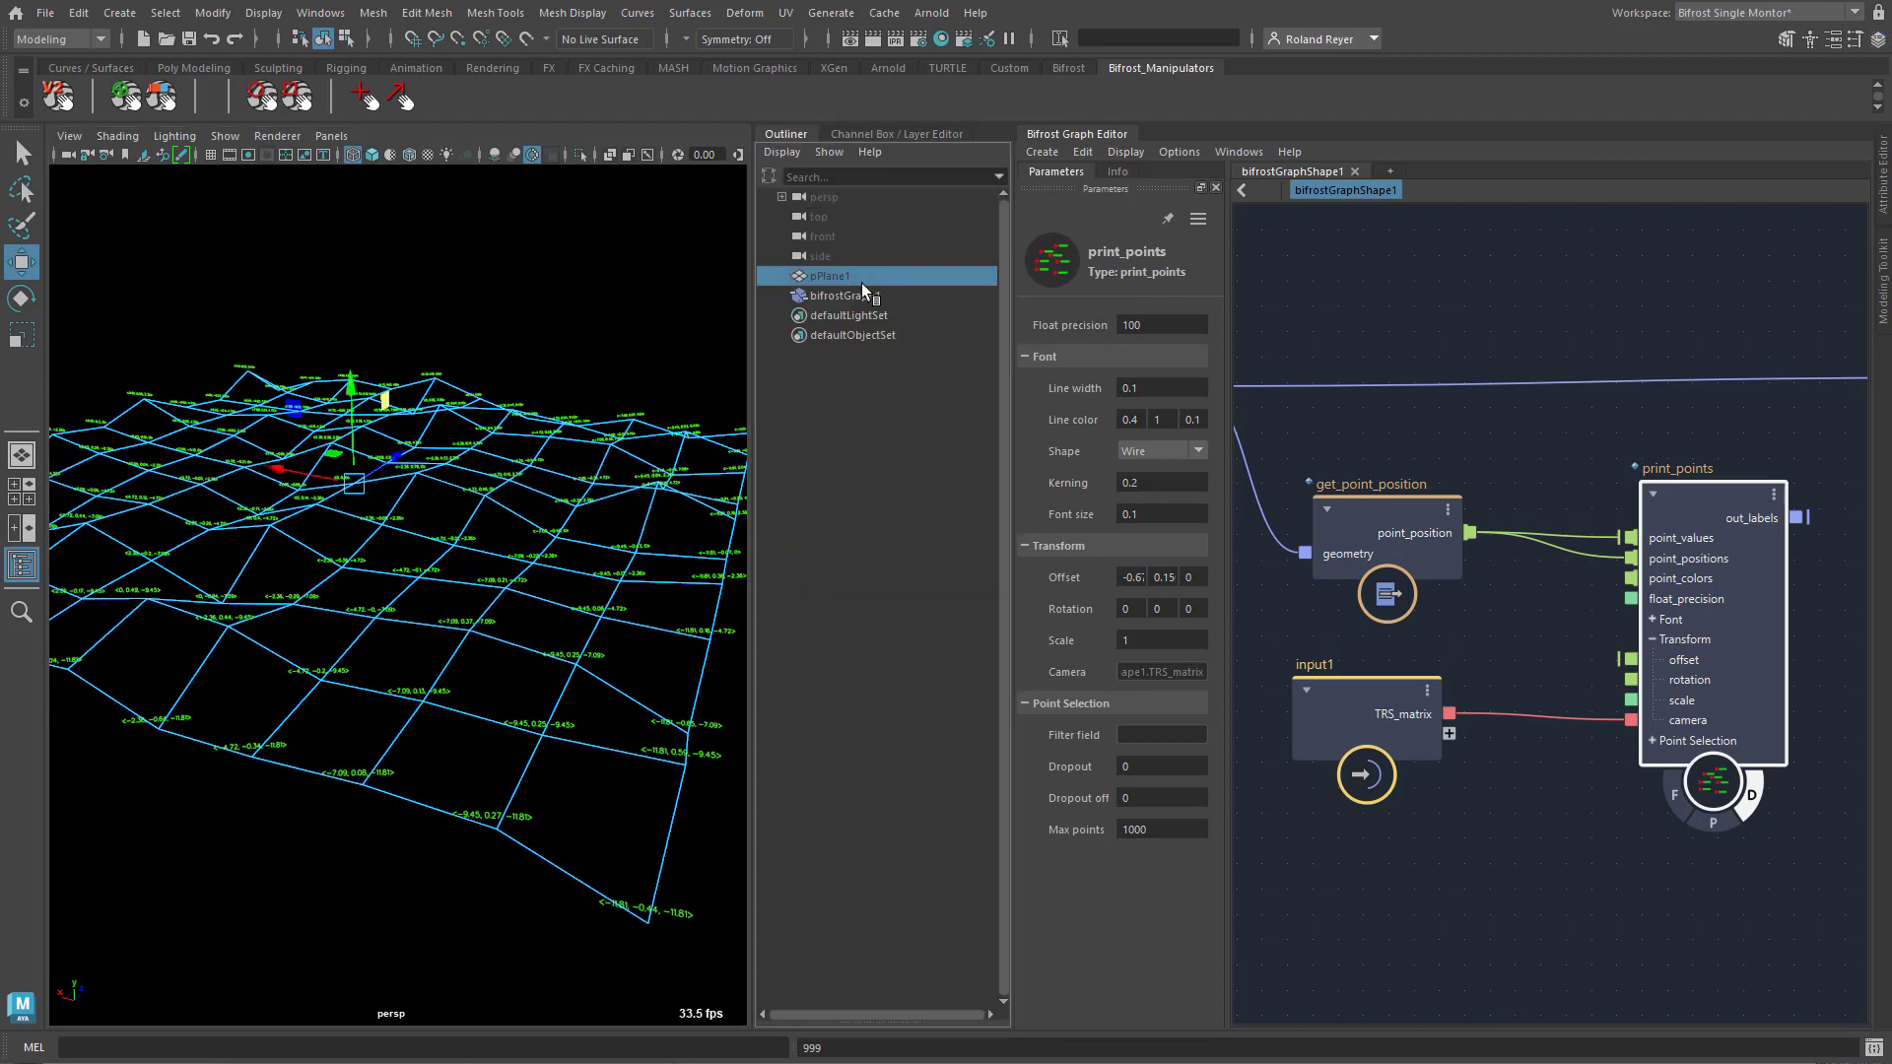
{"action": "left_click", "coordinate": [859, 135]}
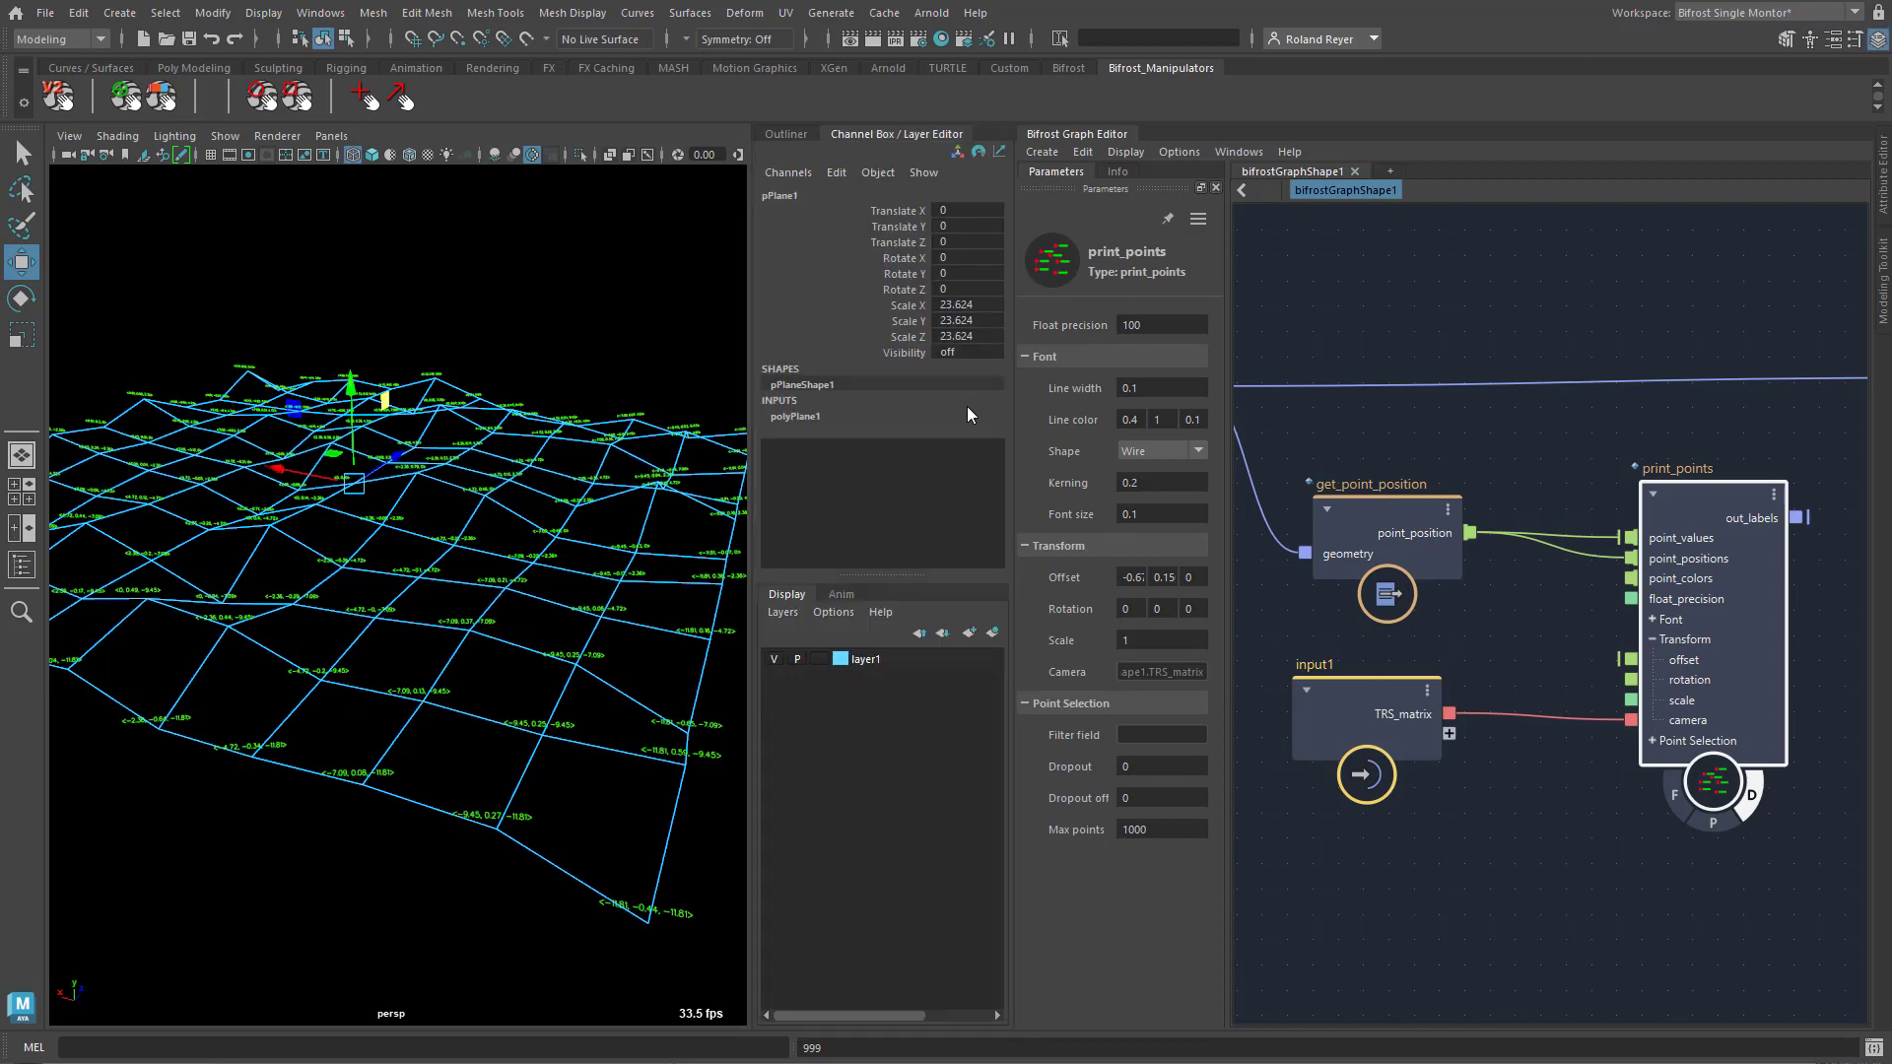
{"action": "left_click", "coordinate": [800, 418]}
{"action": "left_click", "coordinate": [976, 480]}
{"action": "double_click", "coordinate": [980, 495]}
{"action": "type", "text": "100"}
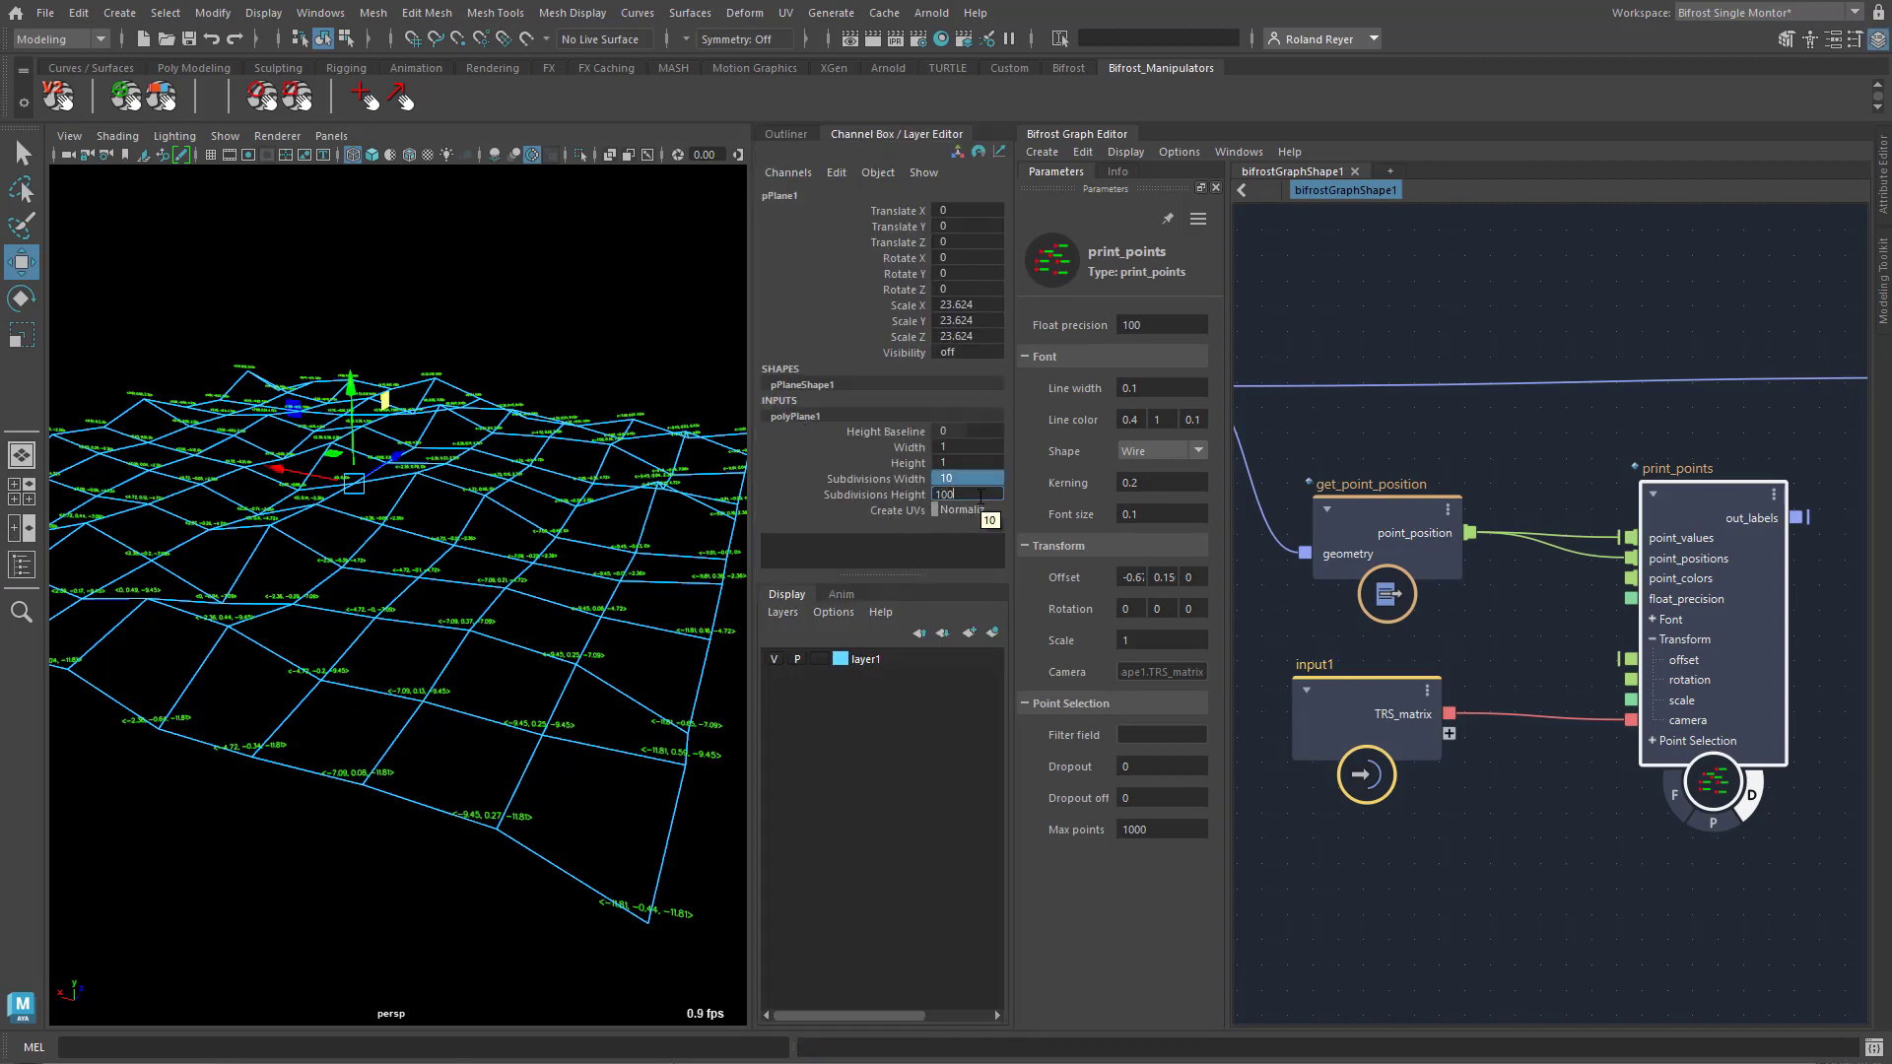
{"action": "key", "text": "Return"}
Set the maximum number of points in print_points to 5000
{"action": "mouse_move", "coordinate": [491, 746]}
{"action": "left_mouse_down", "text": "alt"}
{"action": "mouse_move", "coordinate": [532, 814]}
{"action": "mouse_move", "coordinate": [485, 776]}
{"action": "left_mouse_up", "text": "alt"}
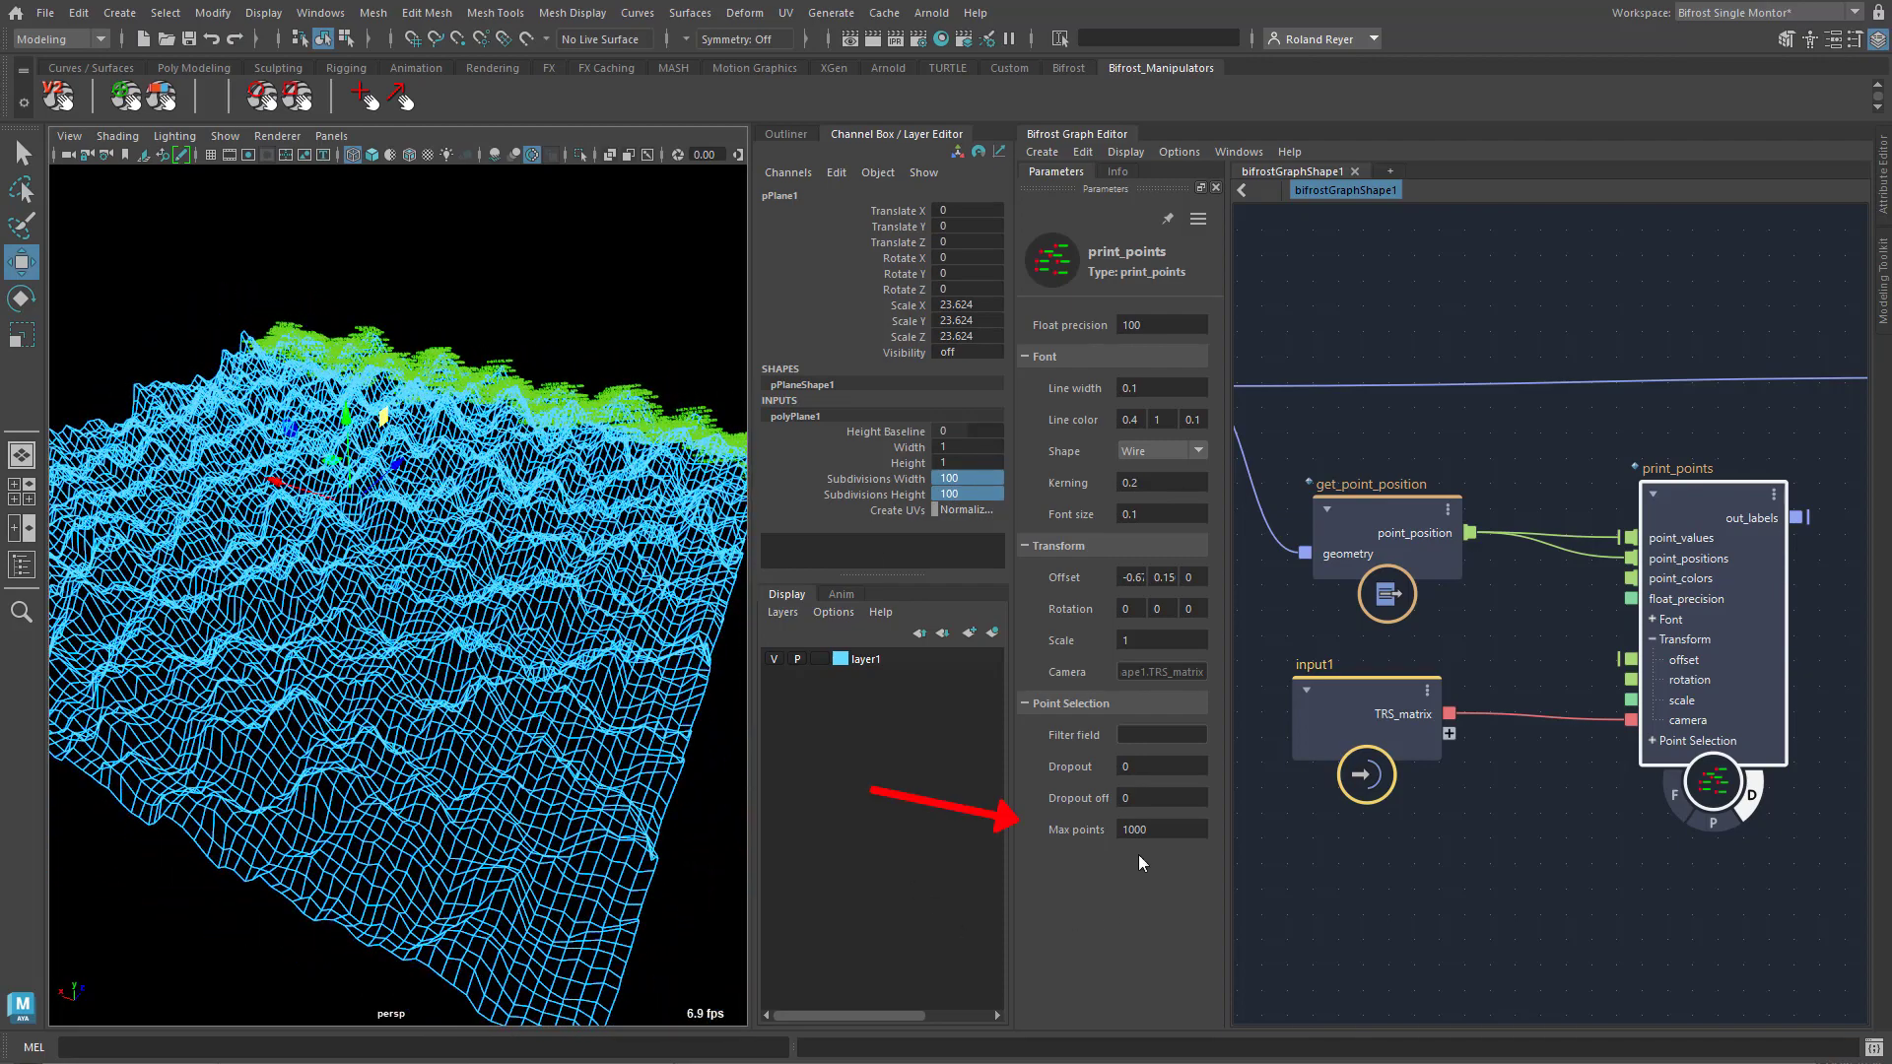
{"action": "left_click_drag", "start_coordinate": [1171, 835], "coordinate": [1172, 832]}
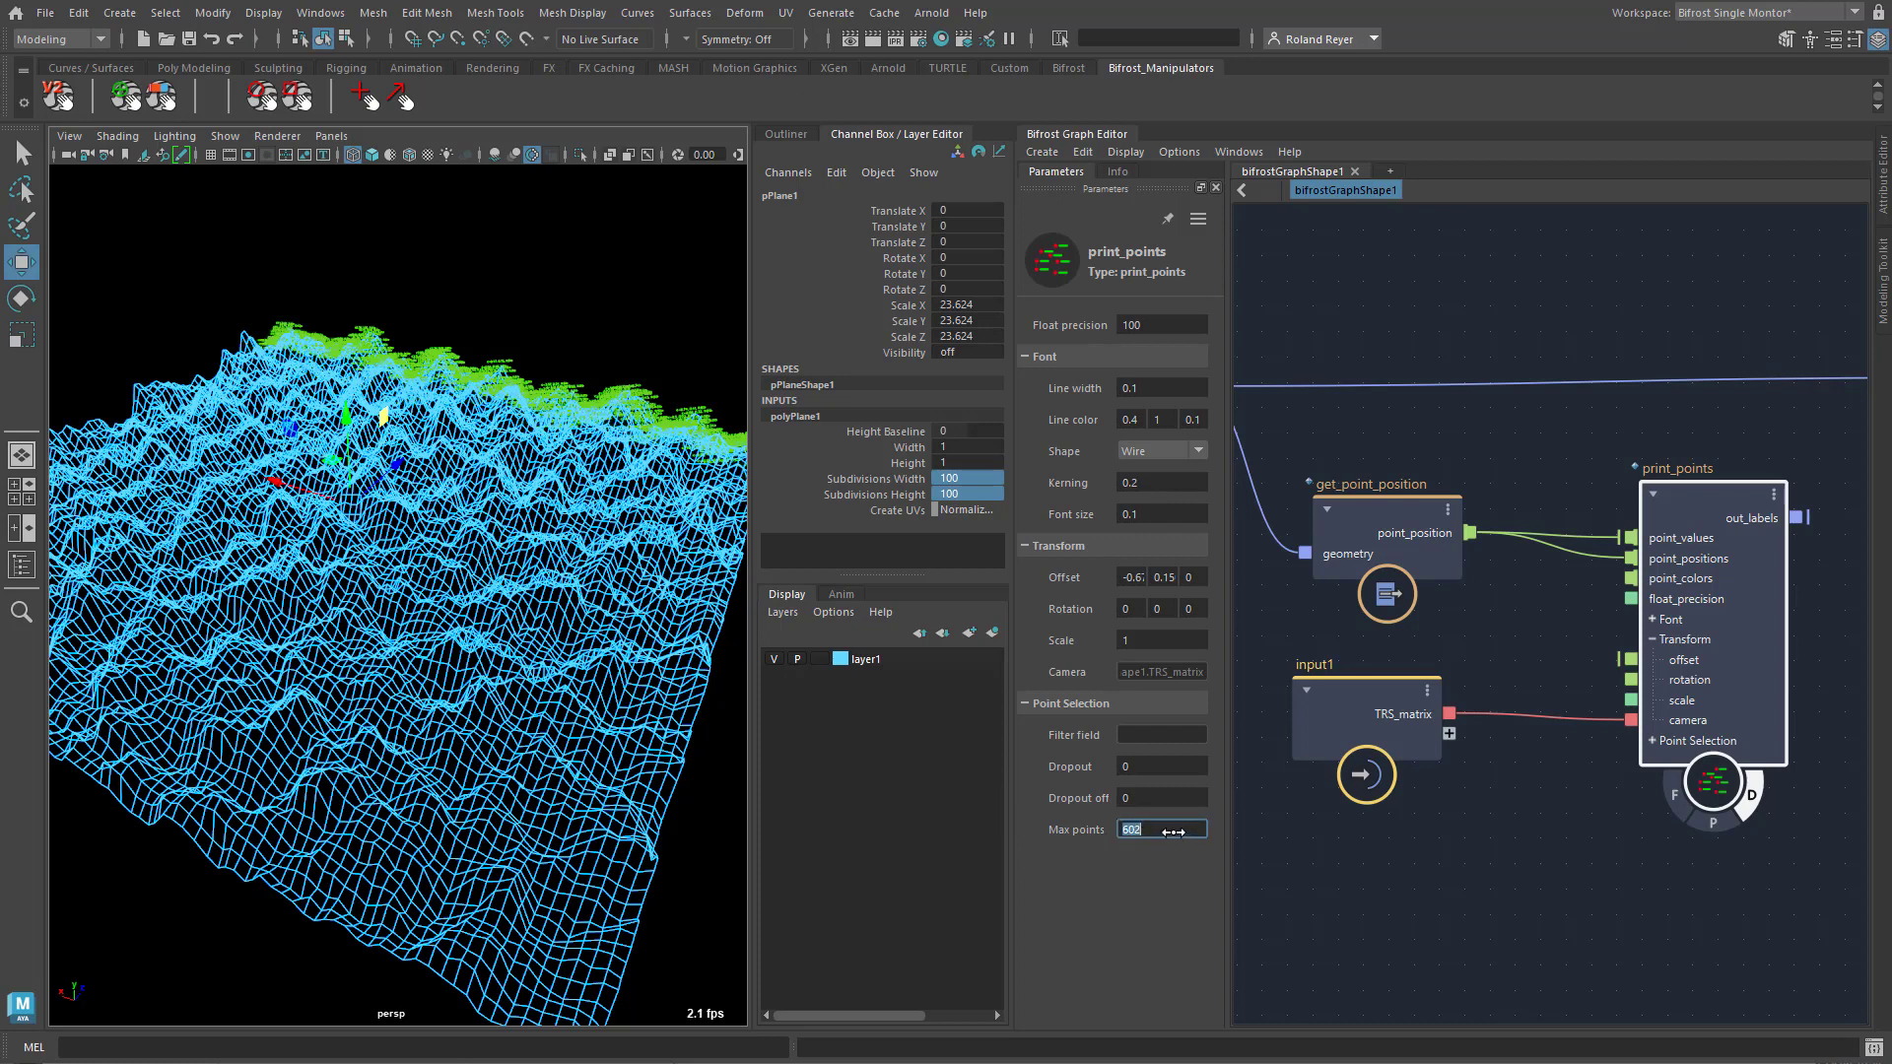
{"action": "type", "text": "5000"}
{"action": "key", "text": "Return"}
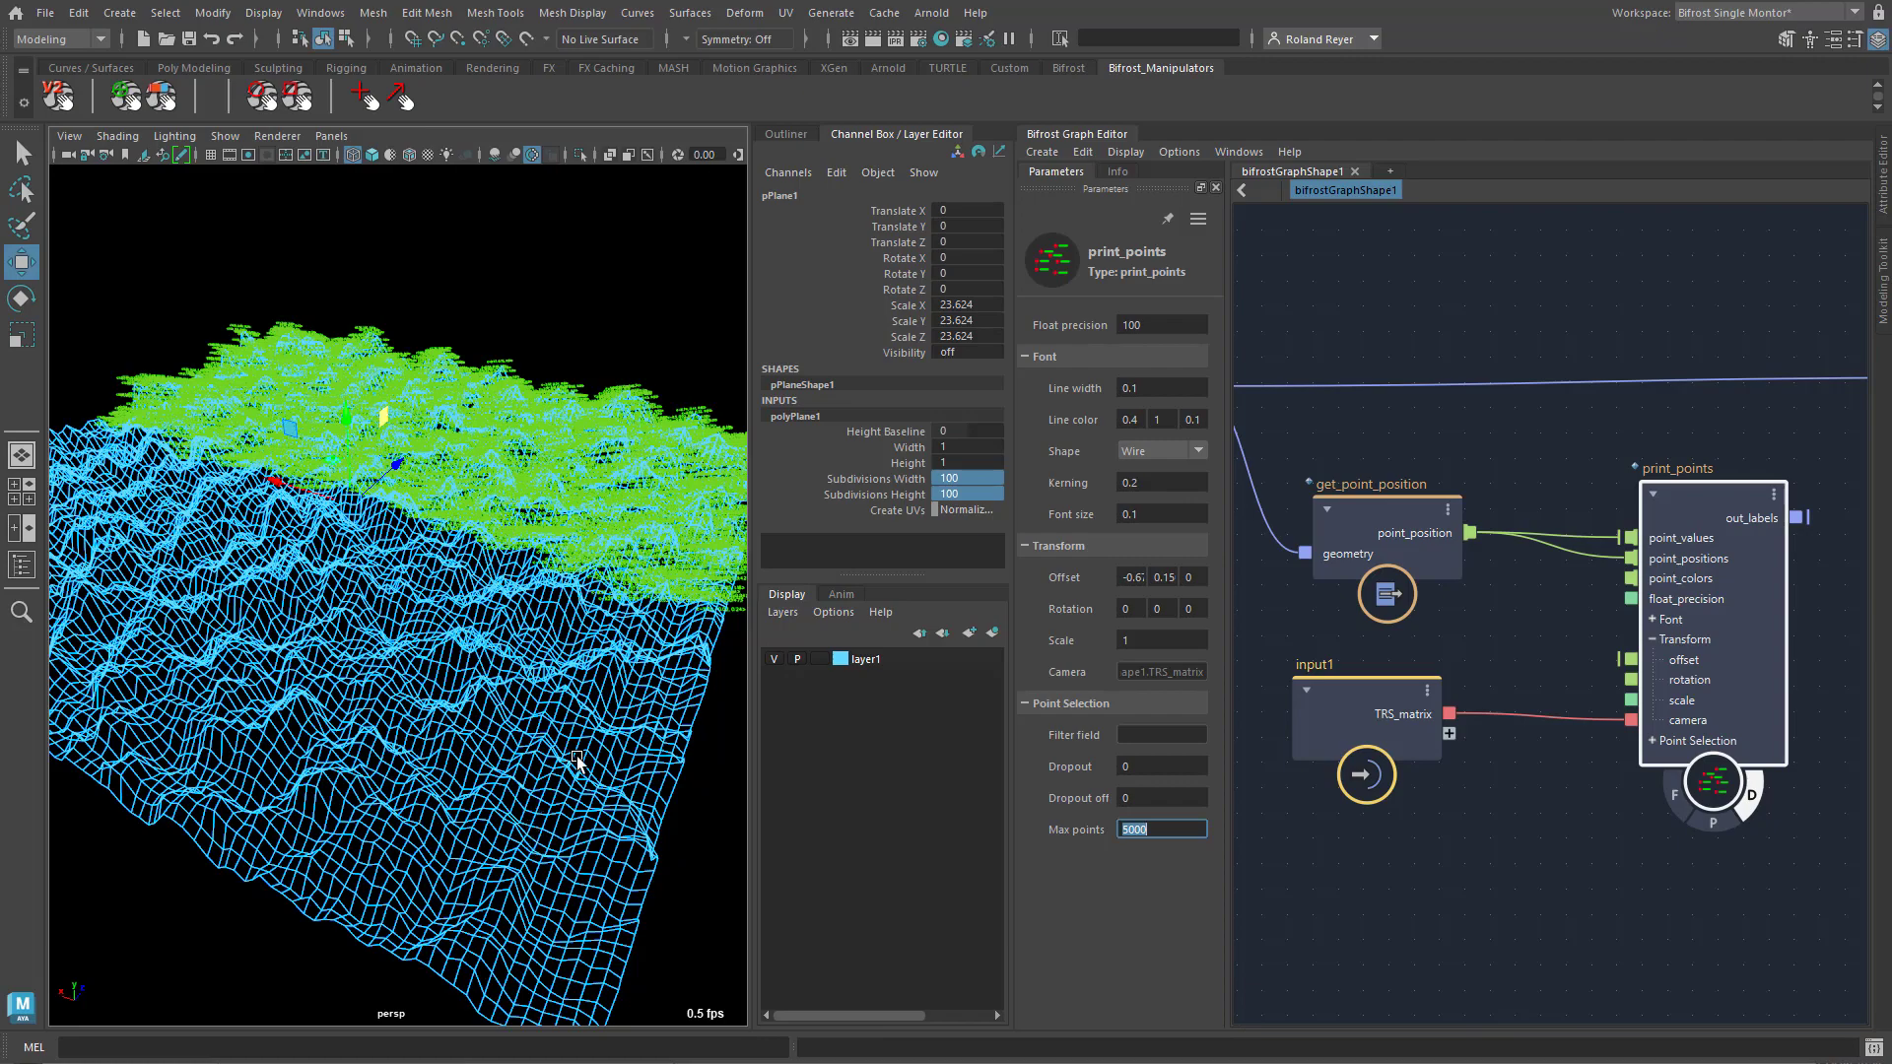
{"action": "left_click_drag", "start_coordinate": [493, 749], "coordinate": [526, 716], "text": "alt"}
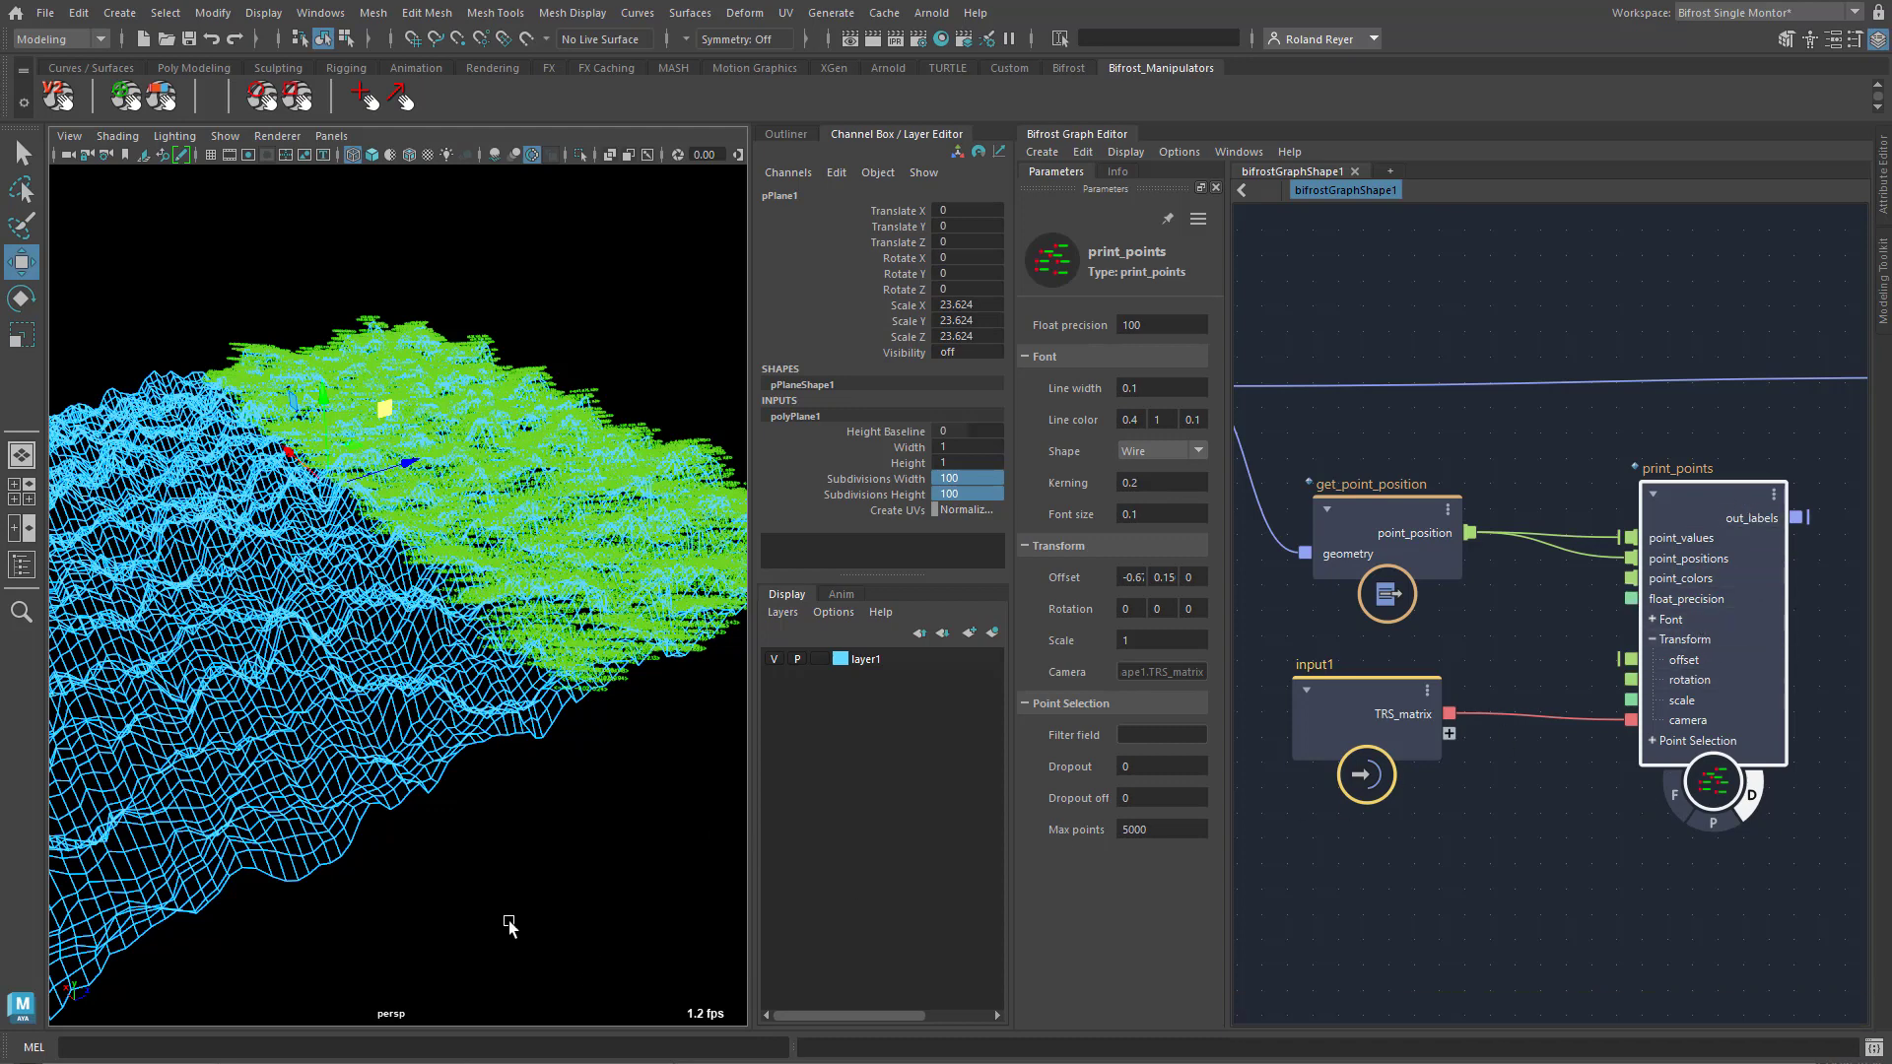
{"action": "mouse_move", "coordinate": [1695, 488]}
{"action": "left_mouse_down"}
{"action": "mouse_move", "coordinate": [1683, 475]}
{"action": "mouse_move", "coordinate": [1697, 484]}
{"action": "left_mouse_up"}
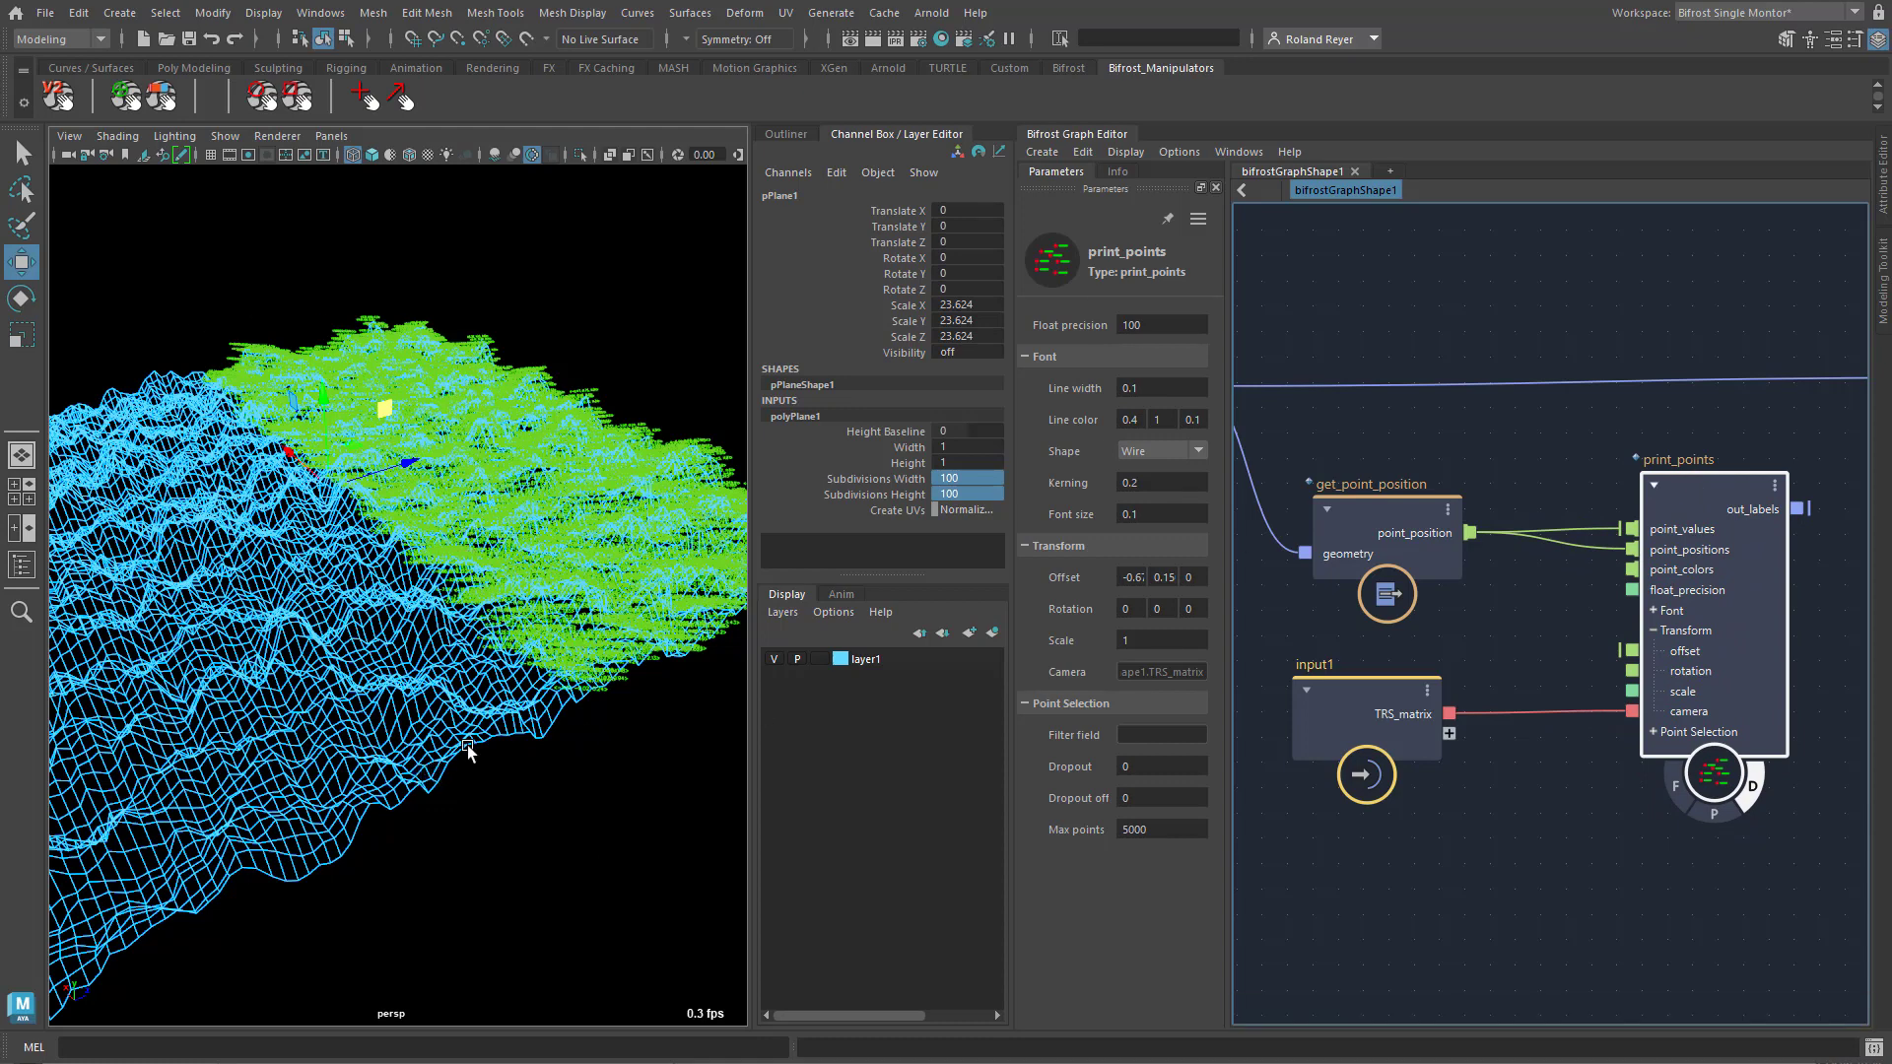
{"action": "mouse_move", "coordinate": [1728, 490]}
{"action": "left_mouse_down"}
{"action": "mouse_move", "coordinate": [1722, 454]}
{"action": "mouse_move", "coordinate": [1733, 477]}
{"action": "left_mouse_up"}
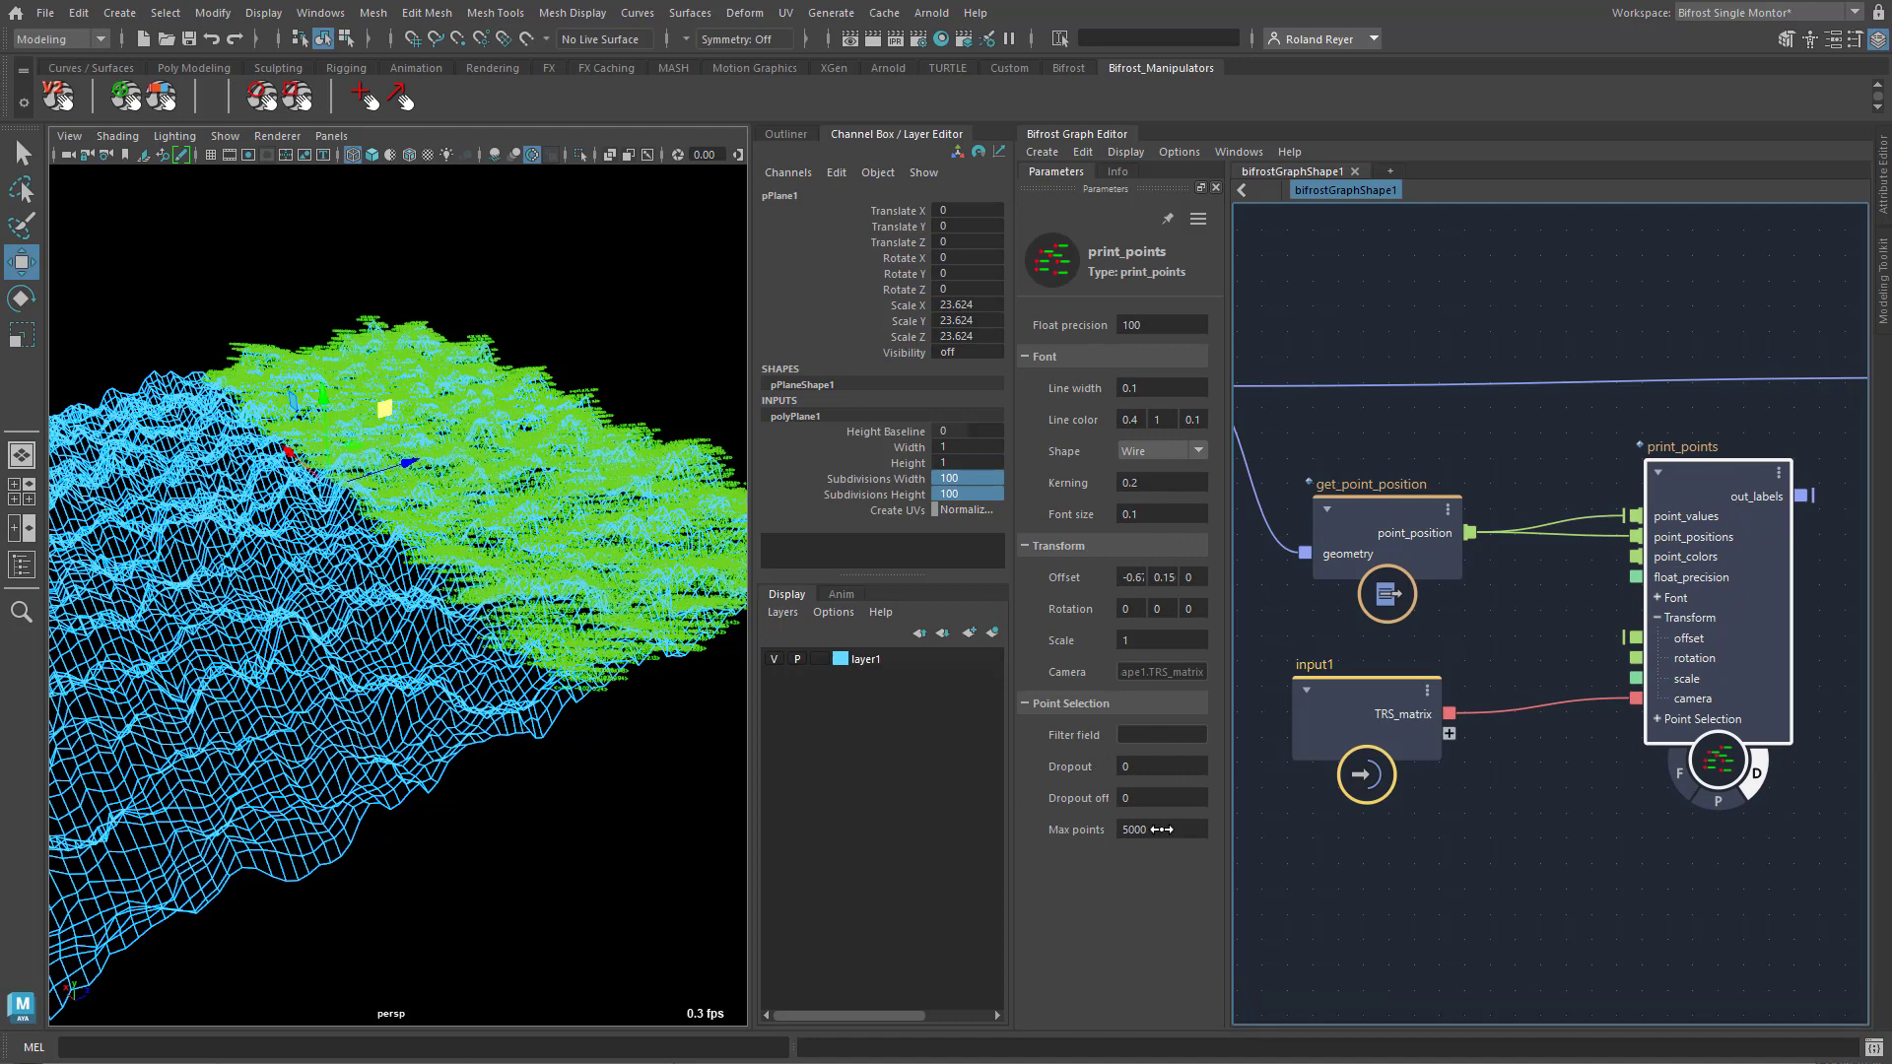
Set the plane's width and height subdivisions to 20
{"action": "double_click", "coordinate": [972, 480]}
{"action": "left_click_drag", "start_coordinate": [975, 495], "coordinate": [969, 479]}
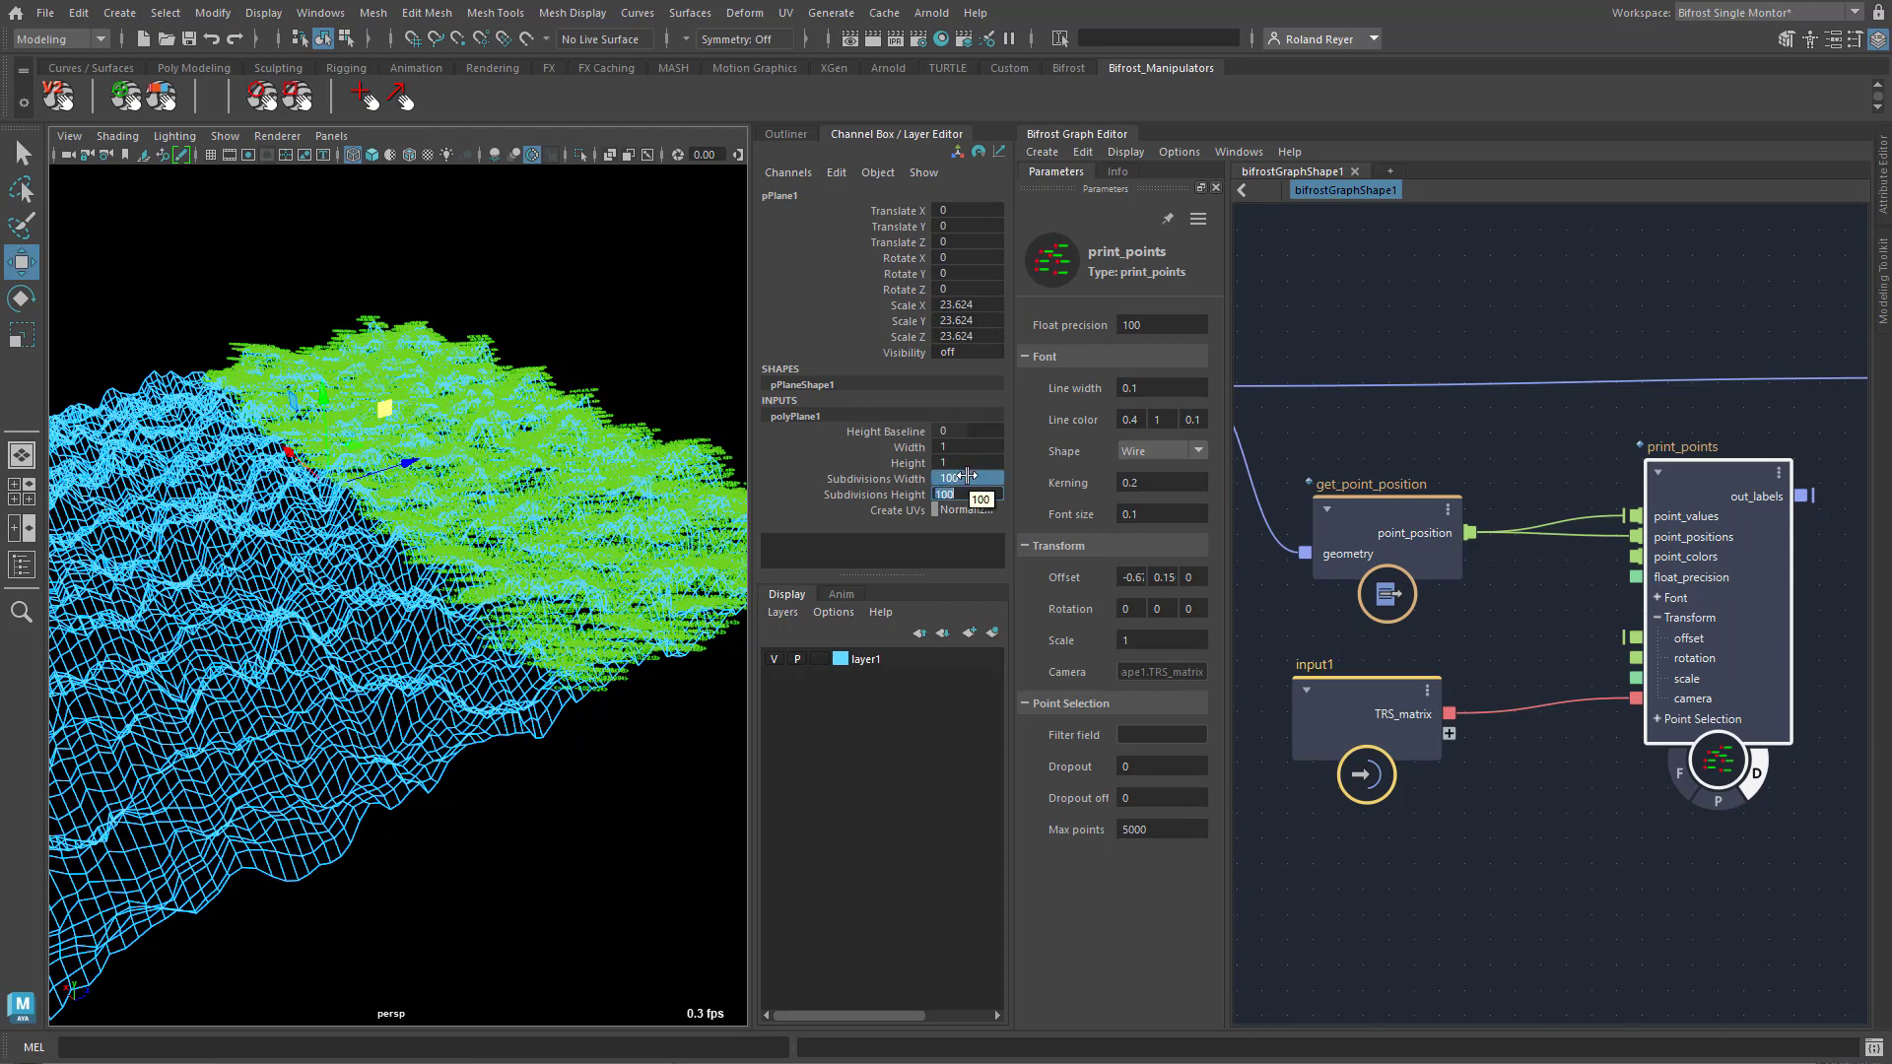
{"action": "type", "text": "20"}
{"action": "key", "text": "Return"}
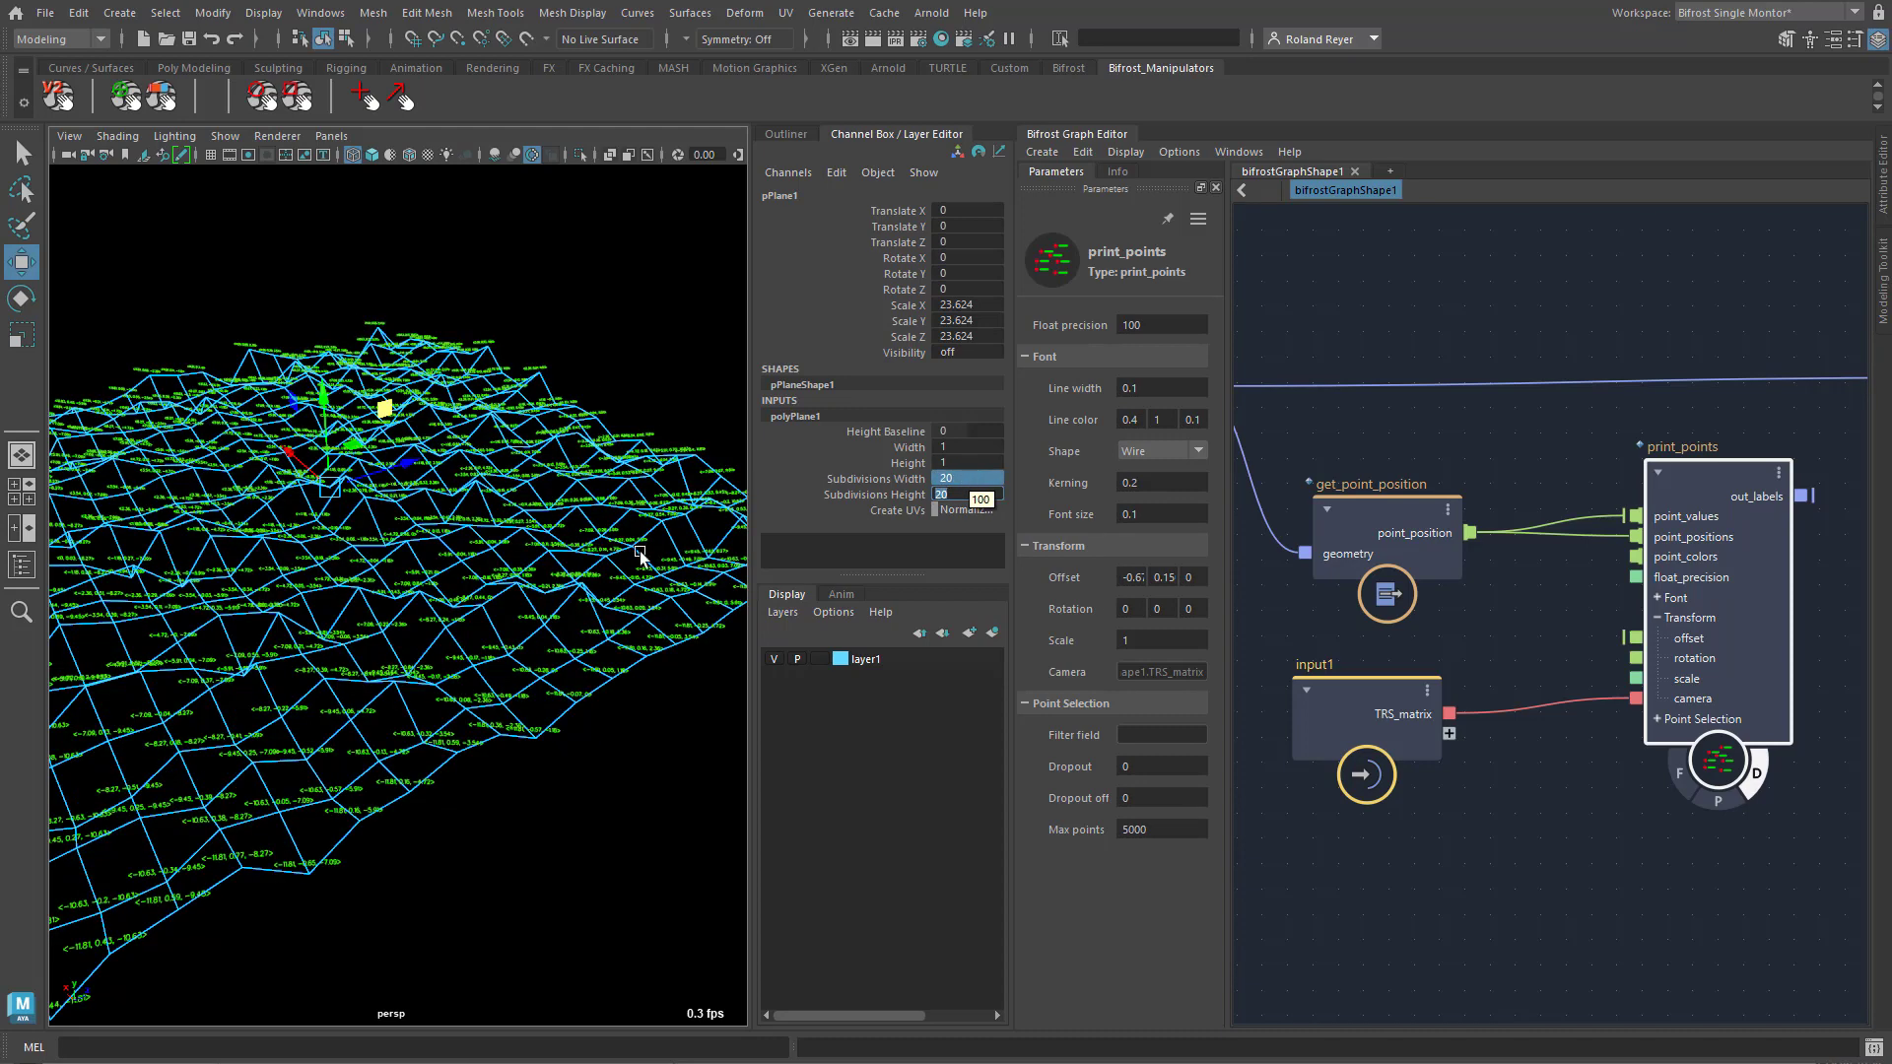
{"action": "left_click_drag", "start_coordinate": [460, 759], "coordinate": [388, 769], "text": "alt"}
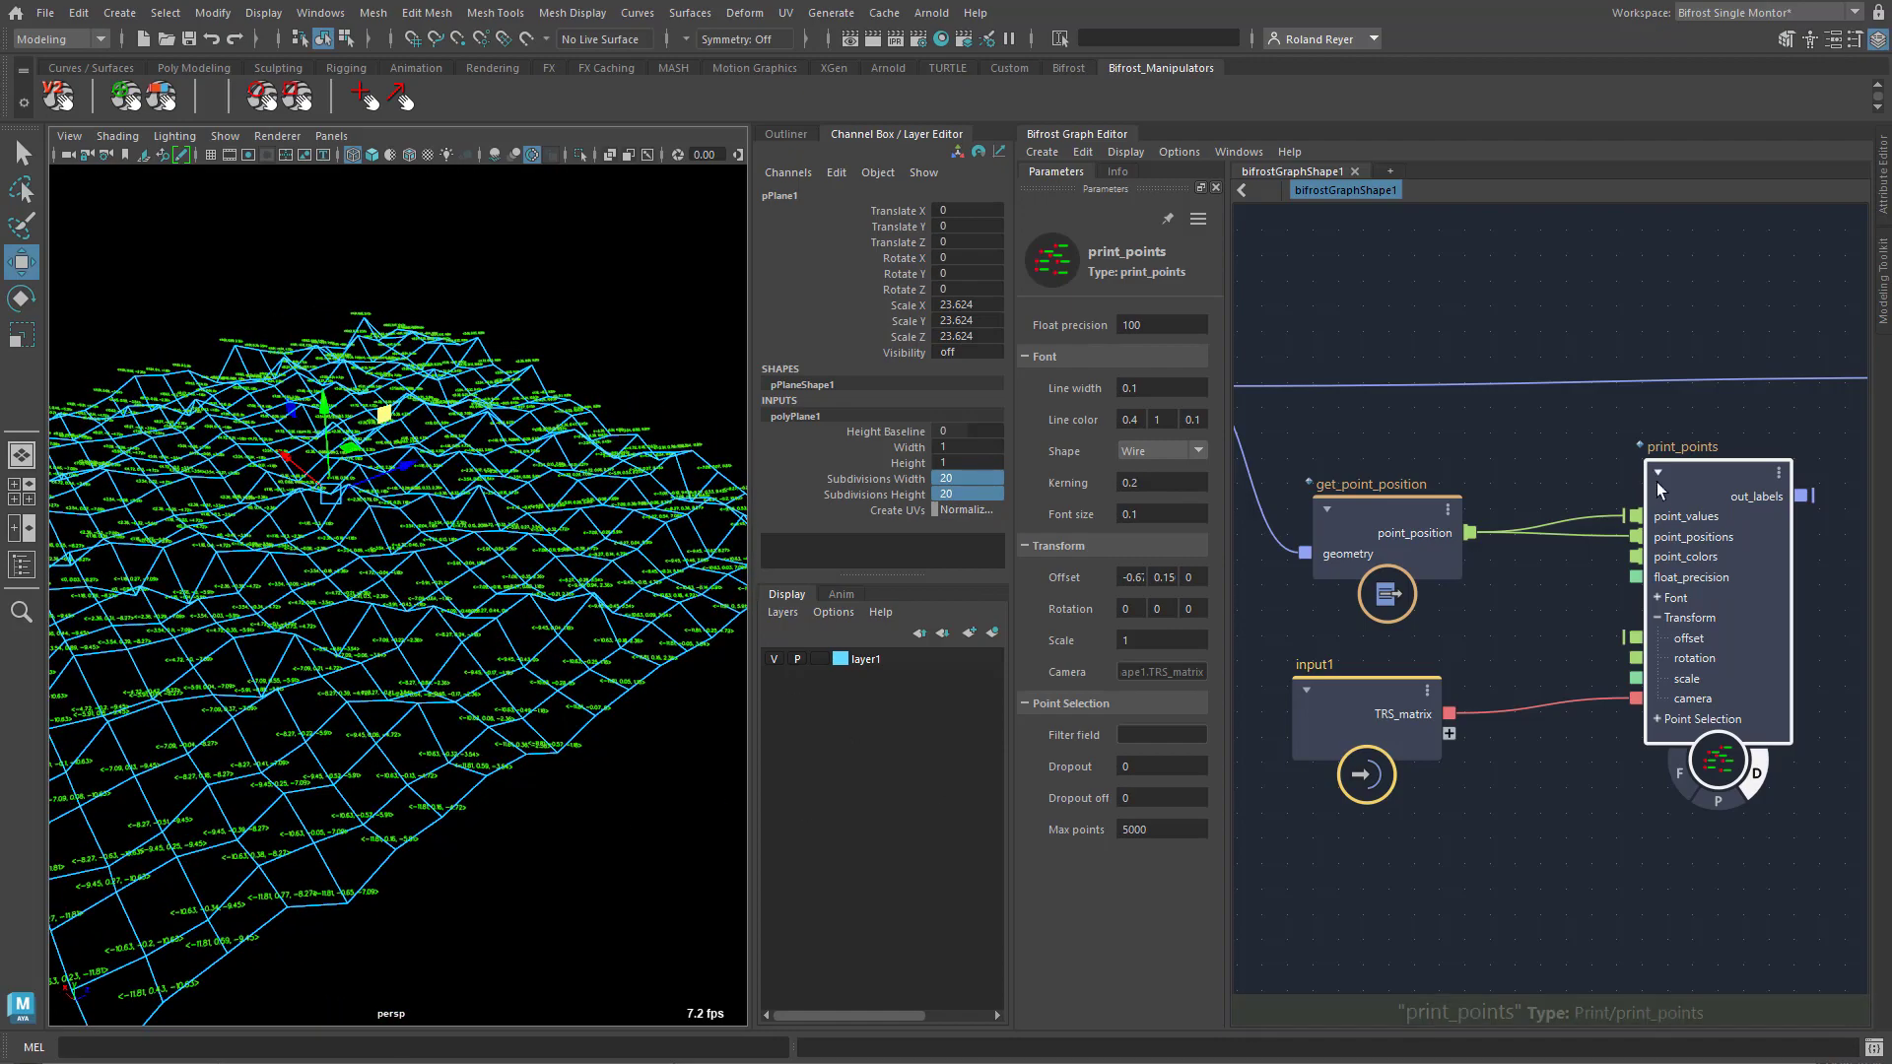
{"action": "mouse_move", "coordinate": [1688, 469]}
{"action": "left_mouse_down"}
{"action": "mouse_move", "coordinate": [1690, 454]}
{"action": "mouse_move", "coordinate": [1682, 480]}
{"action": "left_mouse_up"}
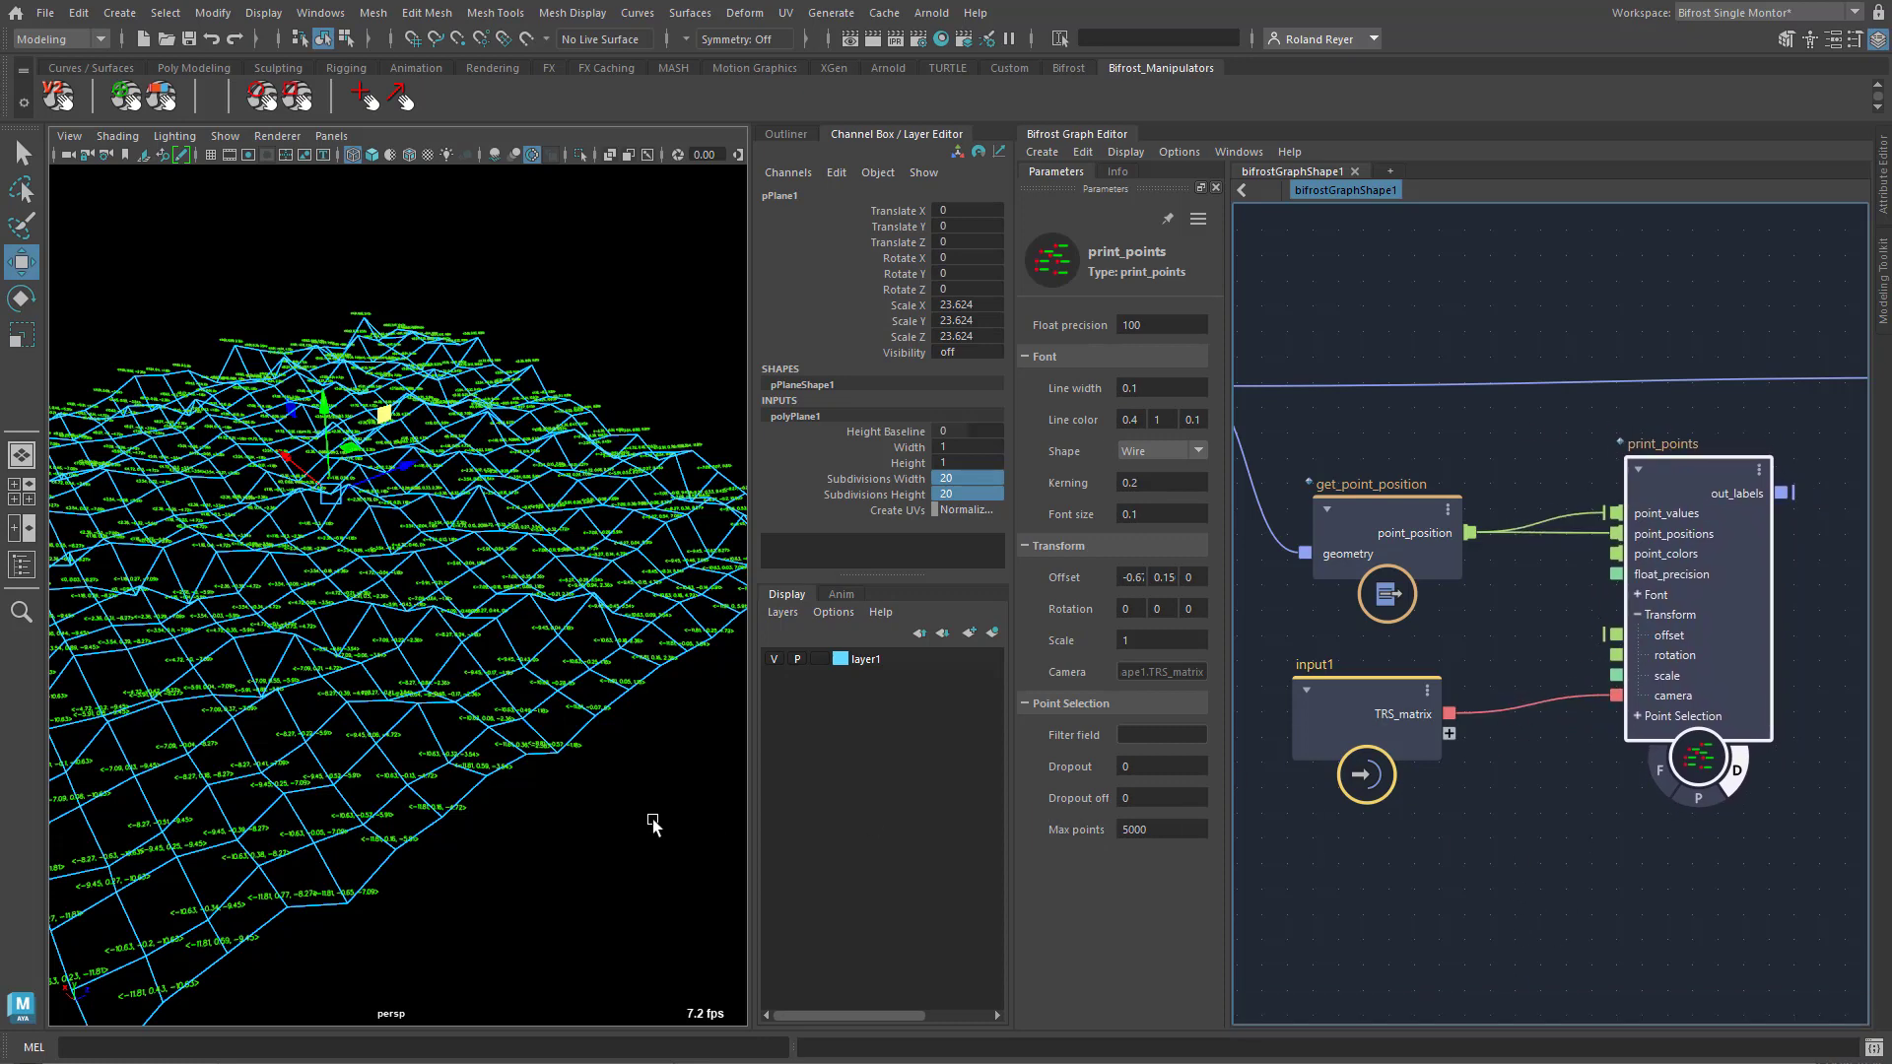
{"action": "left_click_drag", "start_coordinate": [503, 848], "coordinate": [587, 818], "text": "alt"}
{"action": "left_click_drag", "start_coordinate": [372, 794], "coordinate": [601, 818], "text": "alt"}
{"action": "left_click_drag", "start_coordinate": [532, 821], "coordinate": [471, 826], "text": "alt"}
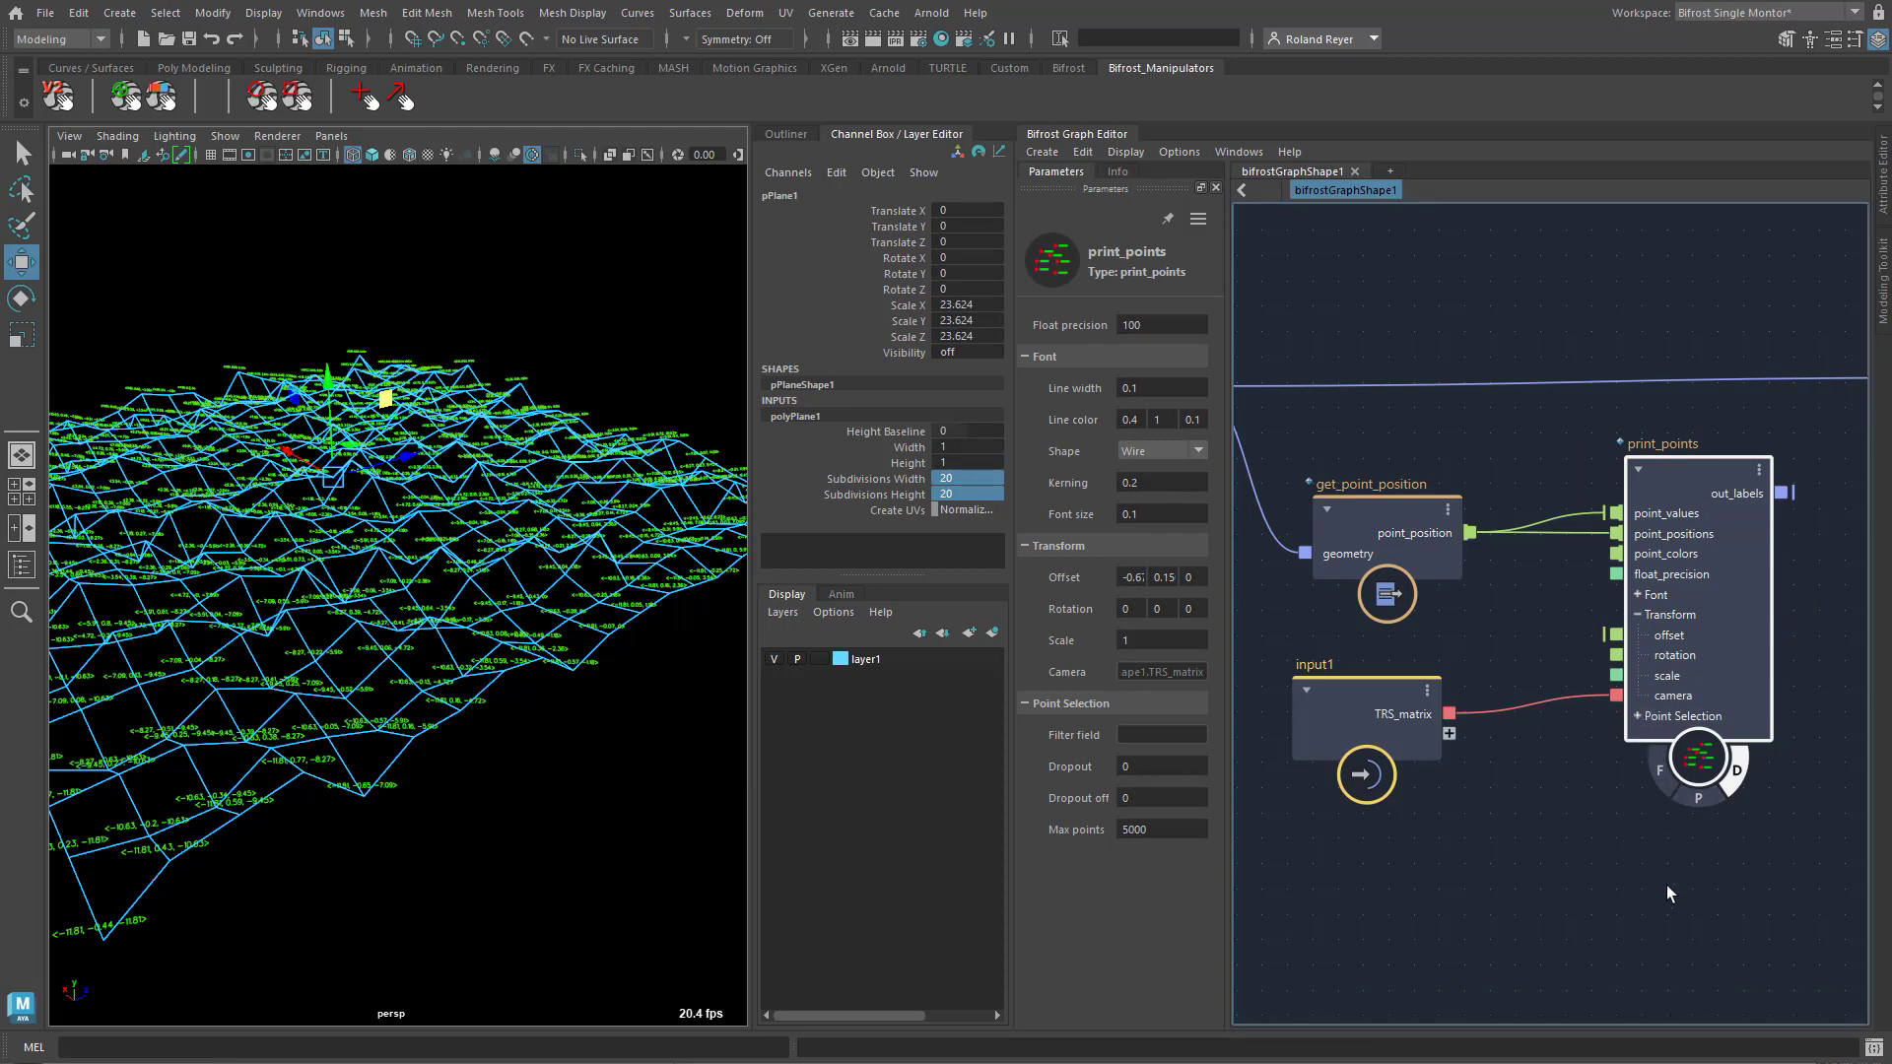
Expand the Point Selection ports on print_points and set its dropout to 2
{"action": "left_click", "coordinate": [1637, 717]}
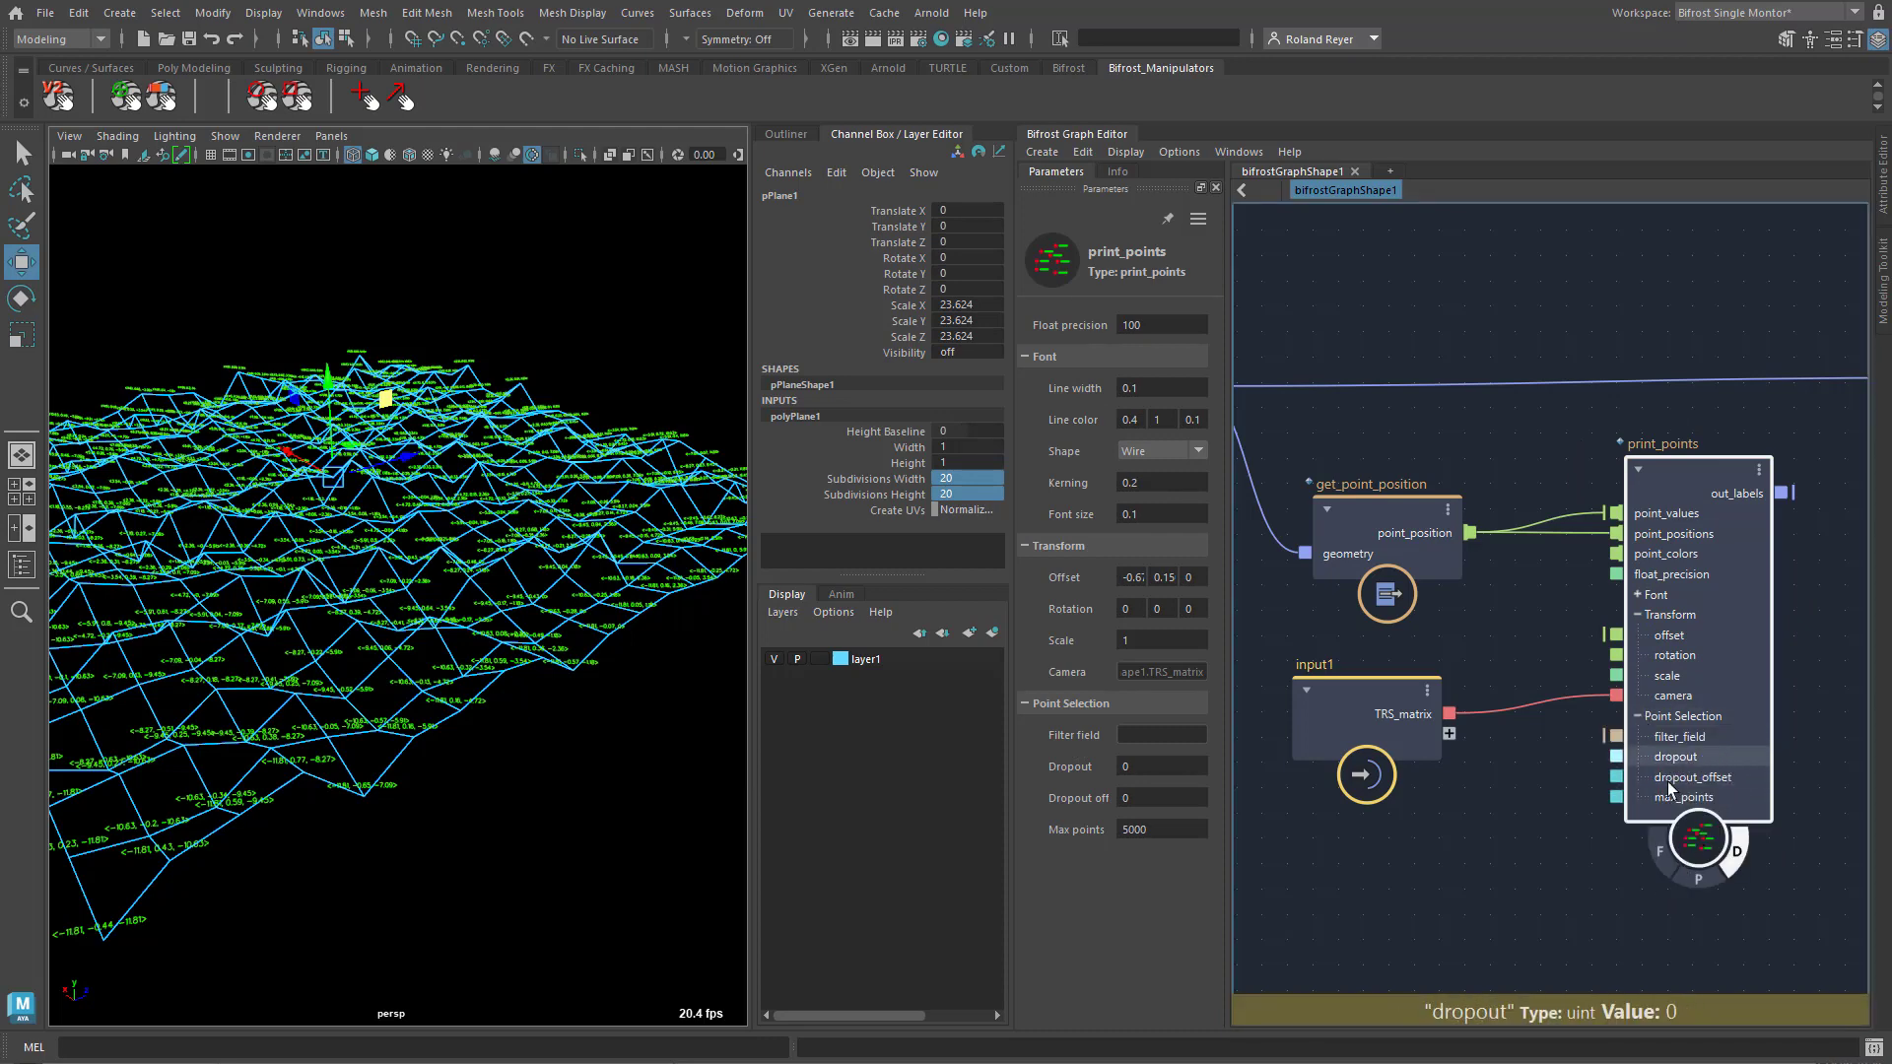
{"action": "left_click_drag", "start_coordinate": [1075, 771], "coordinate": [1232, 765]}
{"action": "mouse_move", "coordinate": [412, 813]}
{"action": "left_mouse_down", "text": "alt"}
{"action": "mouse_move", "coordinate": [436, 820]}
{"action": "mouse_move", "coordinate": [465, 893]}
{"action": "mouse_move", "coordinate": [392, 781]}
{"action": "mouse_move", "coordinate": [419, 803]}
{"action": "left_mouse_up", "text": "alt"}
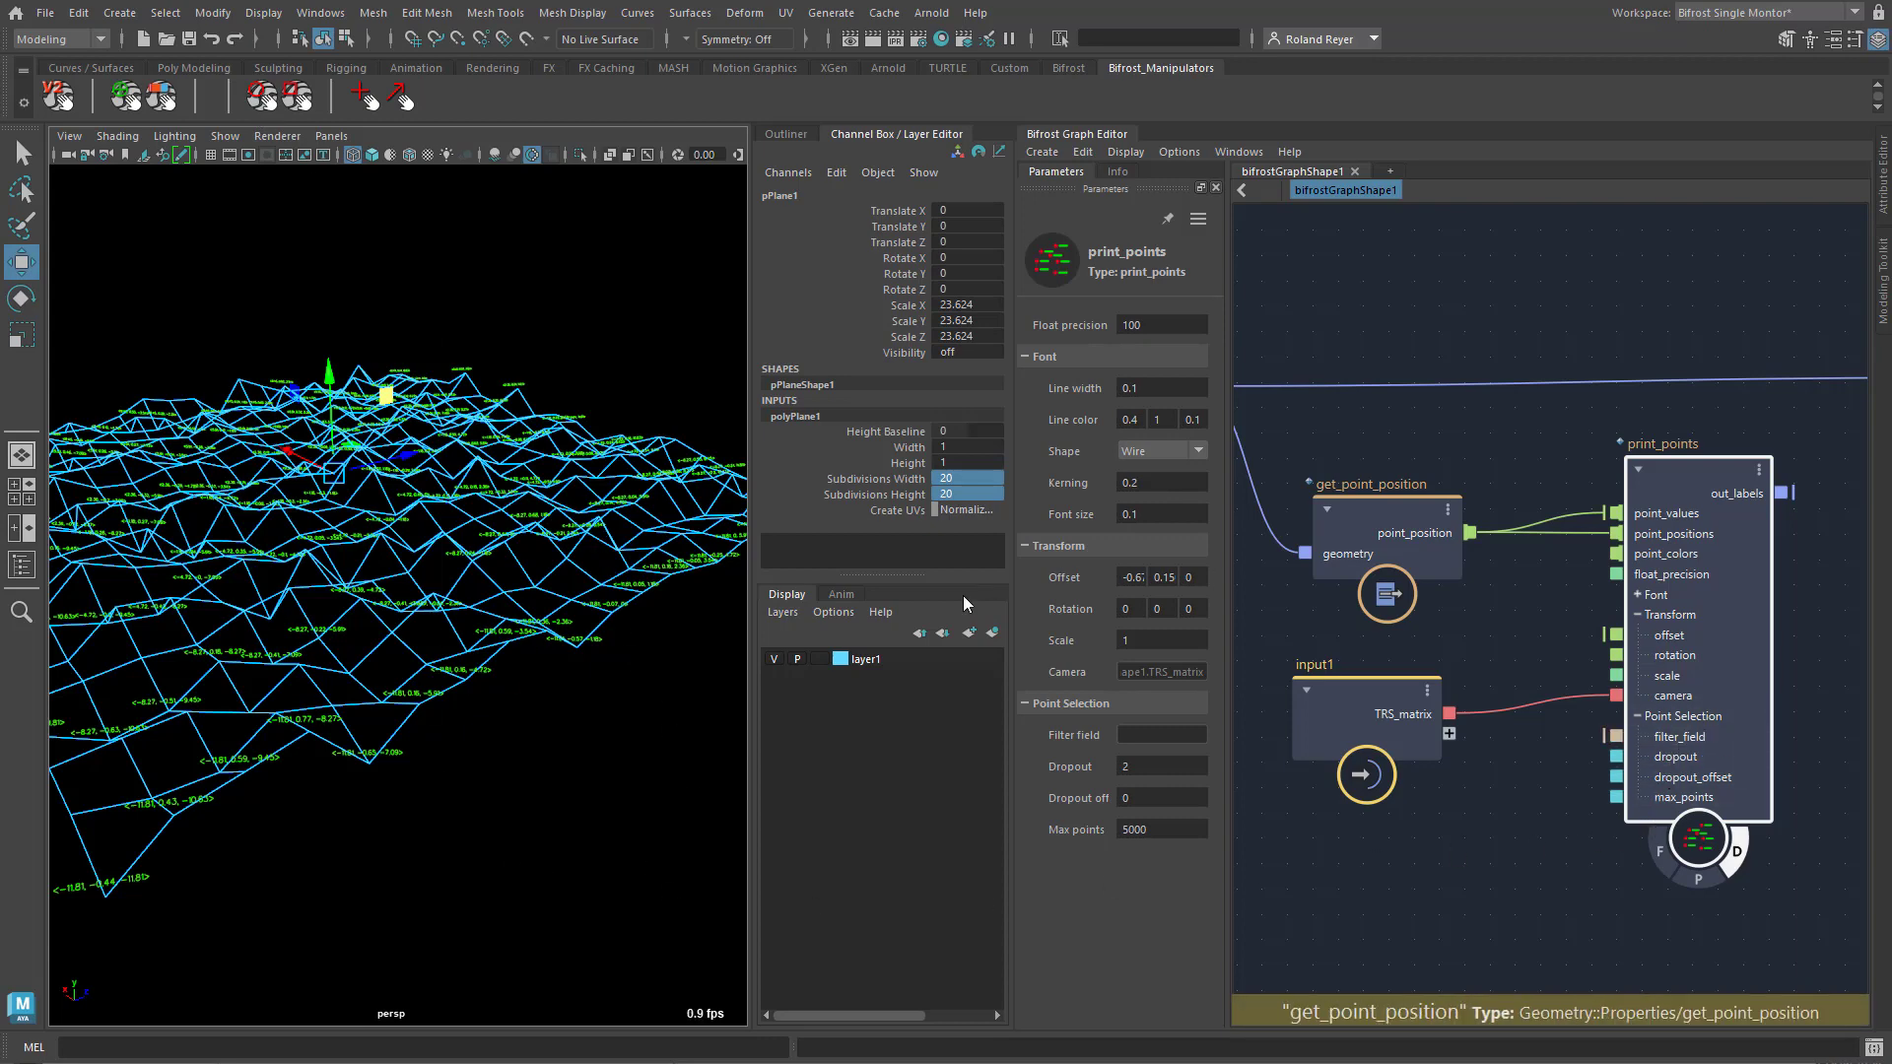
{"action": "left_click_drag", "start_coordinate": [558, 778], "coordinate": [483, 799], "text": "alt"}
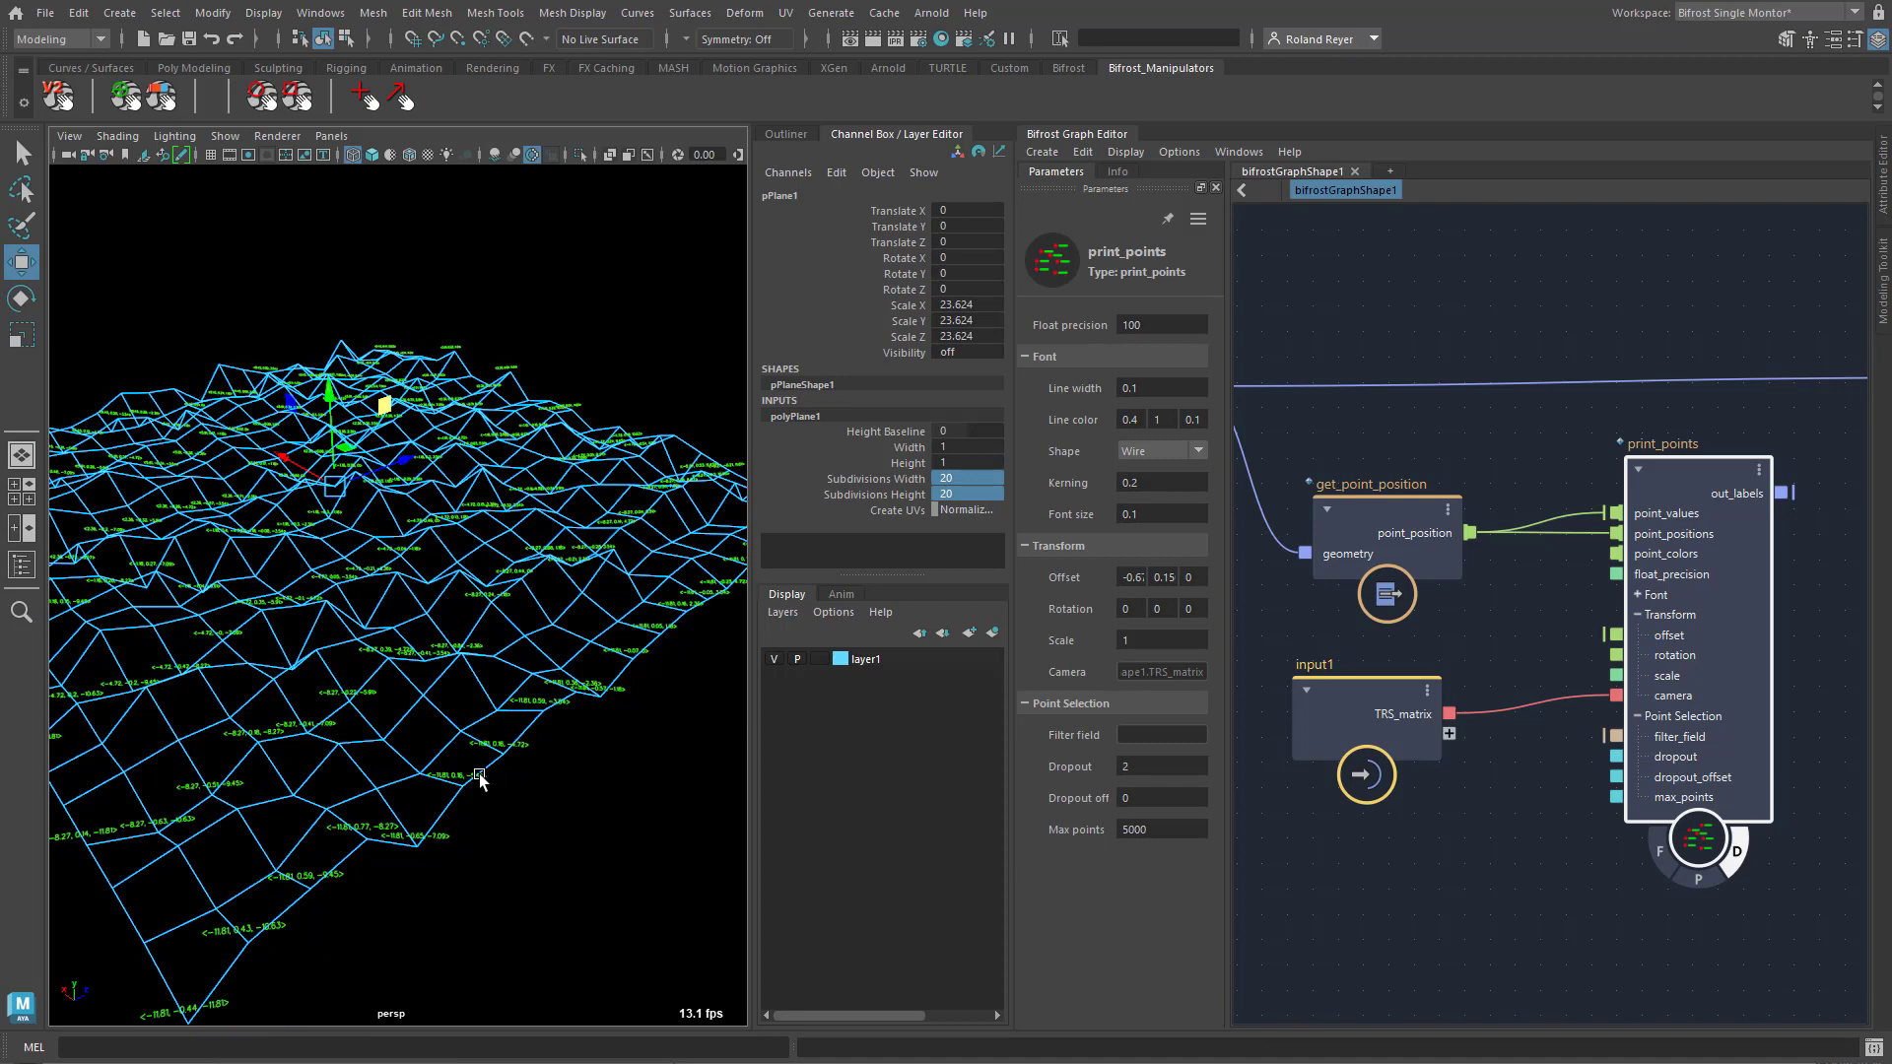
{"action": "left_click_drag", "start_coordinate": [603, 773], "coordinate": [580, 843], "text": "alt"}
{"action": "left_click_drag", "start_coordinate": [388, 857], "coordinate": [439, 843], "text": "alt"}
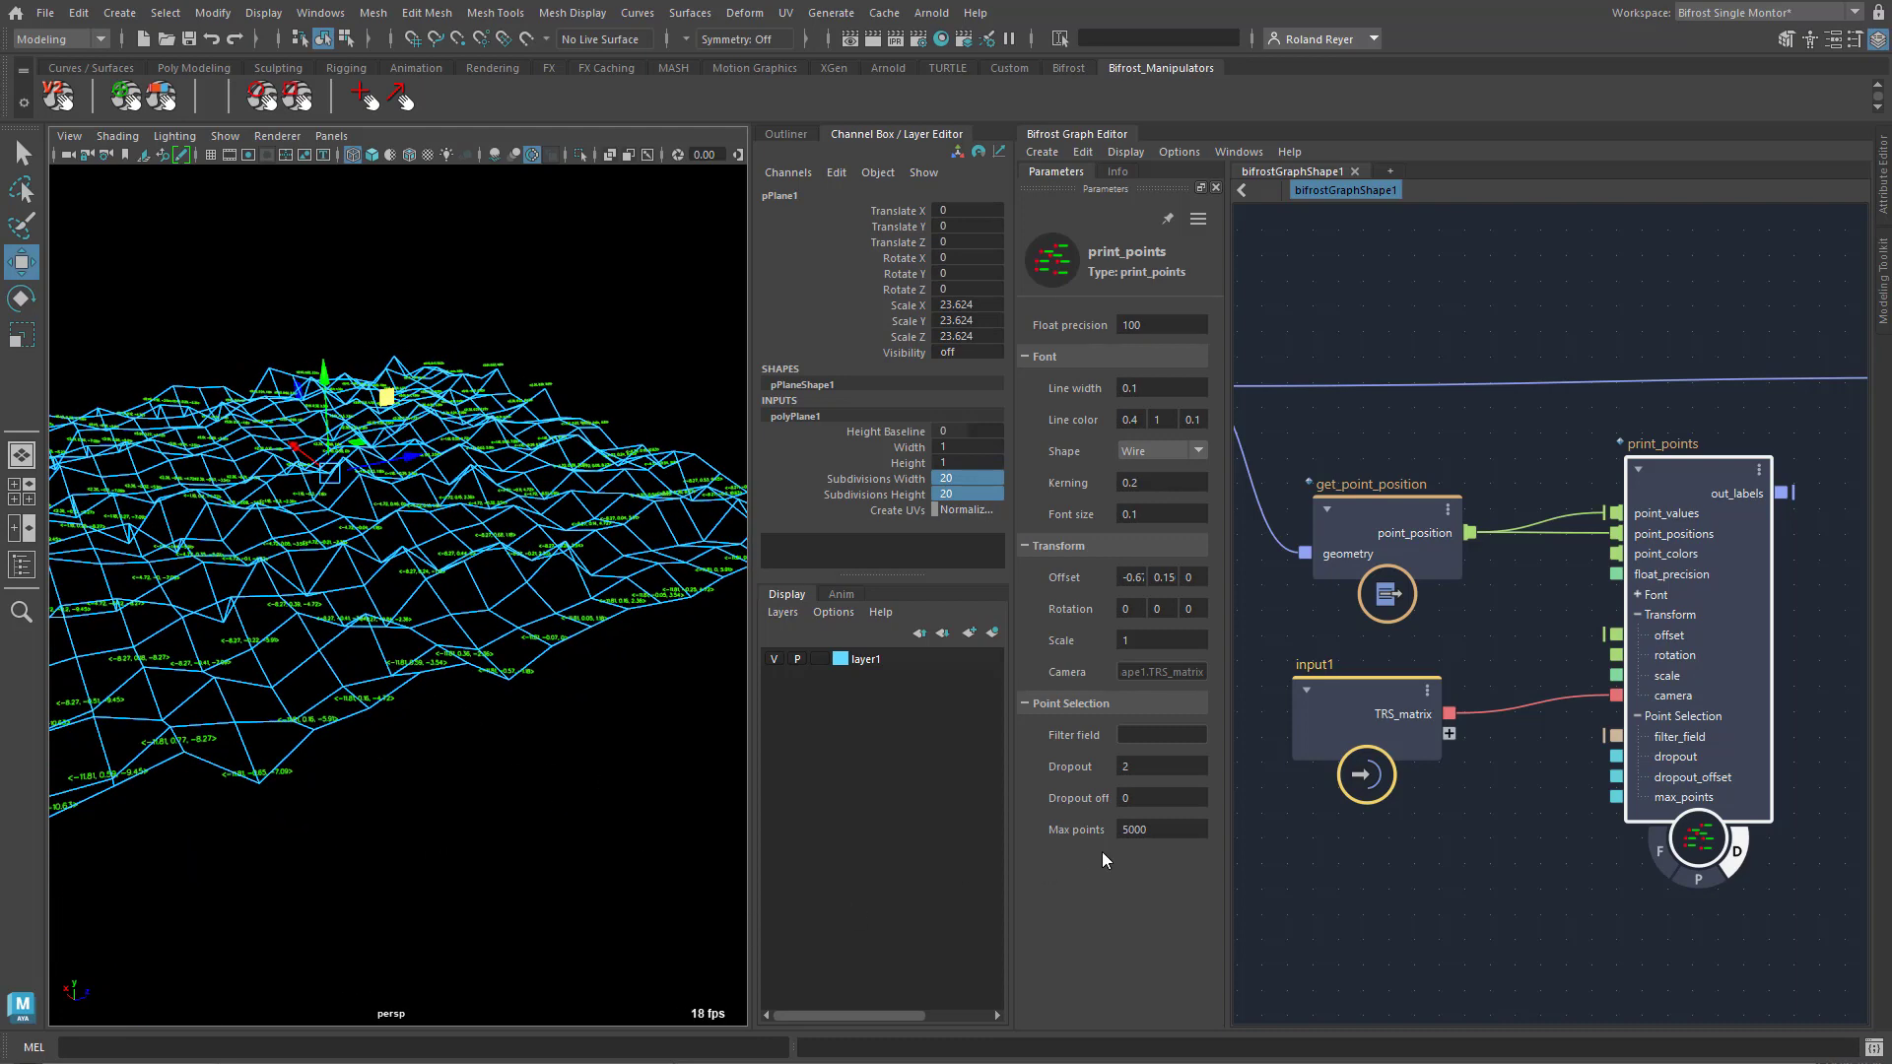
Select pPlane1 and move the deformed plane slightly in the scene to update the positions listed by print_array
{"action": "left_click_drag", "start_coordinate": [383, 766], "coordinate": [507, 769], "text": "alt"}
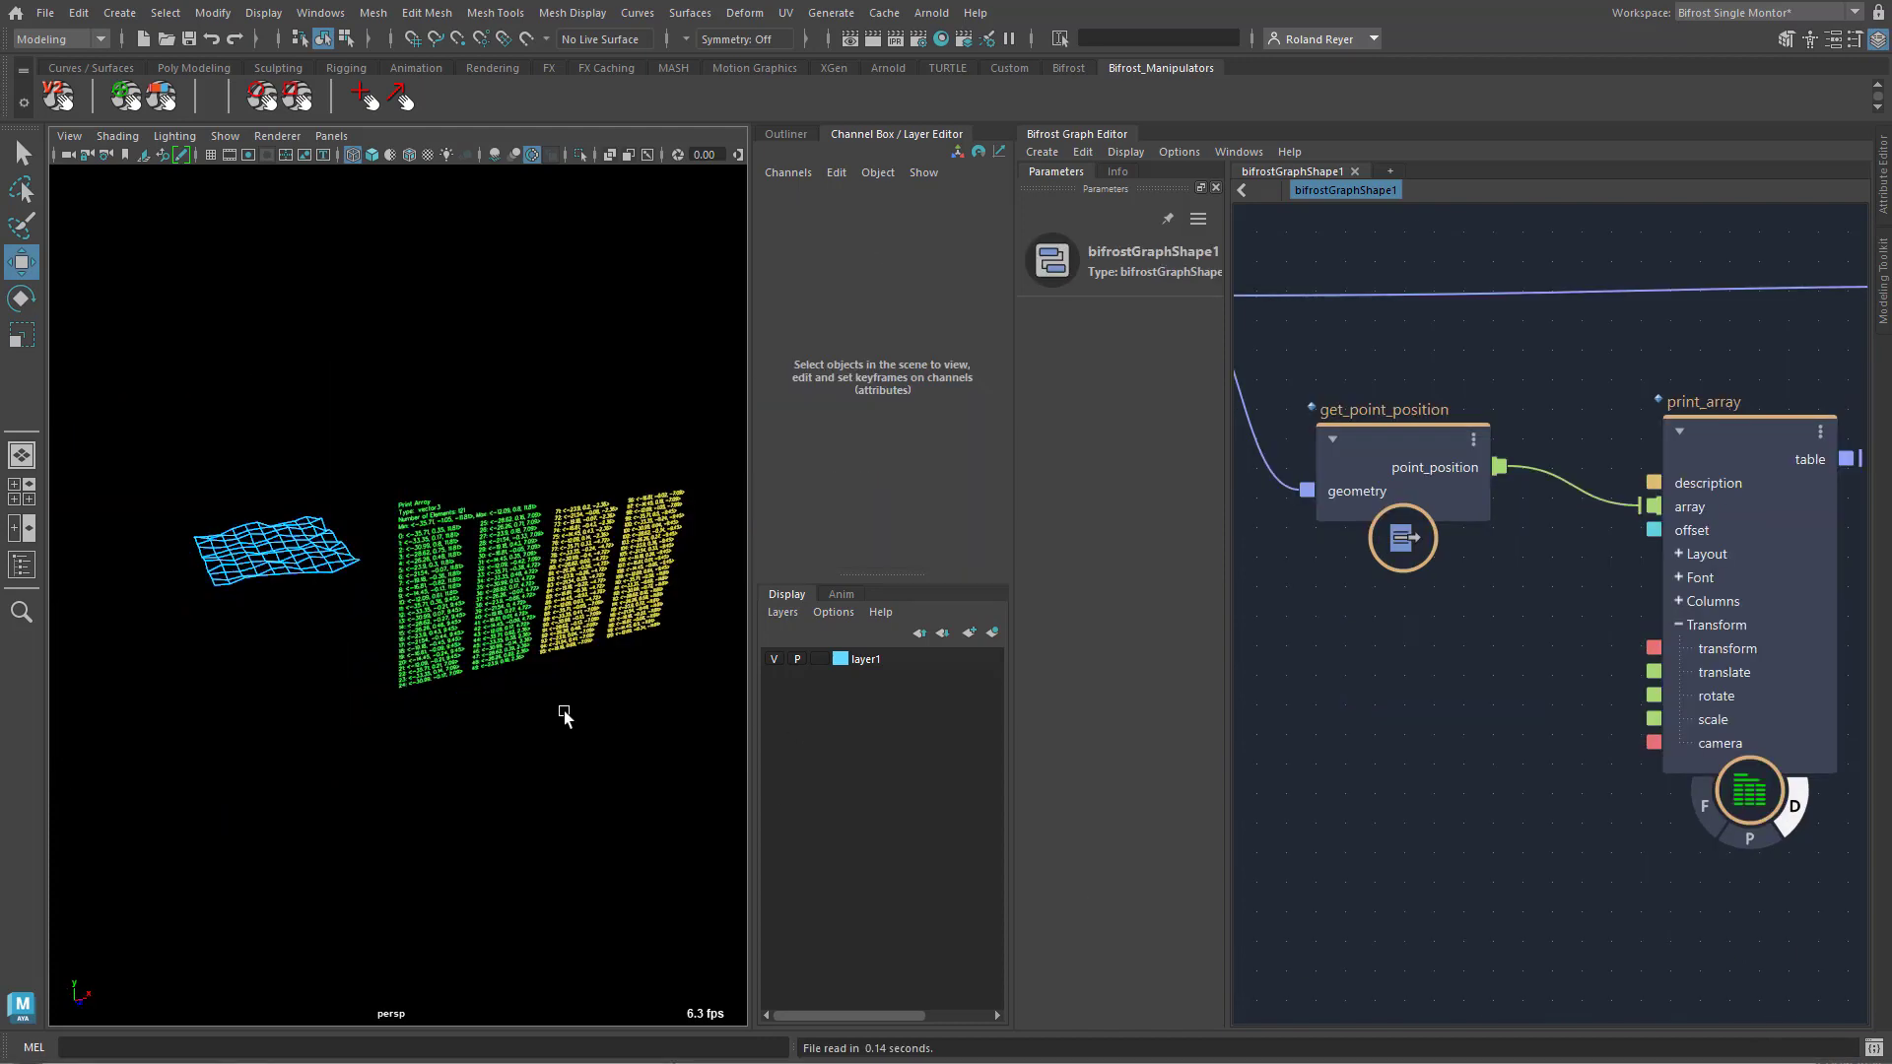
{"action": "left_click_drag", "start_coordinate": [507, 765], "coordinate": [552, 759], "text": "alt"}
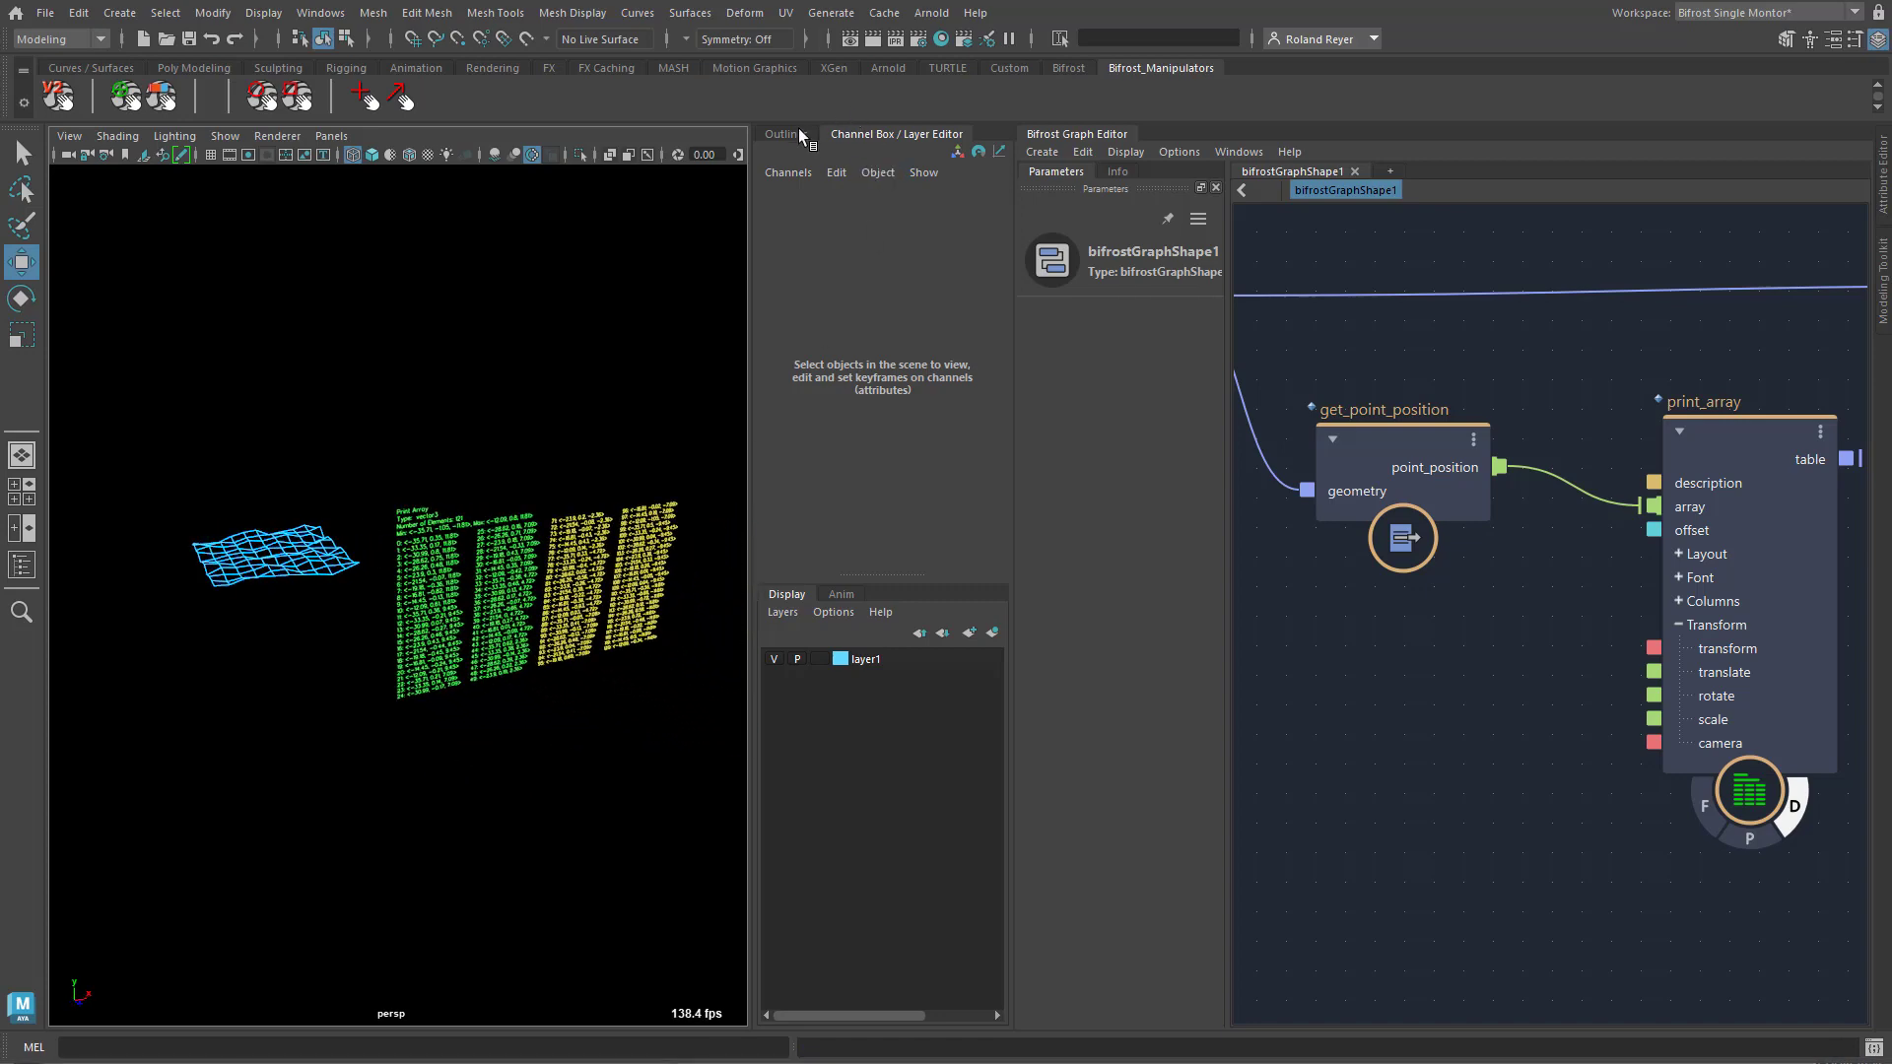
{"action": "left_click", "coordinate": [783, 134]}
{"action": "left_click", "coordinate": [846, 277]}
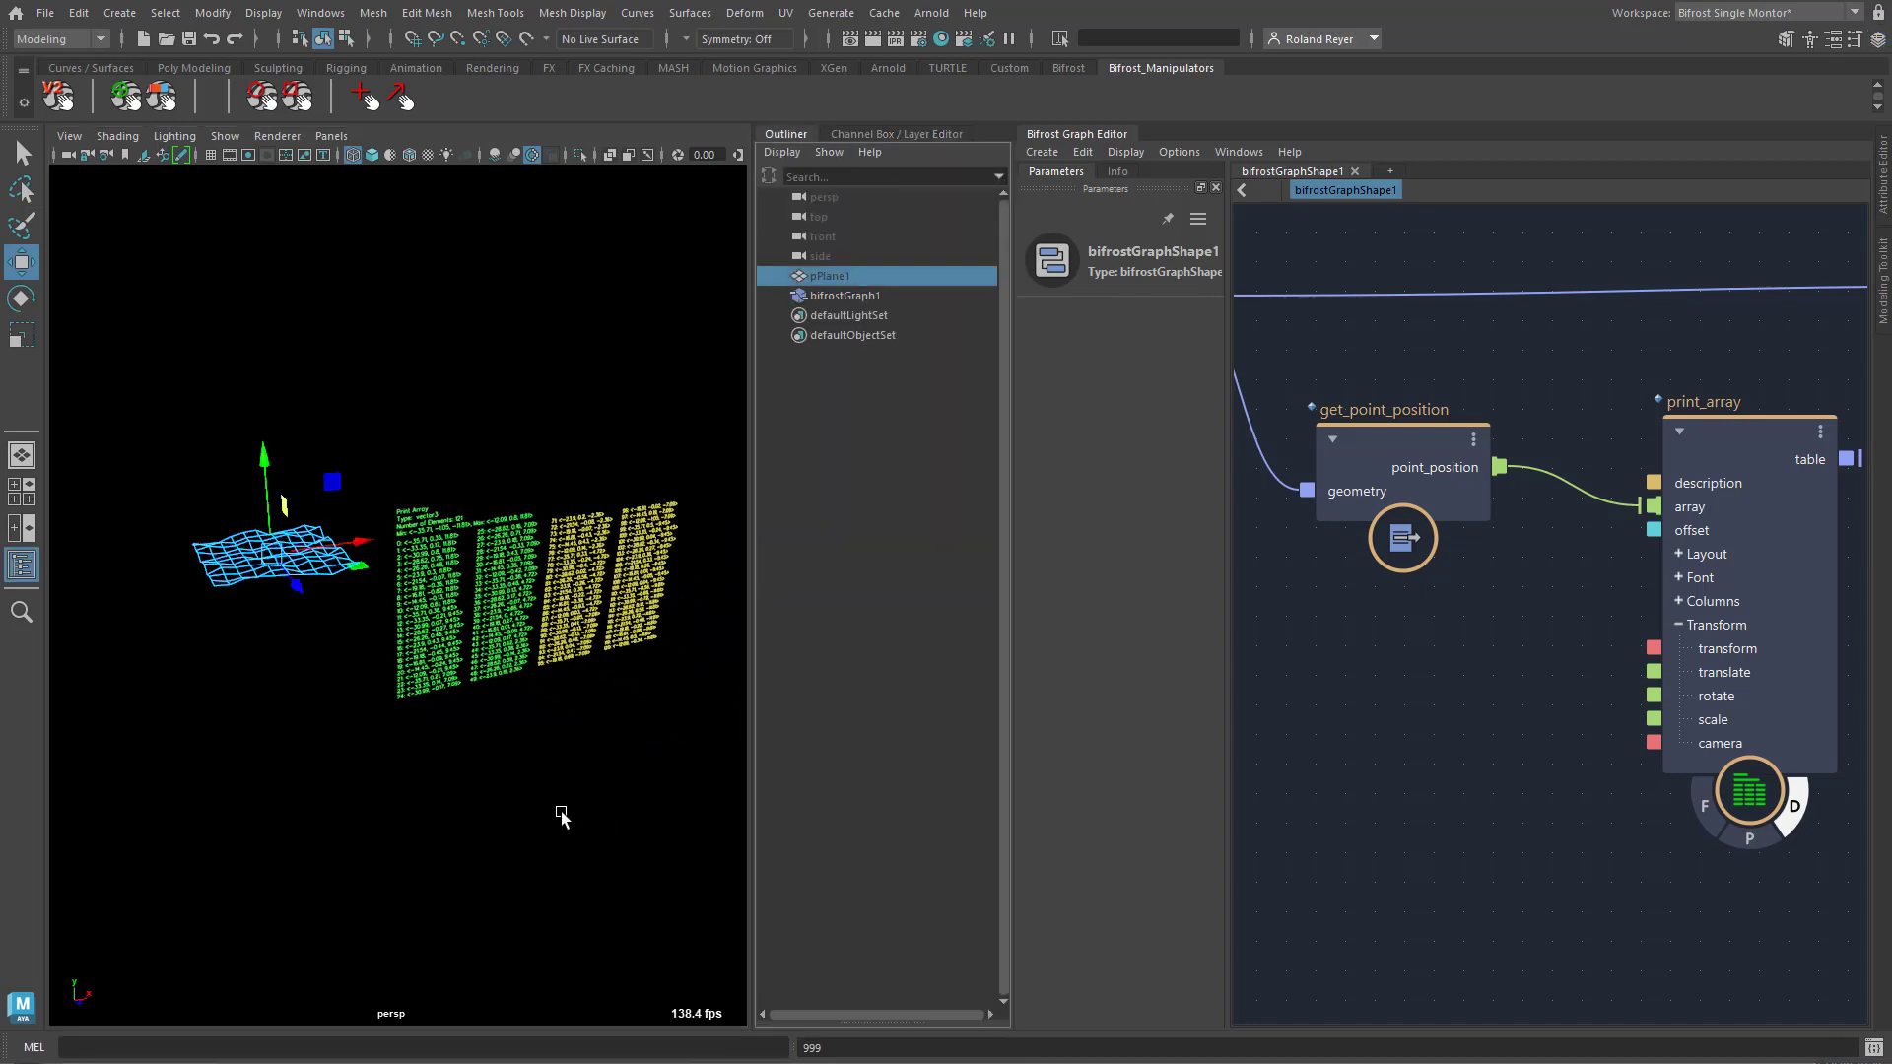
{"action": "right_click_drag", "start_coordinate": [306, 859], "coordinate": [399, 859], "text": "alt"}
{"action": "mouse_move", "coordinate": [331, 542]}
{"action": "left_mouse_down"}
{"action": "mouse_move", "coordinate": [308, 537]}
{"action": "mouse_move", "coordinate": [347, 526]}
{"action": "left_mouse_up"}
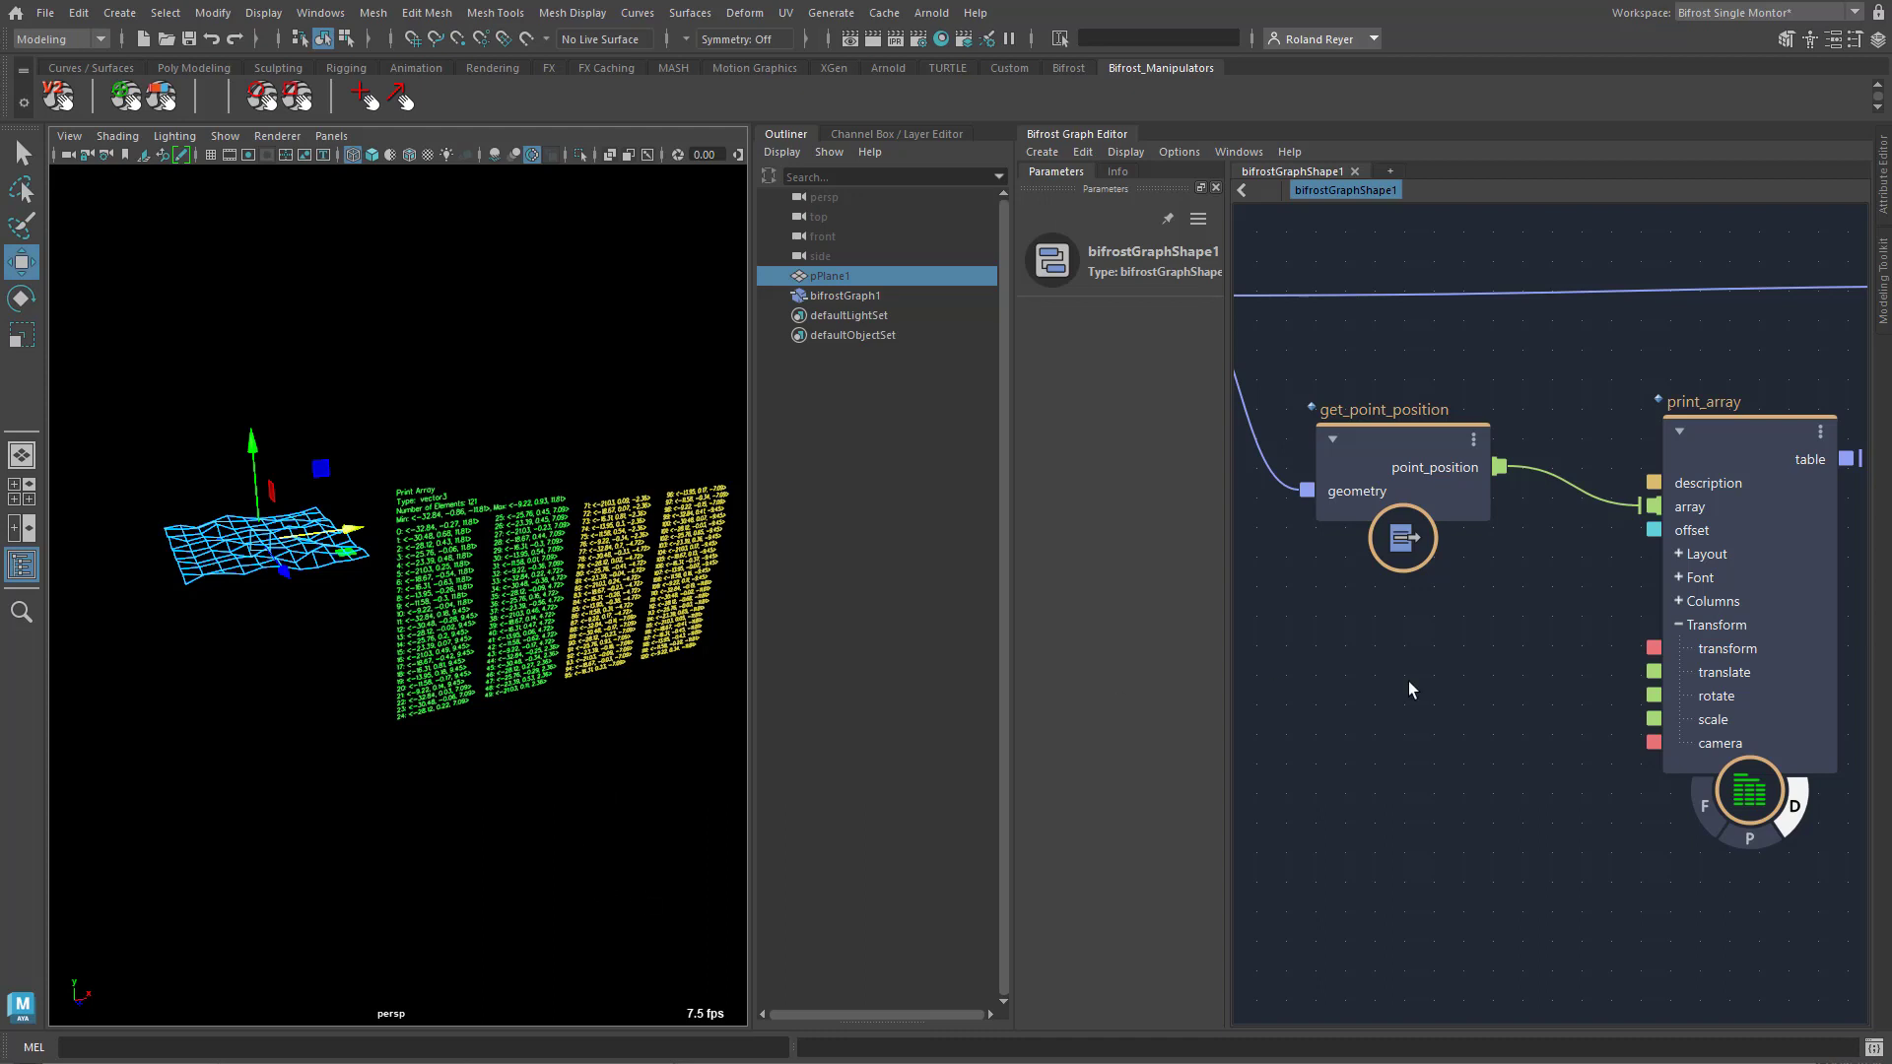
Create a position manipulator for print_array and delete its TRS_manipulator node, keeping the TRS_matrix input node
{"action": "left_click", "coordinate": [1739, 431]}
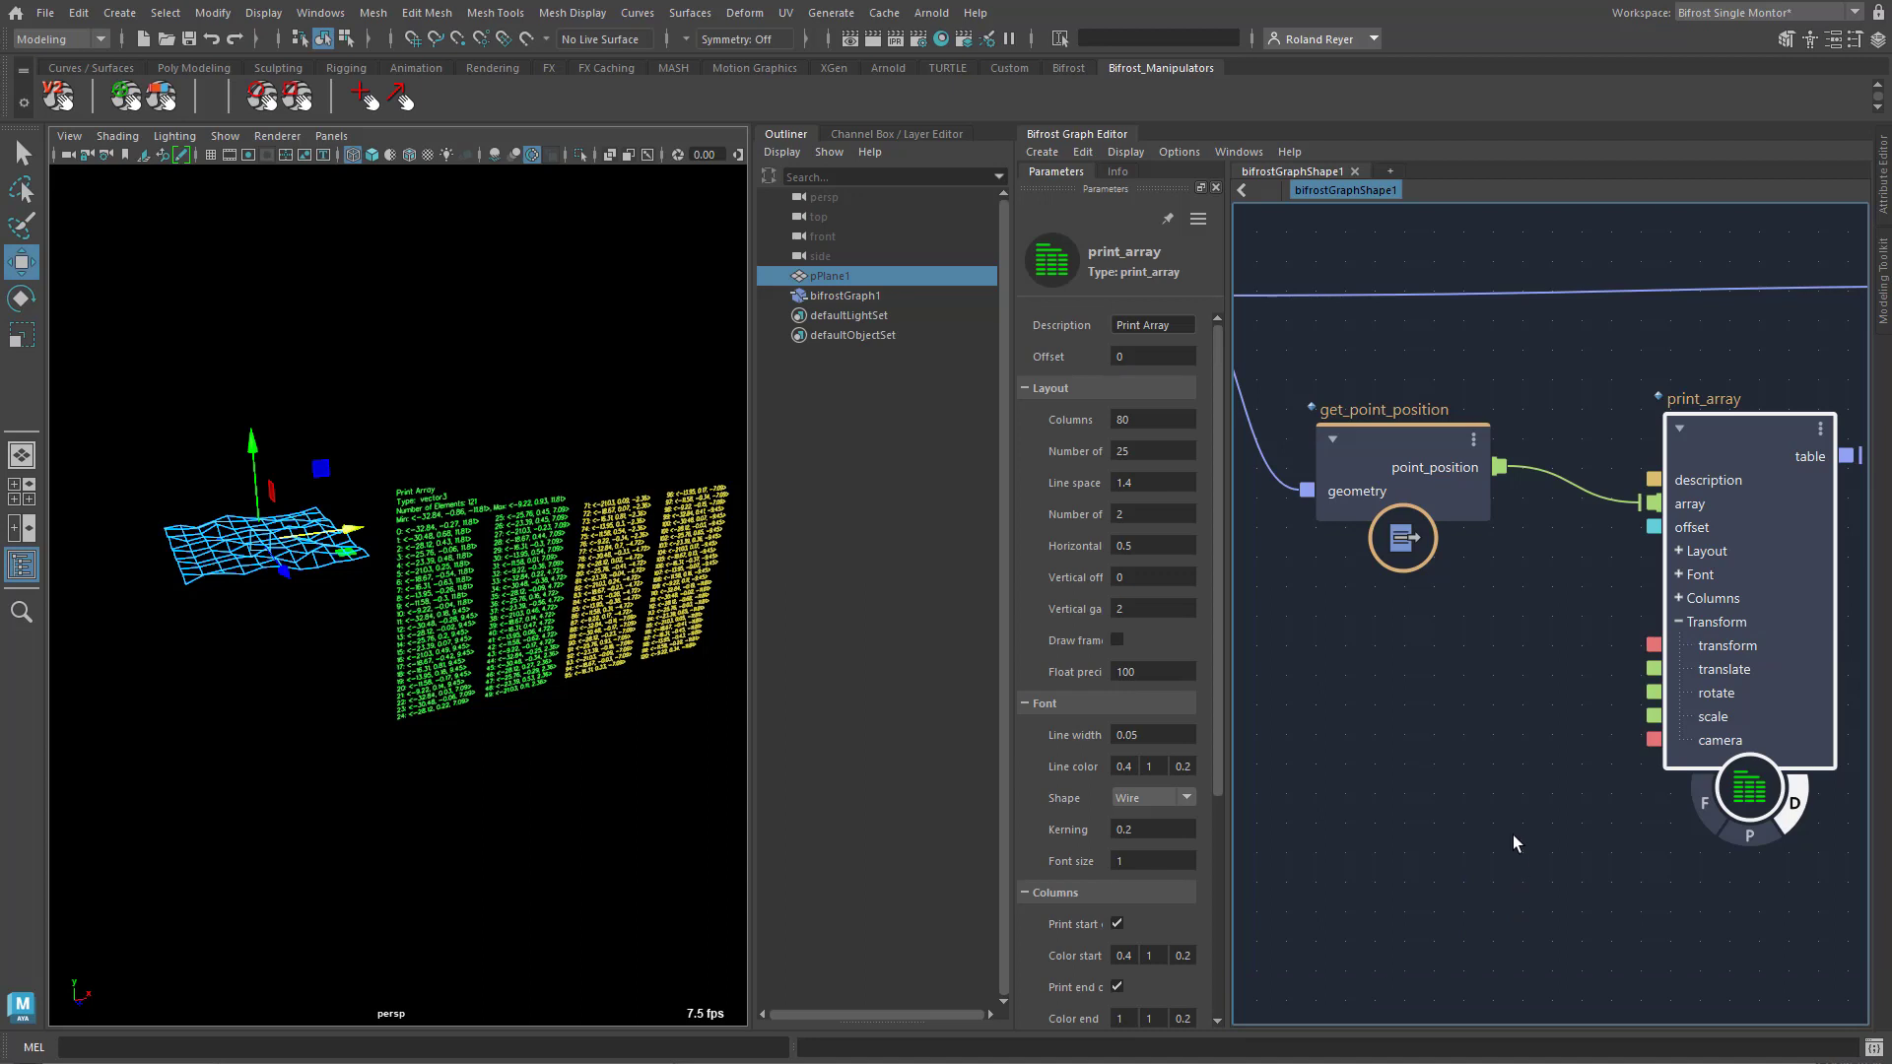
{"action": "left_click", "coordinate": [364, 97]}
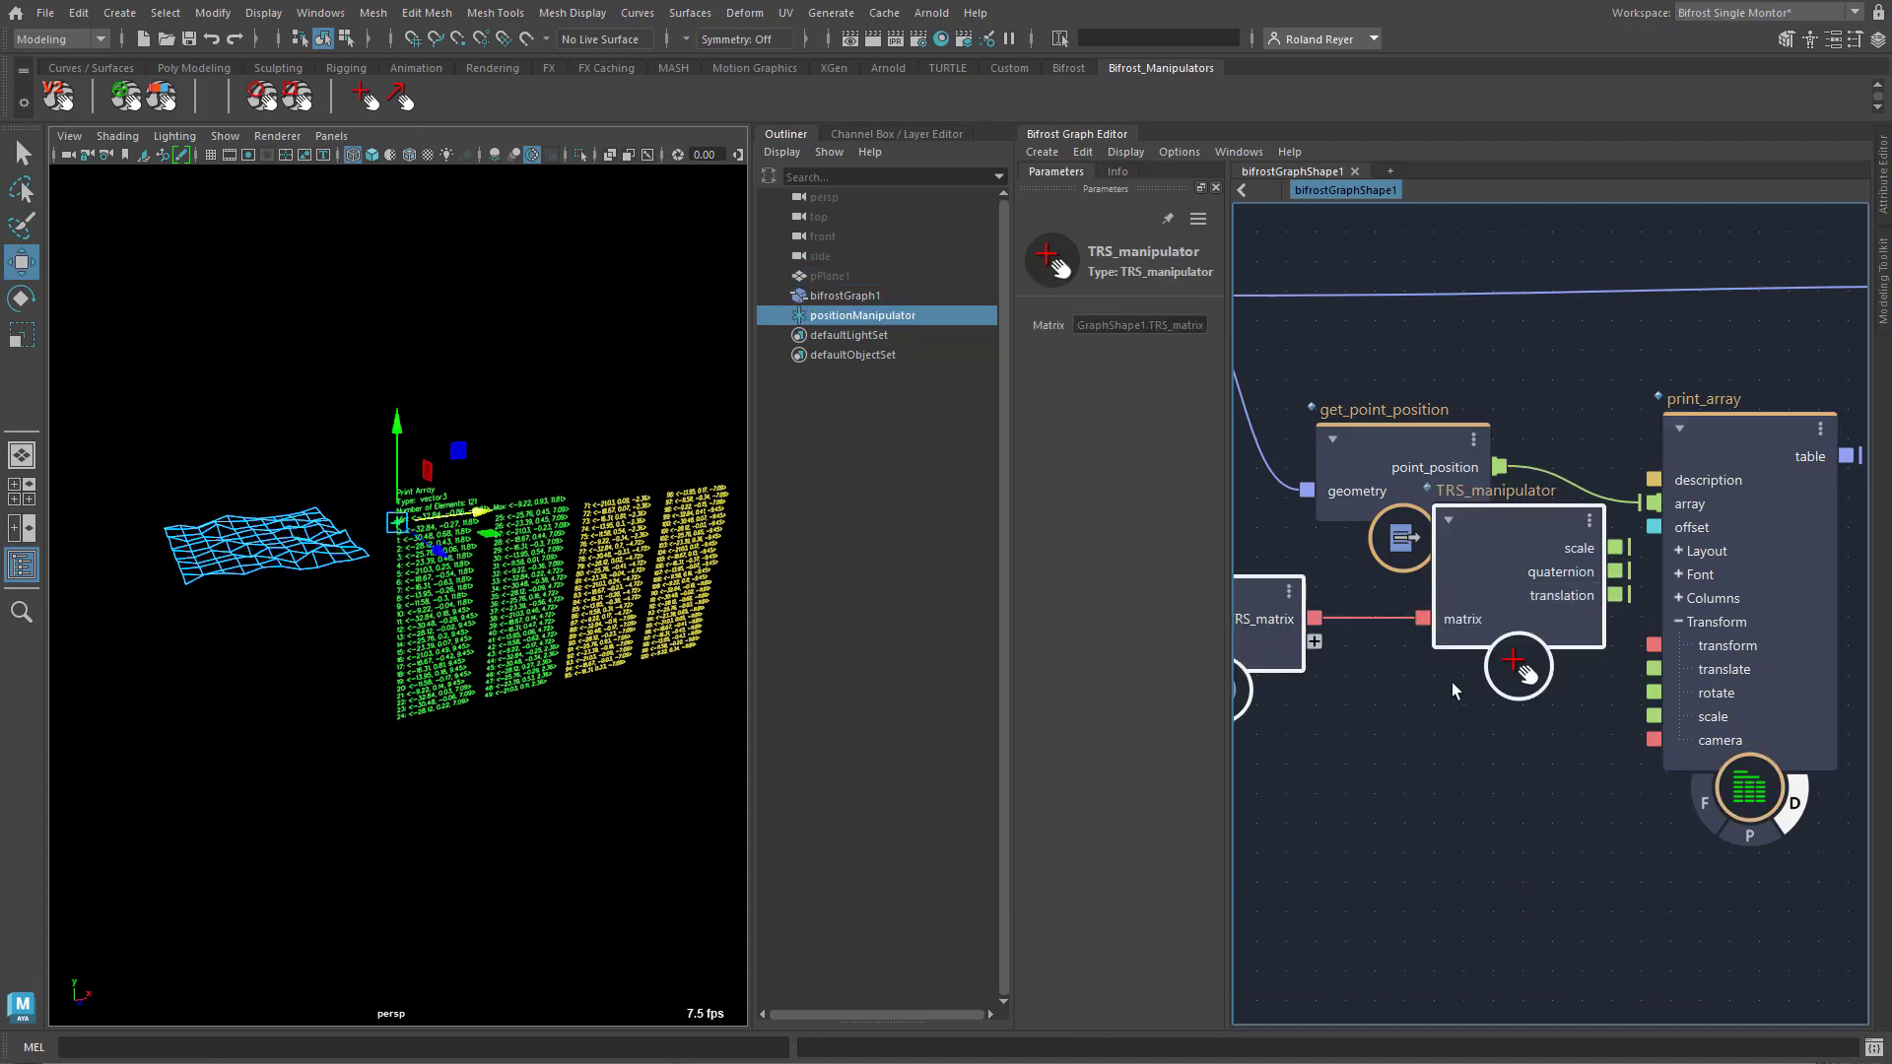
{"action": "left_click_drag", "start_coordinate": [1481, 607], "coordinate": [1482, 619]}
{"action": "left_click", "coordinate": [1483, 619]}
{"action": "key", "text": "Delete"}
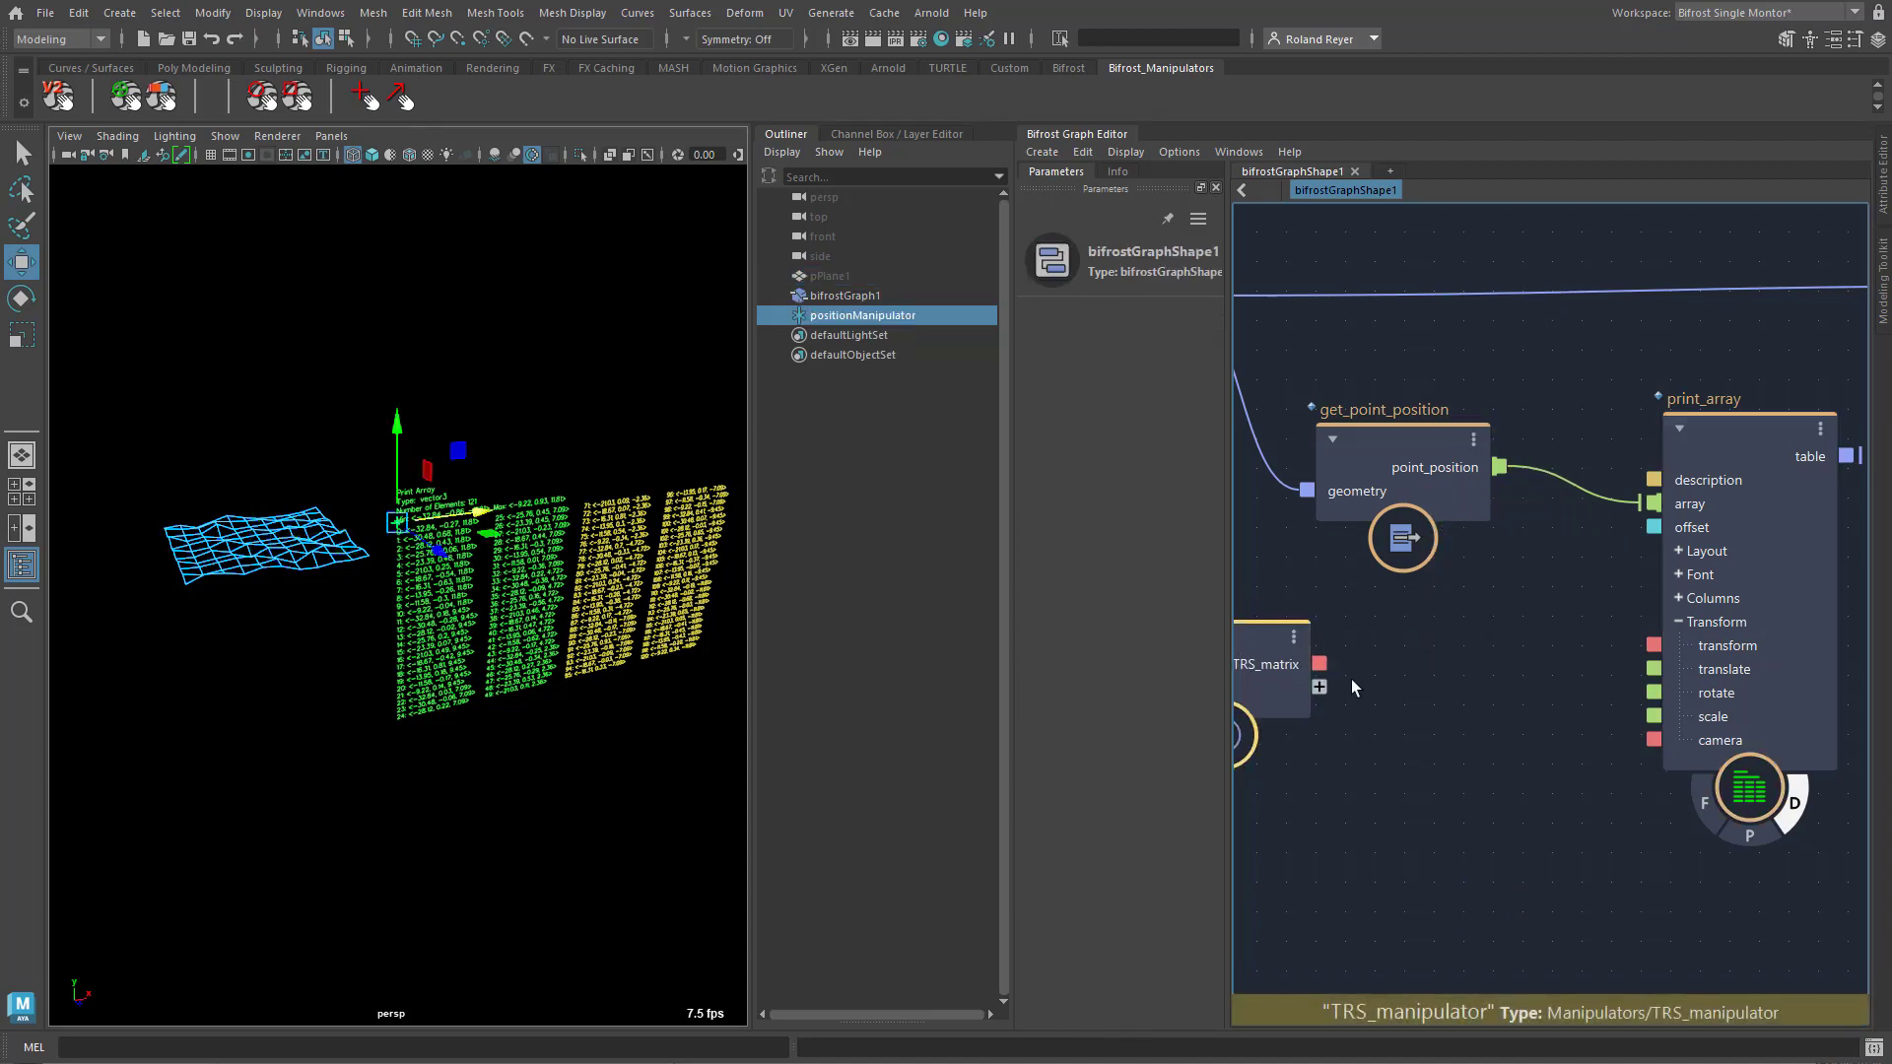
Connect the TRS_matrix output of input1 to the transform port of print_array and tidy the node placement
{"action": "left_click", "coordinate": [1299, 638]}
{"action": "left_click_drag", "start_coordinate": [1299, 639], "coordinate": [1639, 641]}
{"action": "mouse_move", "coordinate": [395, 529]}
{"action": "left_mouse_down"}
{"action": "mouse_move", "coordinate": [345, 307]}
{"action": "mouse_move", "coordinate": [443, 426]}
{"action": "mouse_move", "coordinate": [445, 374]}
{"action": "mouse_move", "coordinate": [449, 455]}
{"action": "mouse_move", "coordinate": [402, 525]}
{"action": "mouse_move", "coordinate": [410, 340]}
{"action": "mouse_move", "coordinate": [414, 604]}
{"action": "mouse_move", "coordinate": [410, 355]}
{"action": "mouse_move", "coordinate": [396, 523]}
{"action": "left_mouse_up"}
{"action": "mouse_move", "coordinate": [1748, 442]}
{"action": "left_mouse_down"}
{"action": "mouse_move", "coordinate": [1725, 393]}
{"action": "mouse_move", "coordinate": [1743, 425]}
{"action": "left_mouse_up"}
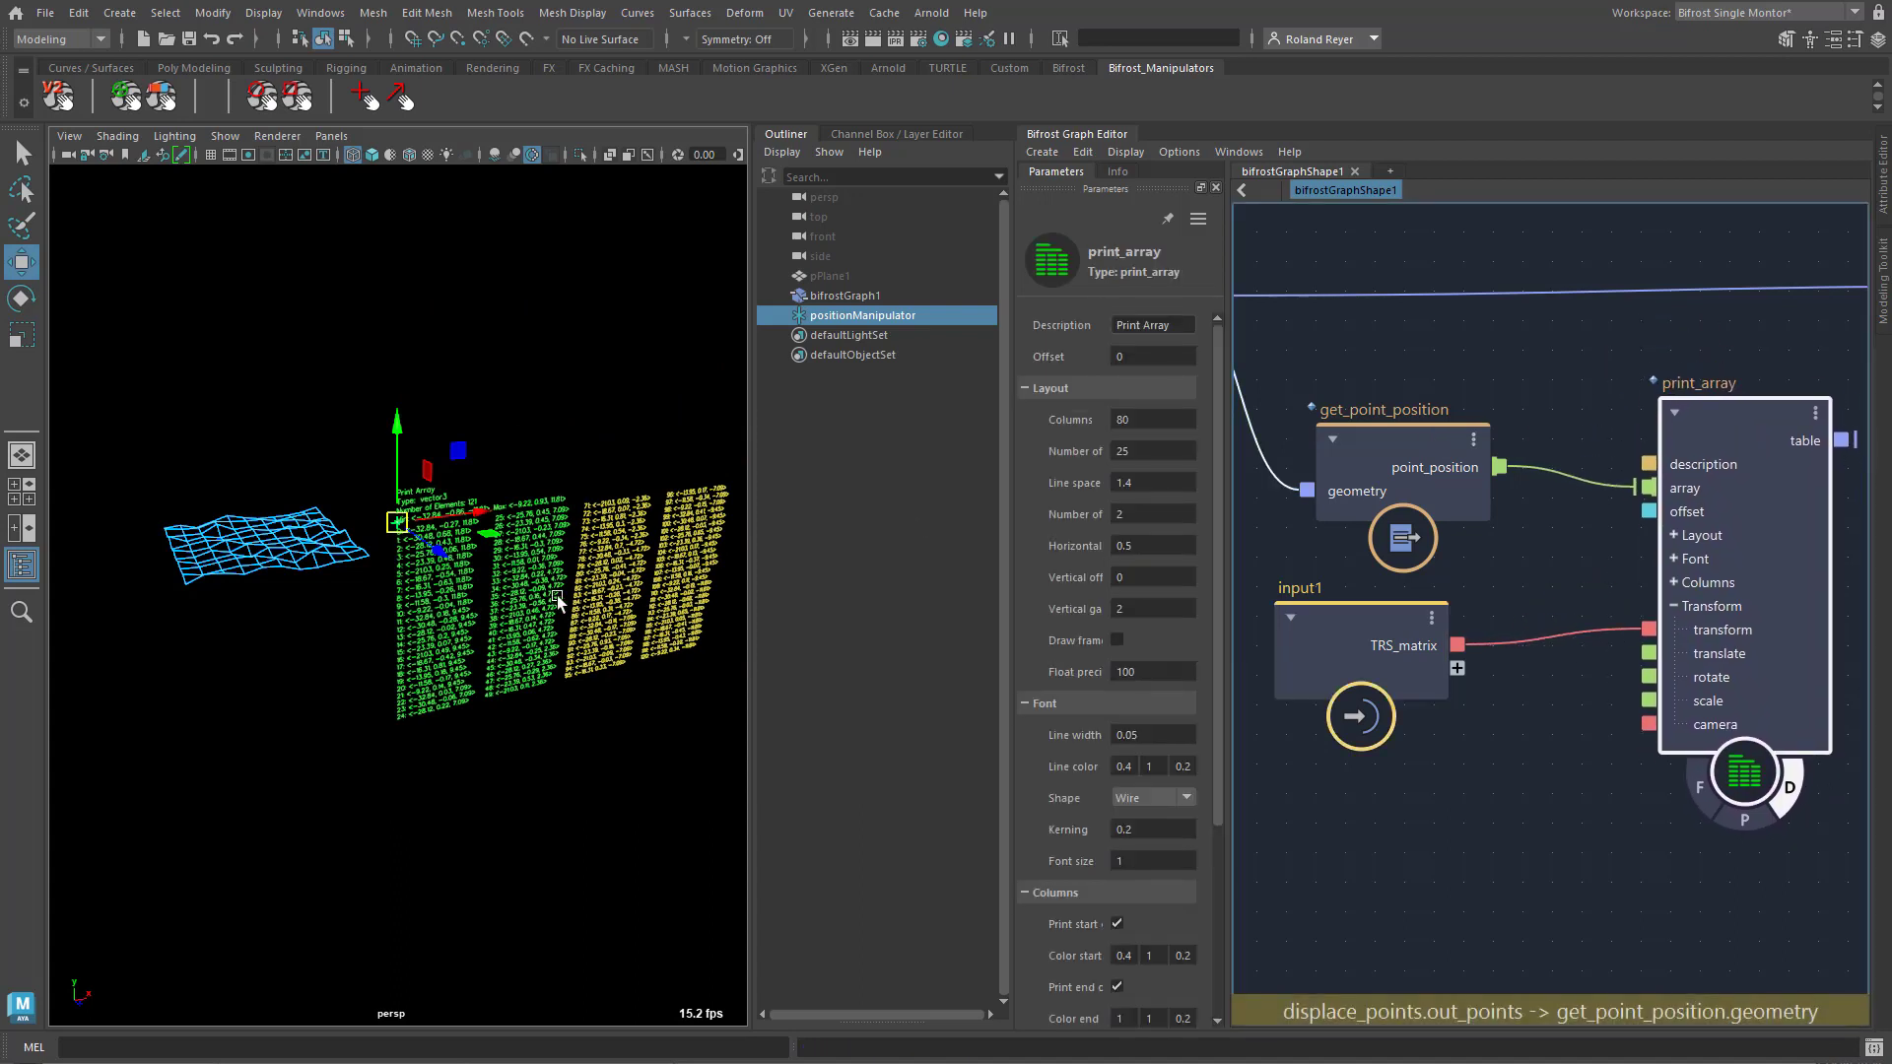
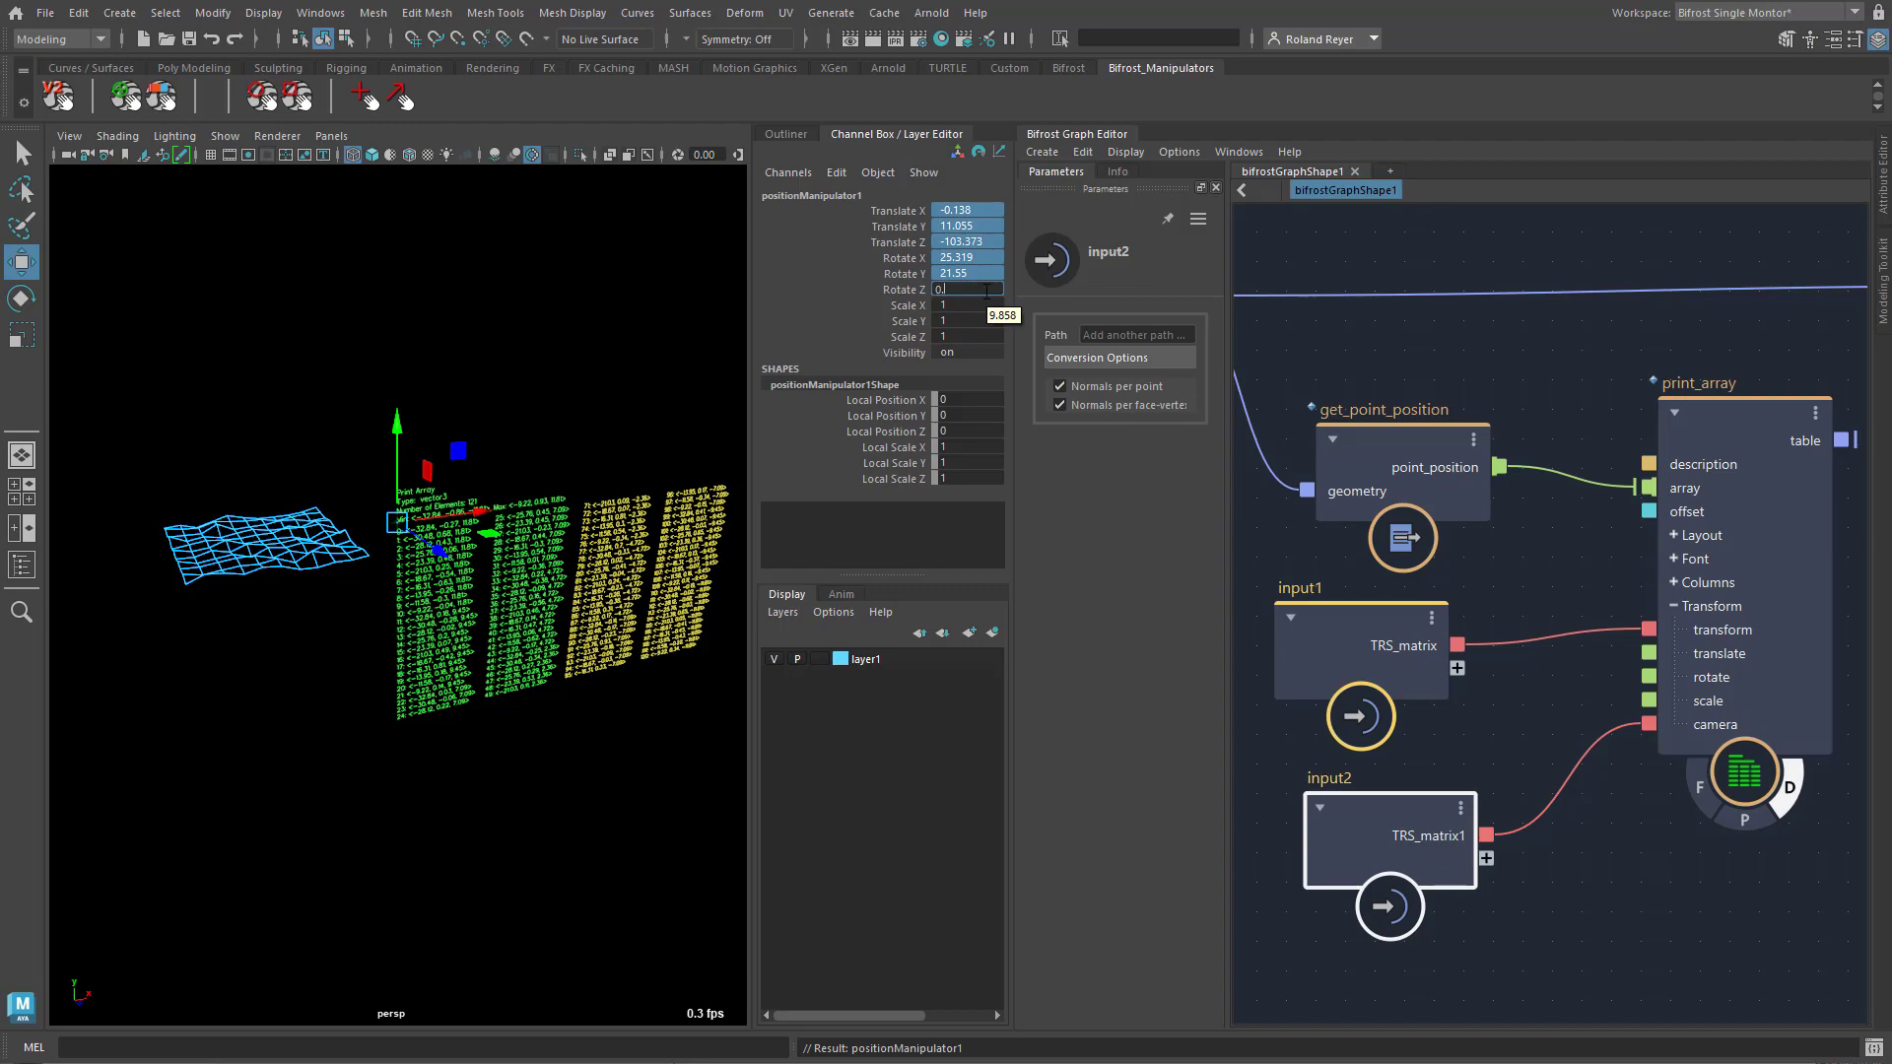
Set all translate and rotate values of positionManipulator1 to 0, and select positionManipulator at the start of the table
{"action": "key", "text": "Return"}
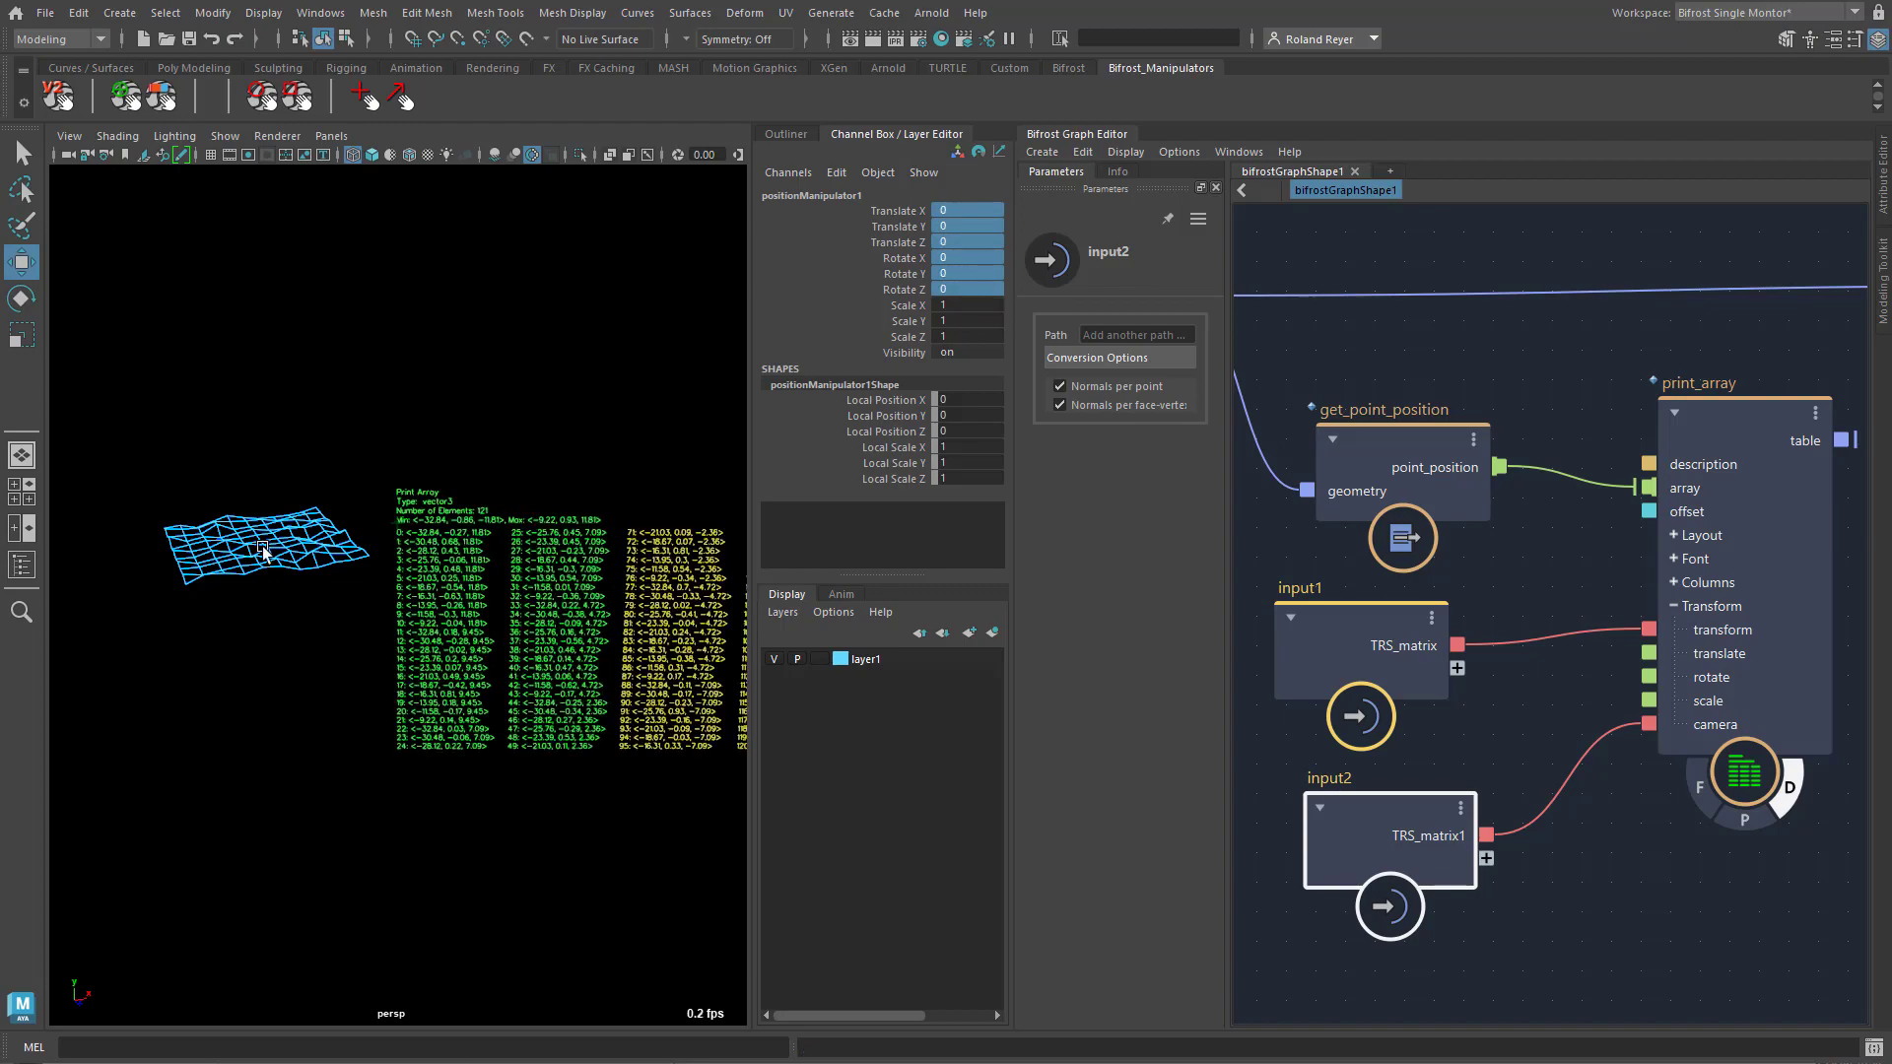
{"action": "left_click_drag", "start_coordinate": [499, 791], "coordinate": [549, 849], "text": "alt"}
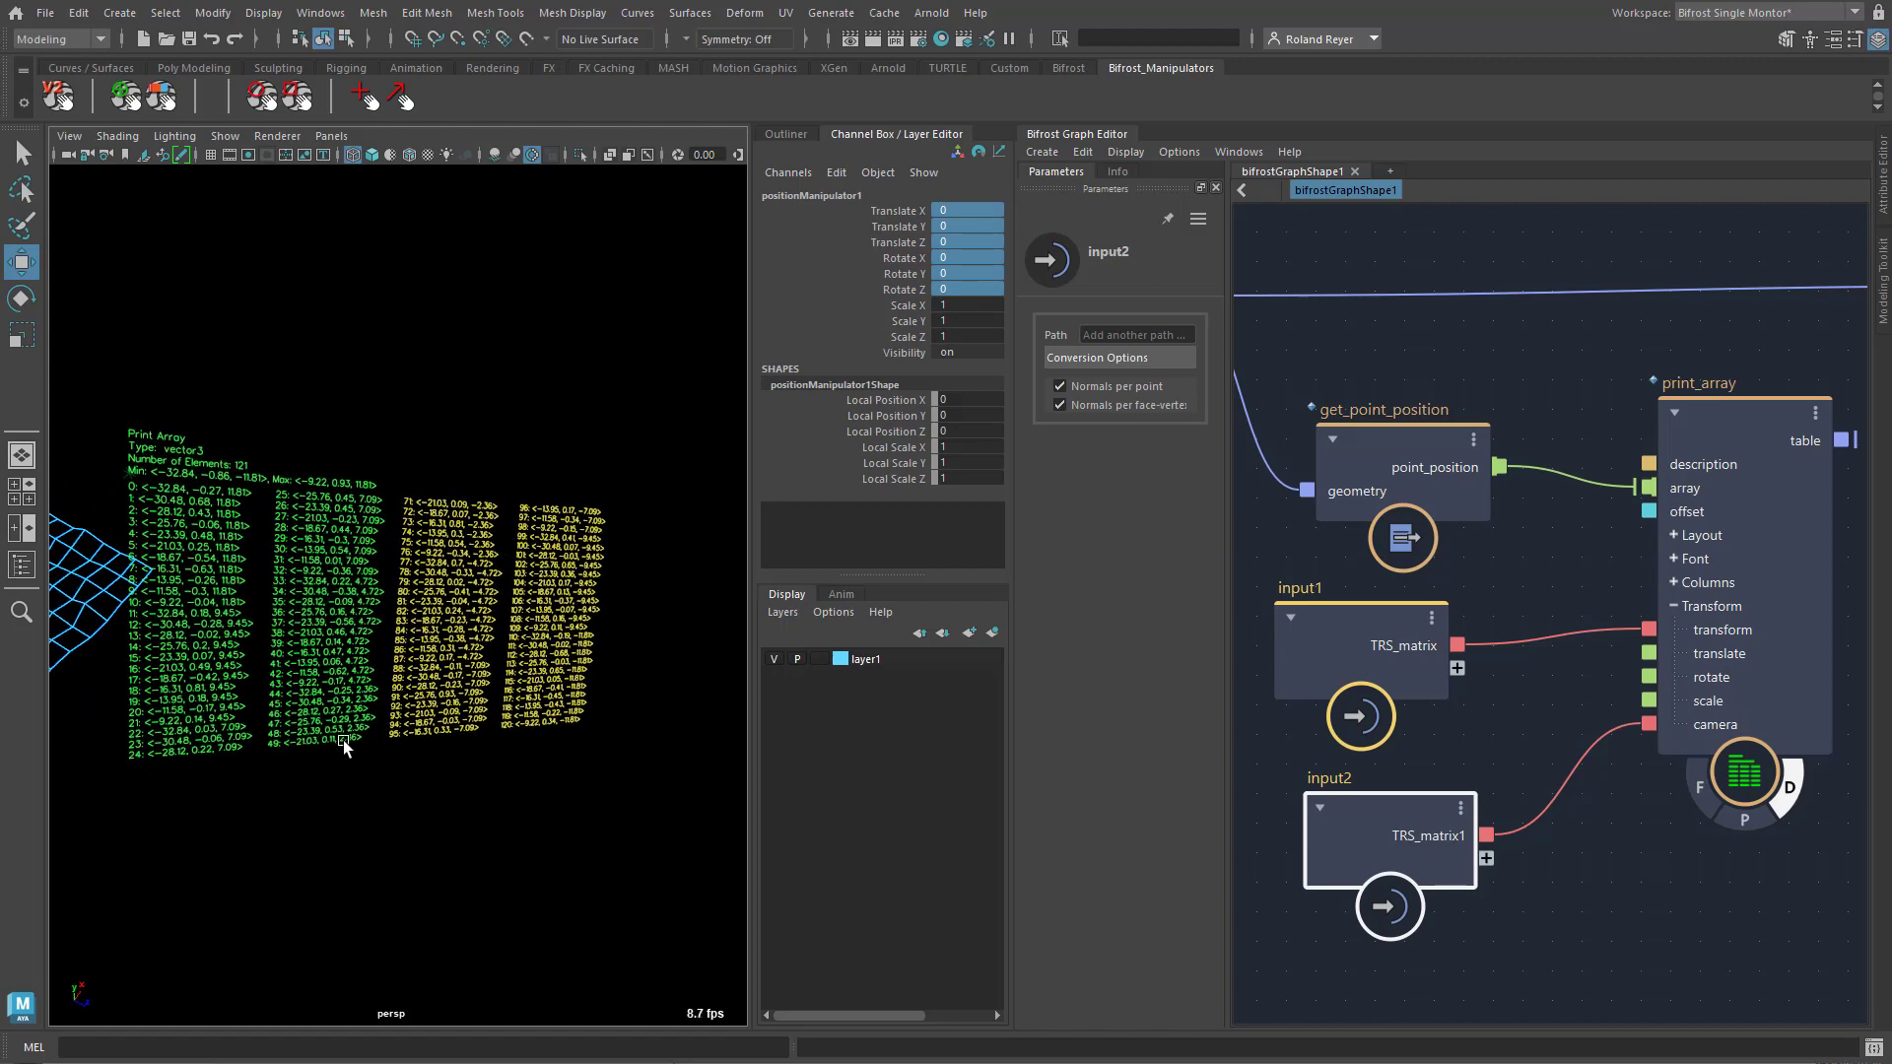
{"action": "left_click", "coordinate": [123, 472]}
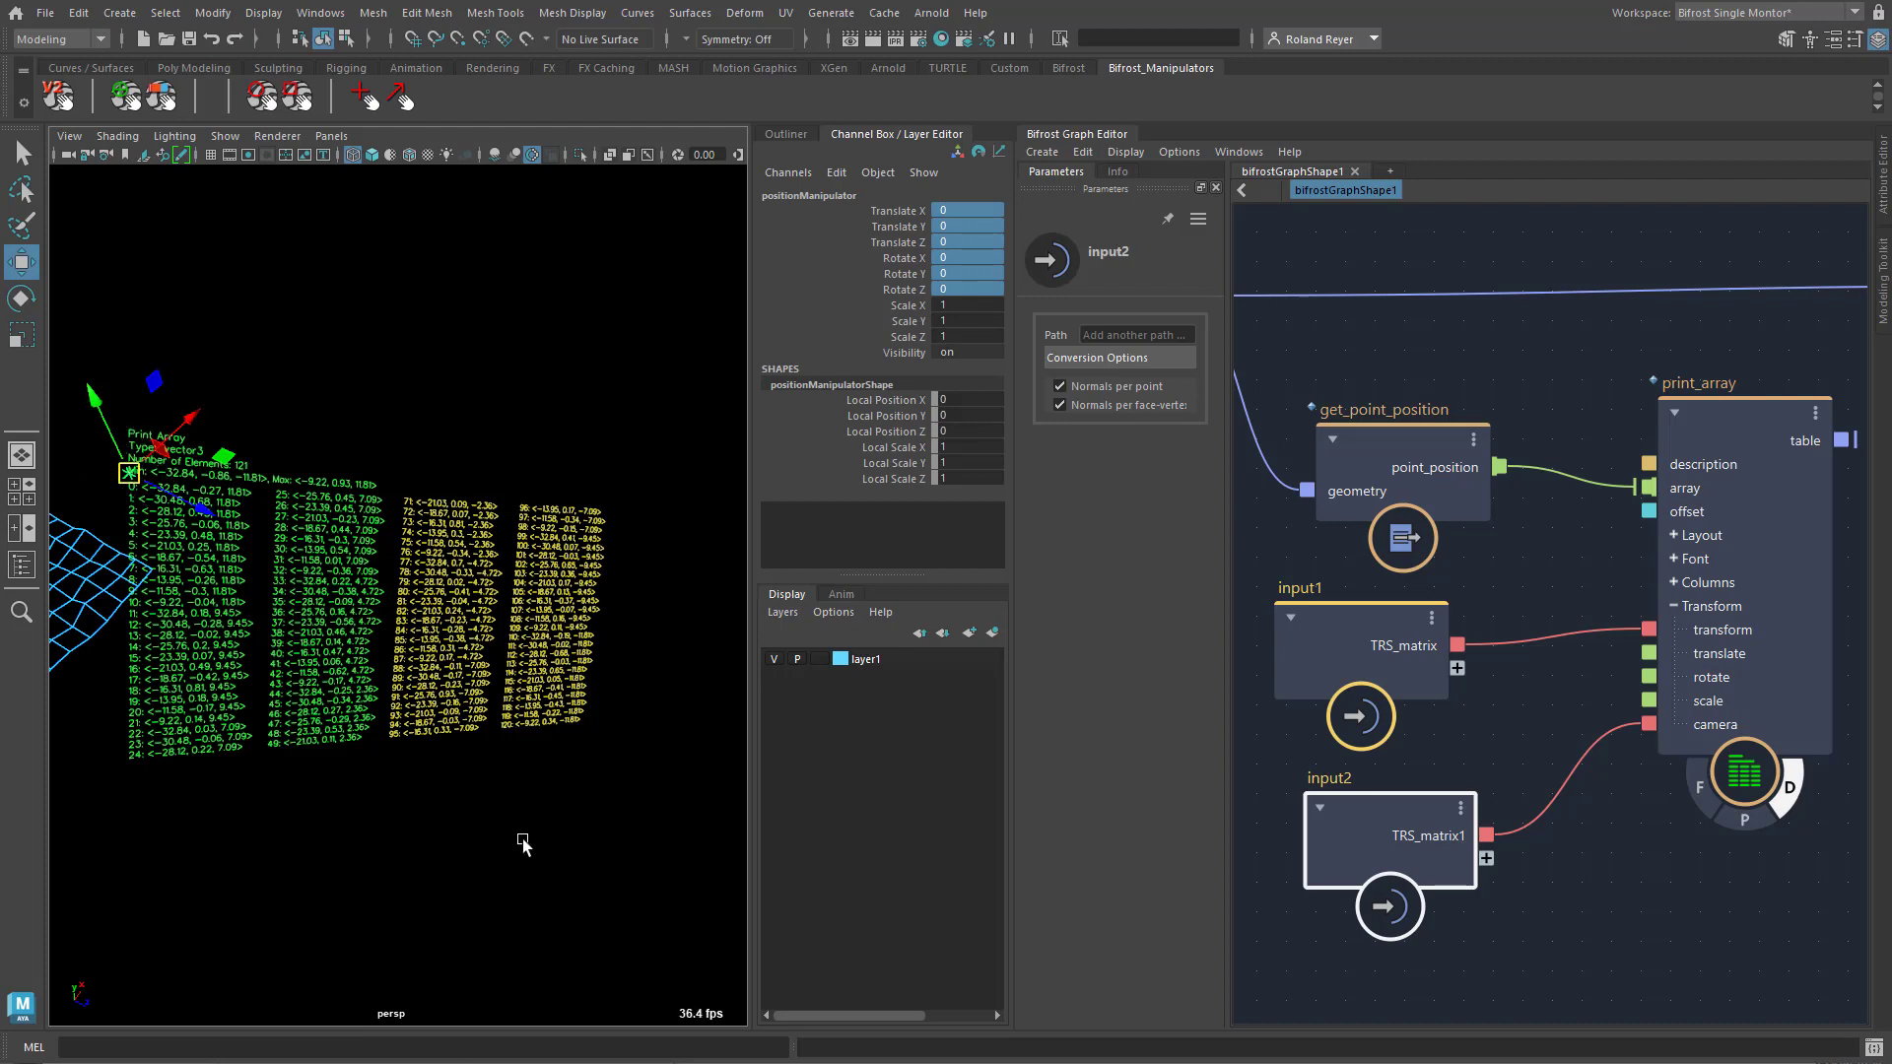
Set the Transform translate of print_array to about -32 in X and 15.1 in Y
{"action": "left_click", "coordinate": [1755, 416]}
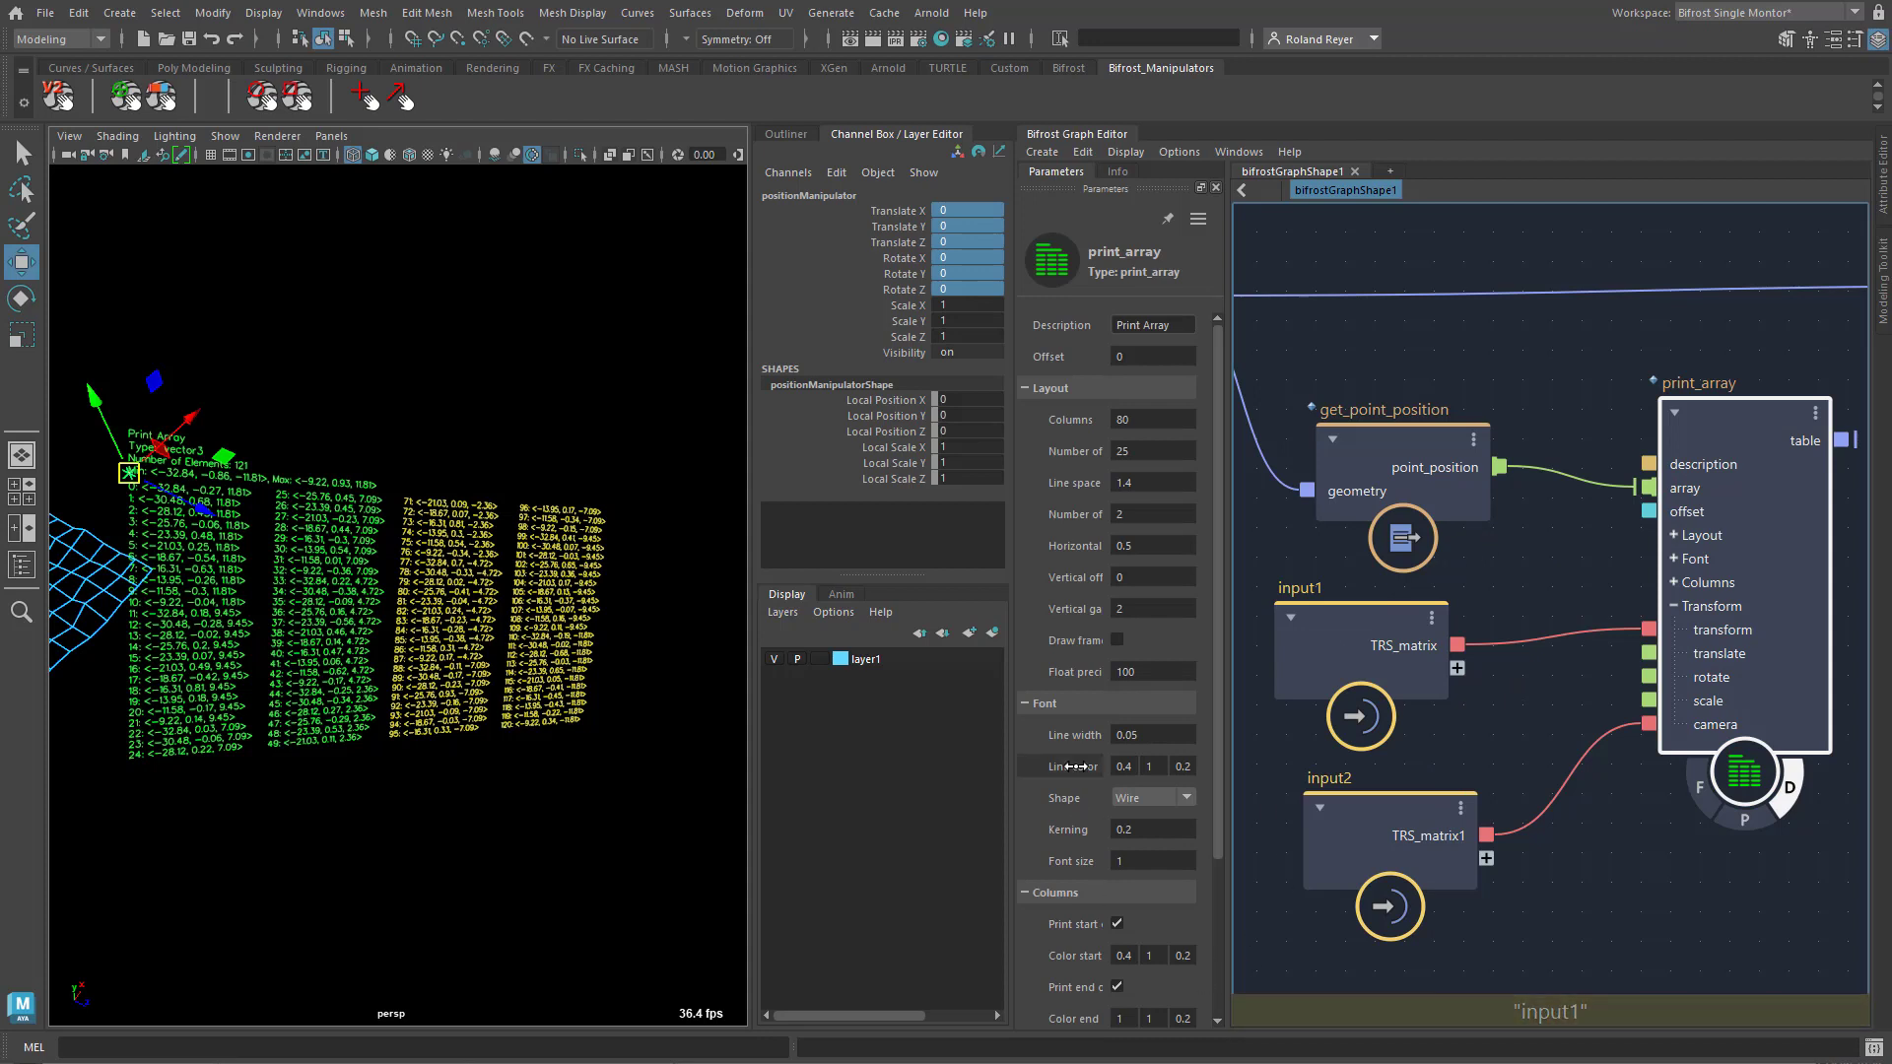
{"action": "scroll", "coordinate": [1076, 769], "scroll_direction": "down", "scroll_amount": 3}
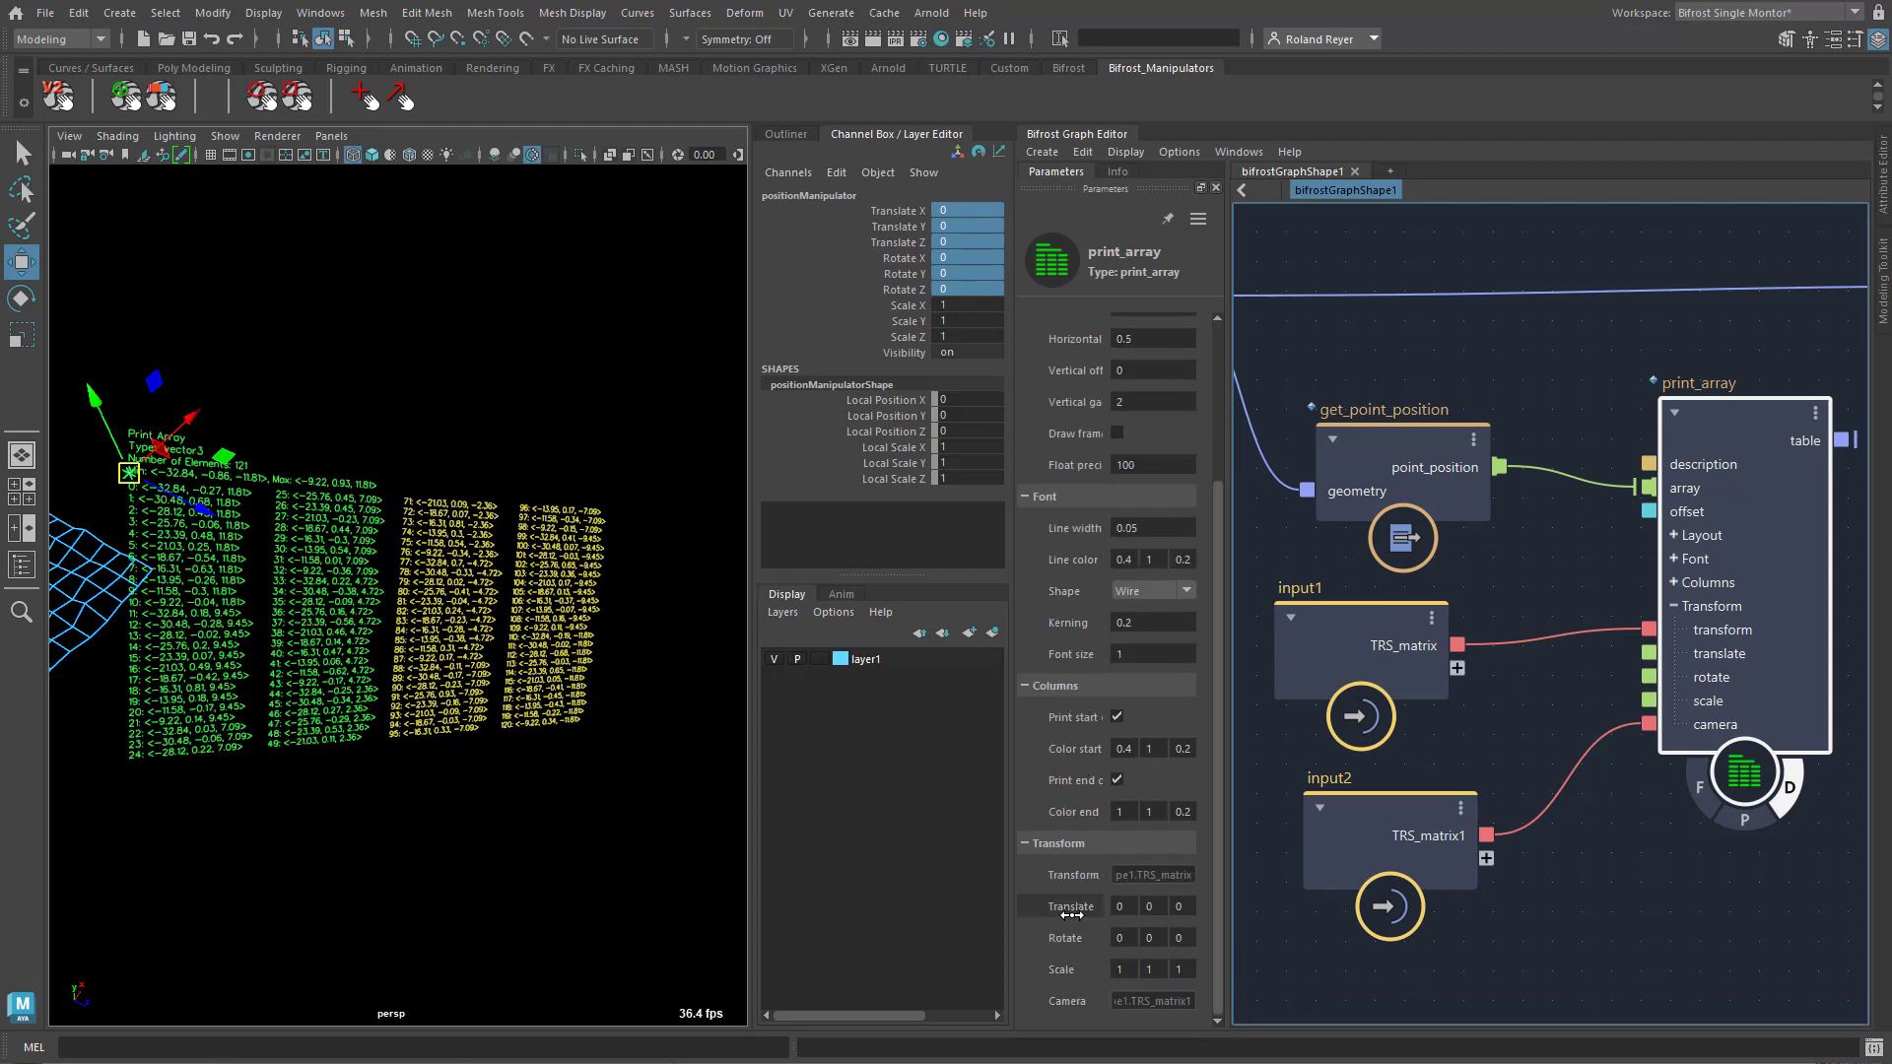
{"action": "left_click_drag", "start_coordinate": [1124, 909], "coordinate": [5, 834]}
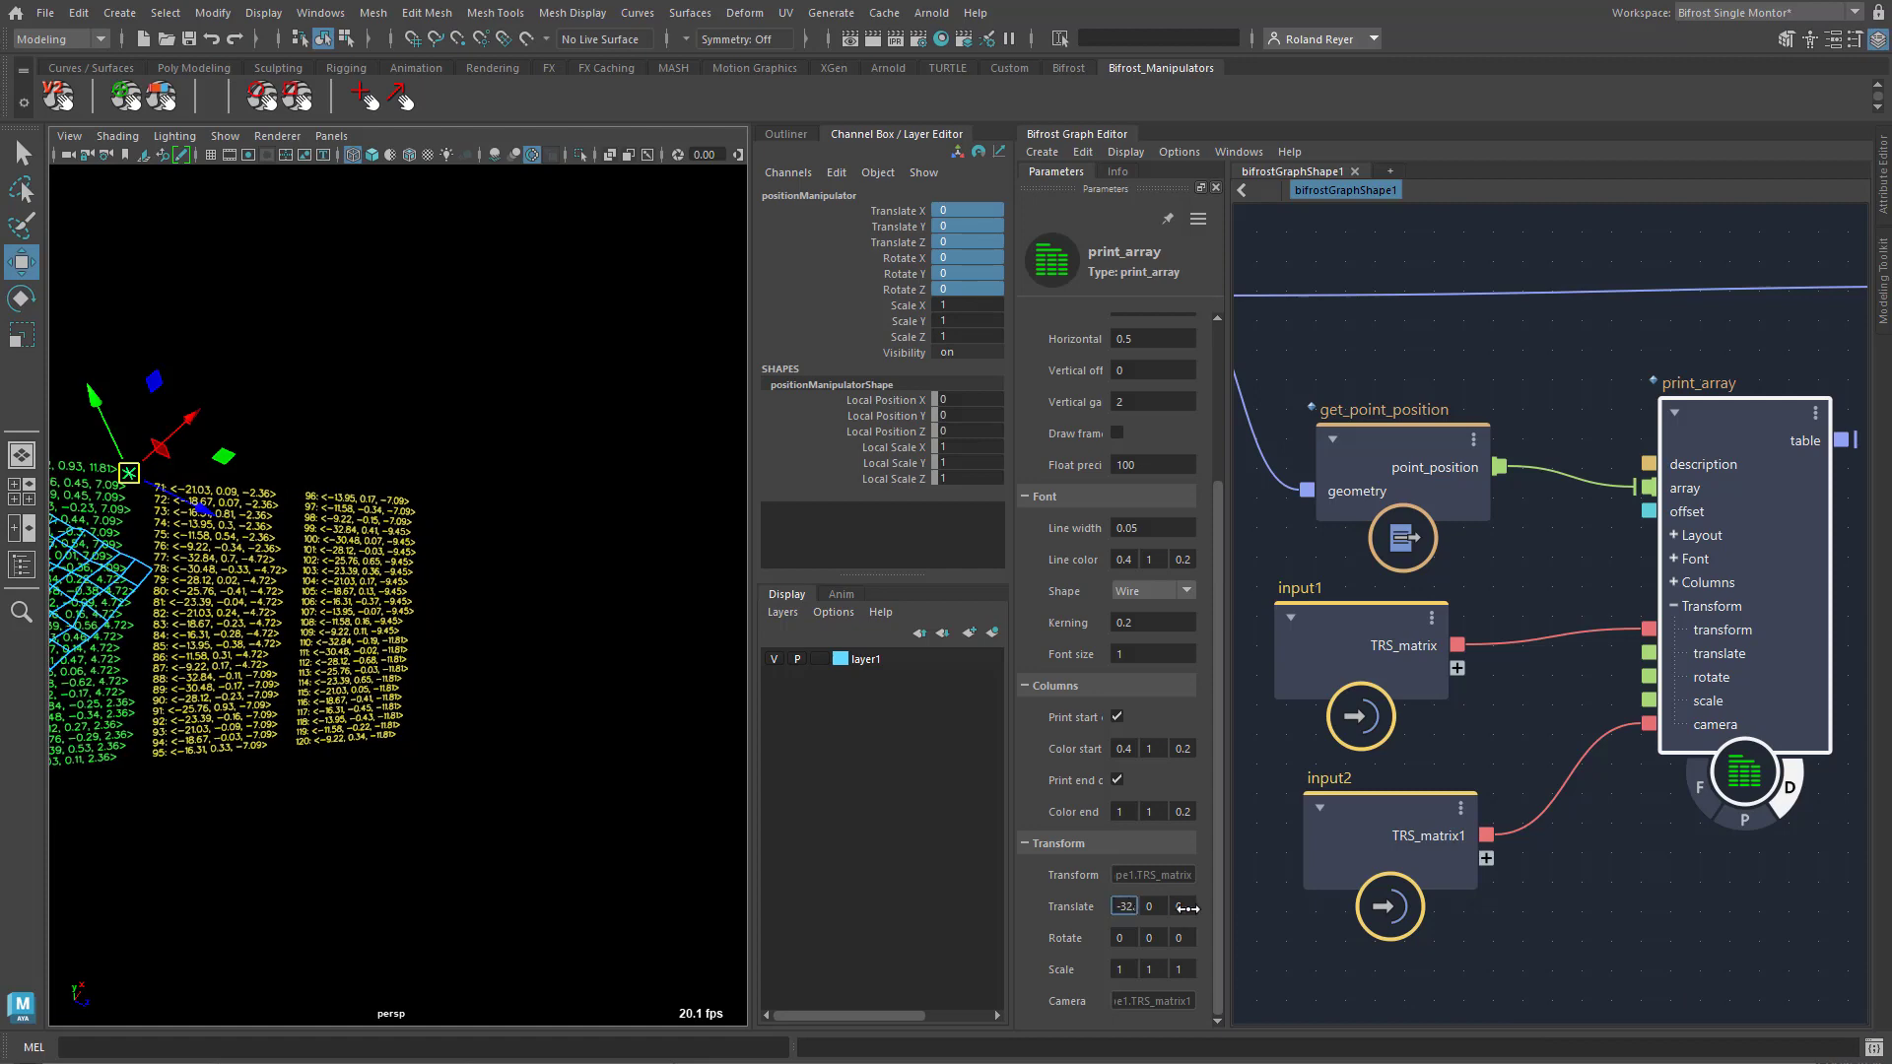
{"action": "left_click_drag", "start_coordinate": [1146, 906], "coordinate": [1710, 905]}
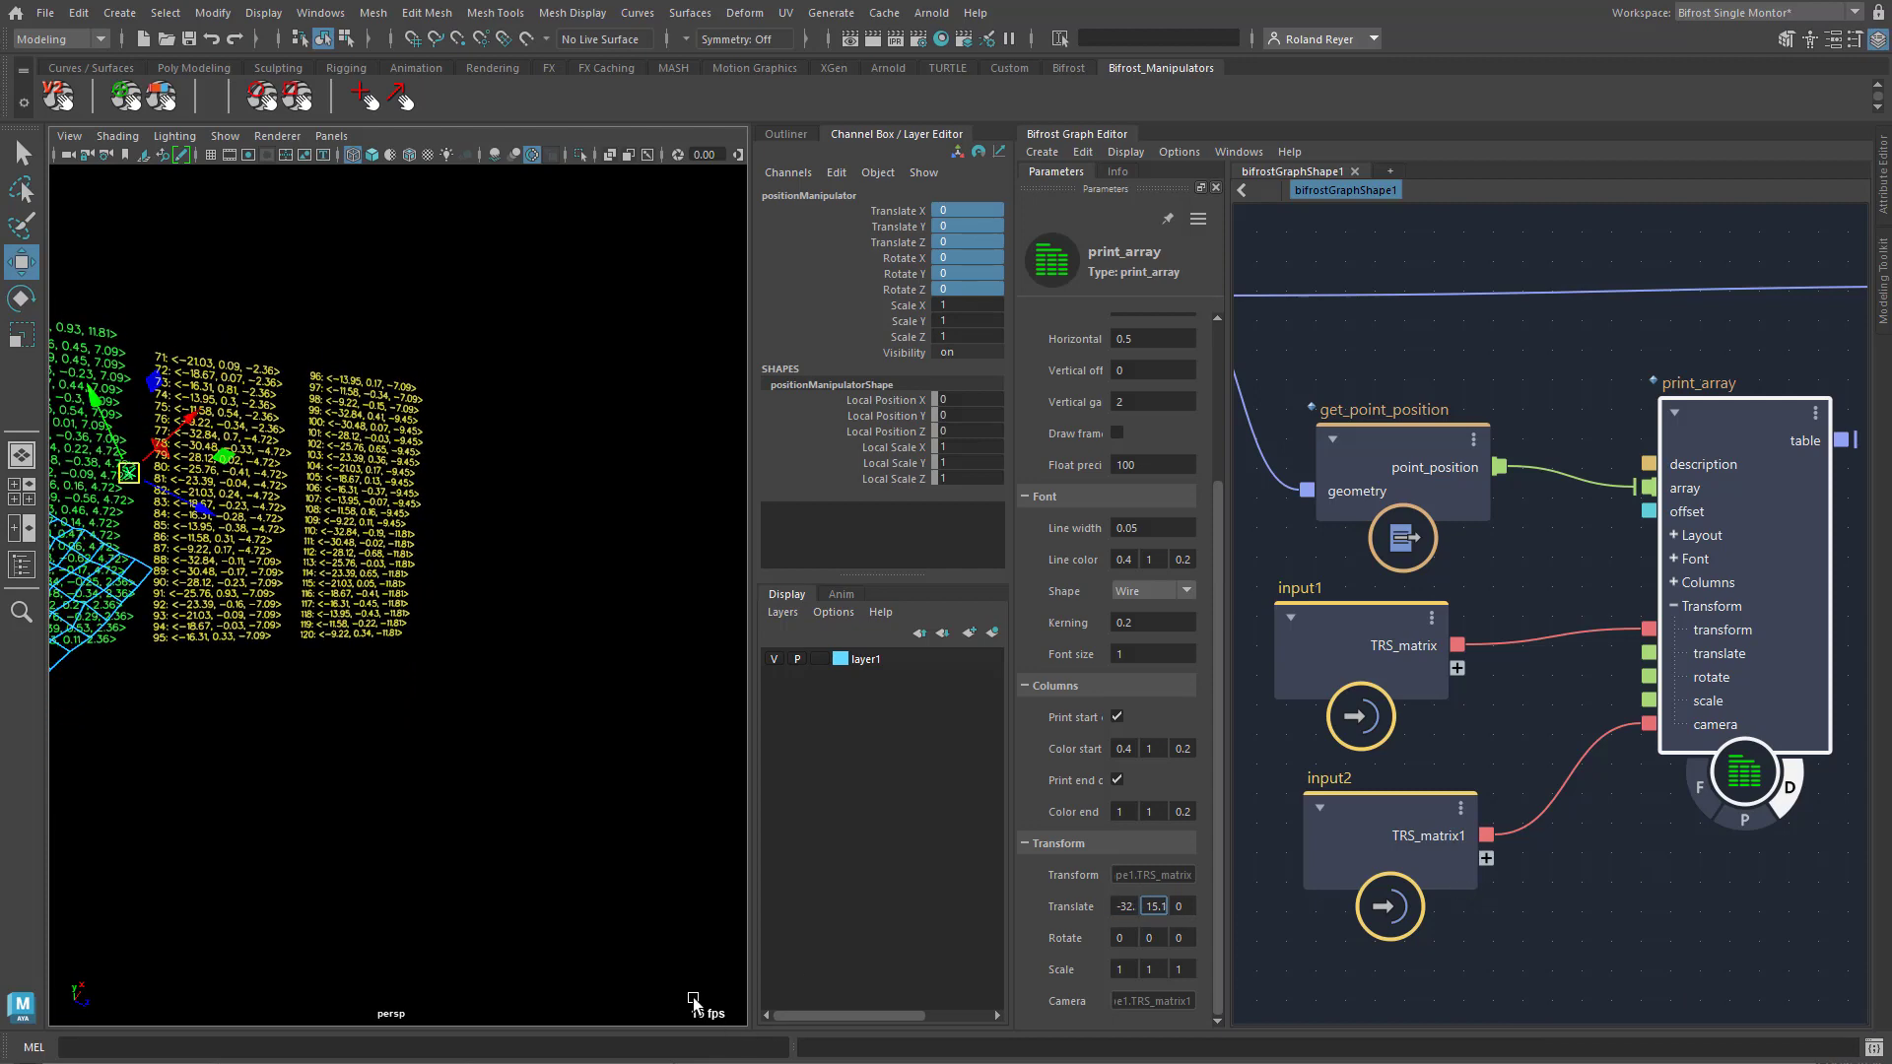
Move positionManipulator to about 2.205, 4.494, -4.03 and check that the printed table faces the camera from several angles
{"action": "left_click_drag", "start_coordinate": [586, 912], "coordinate": [473, 776], "text": "alt"}
{"action": "mouse_move", "coordinate": [458, 506]}
{"action": "left_mouse_down"}
{"action": "mouse_move", "coordinate": [549, 355]}
{"action": "mouse_move", "coordinate": [523, 516]}
{"action": "mouse_move", "coordinate": [494, 460]}
{"action": "mouse_move", "coordinate": [487, 483]}
{"action": "left_mouse_up"}
{"action": "left_click_drag", "start_coordinate": [528, 764], "coordinate": [552, 729], "text": "alt"}
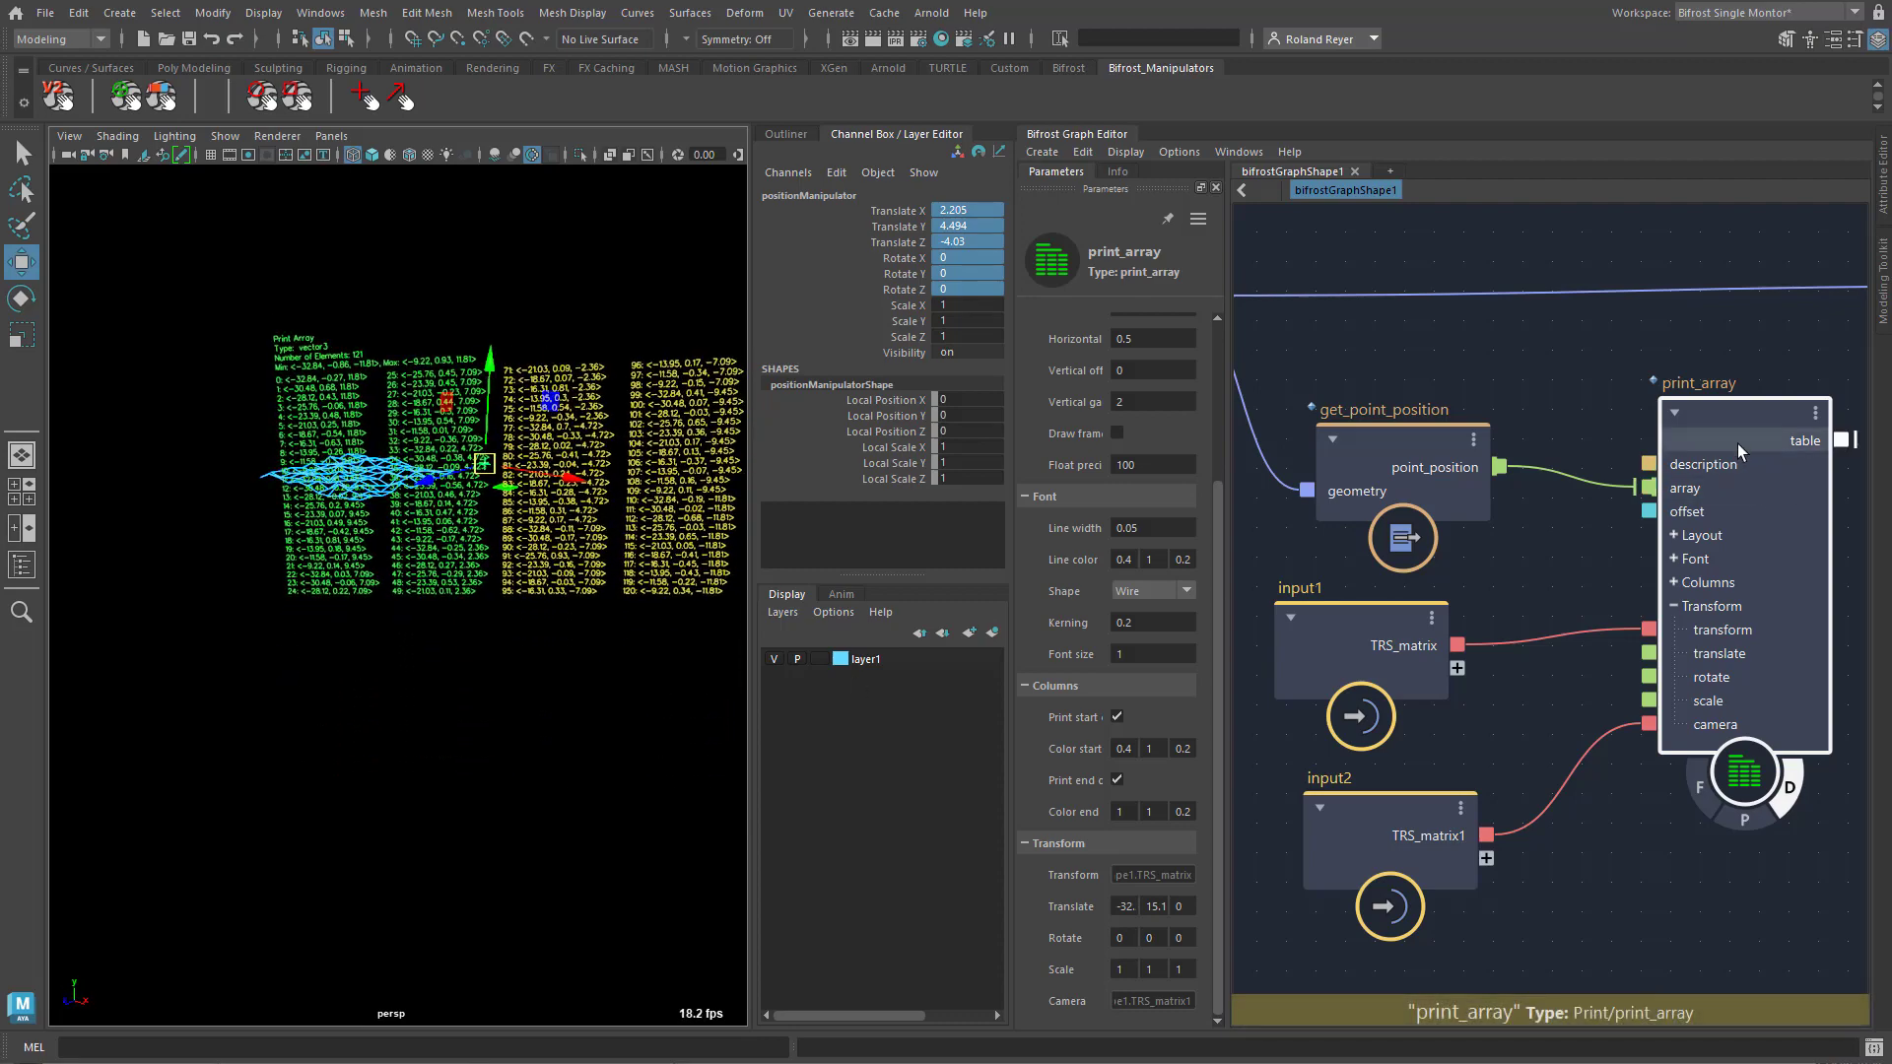
{"action": "left_click_drag", "start_coordinate": [1731, 422], "coordinate": [1721, 435]}
{"action": "left_click_drag", "start_coordinate": [473, 794], "coordinate": [552, 619], "text": "alt"}
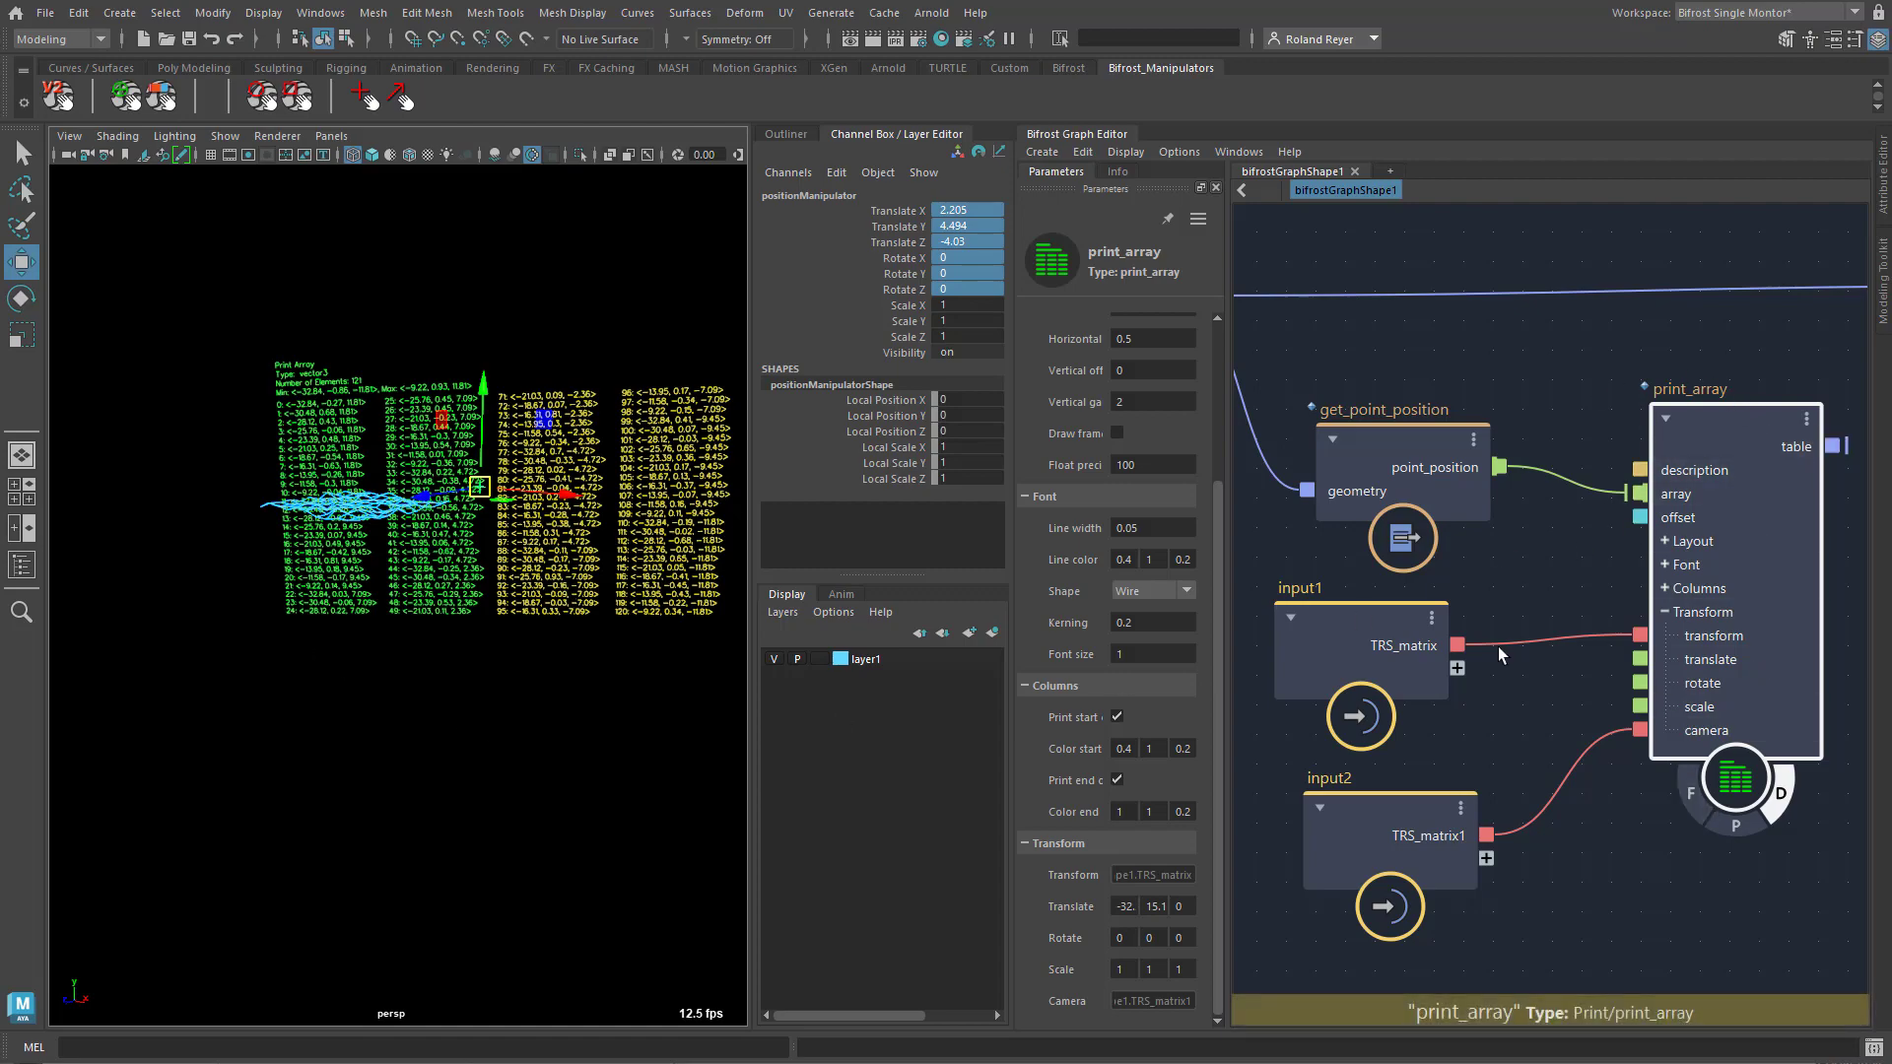
{"action": "left_click_drag", "start_coordinate": [494, 765], "coordinate": [440, 802], "text": "alt"}
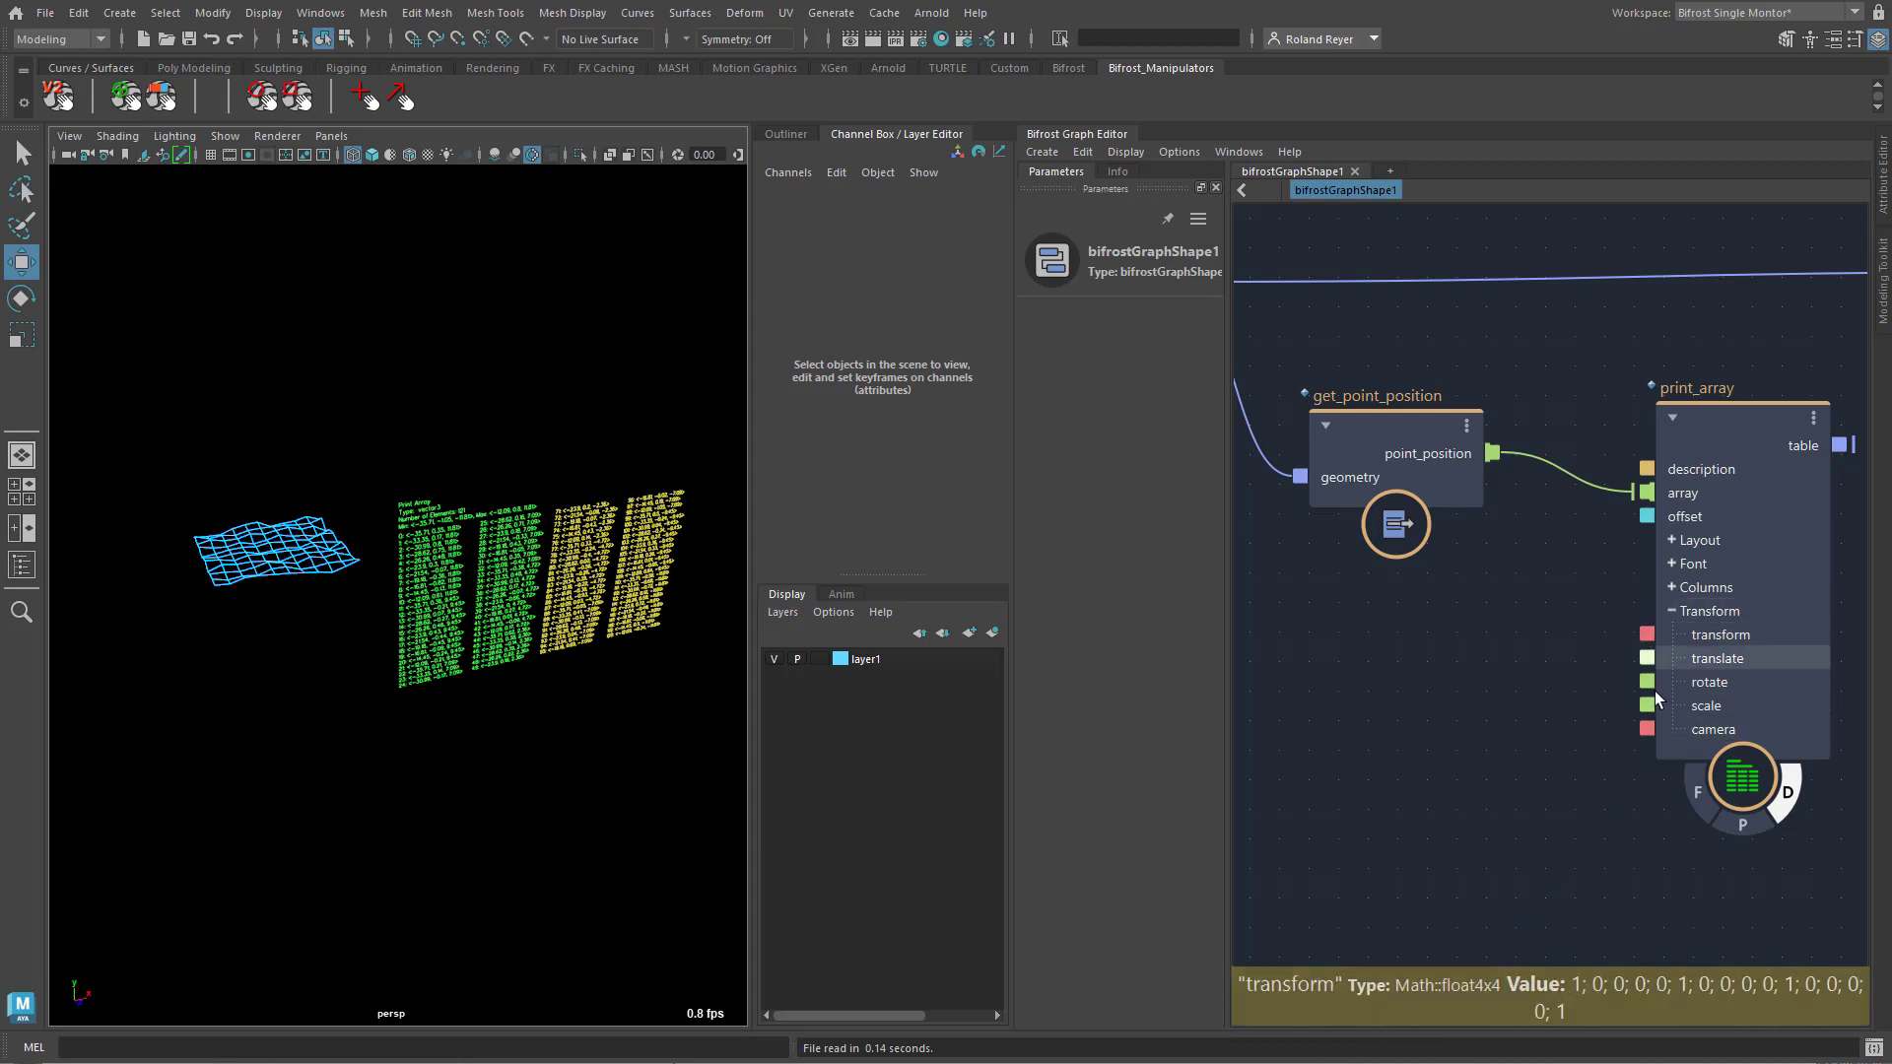
Collapse the Transform ports of print_array, select bifrostGraph1 to check what it contains, and clear the selection
{"action": "left_click", "coordinate": [1672, 612]}
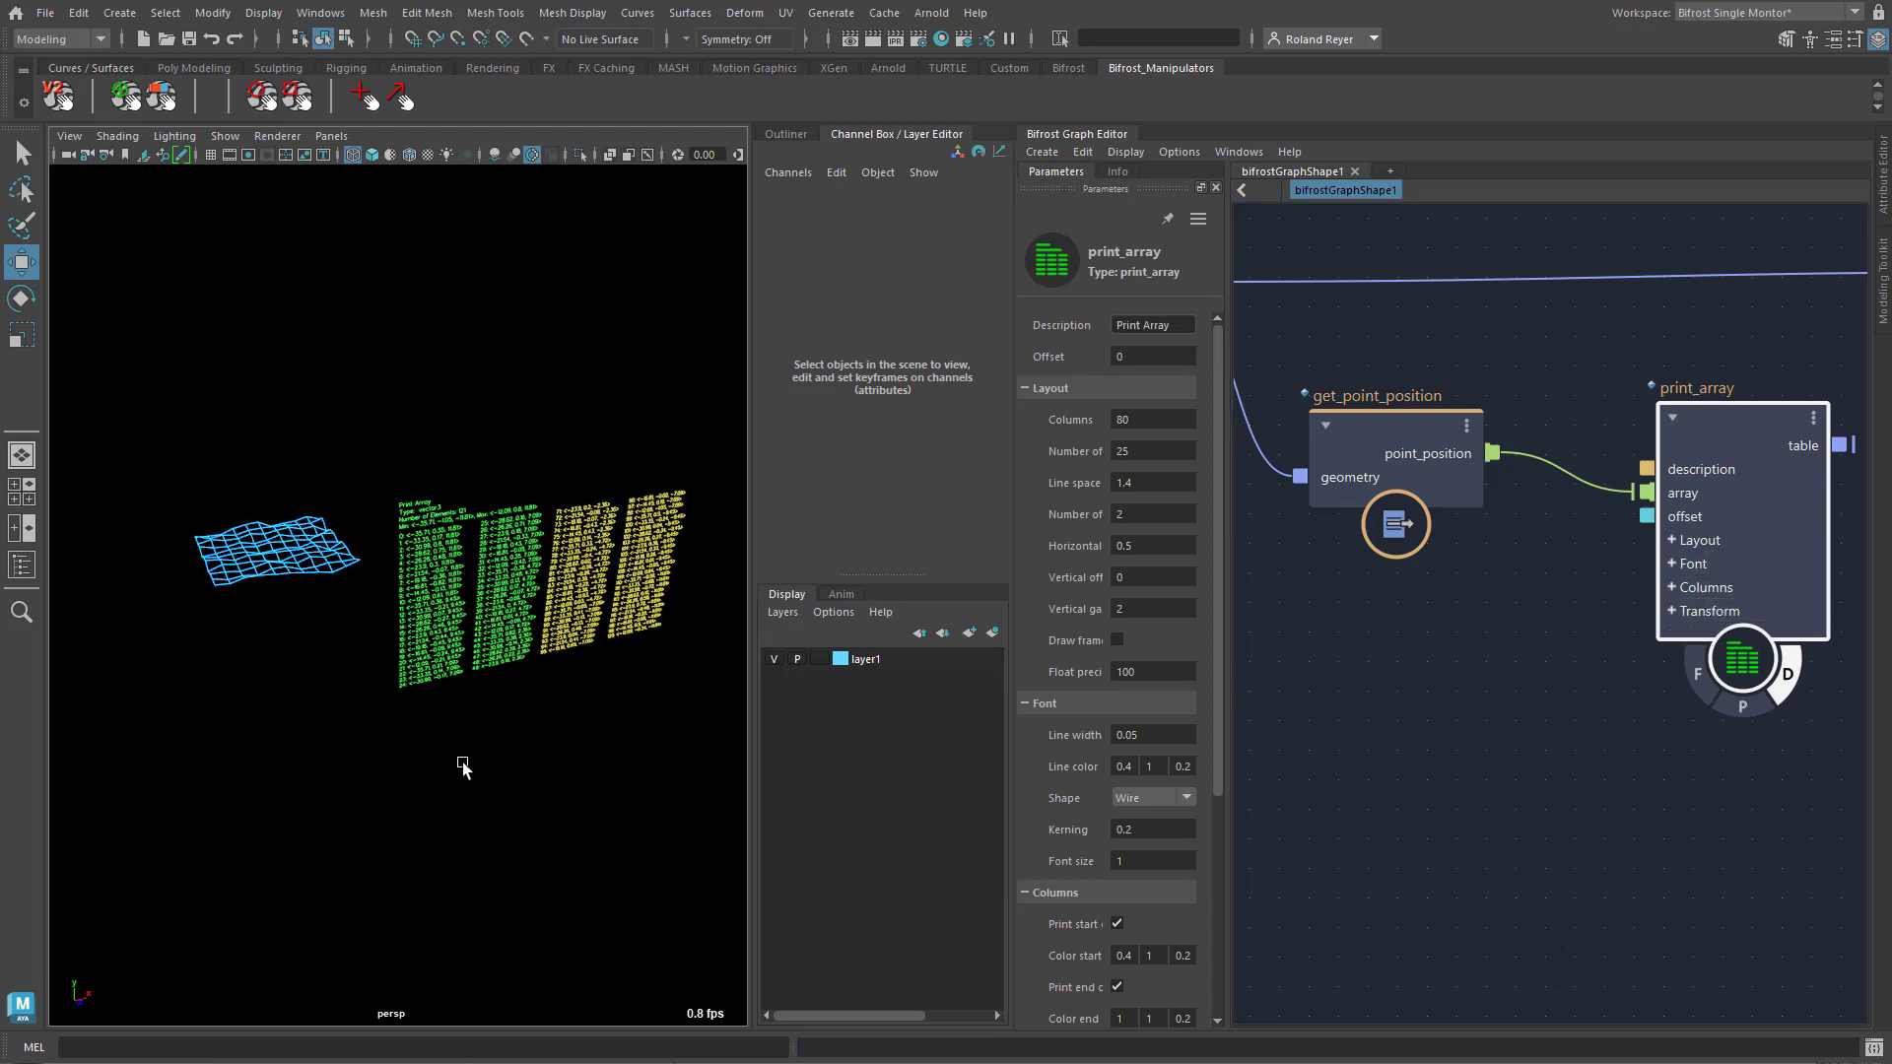
{"action": "left_click", "coordinate": [779, 133]}
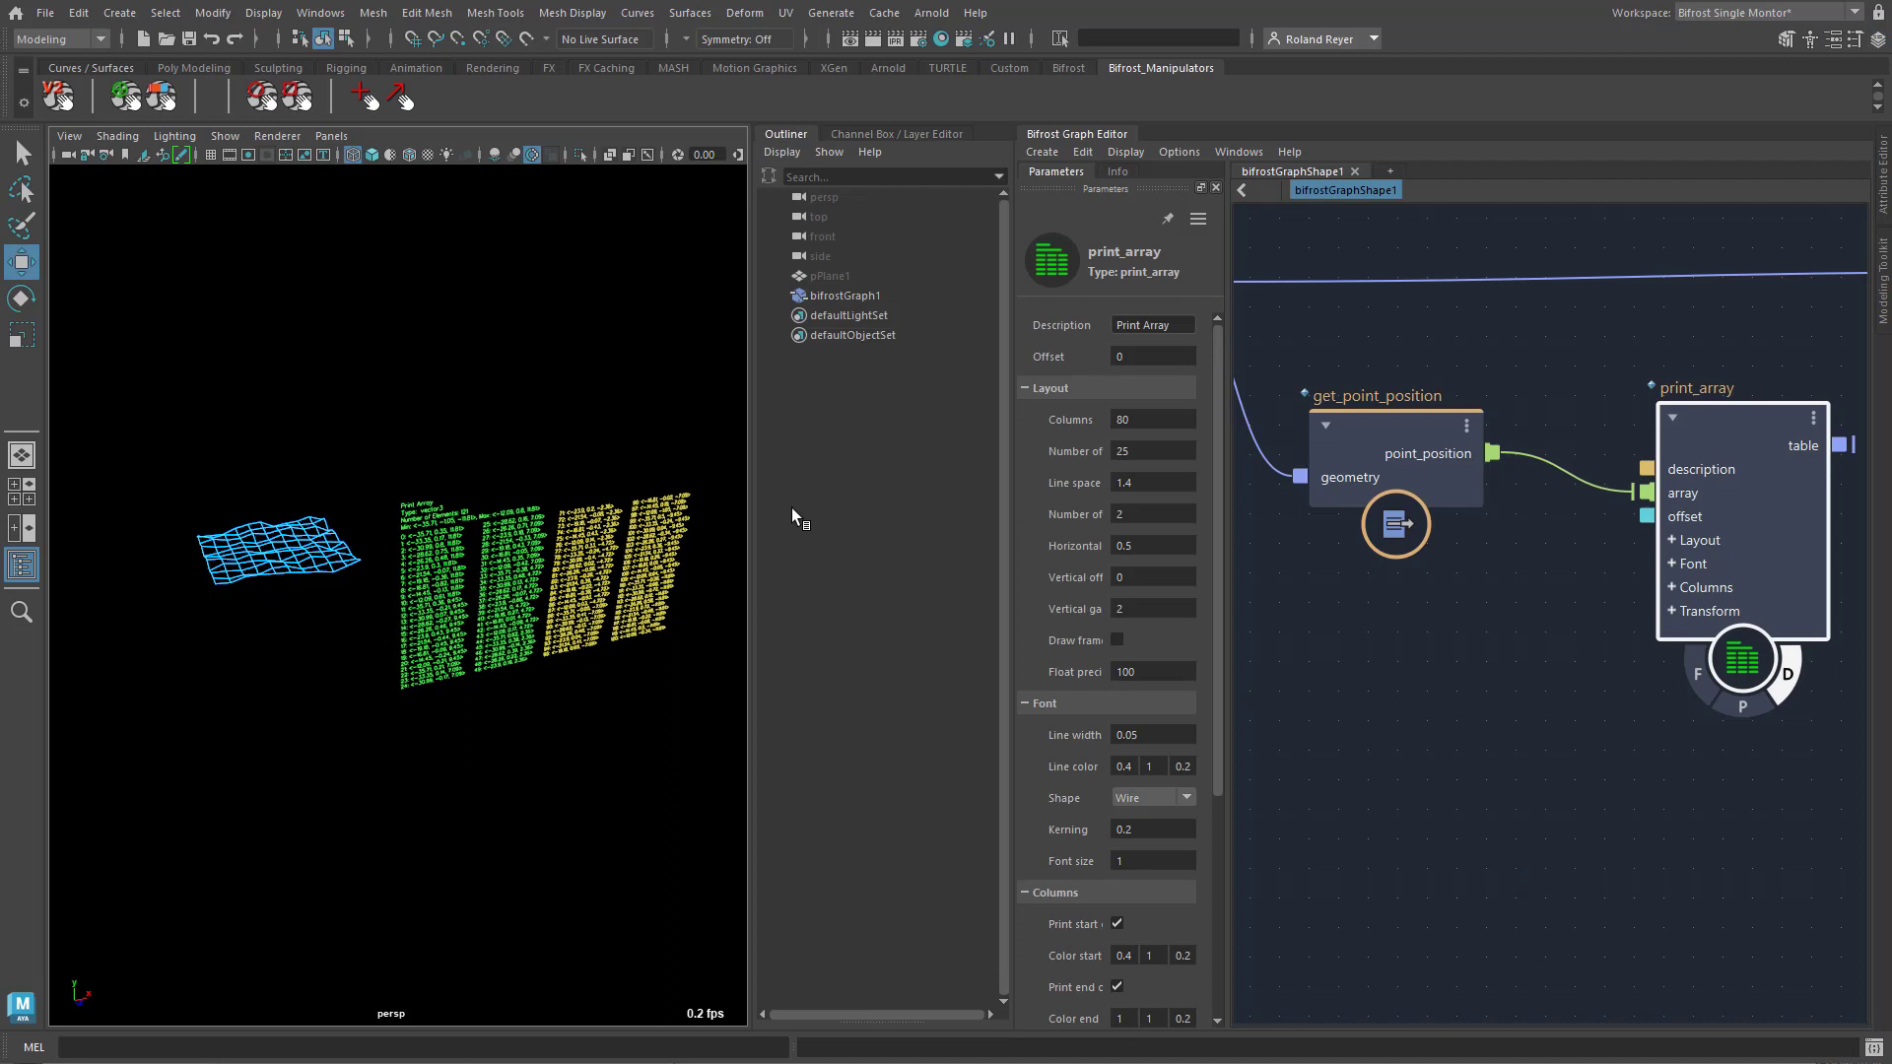
{"action": "left_click", "coordinate": [848, 295]}
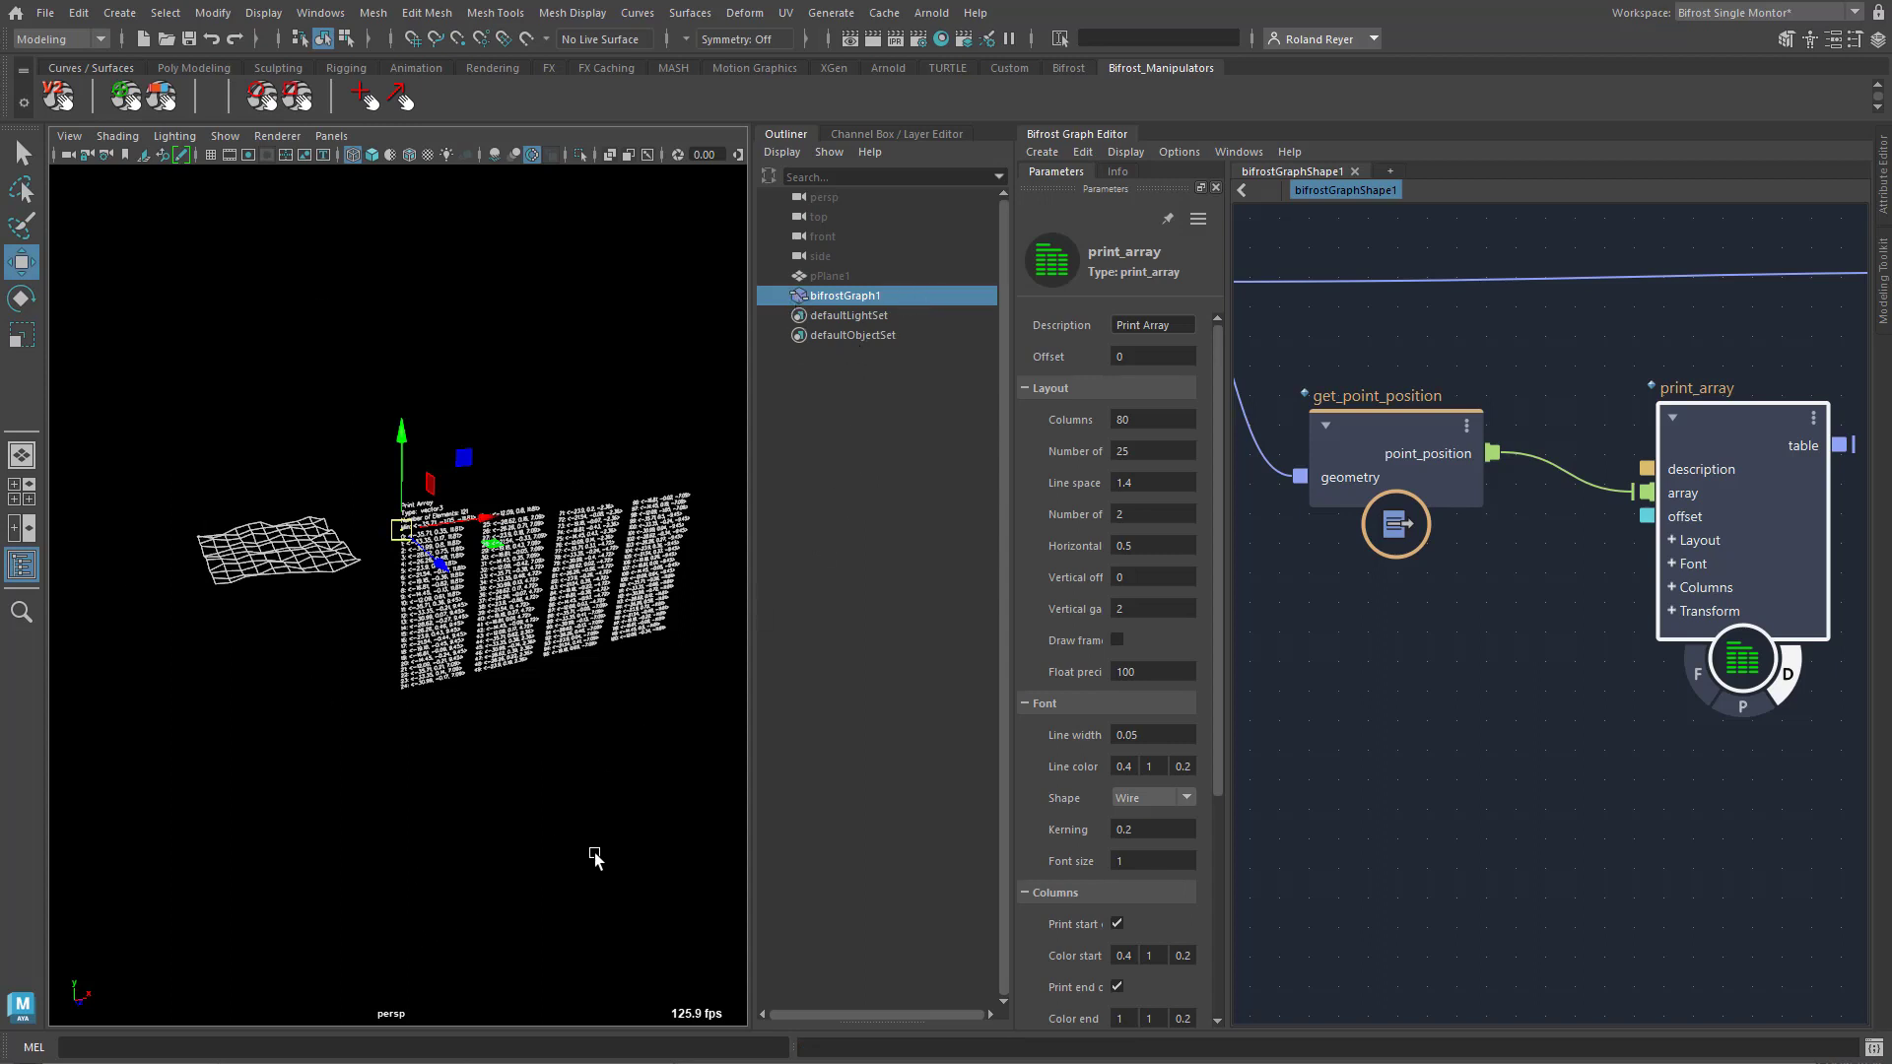
{"action": "left_click", "coordinate": [511, 767]}
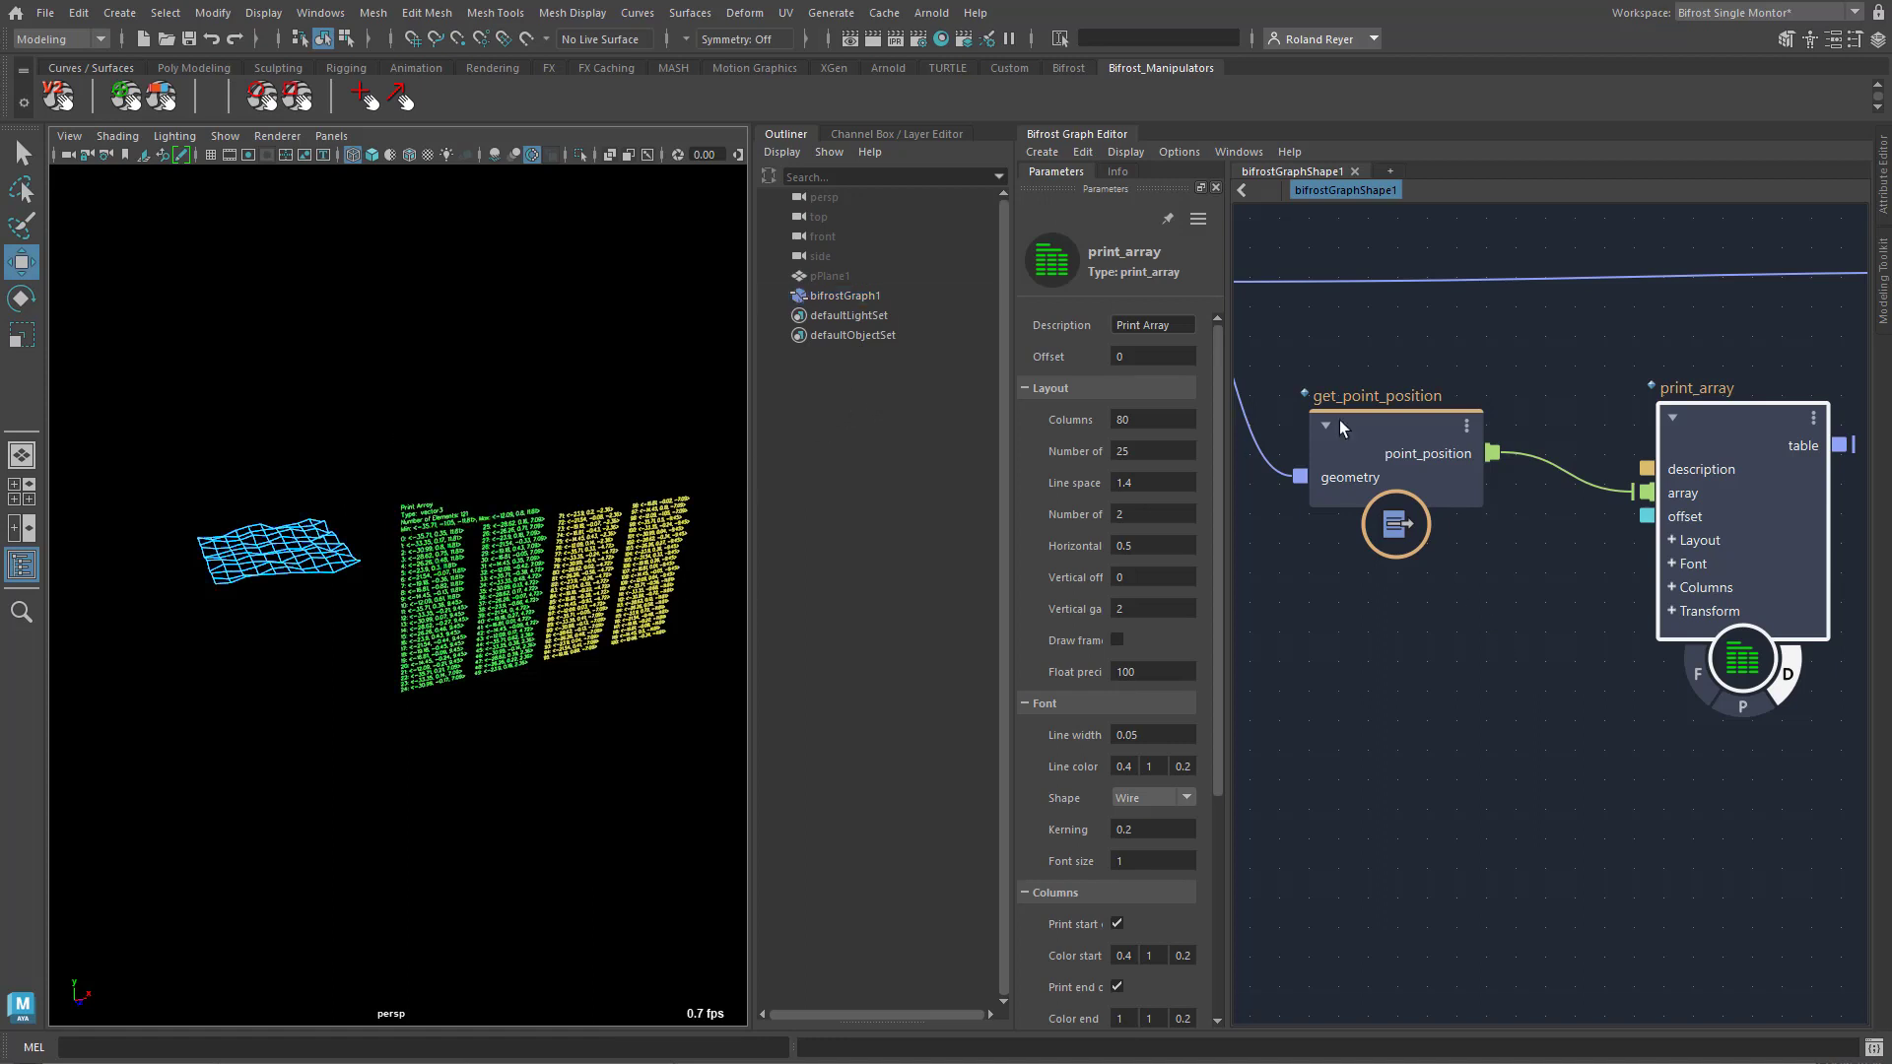
Convert the graph from BifrostGraphShape to BifrostBoard (DG node)
{"action": "left_click", "coordinate": [1084, 152]}
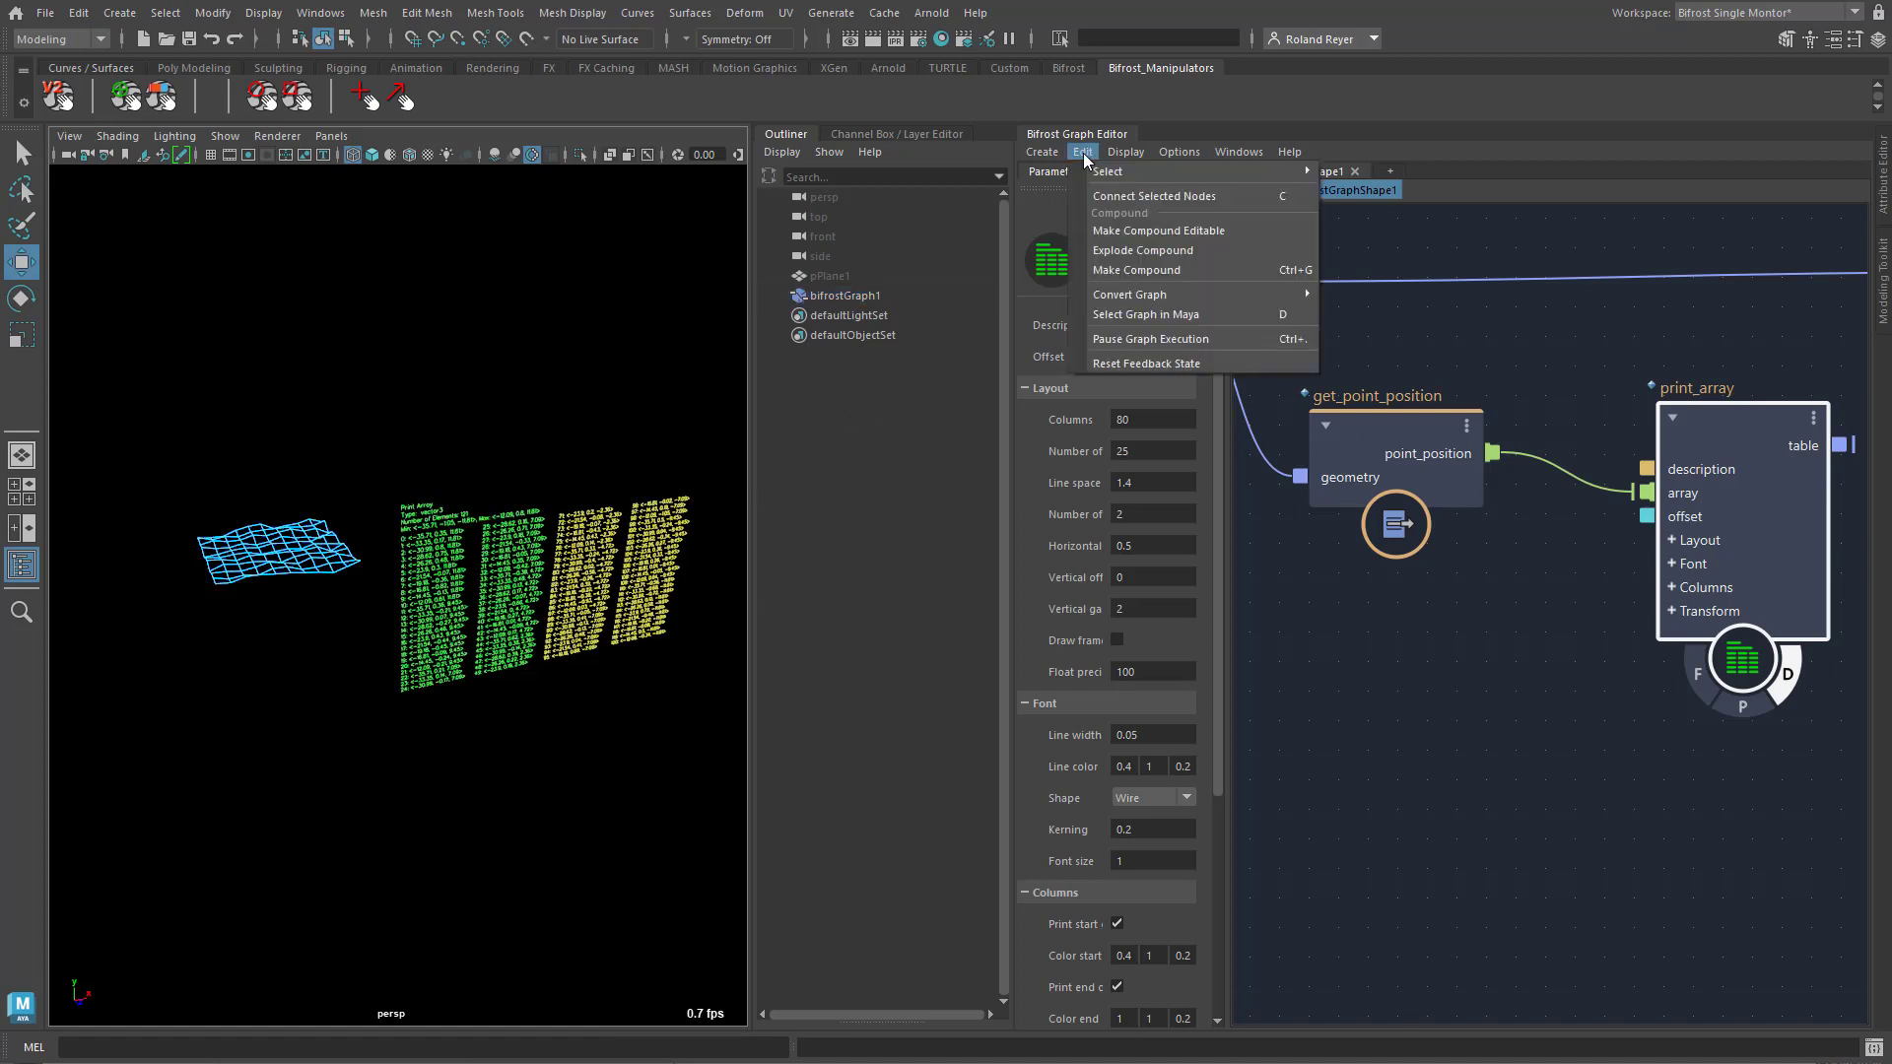
{"action": "mouse_move", "coordinate": [1181, 294]}
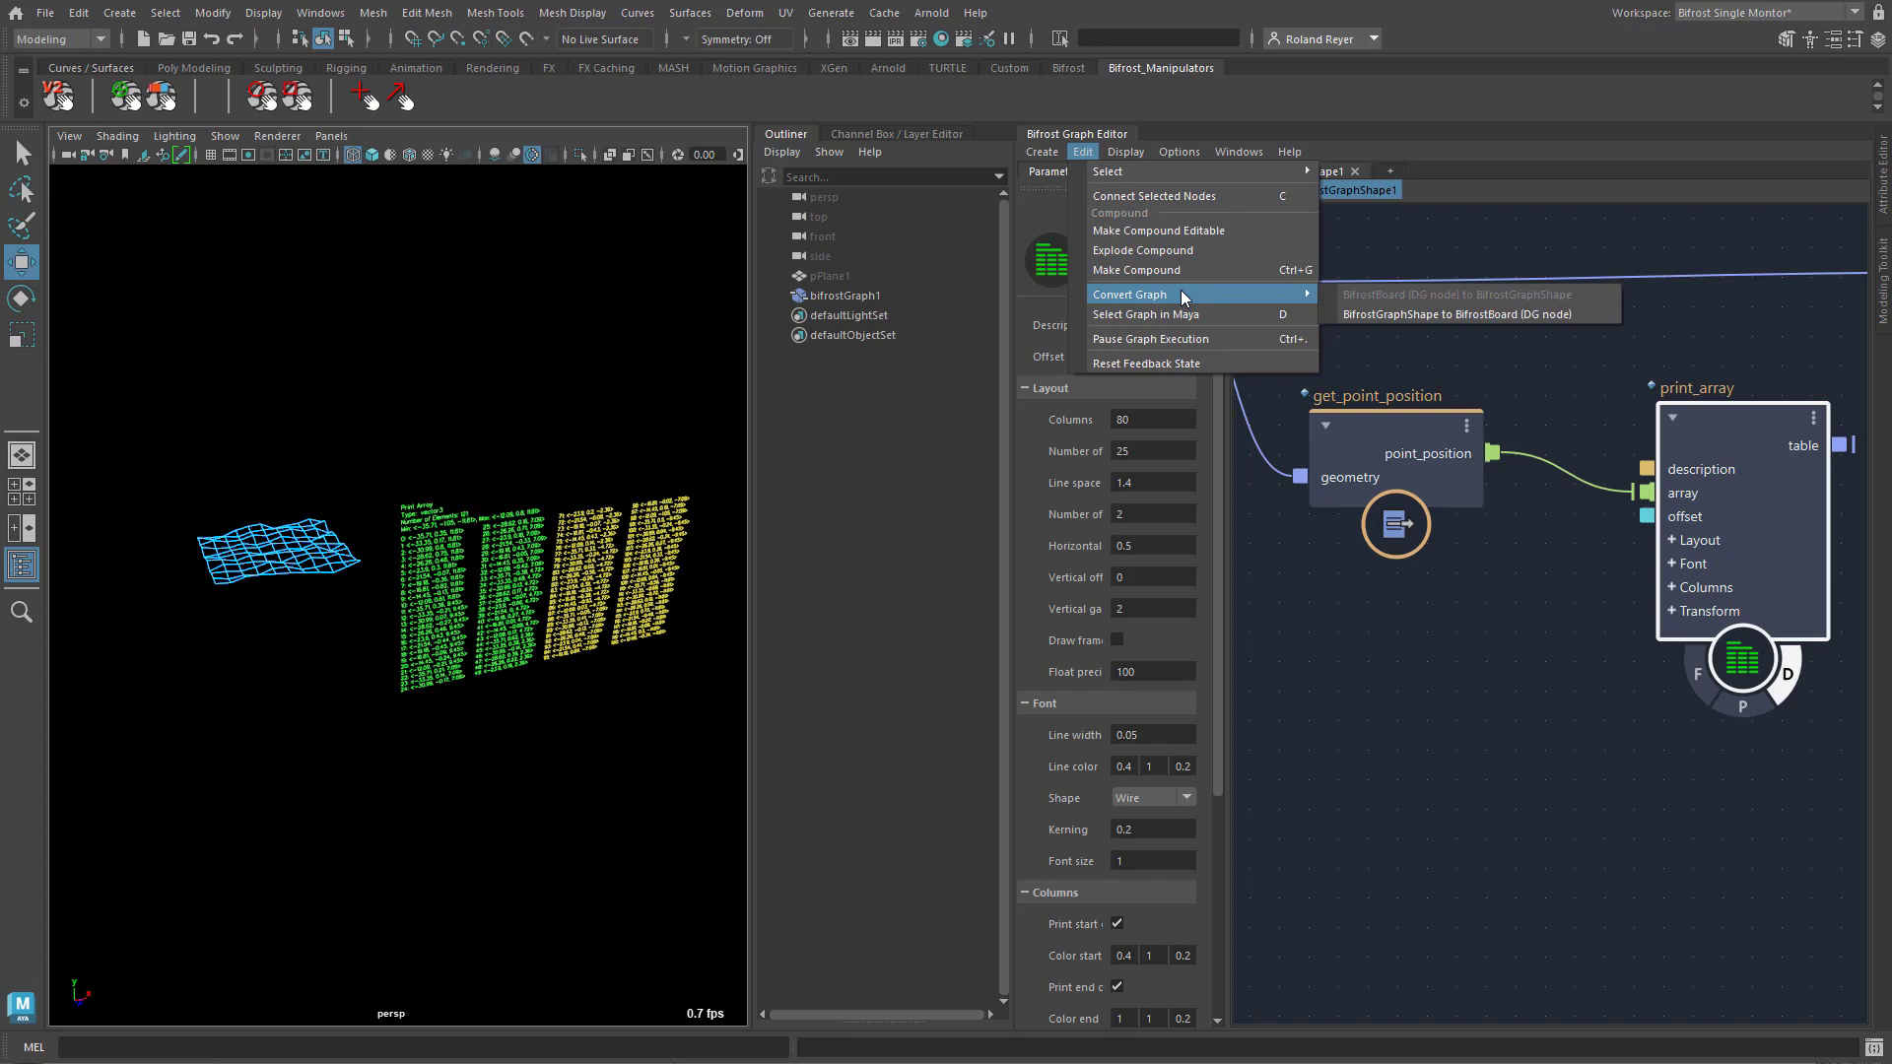
{"action": "left_click", "coordinate": [1458, 311]}
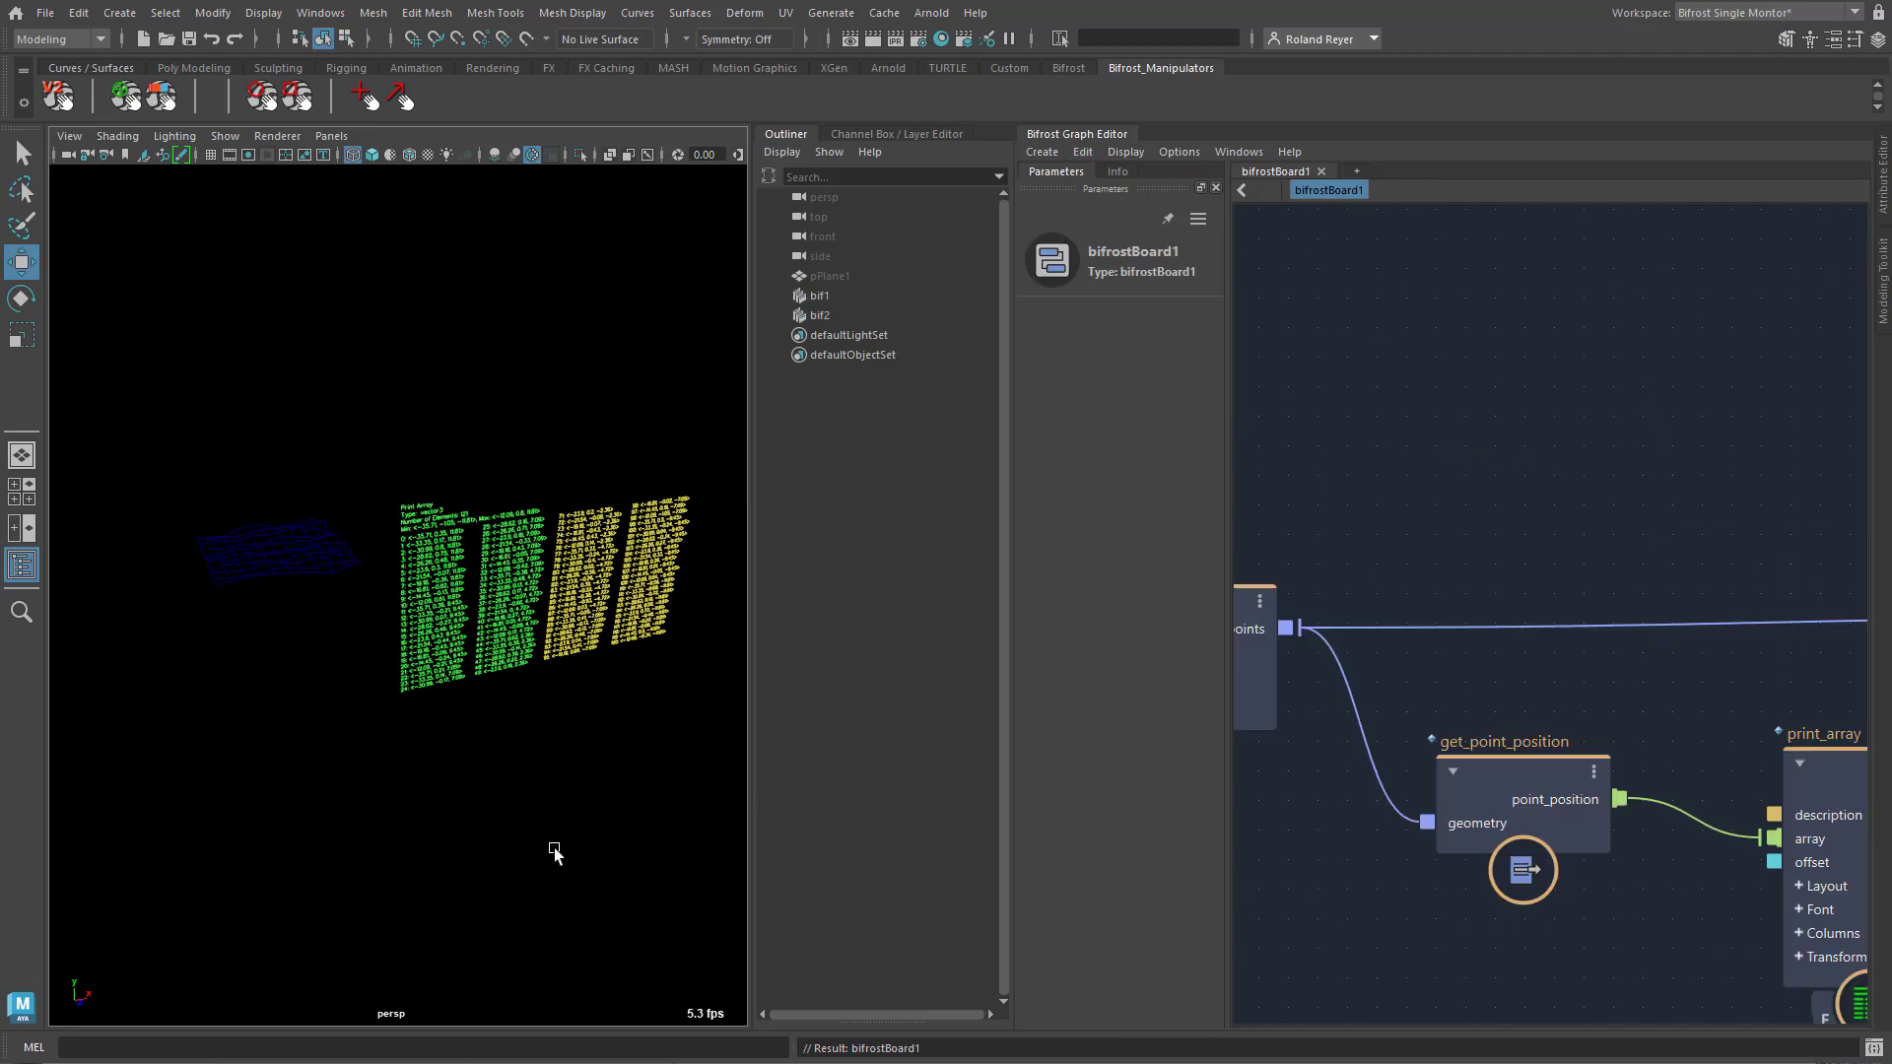
Select the plane output bif1 on its own to check it is separate from the table, and deselect it
{"action": "left_click_drag", "start_coordinate": [266, 494], "coordinate": [339, 912]}
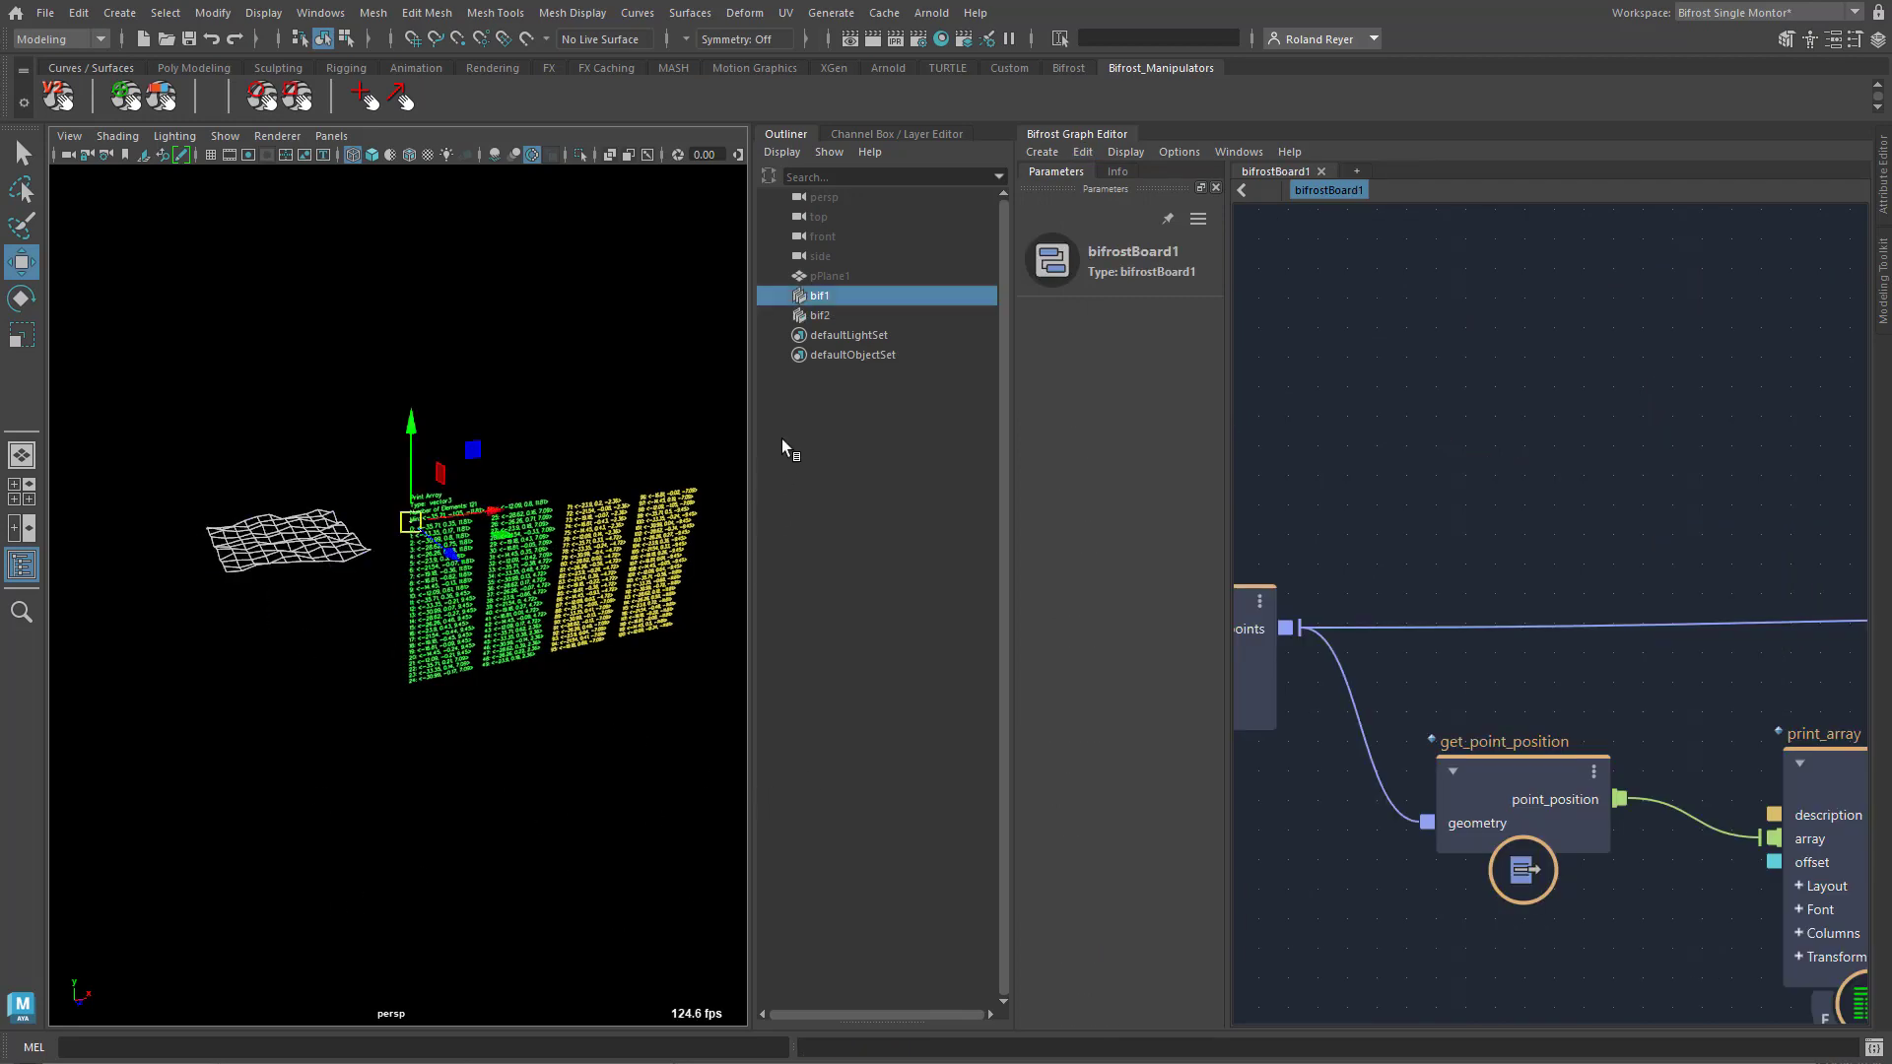
{"action": "left_click", "coordinate": [376, 866]}
{"action": "left_click_drag", "start_coordinate": [376, 866], "coordinate": [562, 777], "text": "alt"}
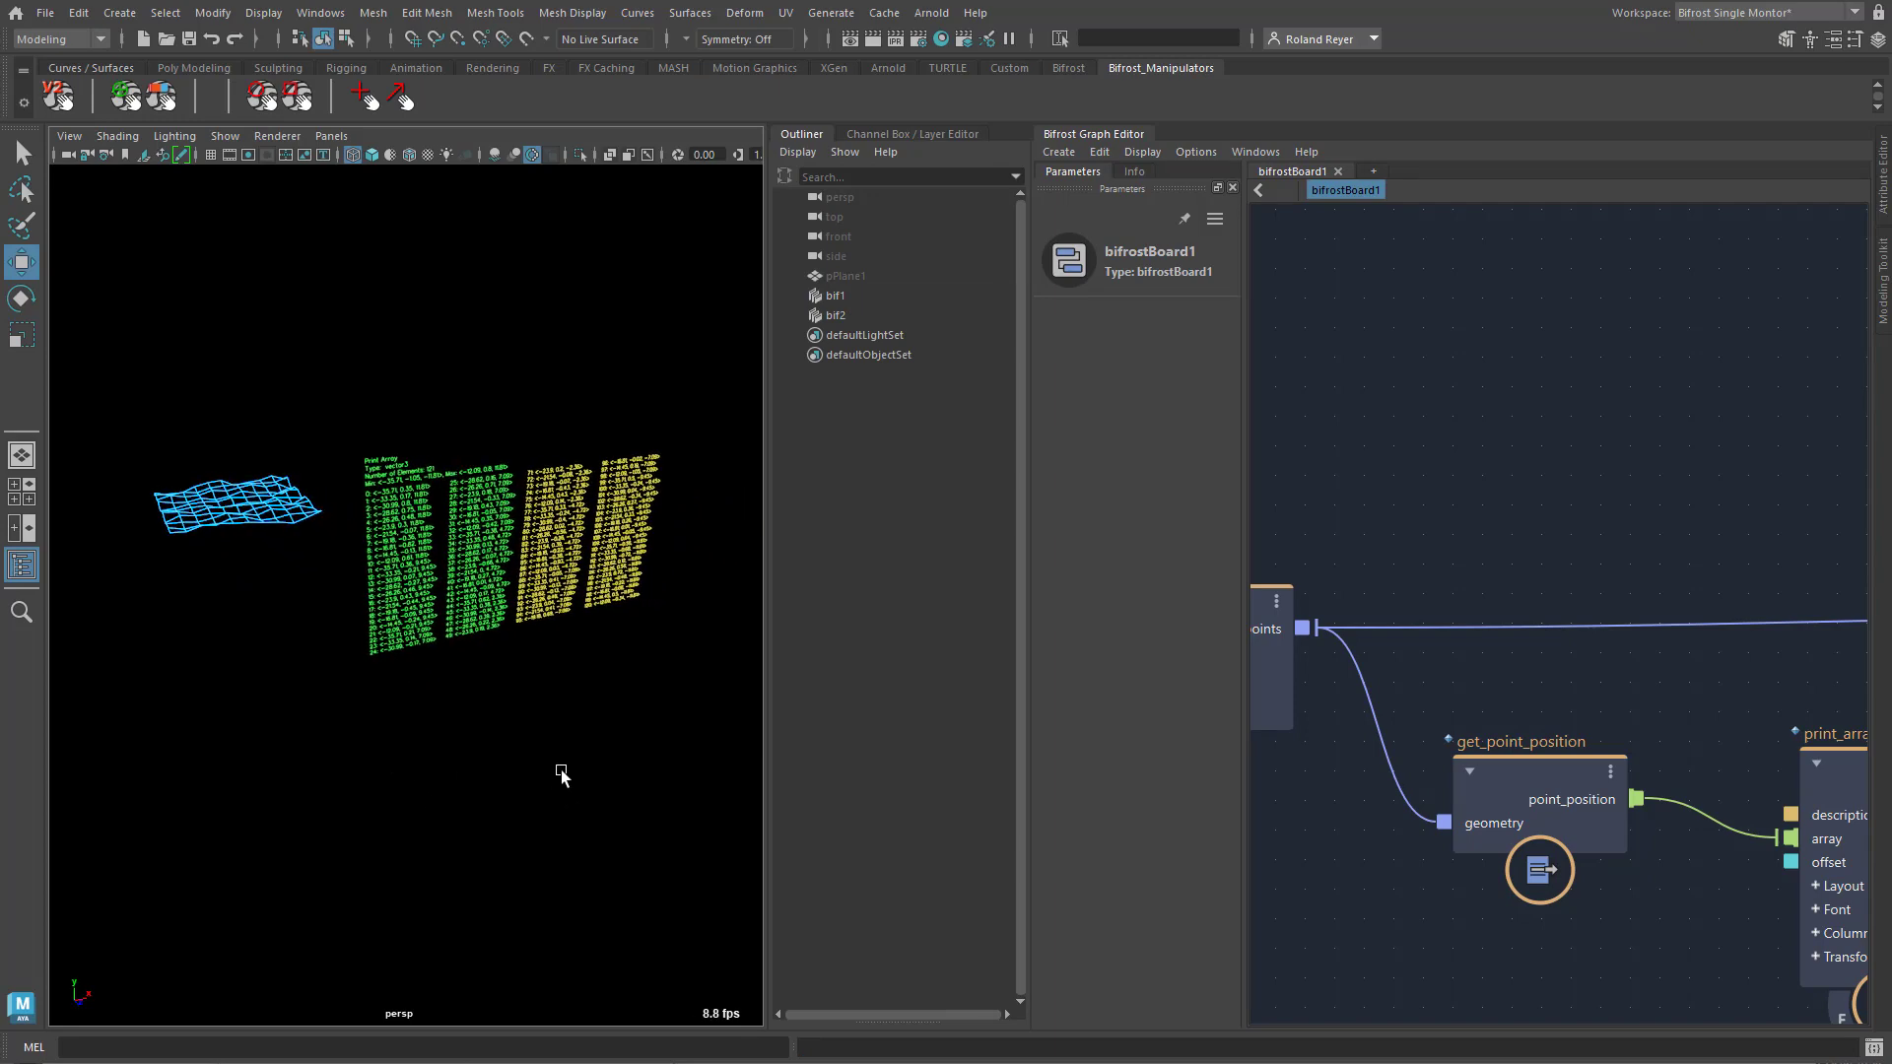
Select the table output bif2, try moving it independently of the plane, and clear the selection
{"action": "left_click", "coordinate": [835, 316]}
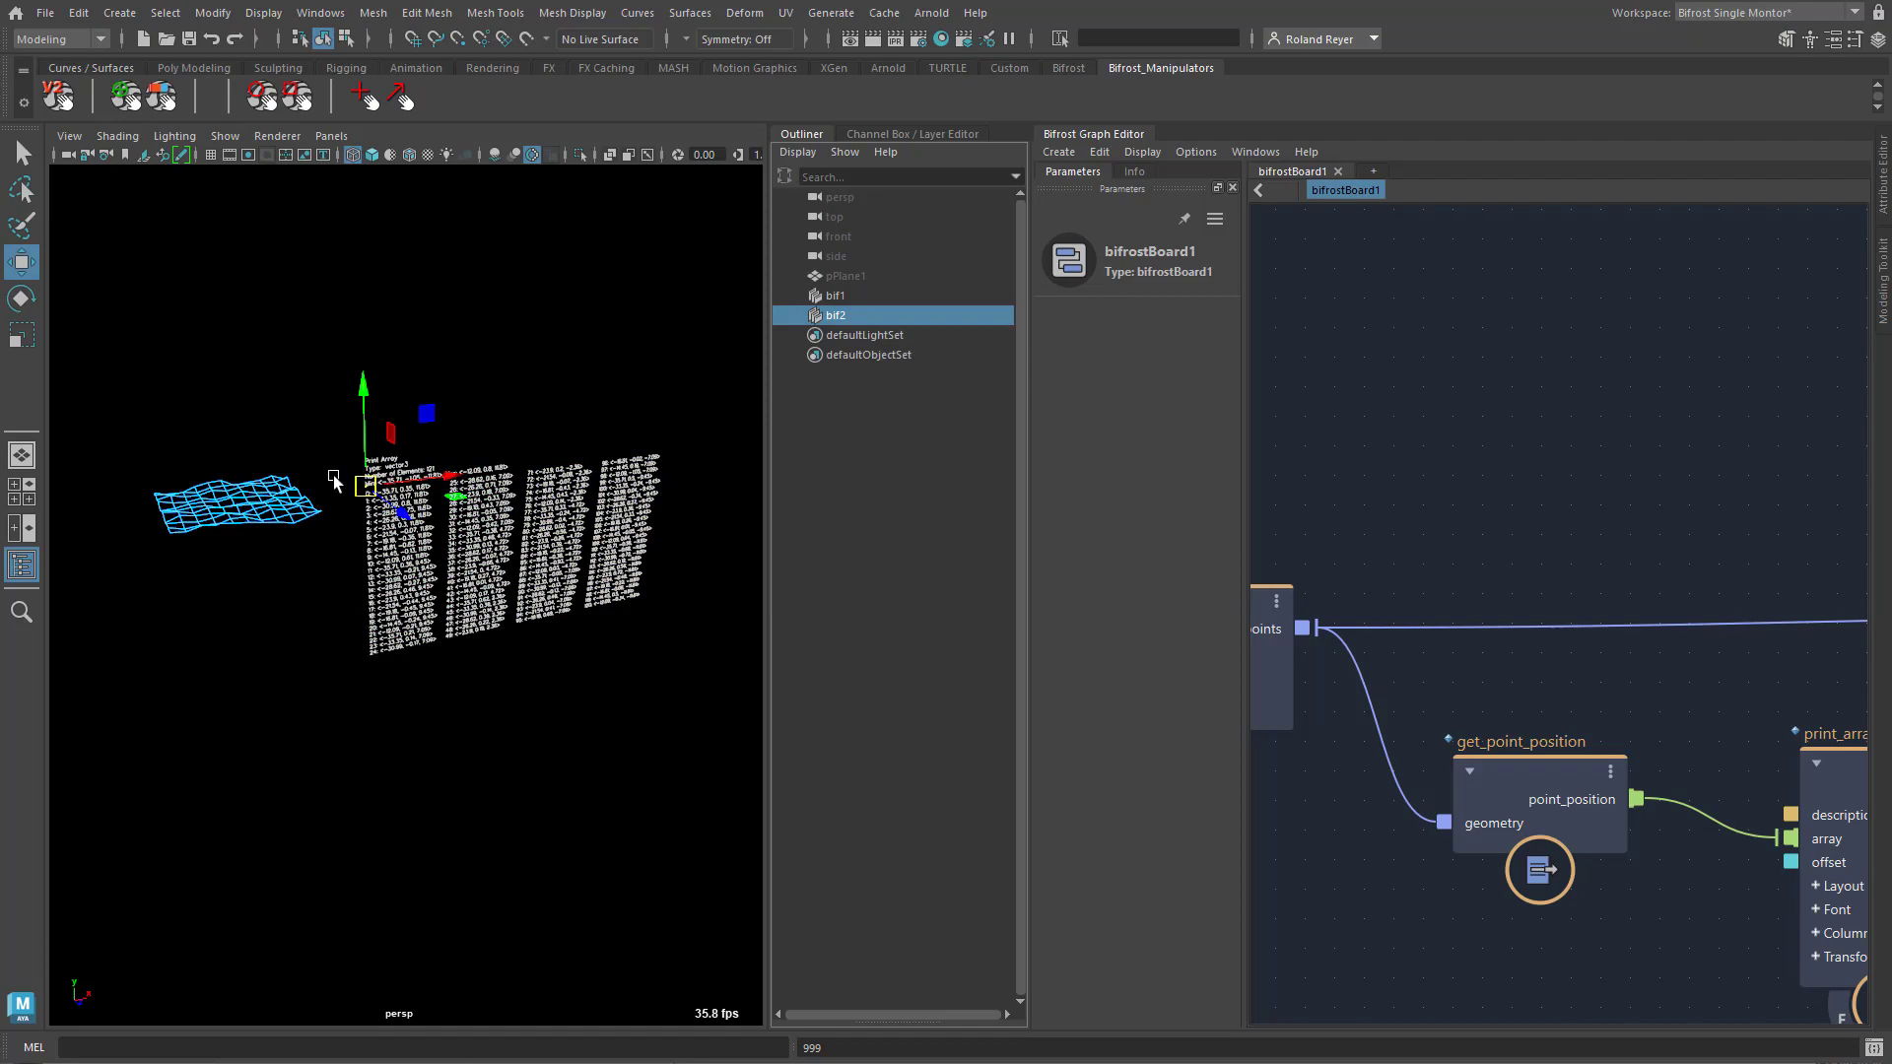
{"action": "mouse_move", "coordinate": [362, 487]}
{"action": "left_mouse_down"}
{"action": "mouse_move", "coordinate": [365, 286]}
{"action": "mouse_move", "coordinate": [377, 404]}
{"action": "mouse_move", "coordinate": [439, 357]}
{"action": "mouse_move", "coordinate": [482, 433]}
{"action": "mouse_move", "coordinate": [433, 419]}
{"action": "mouse_move", "coordinate": [365, 486]}
{"action": "mouse_move", "coordinate": [382, 332]}
{"action": "mouse_move", "coordinate": [474, 396]}
{"action": "mouse_move", "coordinate": [630, 385]}
{"action": "mouse_move", "coordinate": [285, 497]}
{"action": "mouse_move", "coordinate": [464, 389]}
{"action": "mouse_move", "coordinate": [393, 473]}
{"action": "mouse_move", "coordinate": [399, 392]}
{"action": "mouse_move", "coordinate": [438, 468]}
{"action": "mouse_move", "coordinate": [369, 492]}
{"action": "left_mouse_up"}
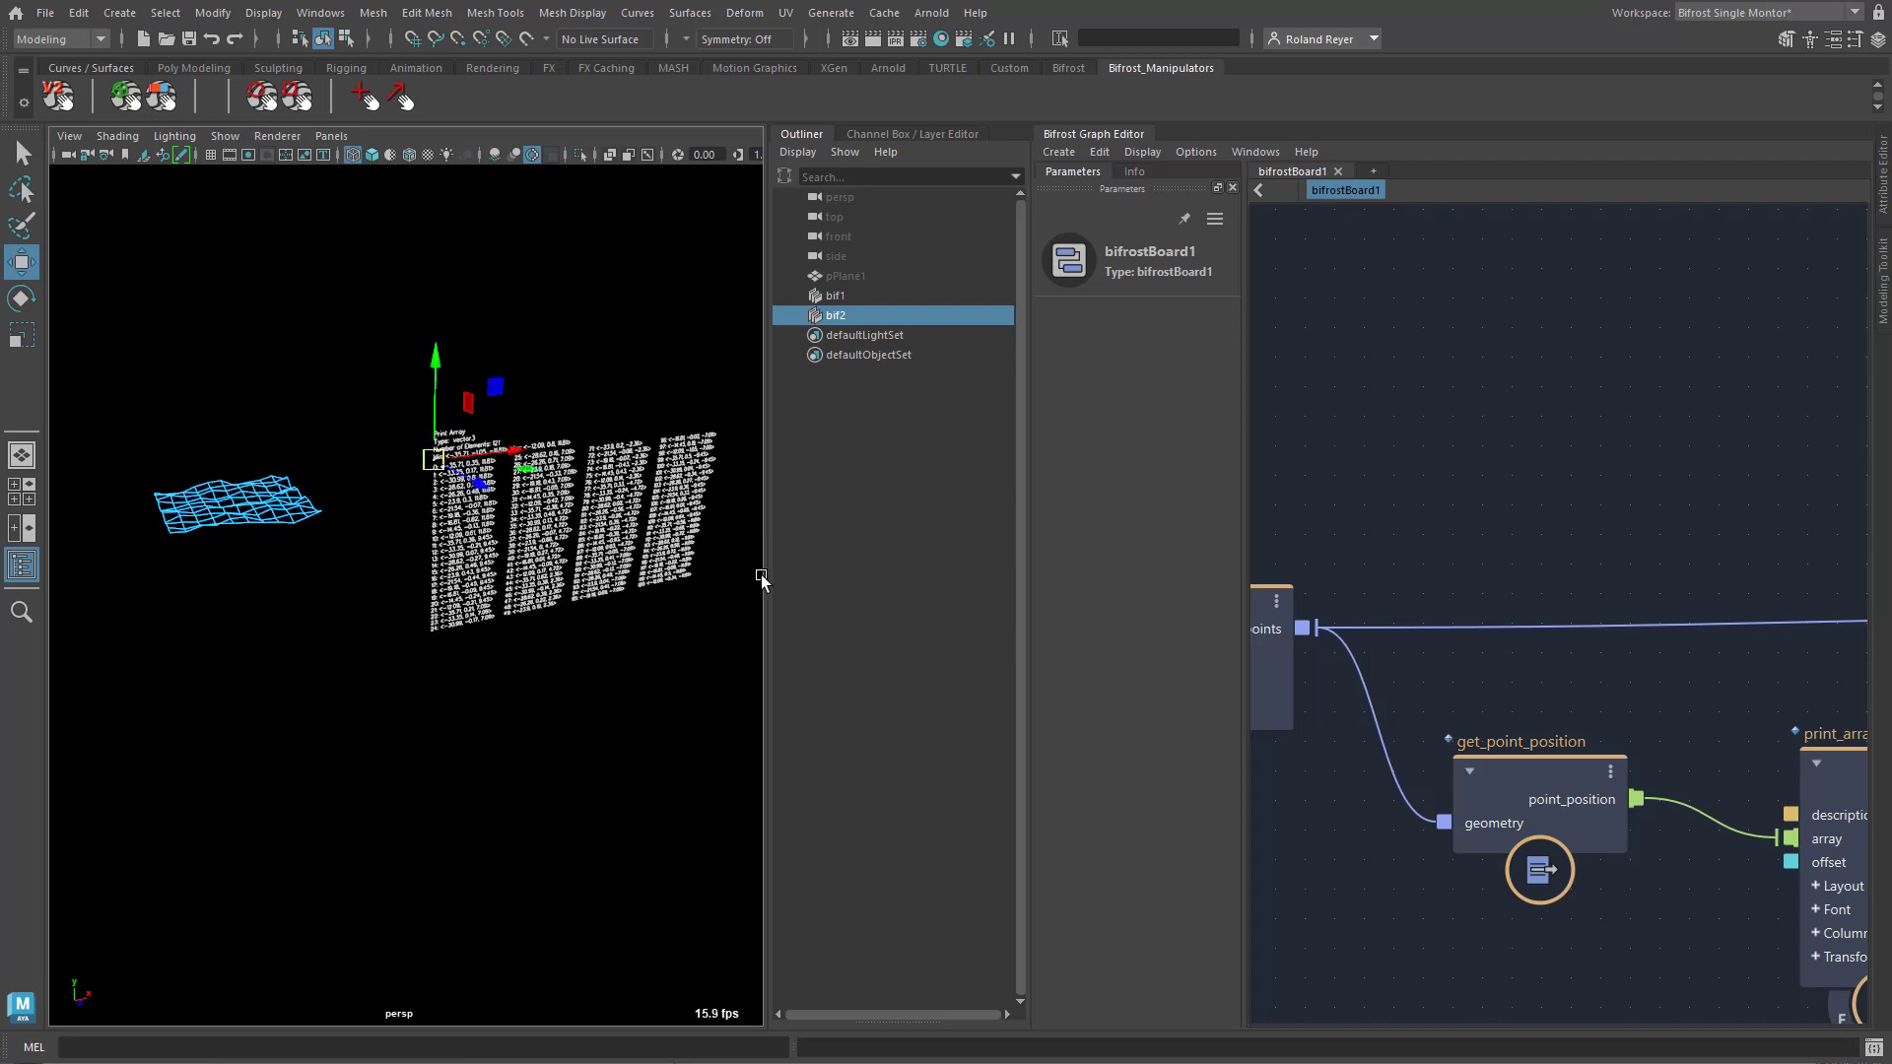
{"action": "middle_click_drag", "start_coordinate": [1588, 944], "coordinate": [1478, 776]}
{"action": "left_click_drag", "start_coordinate": [582, 757], "coordinate": [508, 720], "text": "alt"}
{"action": "mouse_move", "coordinate": [387, 491]}
{"action": "left_mouse_down"}
{"action": "mouse_move", "coordinate": [409, 439]}
{"action": "mouse_move", "coordinate": [330, 404]}
{"action": "mouse_move", "coordinate": [432, 360]}
{"action": "mouse_move", "coordinate": [399, 404]}
{"action": "mouse_move", "coordinate": [387, 490]}
{"action": "left_mouse_up"}
{"action": "left_click", "coordinate": [675, 784]}
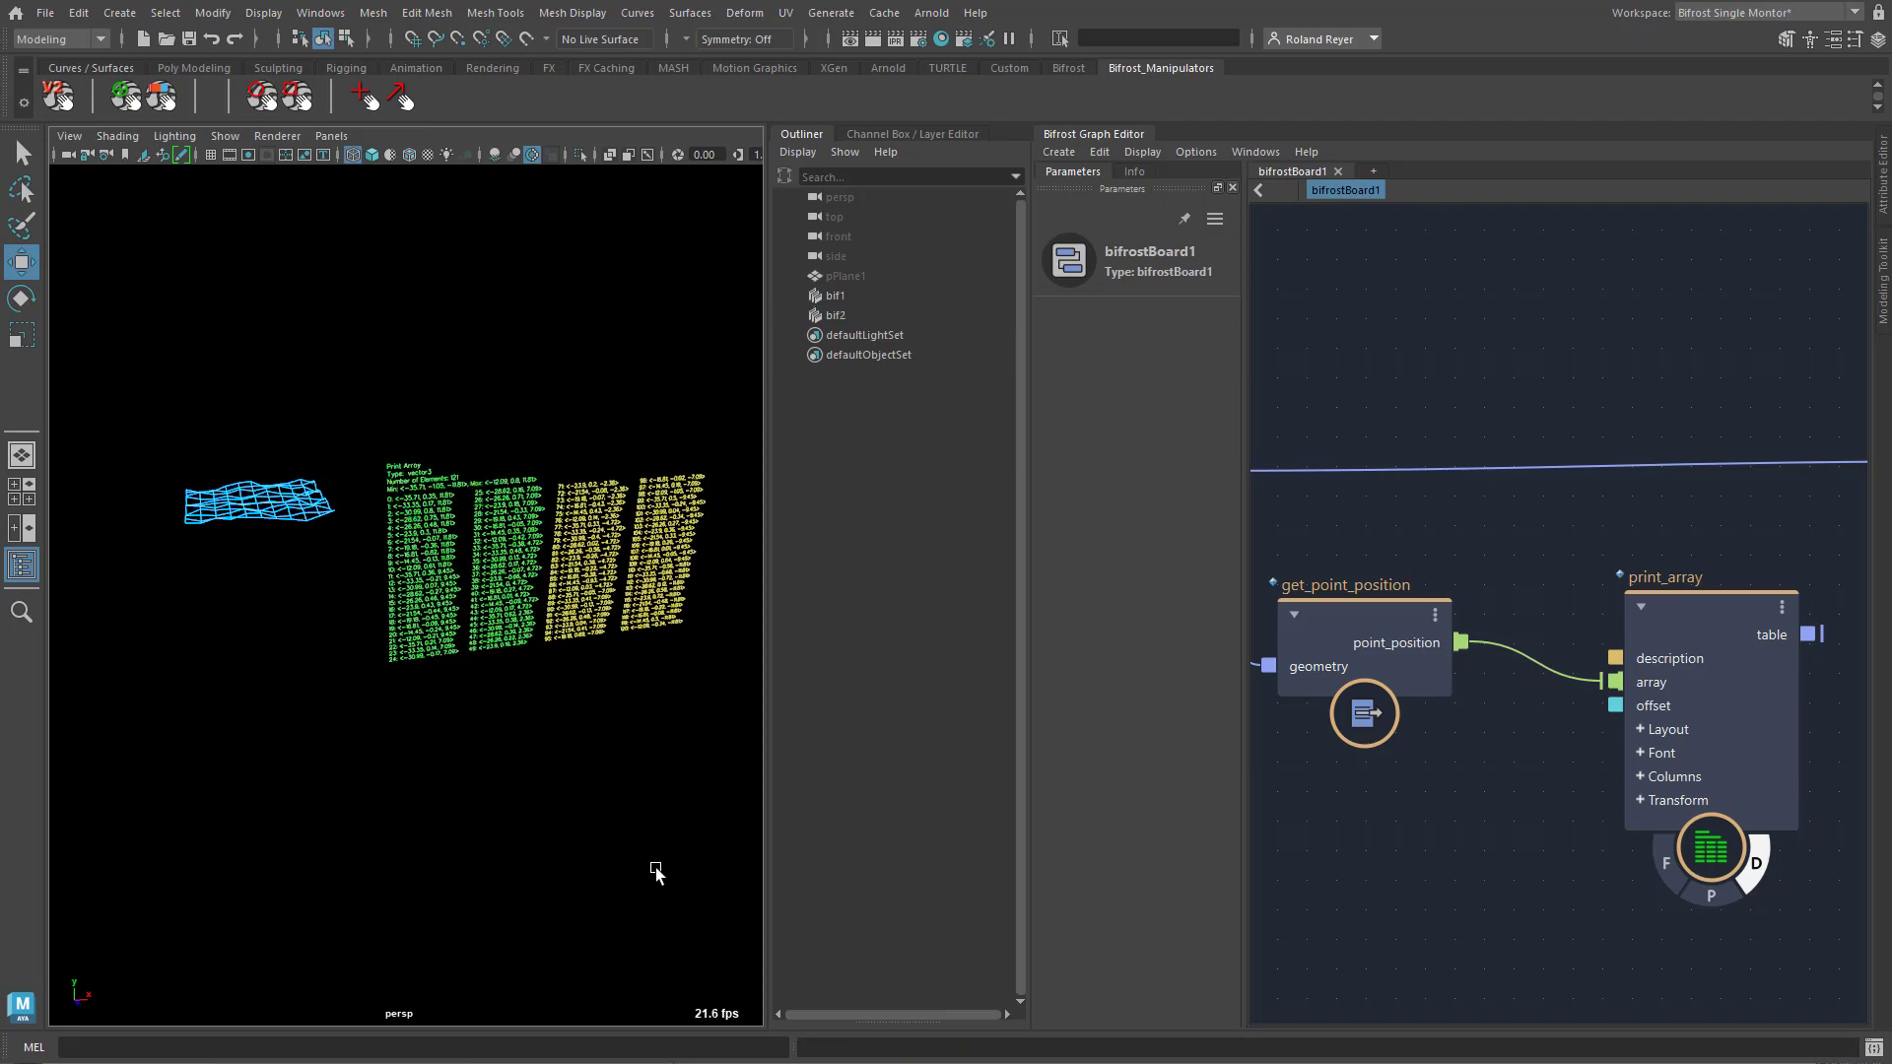
{"action": "left_click_drag", "start_coordinate": [446, 413], "coordinate": [675, 747], "text": "alt"}
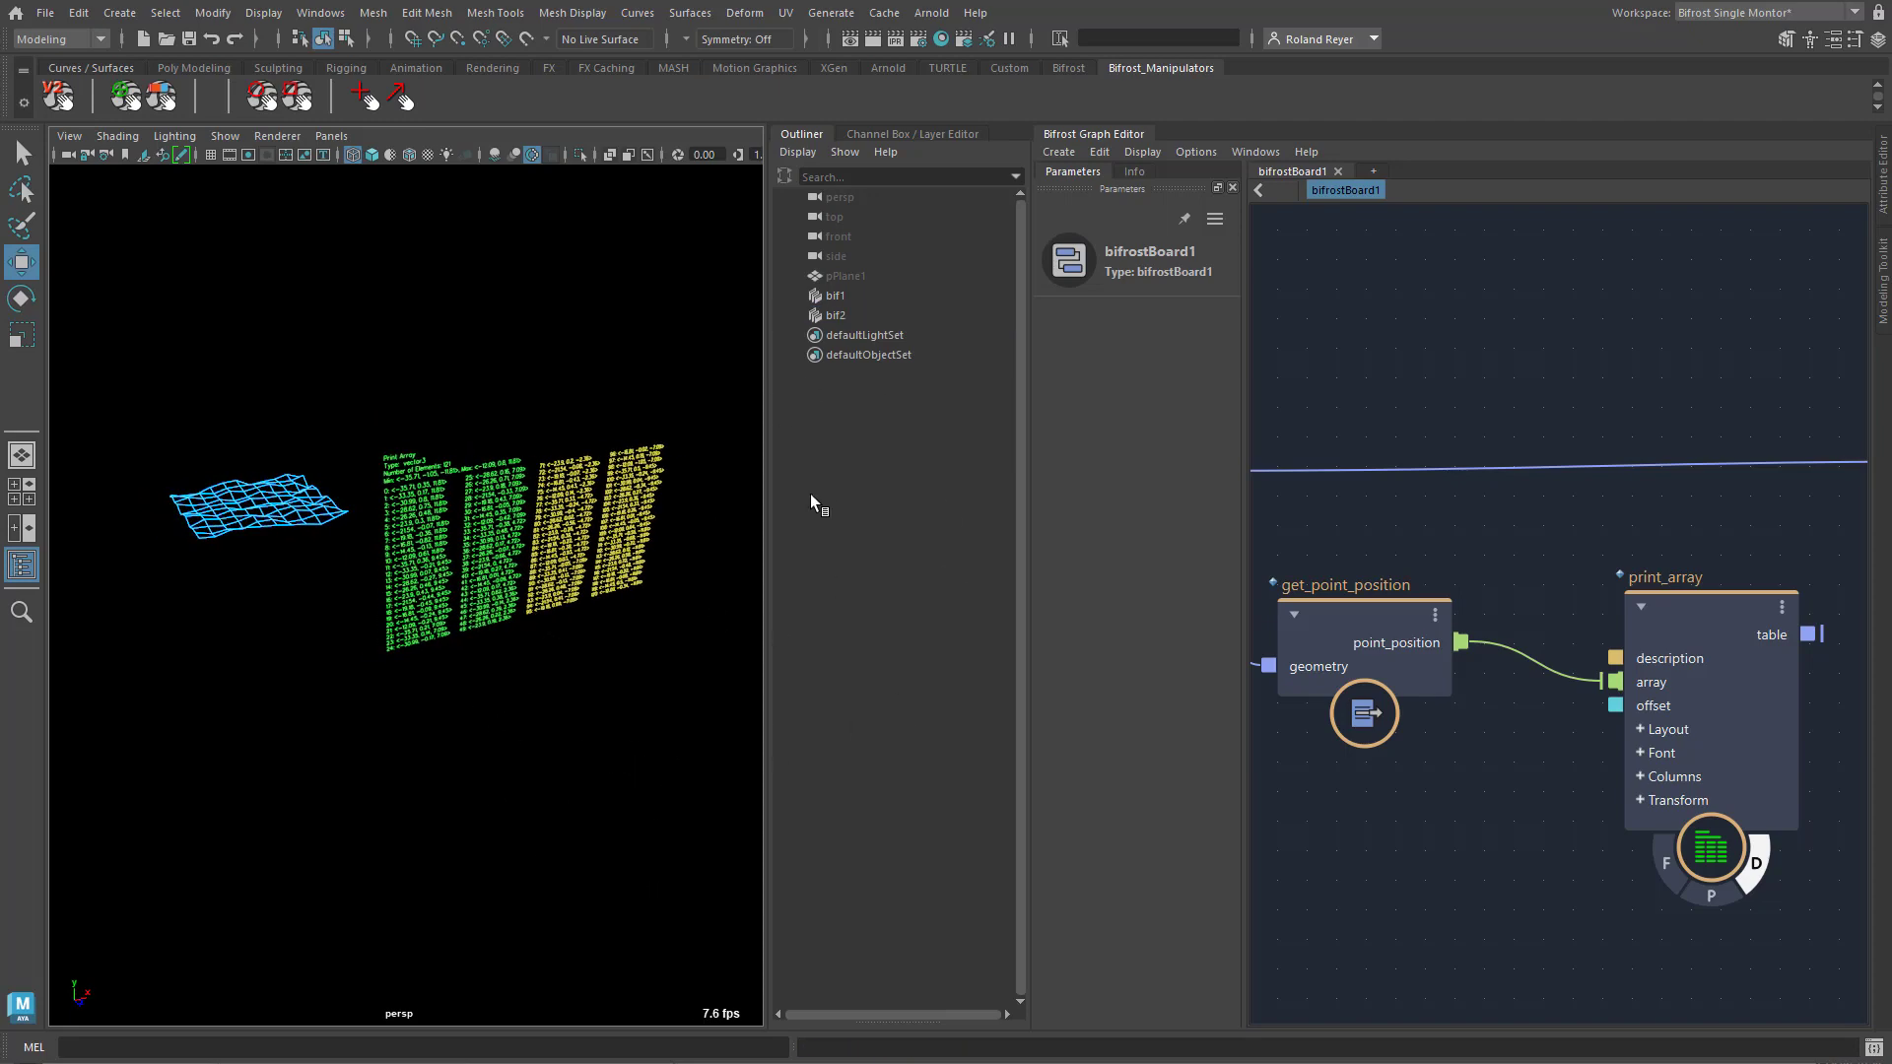
Aim-constrain the table output bif2 to the persp camera
{"action": "left_click", "coordinate": [845, 199]}
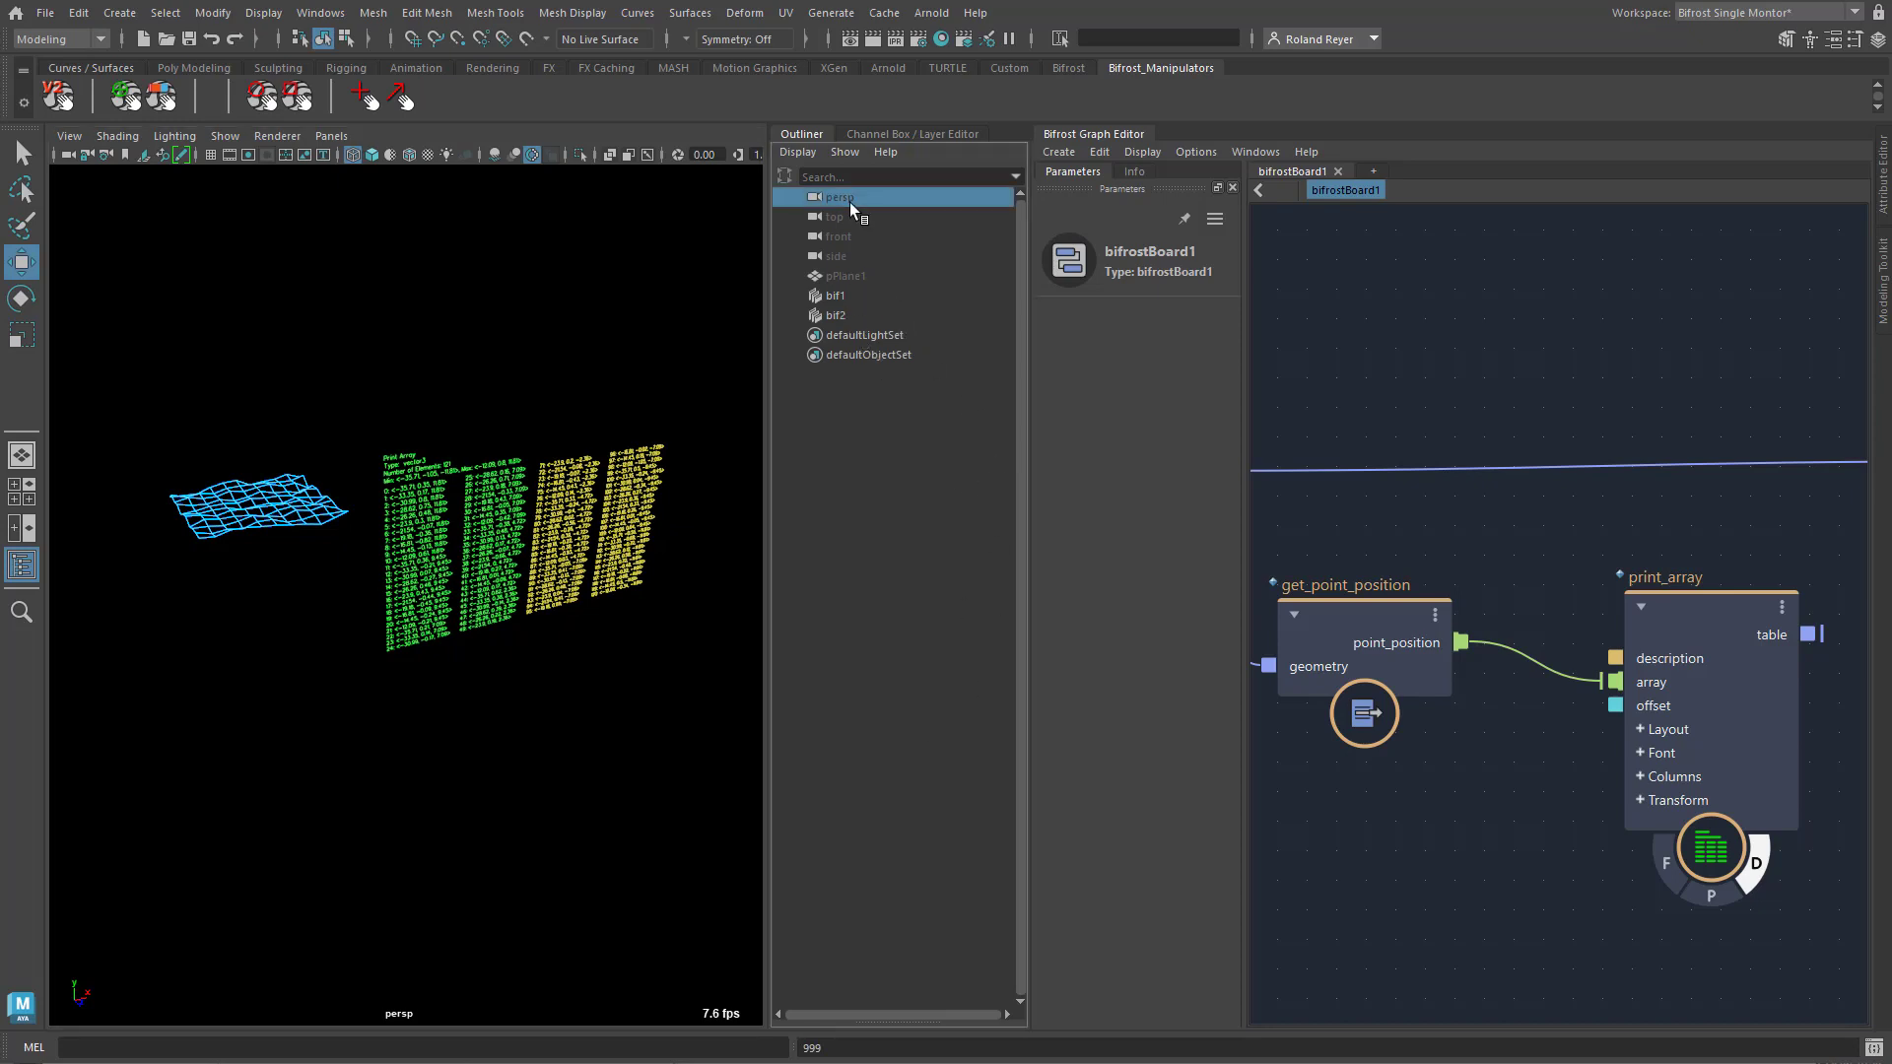
{"action": "left_click", "coordinate": [837, 315], "text": "ctrl"}
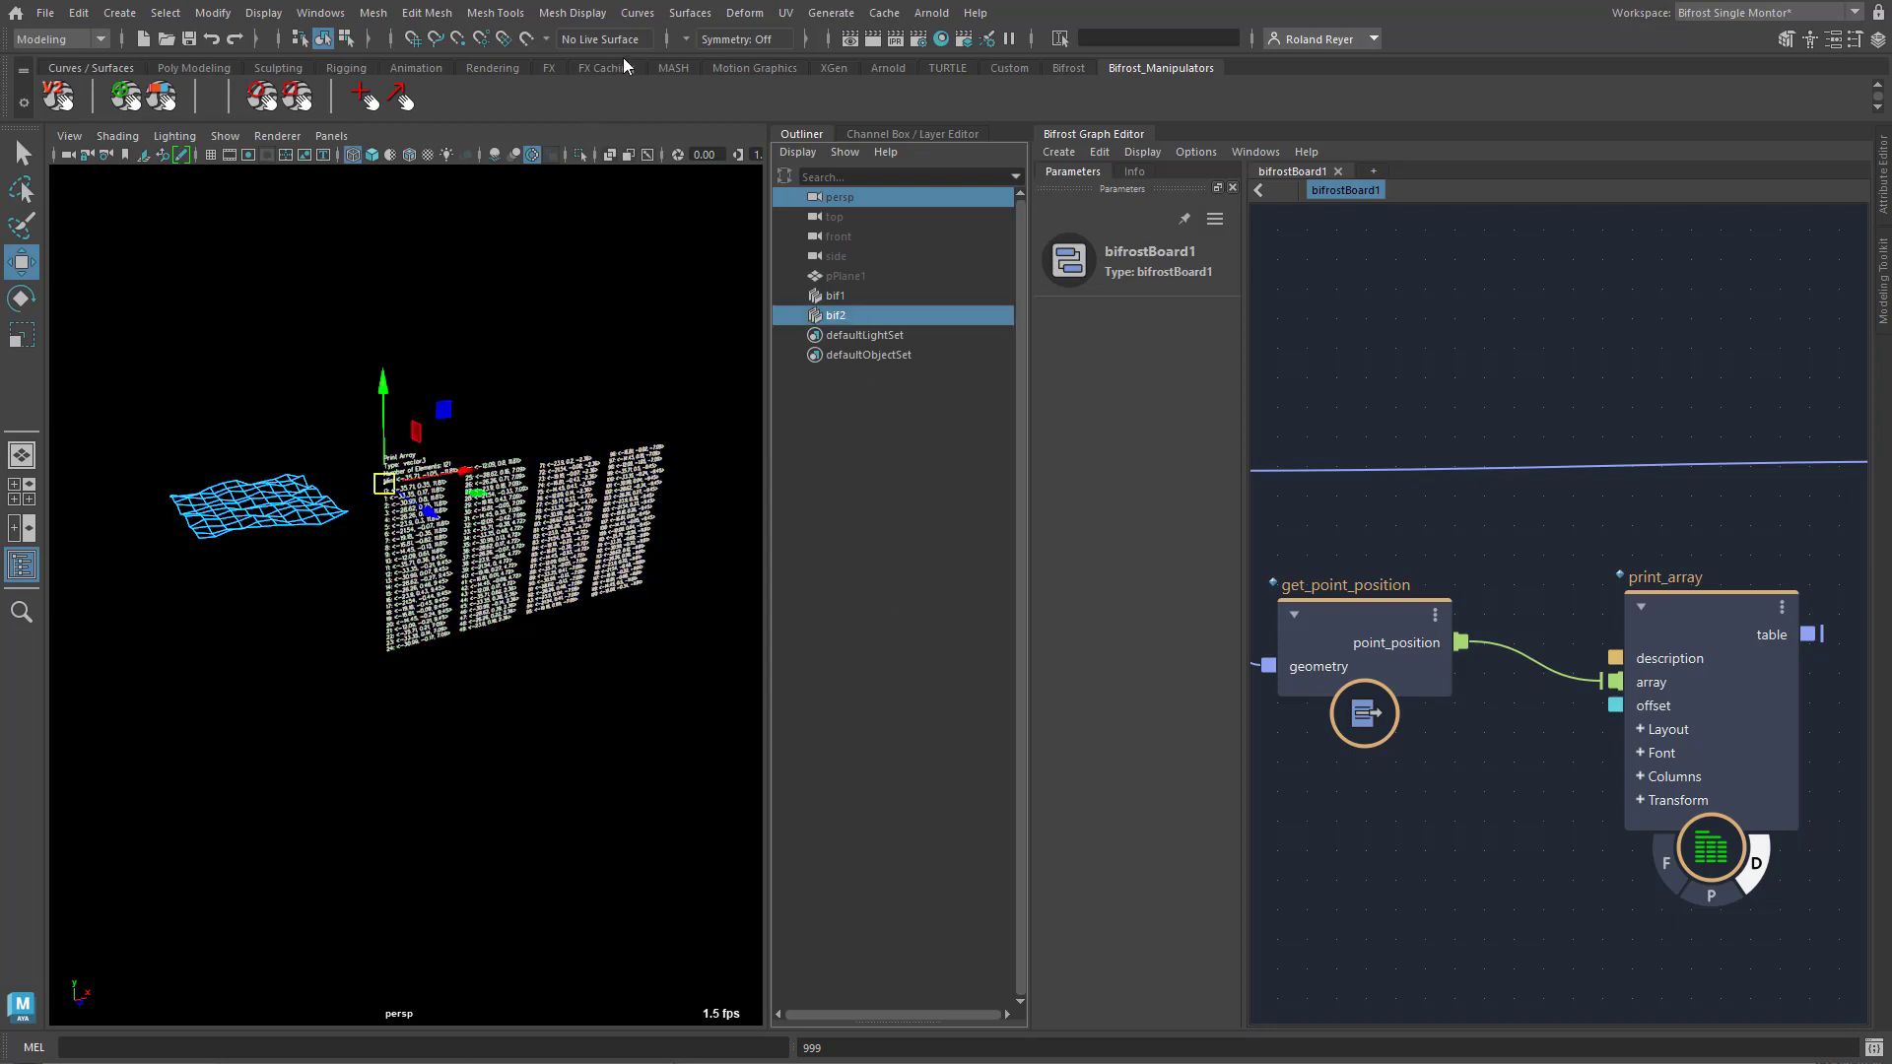
{"action": "key", "text": "F3"}
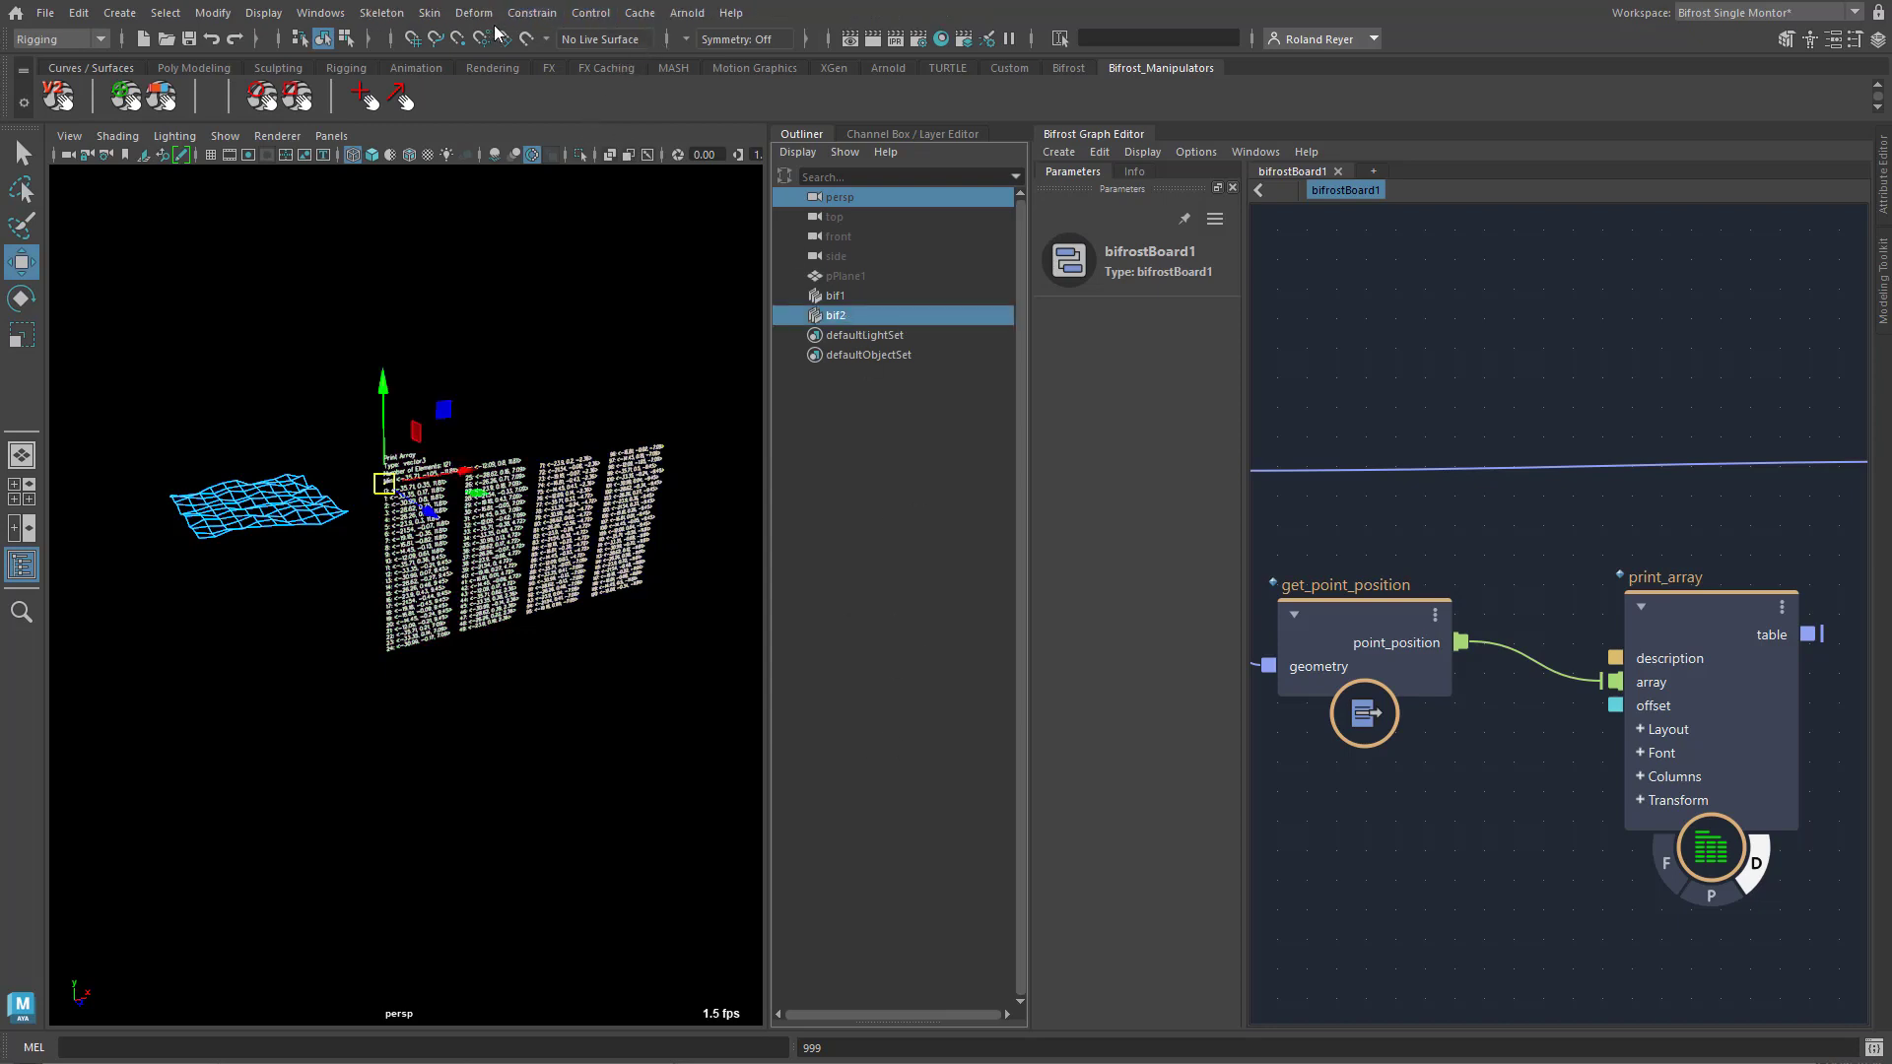
{"action": "left_click", "coordinate": [530, 14]}
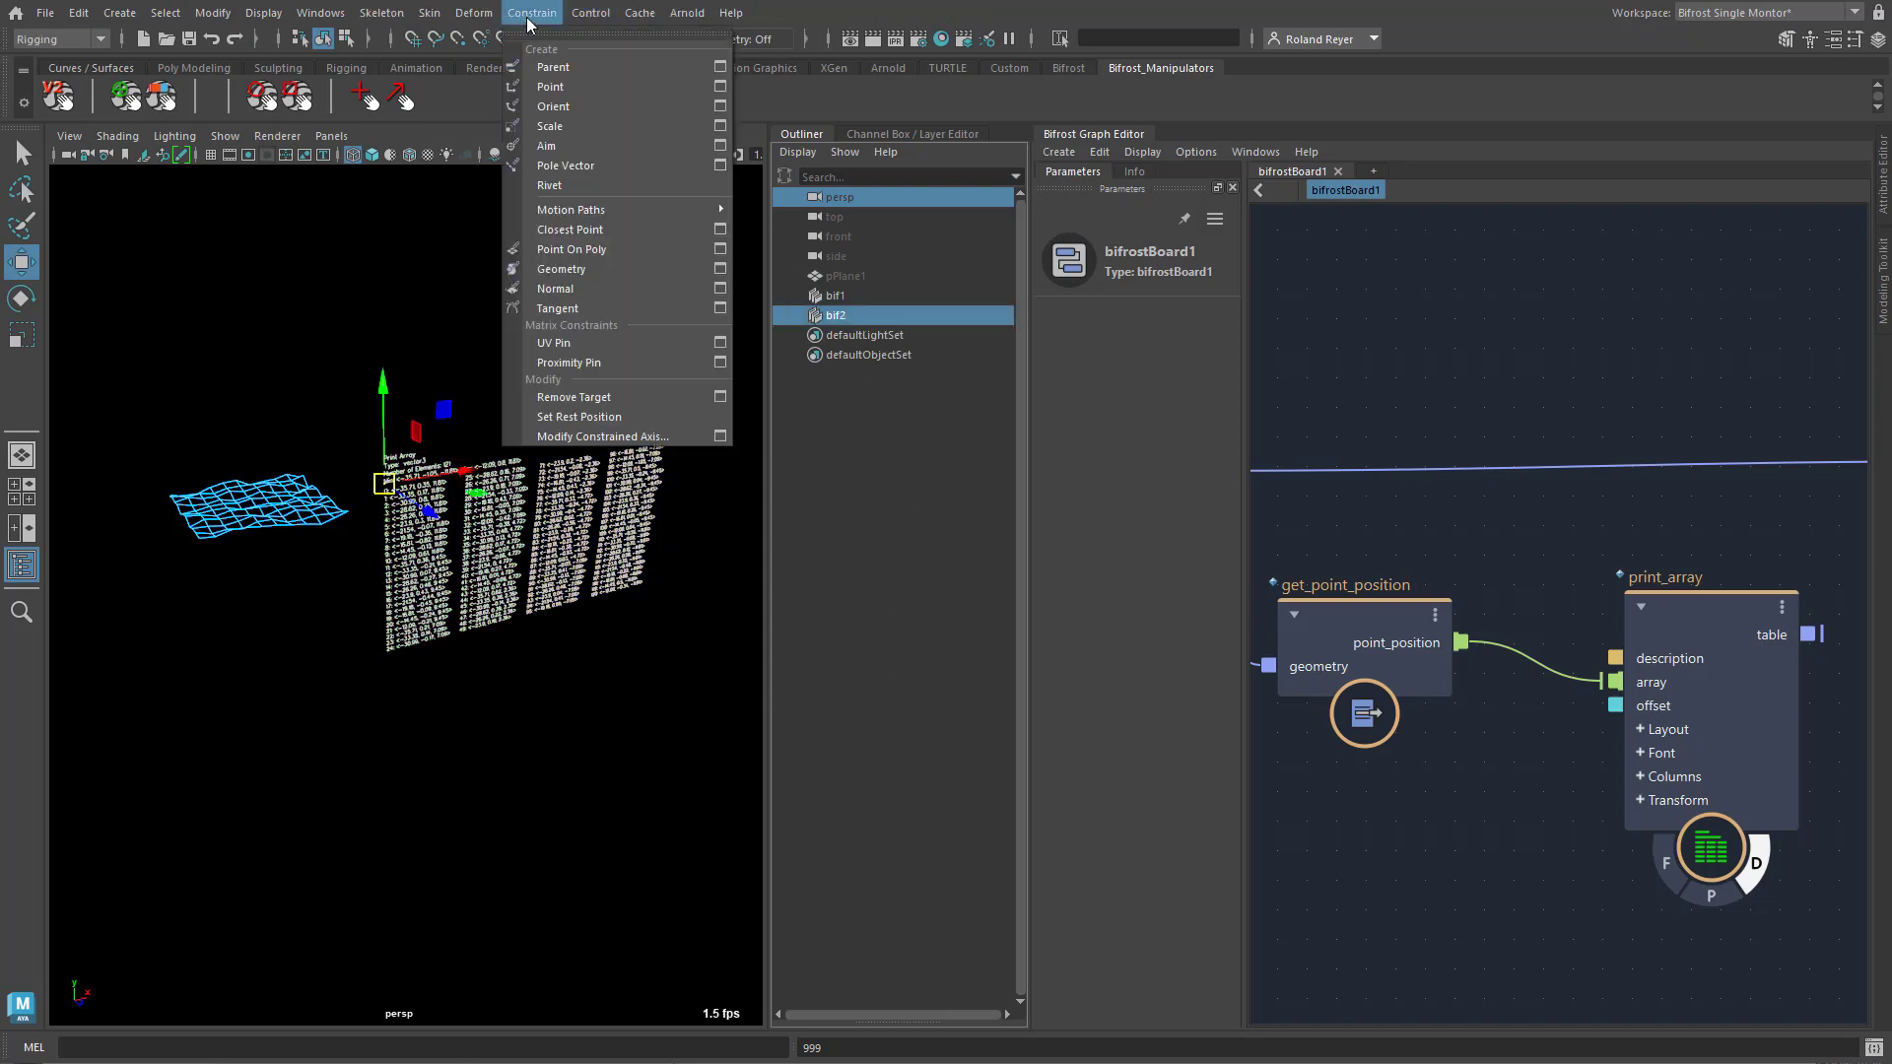
{"action": "left_click", "coordinate": [579, 146]}
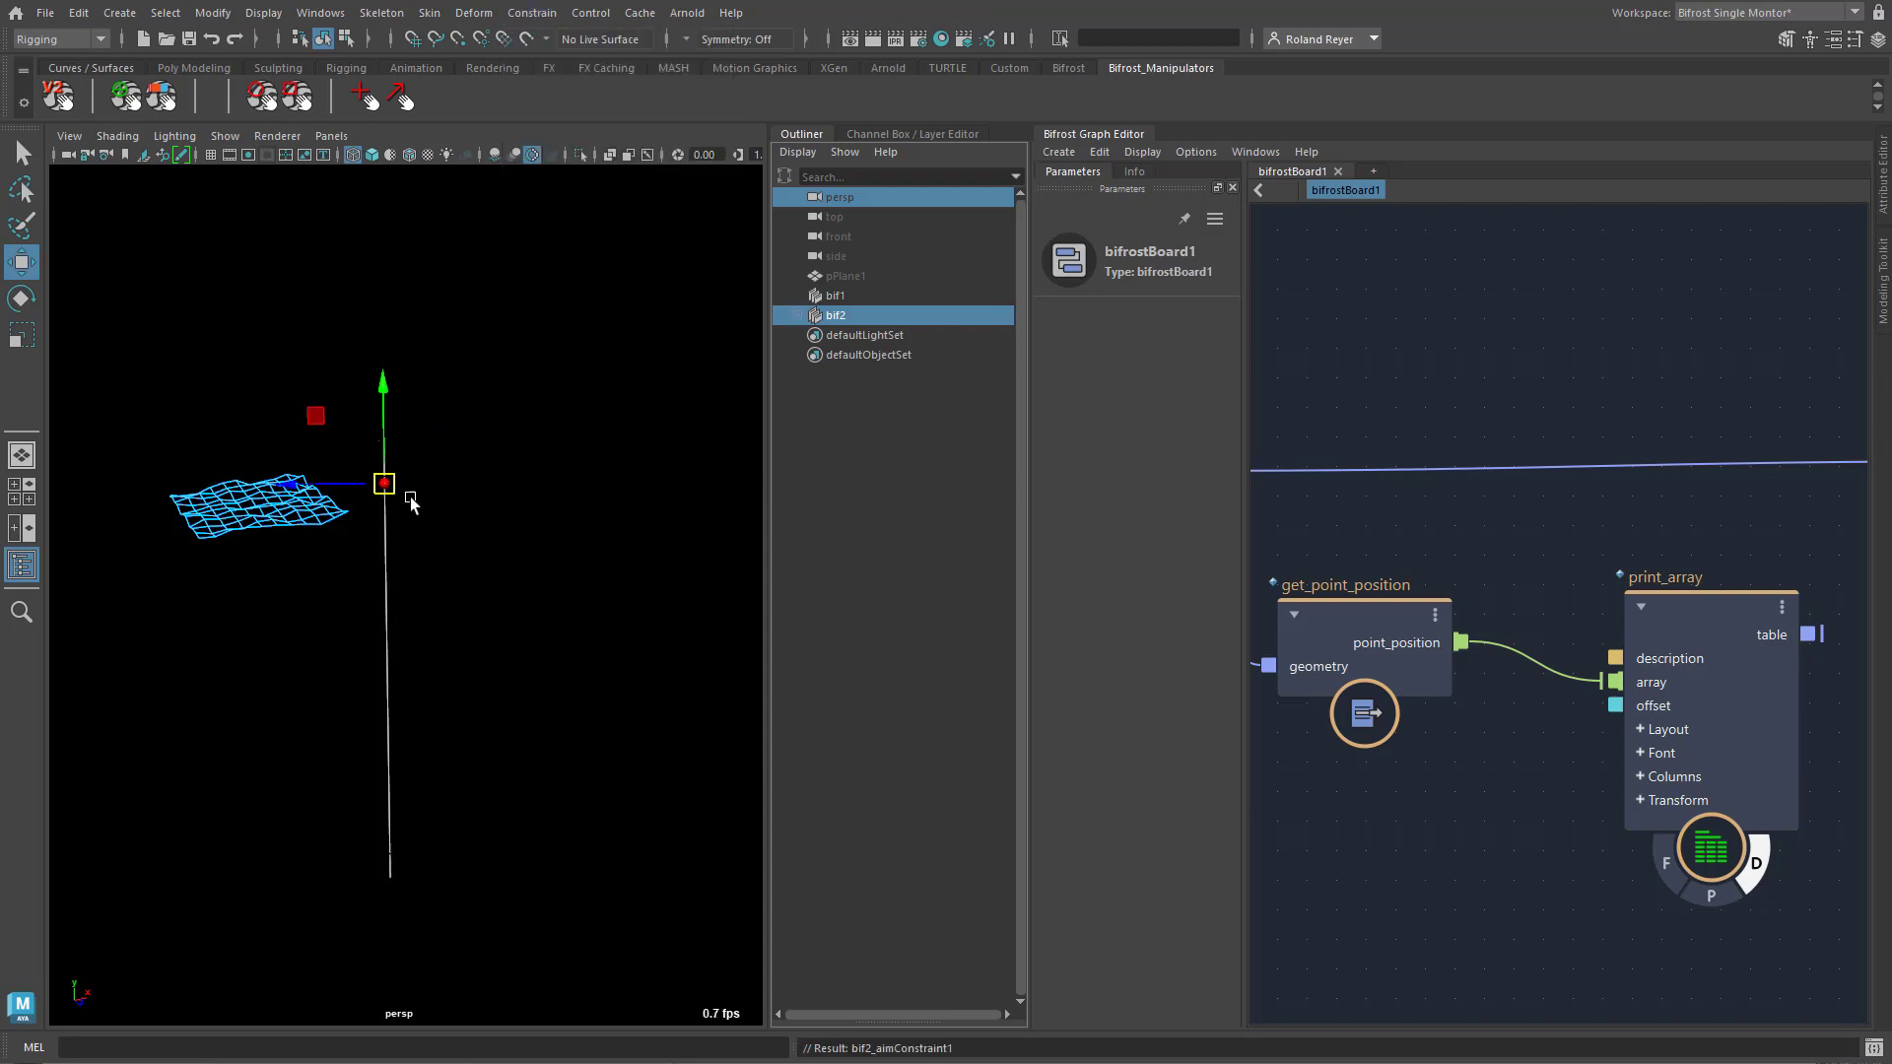
Set the Aim Vector of bif2_aimConstraint1 to 0, 0, 1 and clear the selection
{"action": "key", "text": "ctrl+a"}
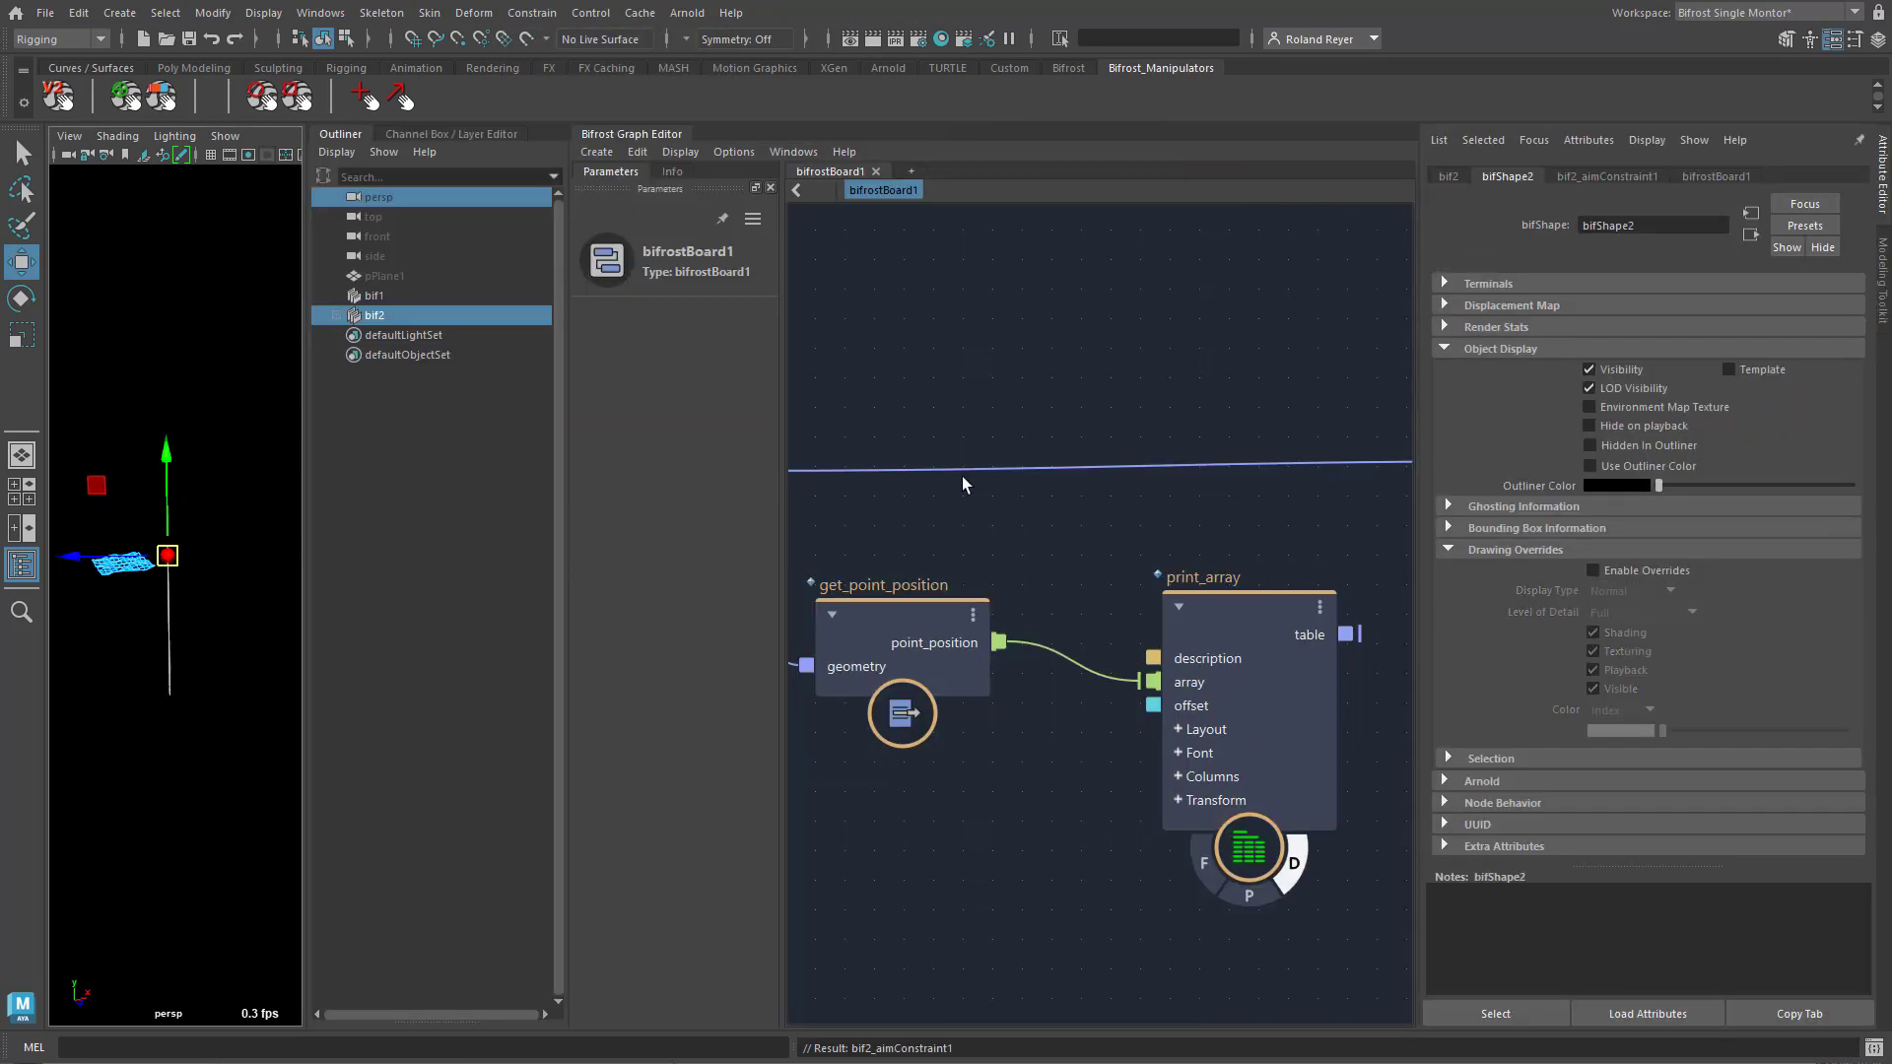
{"action": "left_click", "coordinate": [1609, 178]}
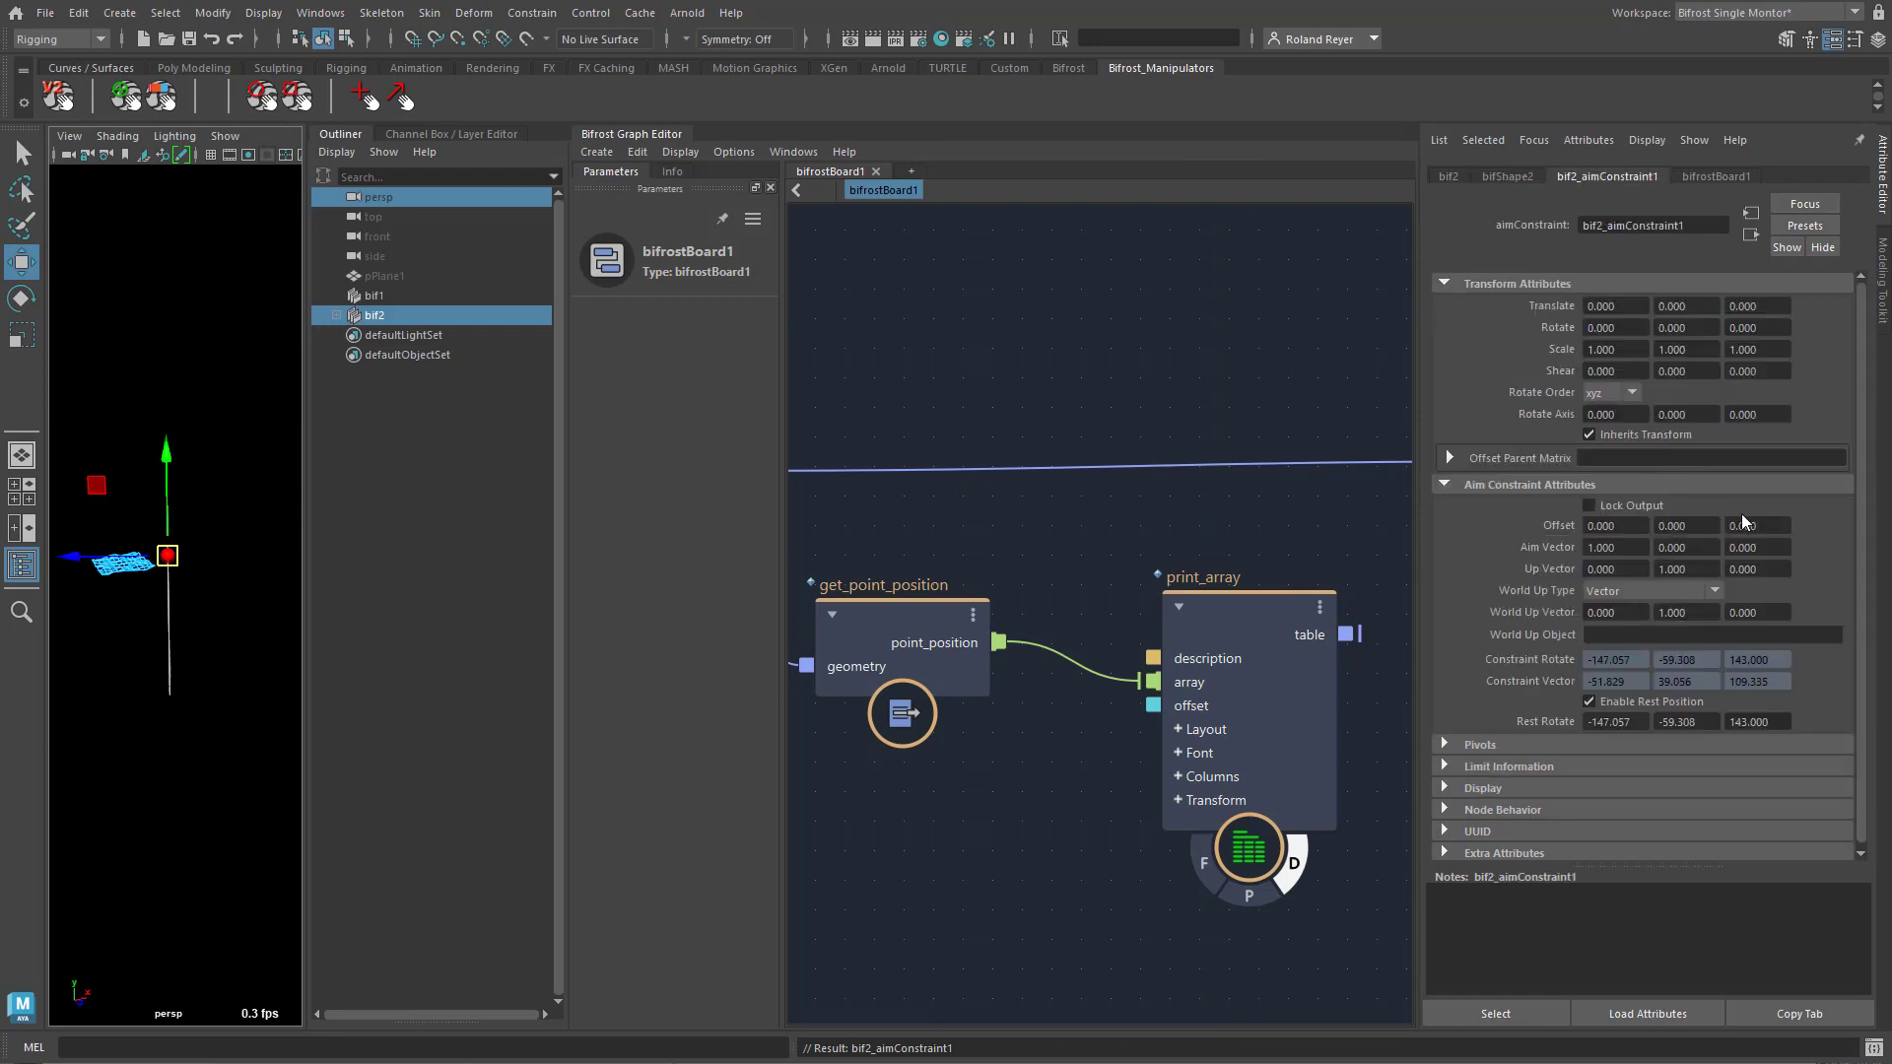
{"action": "left_click_drag", "start_coordinate": [1631, 553], "coordinate": [1536, 553]}
{"action": "type", "text": "0"}
{"action": "left_click_drag", "start_coordinate": [1774, 546], "coordinate": [1711, 541]}
{"action": "type", "text": "1"}
{"action": "key", "text": "Return"}
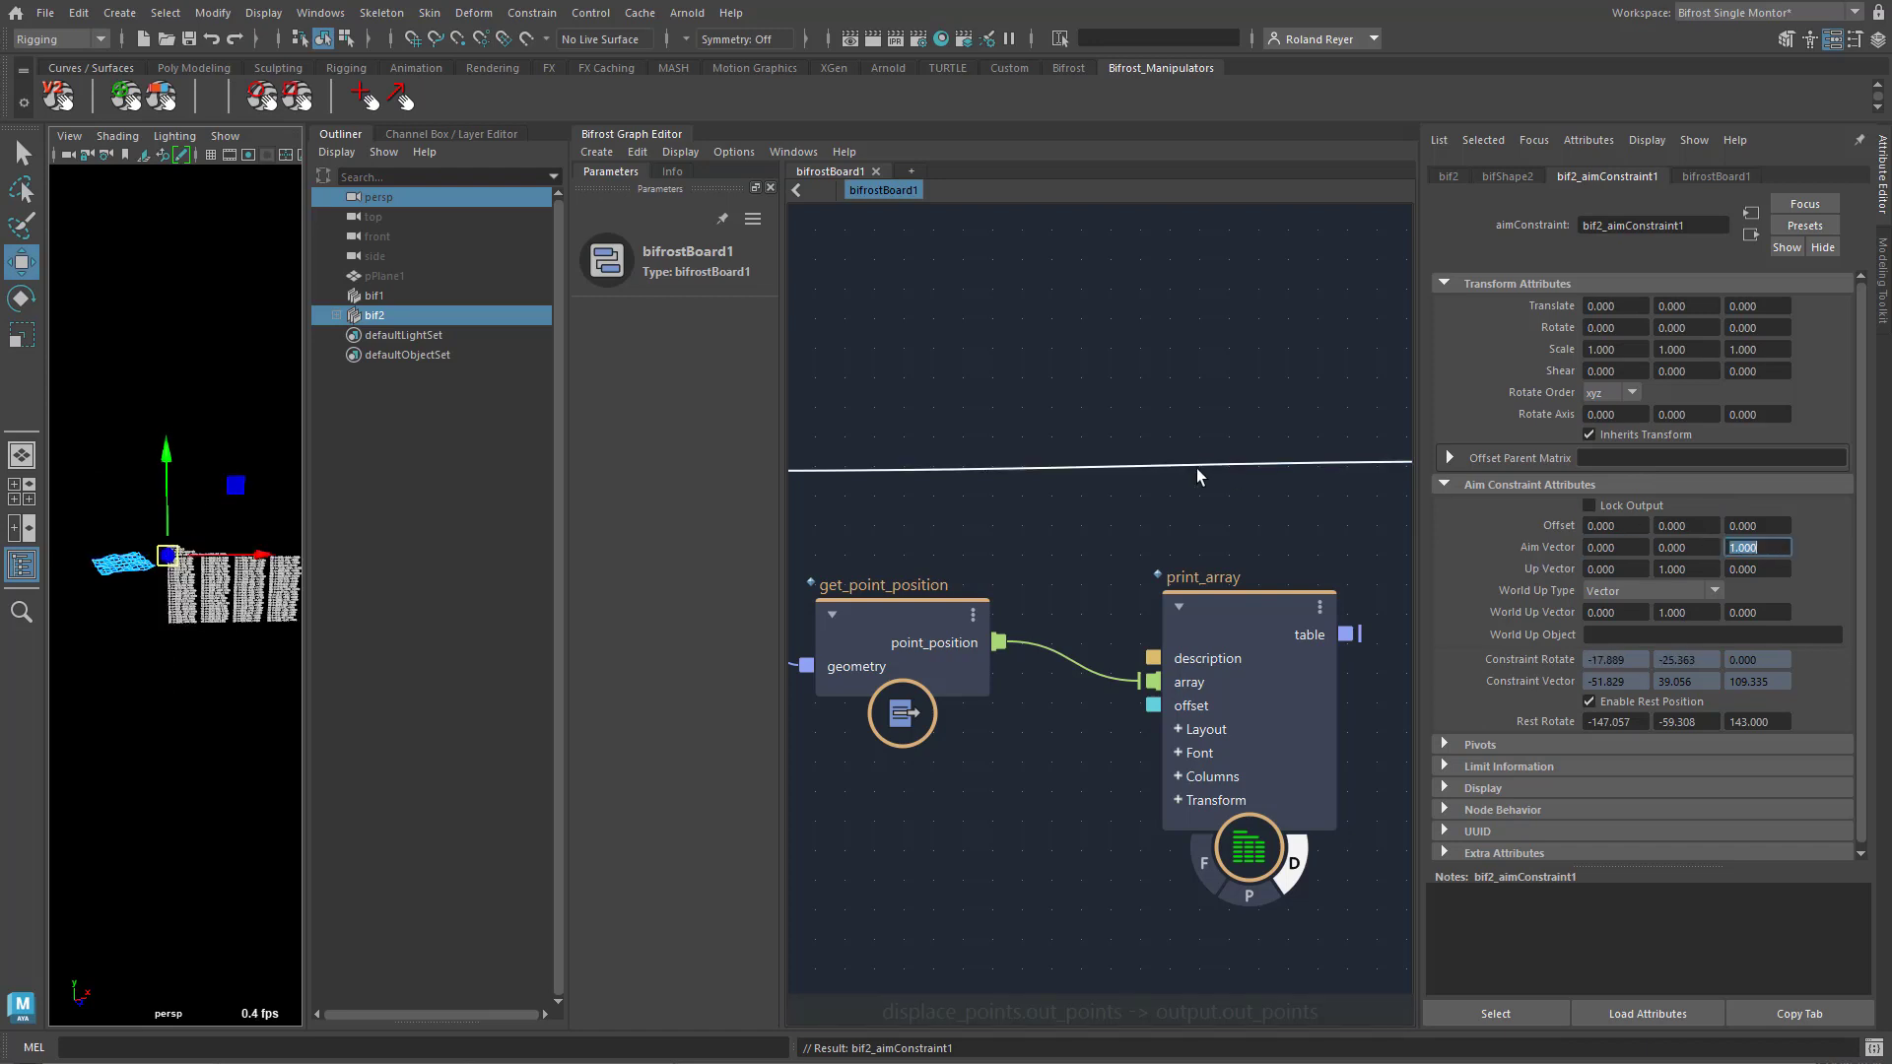
{"action": "left_click", "coordinate": [207, 780]}
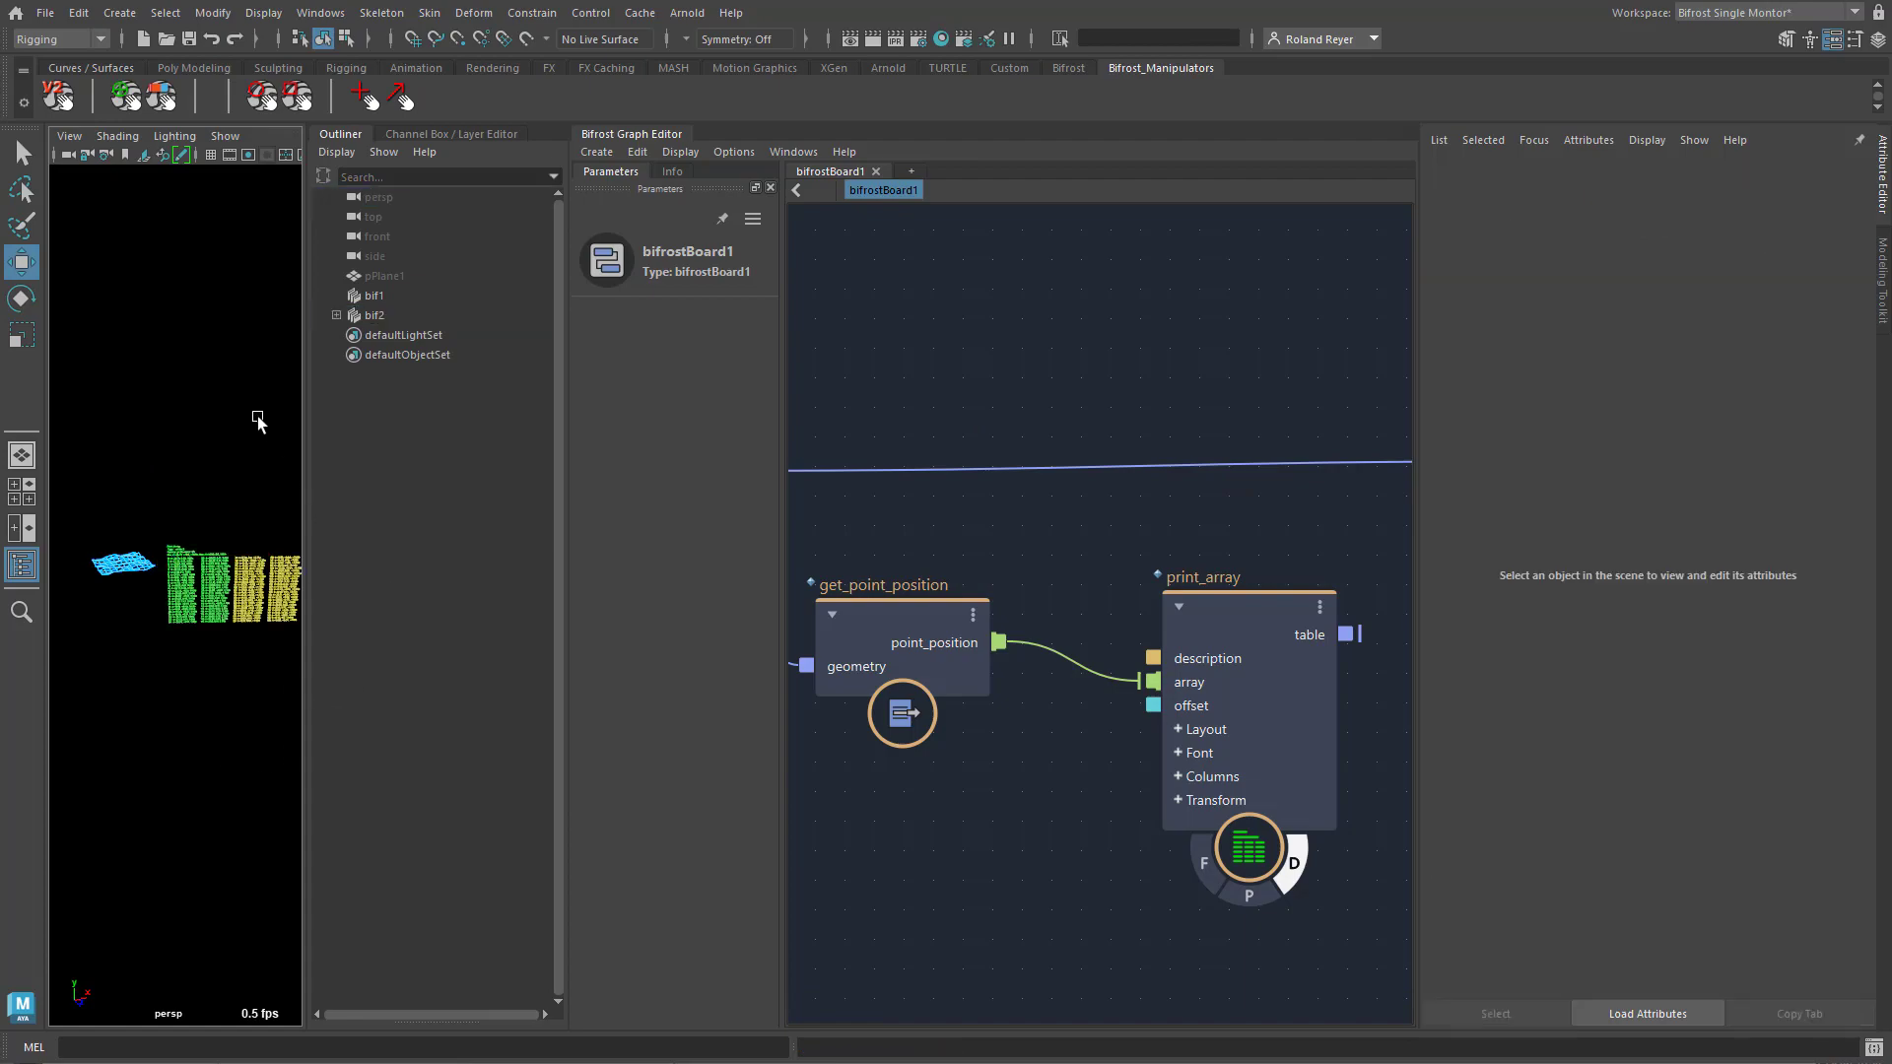
{"action": "left_click", "coordinate": [1864, 169]}
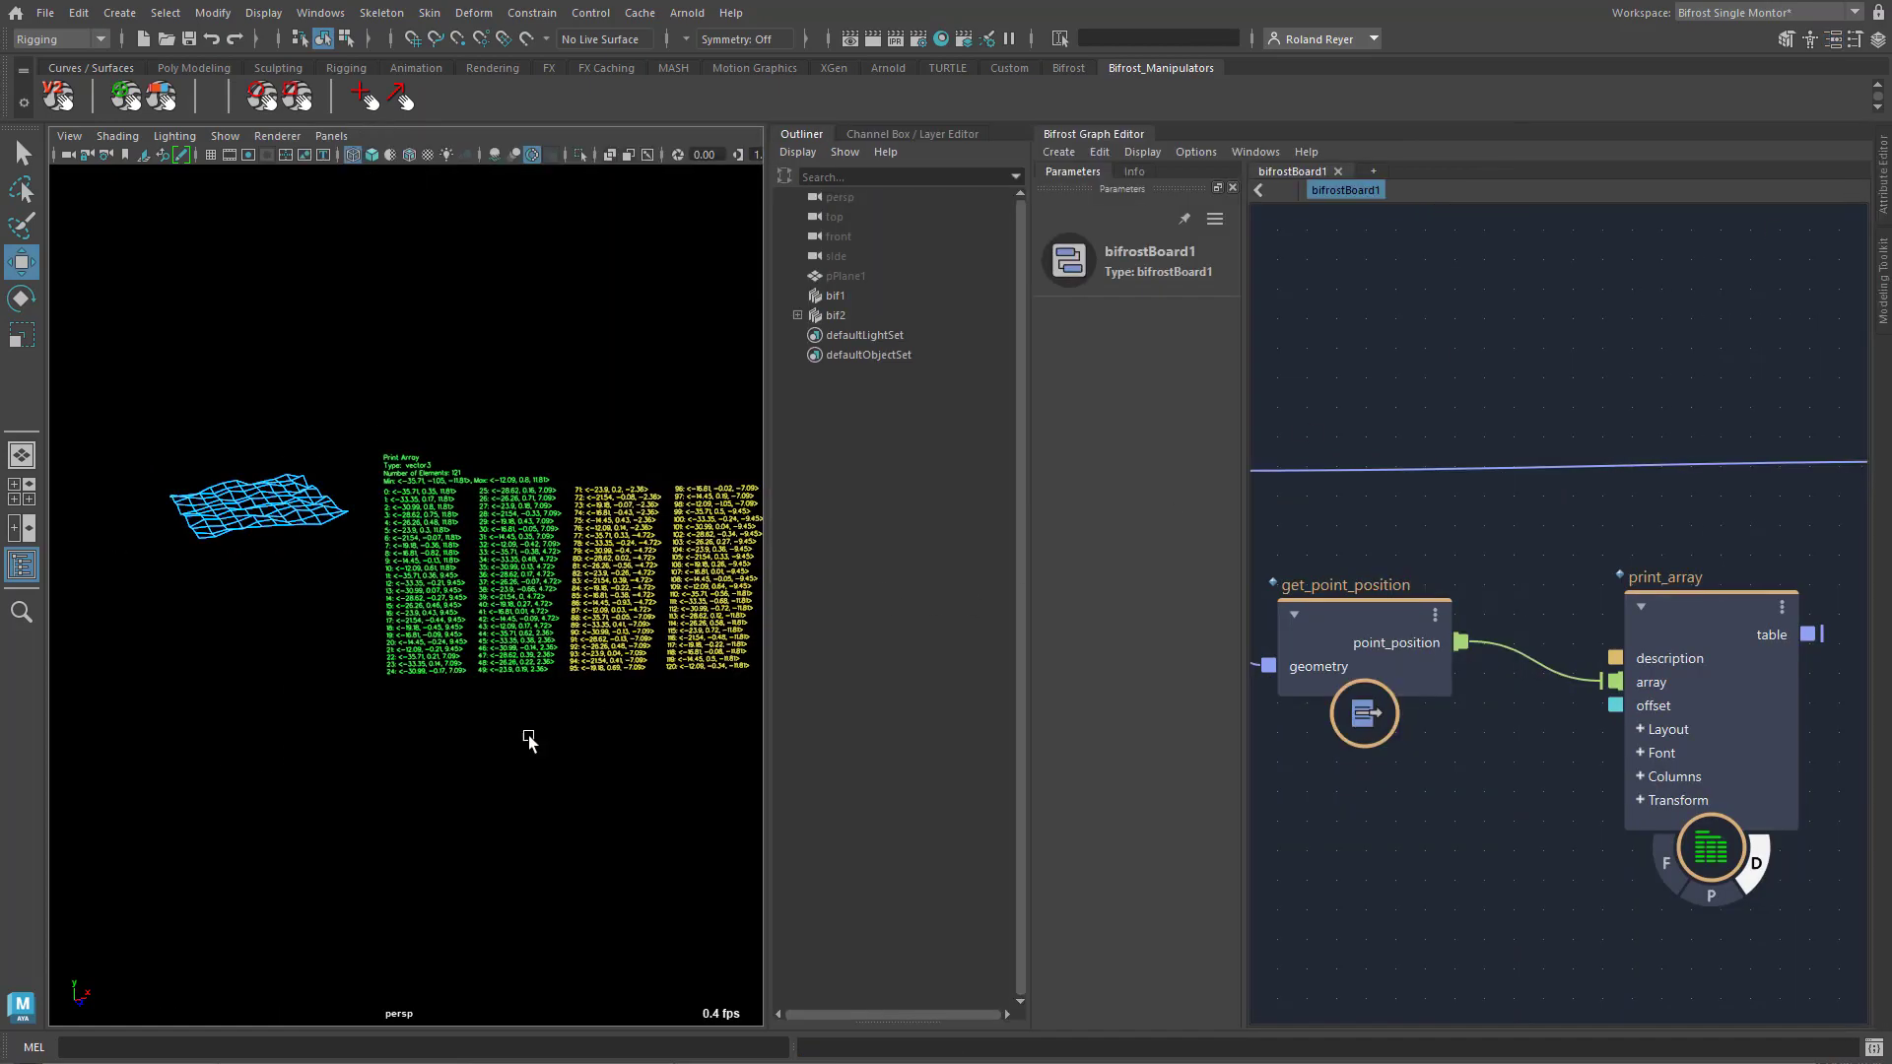
Set bif2's aim constraint to World Up Type Object Rotation Up with persp as World Up Object, and check the table while orbiting
{"action": "left_click_drag", "start_coordinate": [524, 774], "coordinate": [366, 767], "text": "alt"}
{"action": "left_click_drag", "start_coordinate": [571, 422], "coordinate": [438, 459], "text": "alt"}
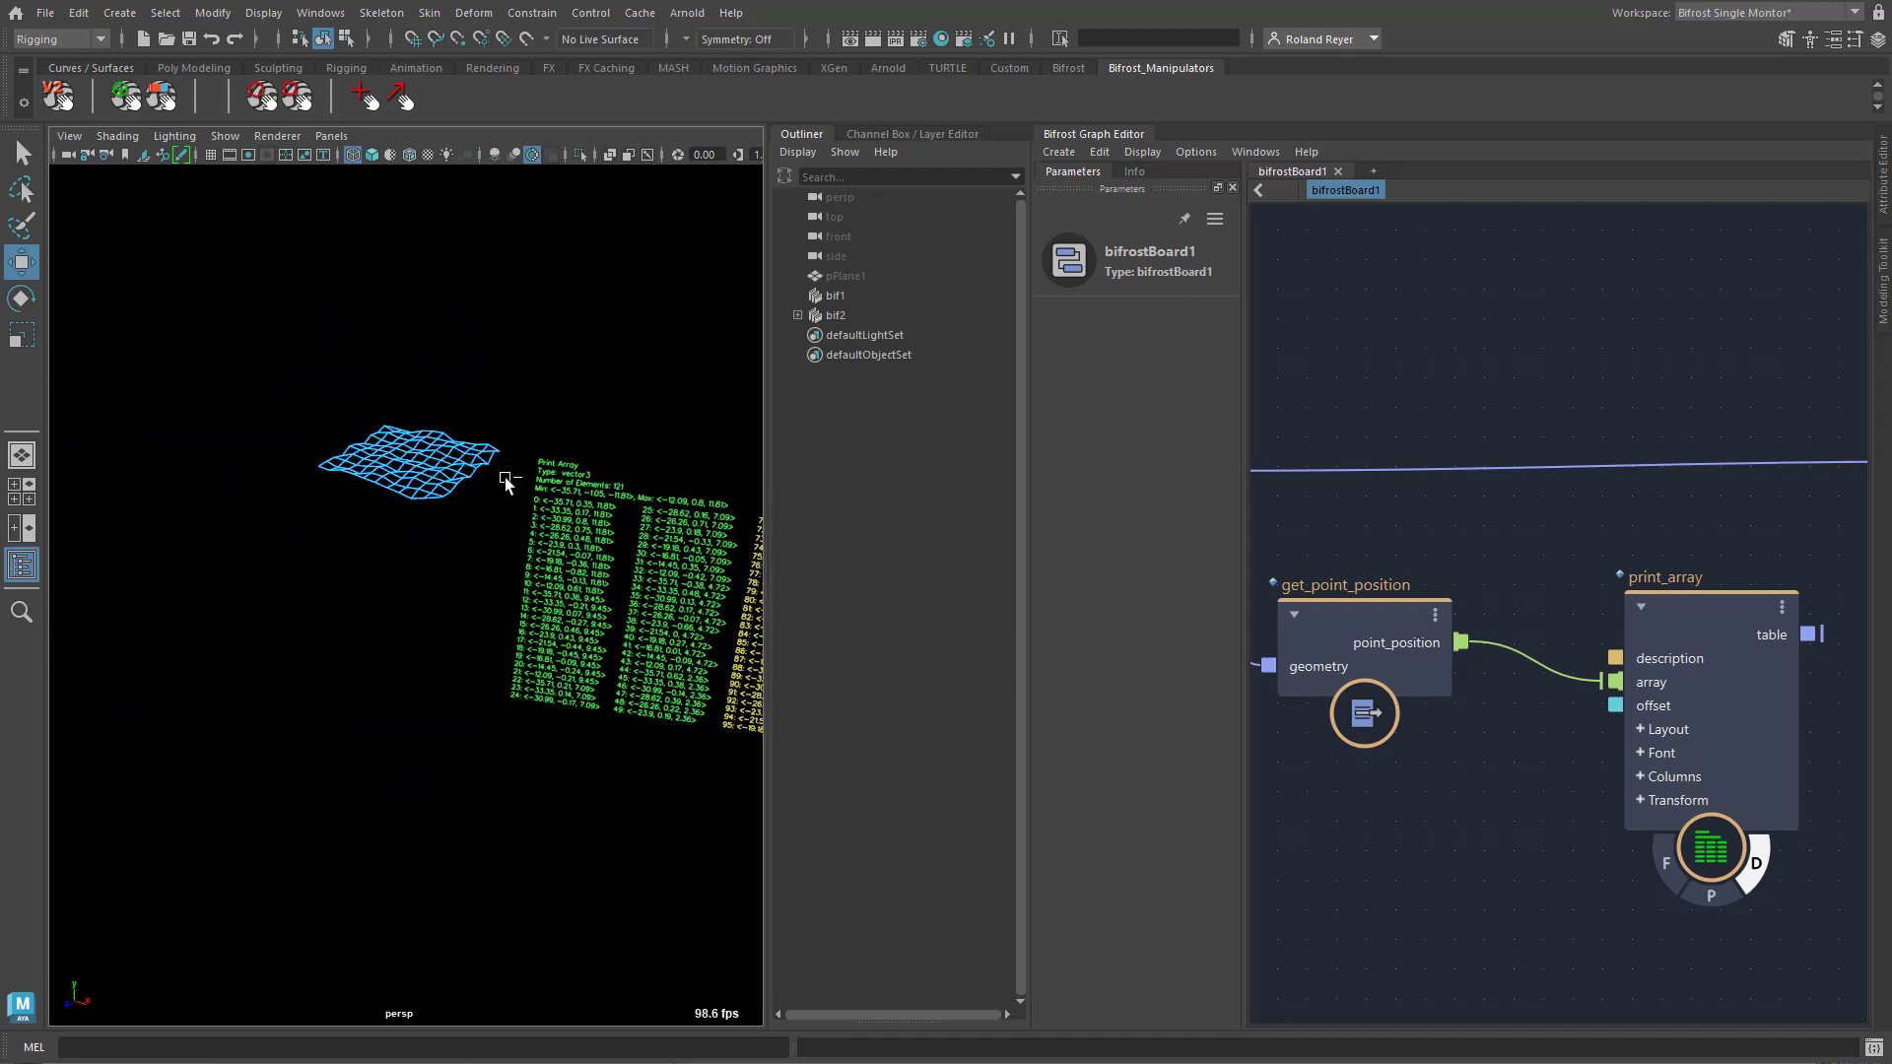
{"action": "left_click", "coordinate": [669, 658]}
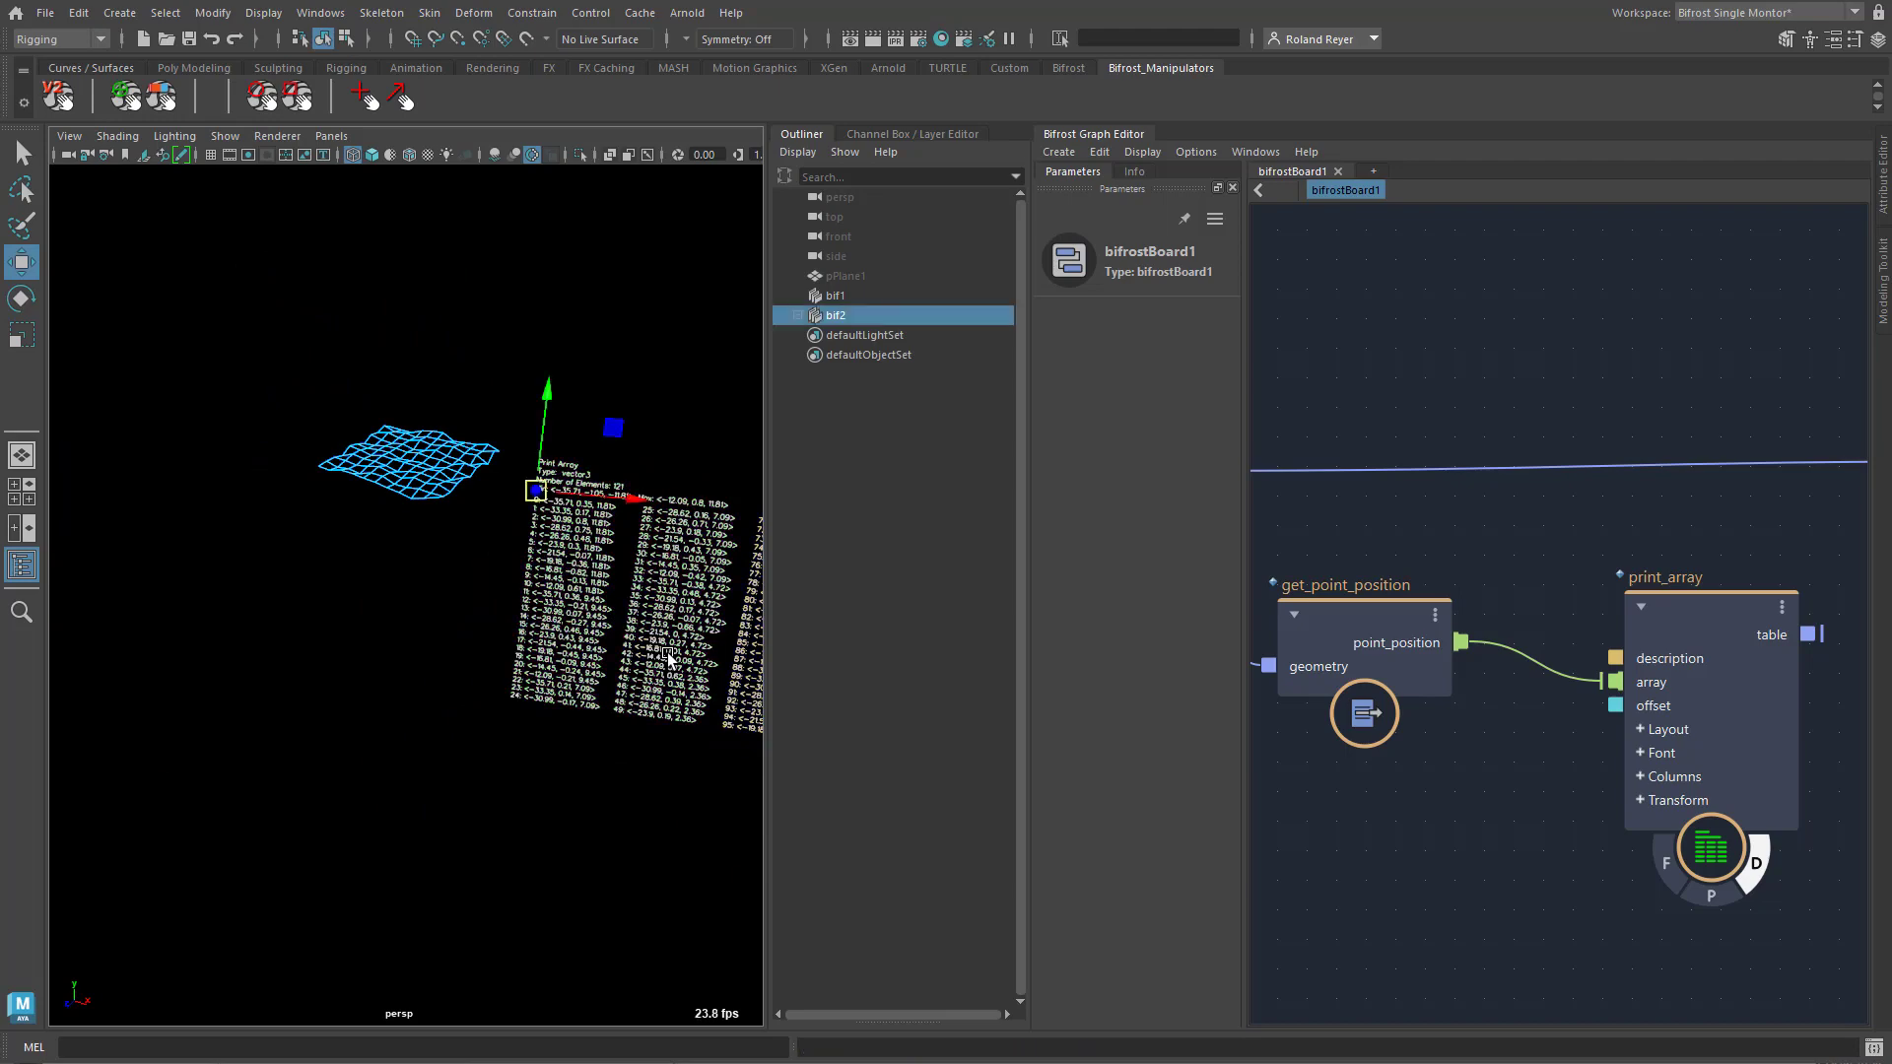
{"action": "key", "text": "ctrl+a"}
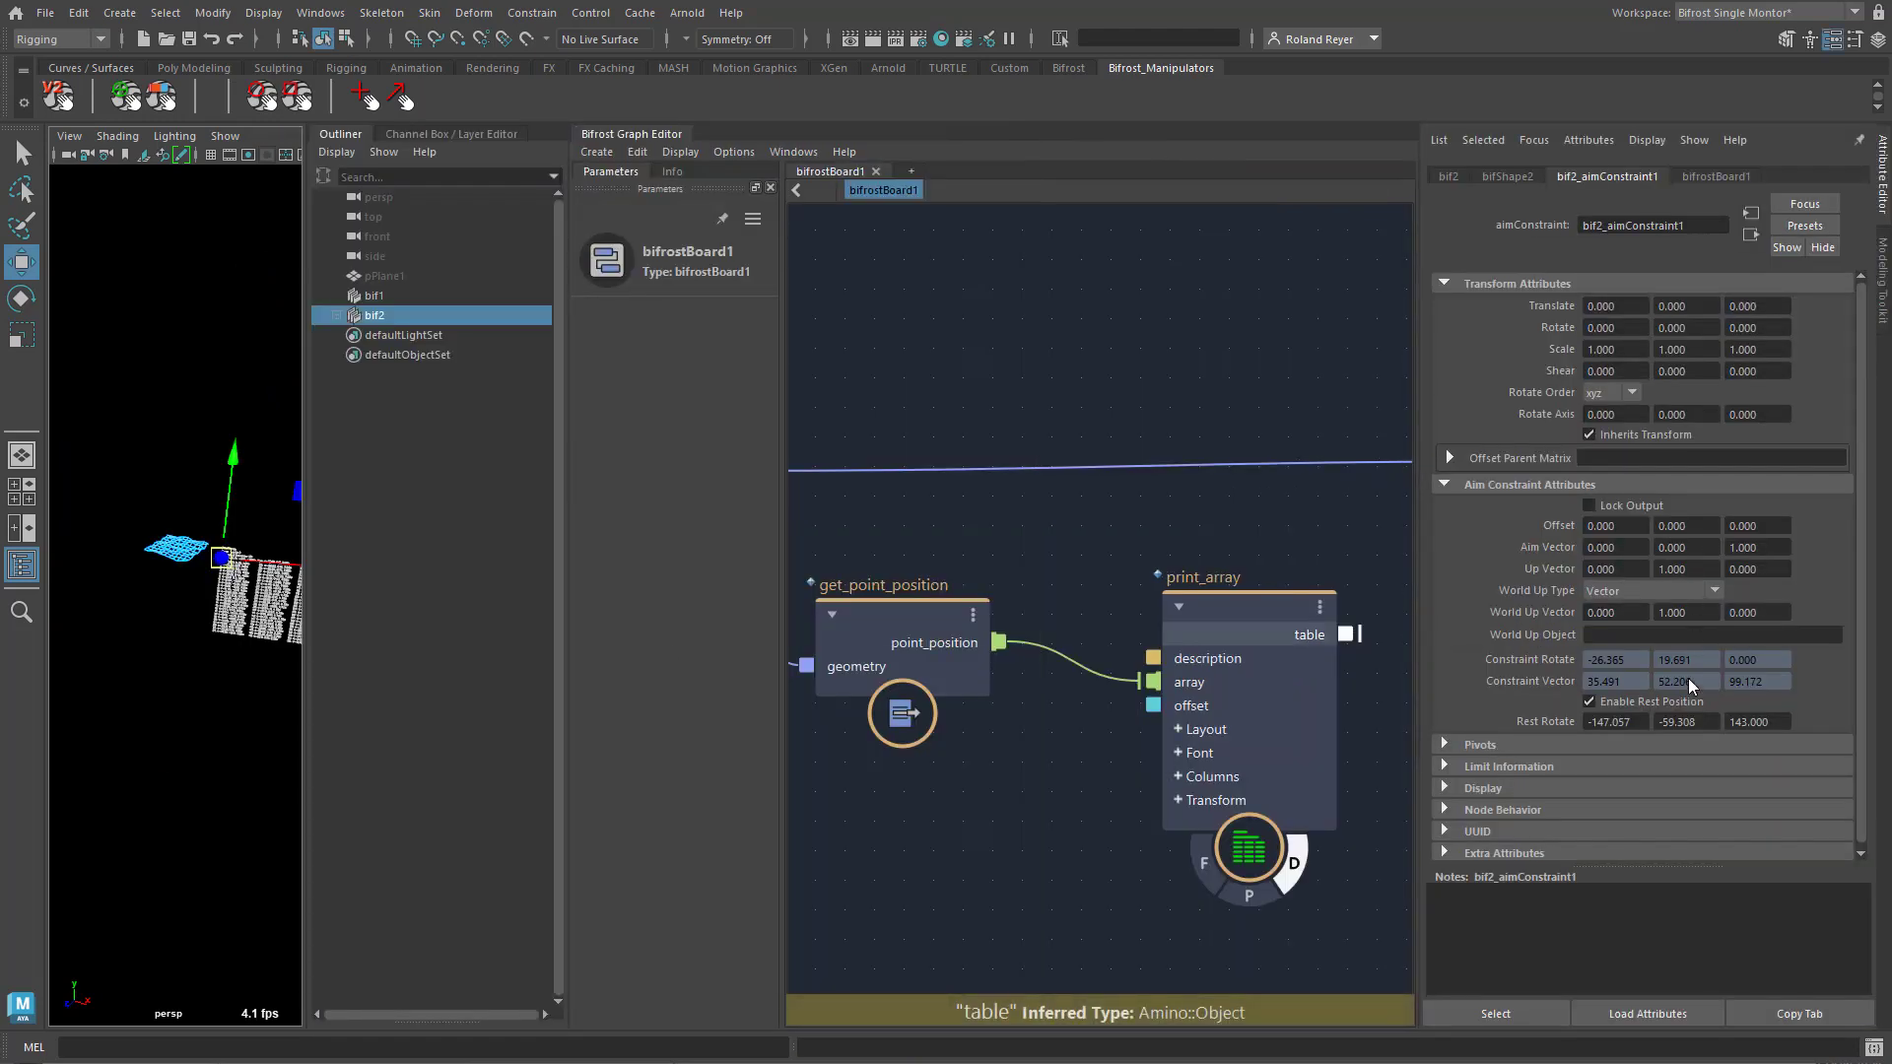
{"action": "left_click", "coordinate": [1692, 613]}
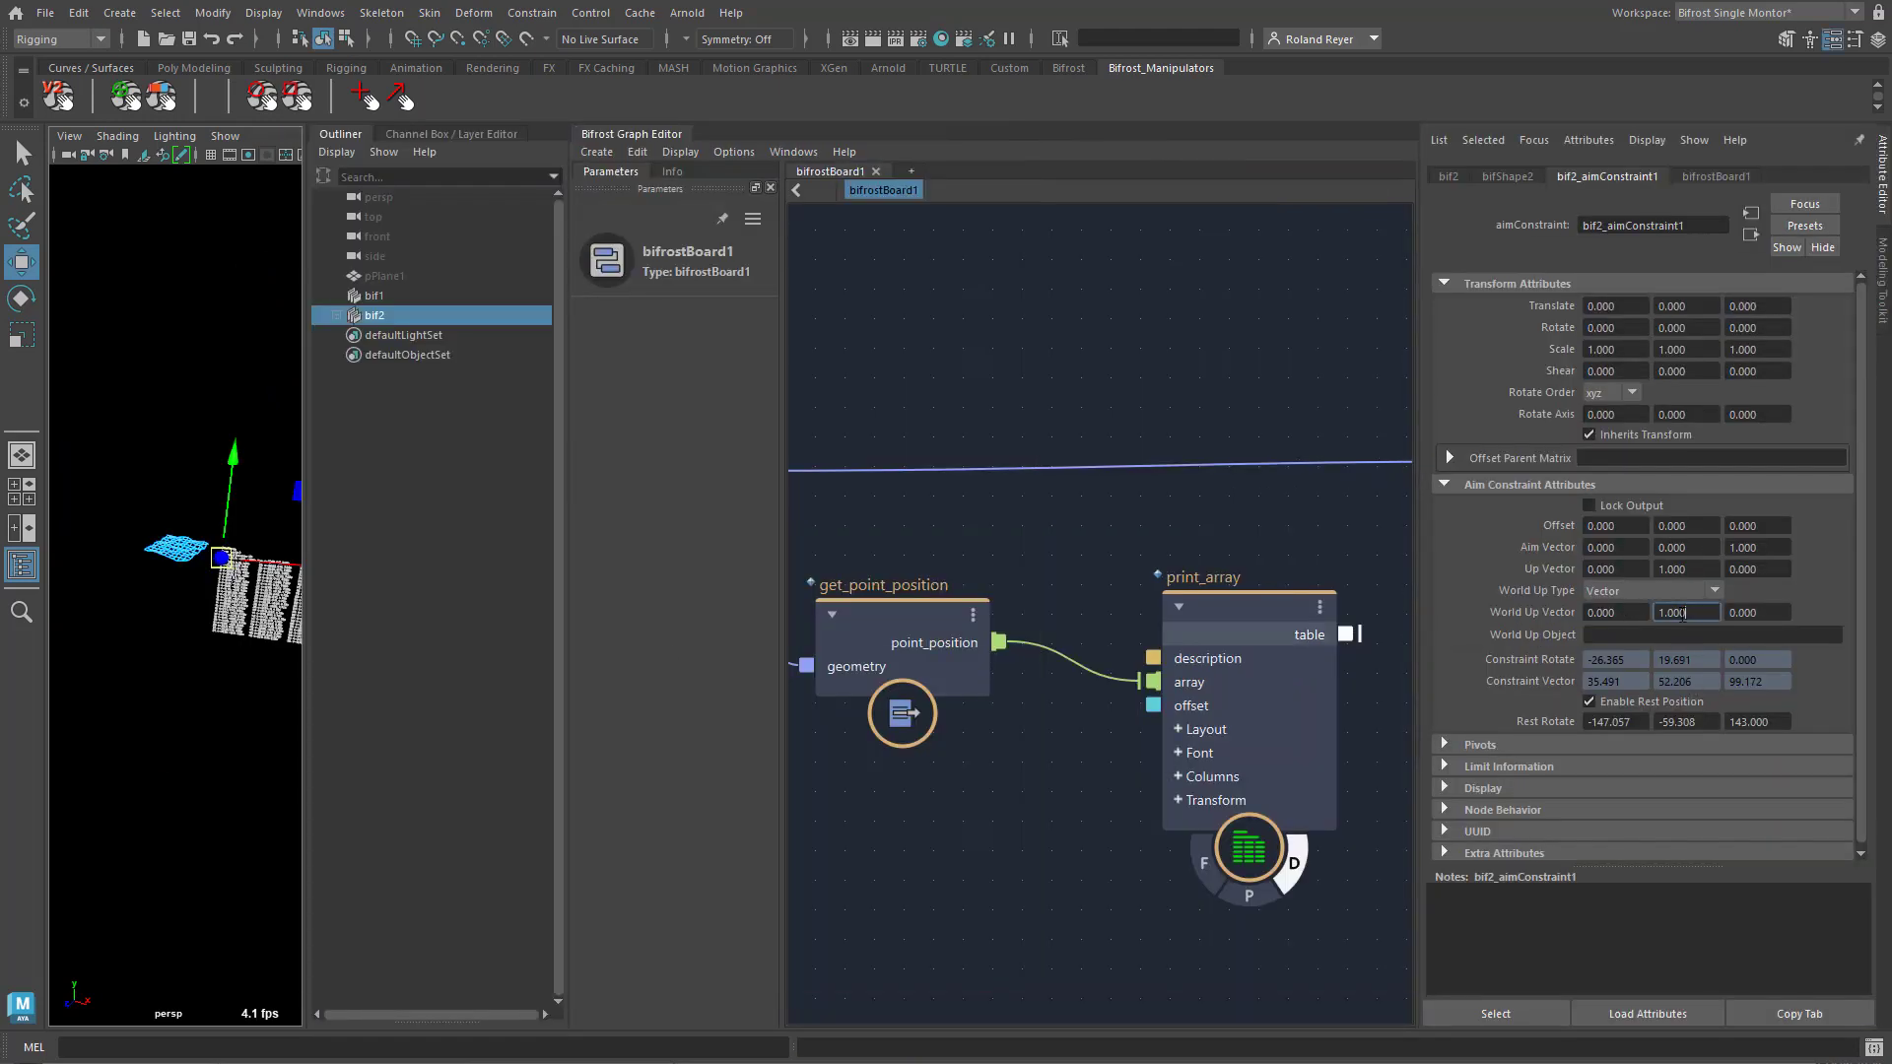
{"action": "left_click", "coordinate": [1628, 593]}
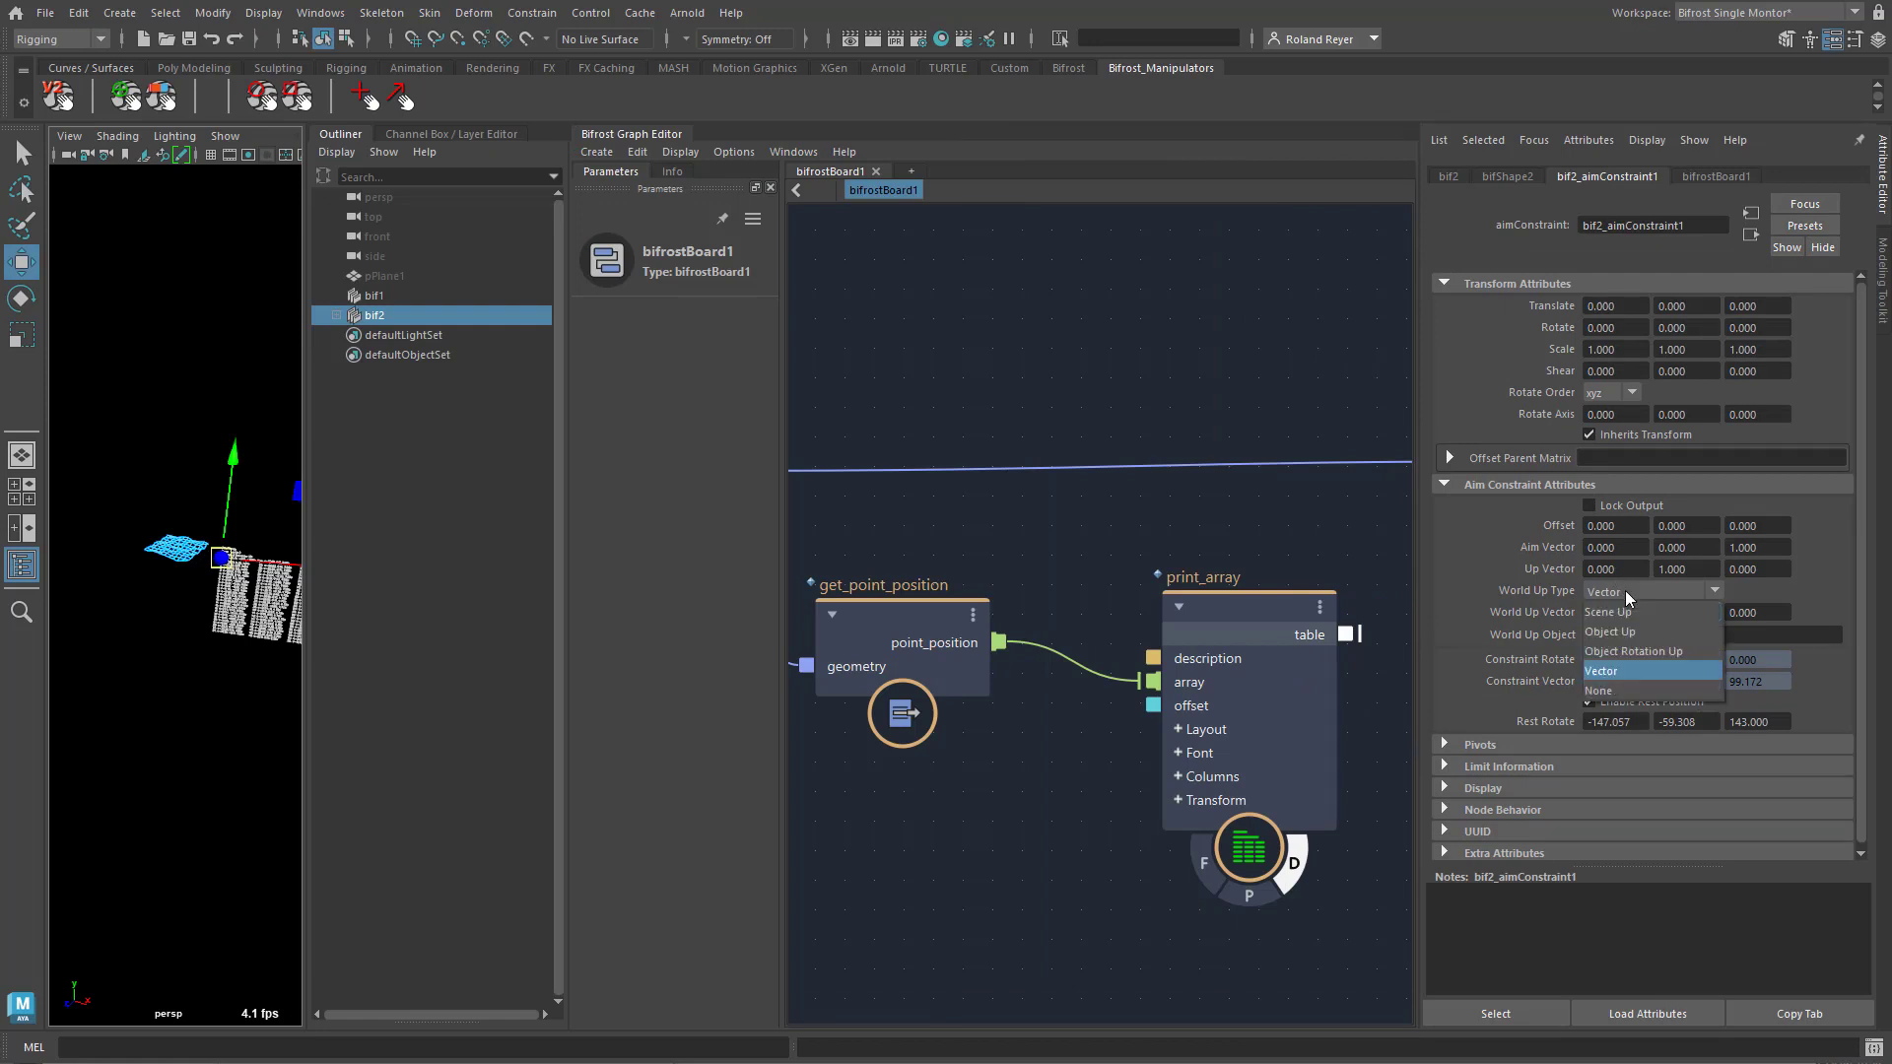
{"action": "left_click", "coordinate": [1647, 655]}
{"action": "left_click", "coordinate": [1624, 636]}
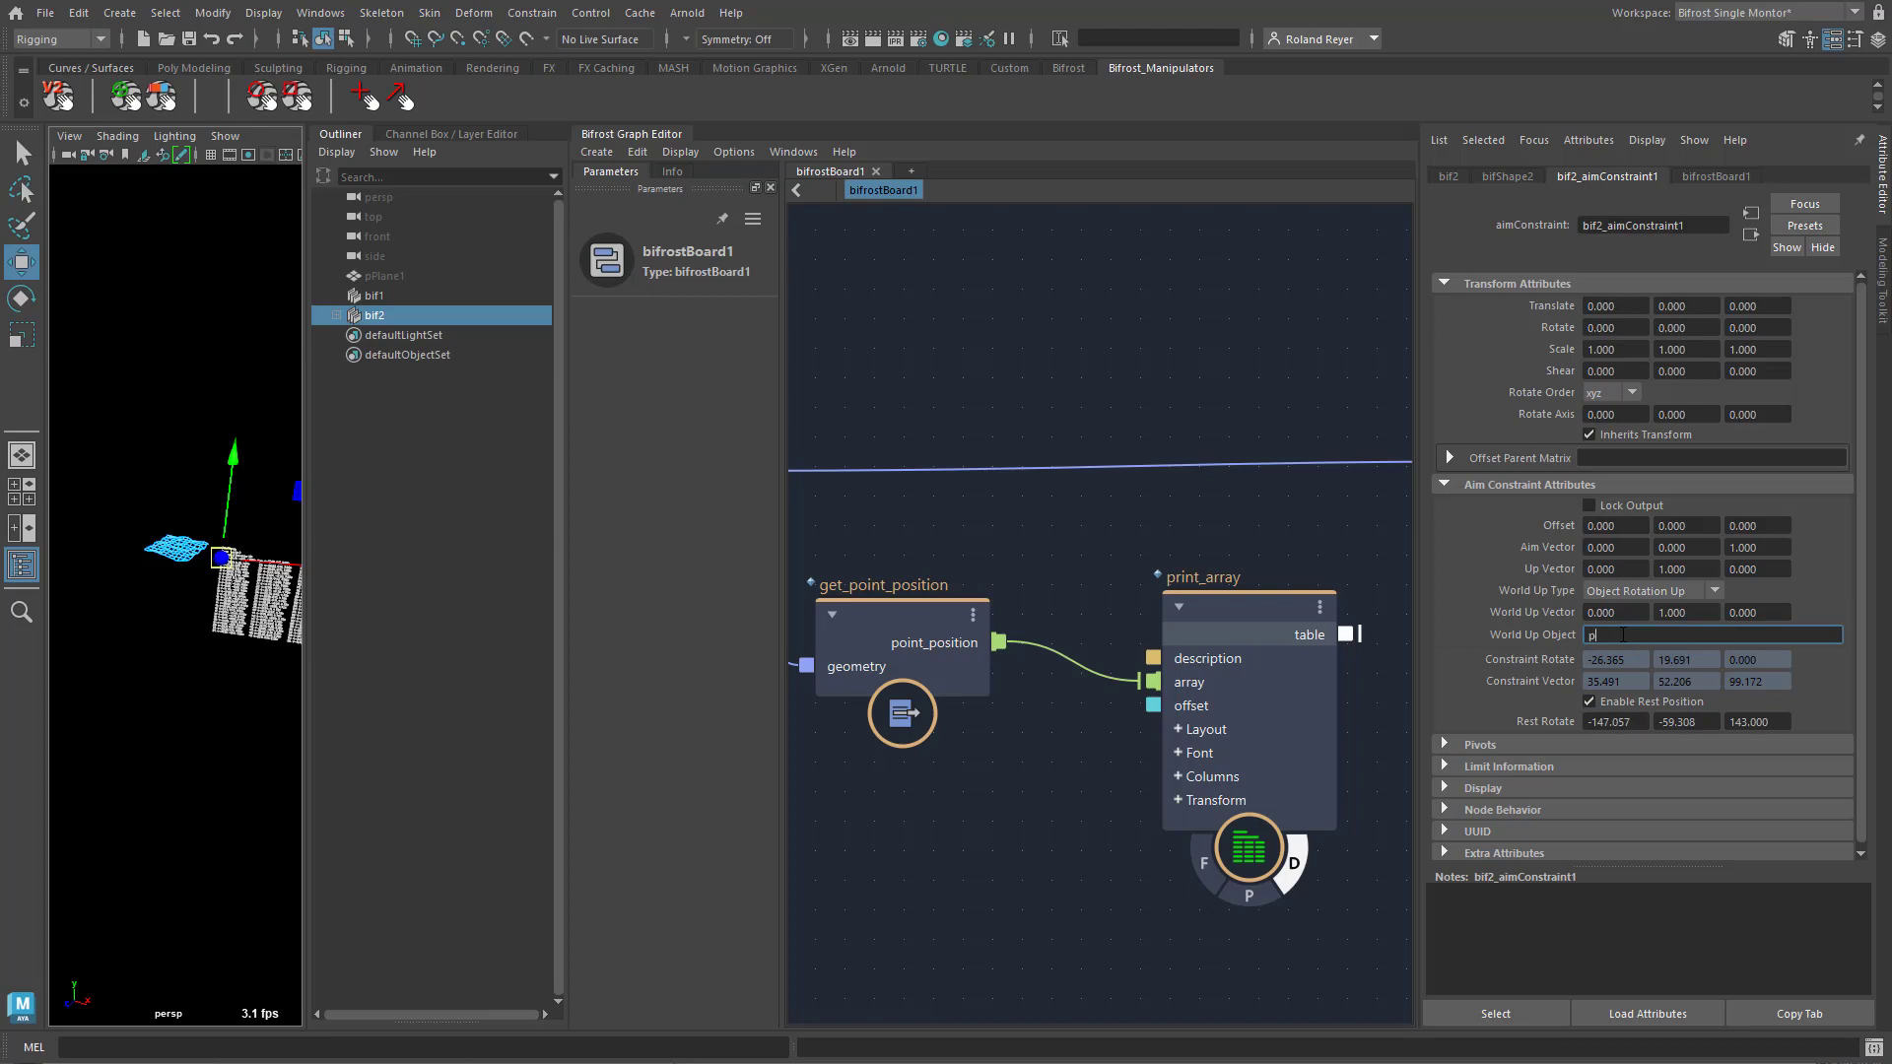
{"action": "type", "text": "persp"}
{"action": "key", "text": "Return"}
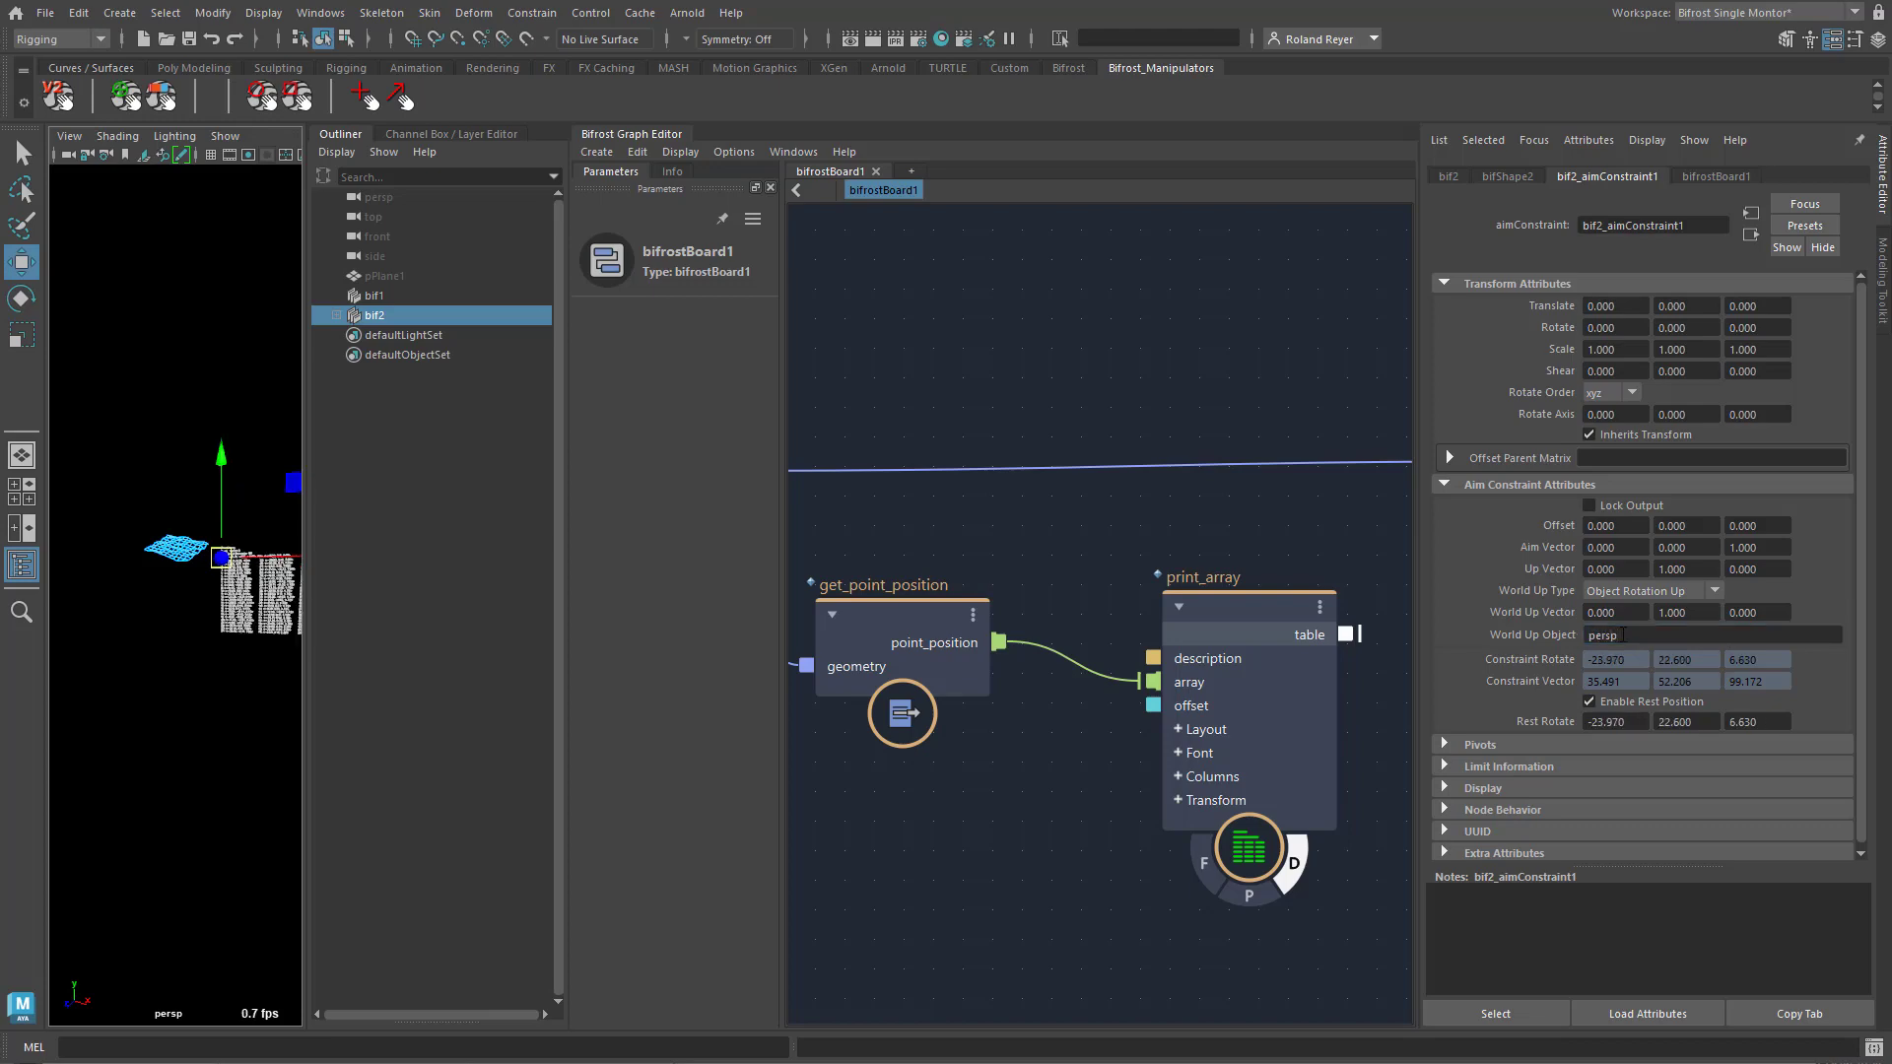
{"action": "left_click", "coordinate": [1881, 200]}
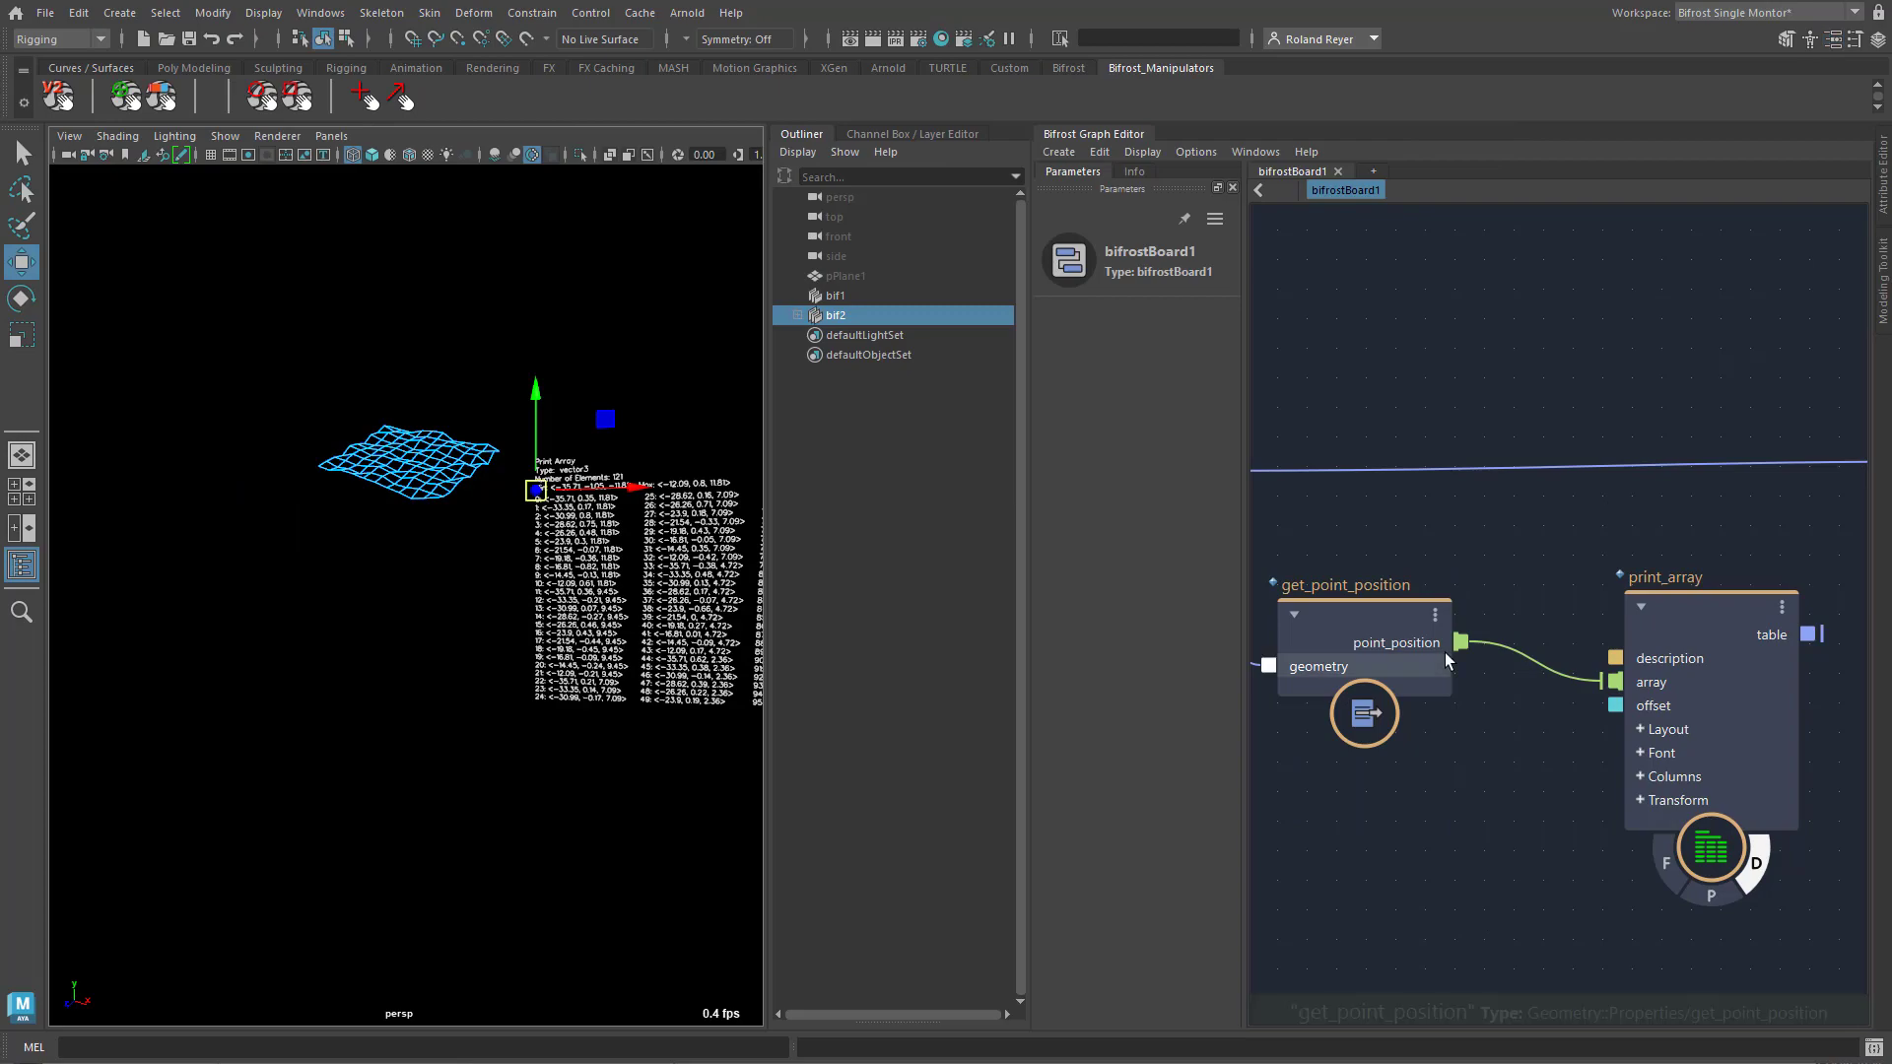
{"action": "left_click", "coordinate": [526, 775]}
{"action": "left_click_drag", "start_coordinate": [405, 815], "coordinate": [246, 786], "text": "alt"}
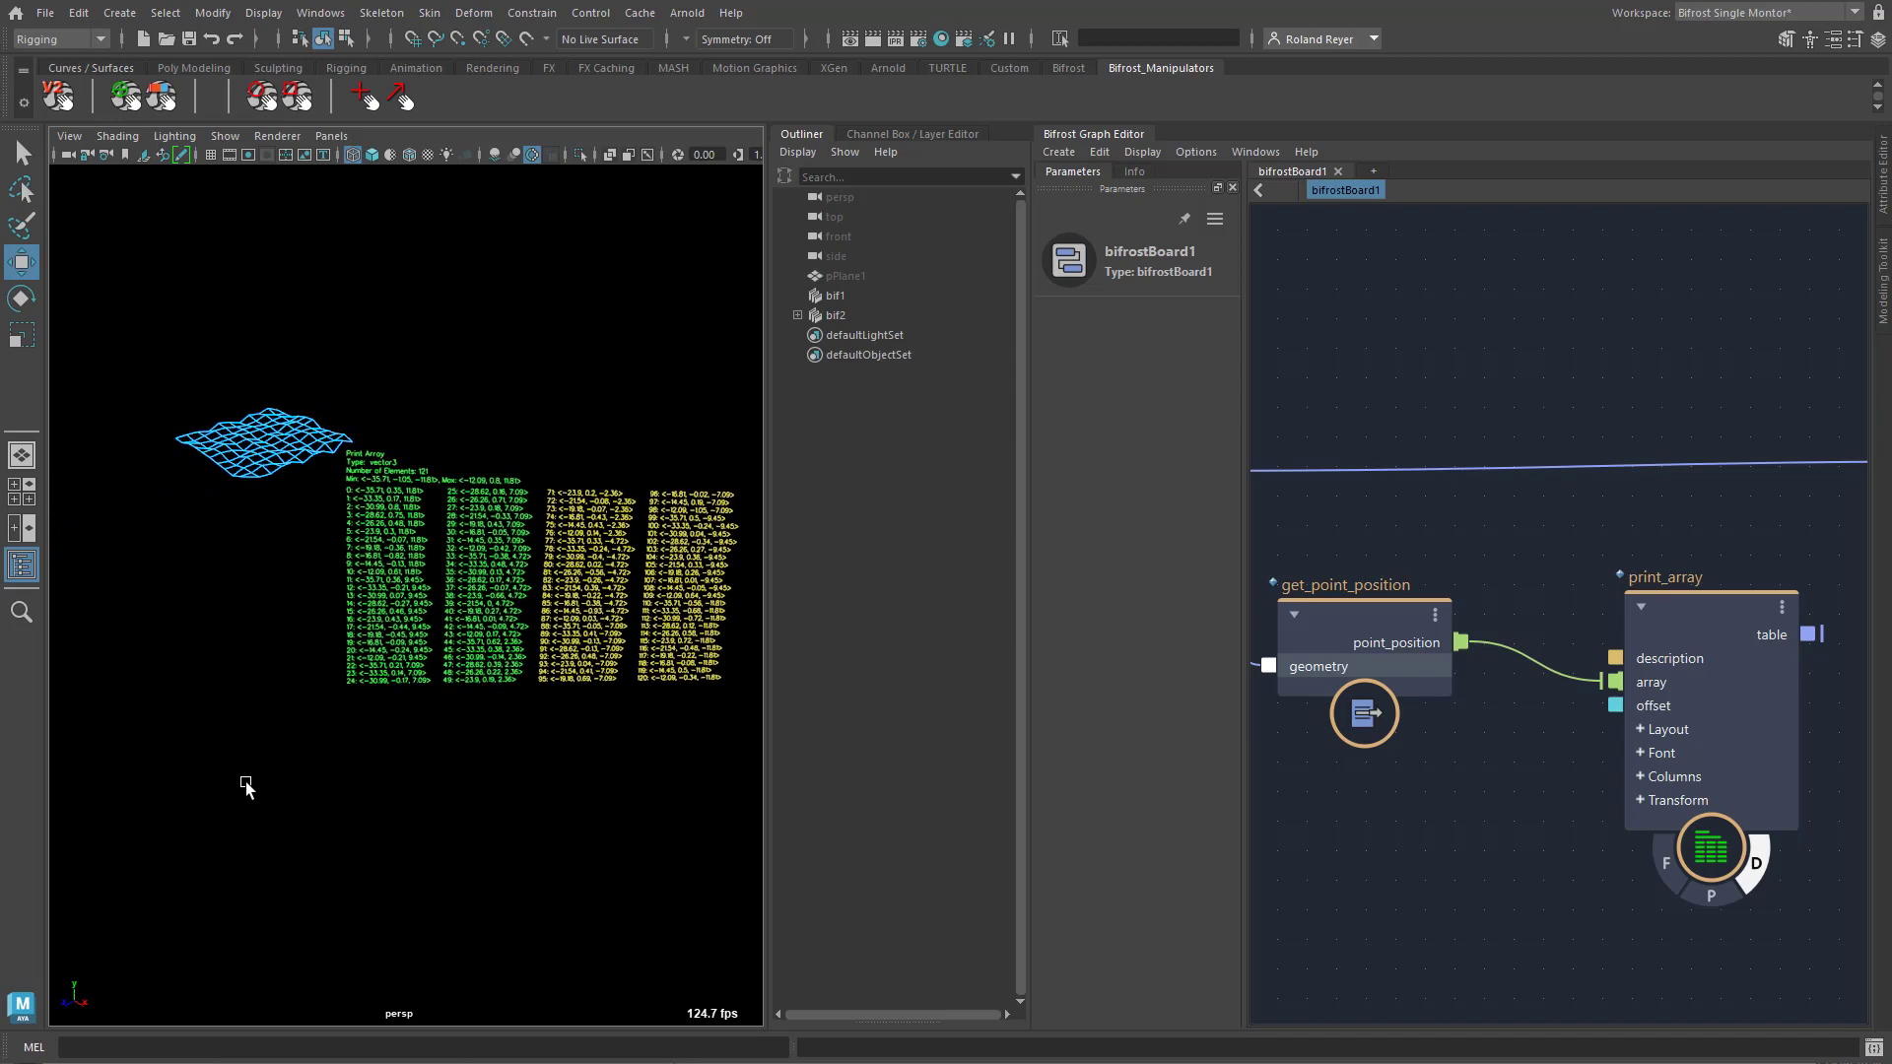
{"action": "left_click_drag", "start_coordinate": [1710, 604], "coordinate": [1723, 563]}
Shift the four_values_to_string node slightly and set pPlane1's Subdivisions Width to 14 to update the printed mesh info
{"action": "mouse_move", "coordinate": [552, 833]}
{"action": "left_mouse_down", "text": "alt"}
{"action": "mouse_move", "coordinate": [516, 828]}
{"action": "mouse_move", "coordinate": [521, 771]}
{"action": "mouse_move", "coordinate": [523, 848]}
{"action": "mouse_move", "coordinate": [538, 841]}
{"action": "left_mouse_up", "text": "alt"}
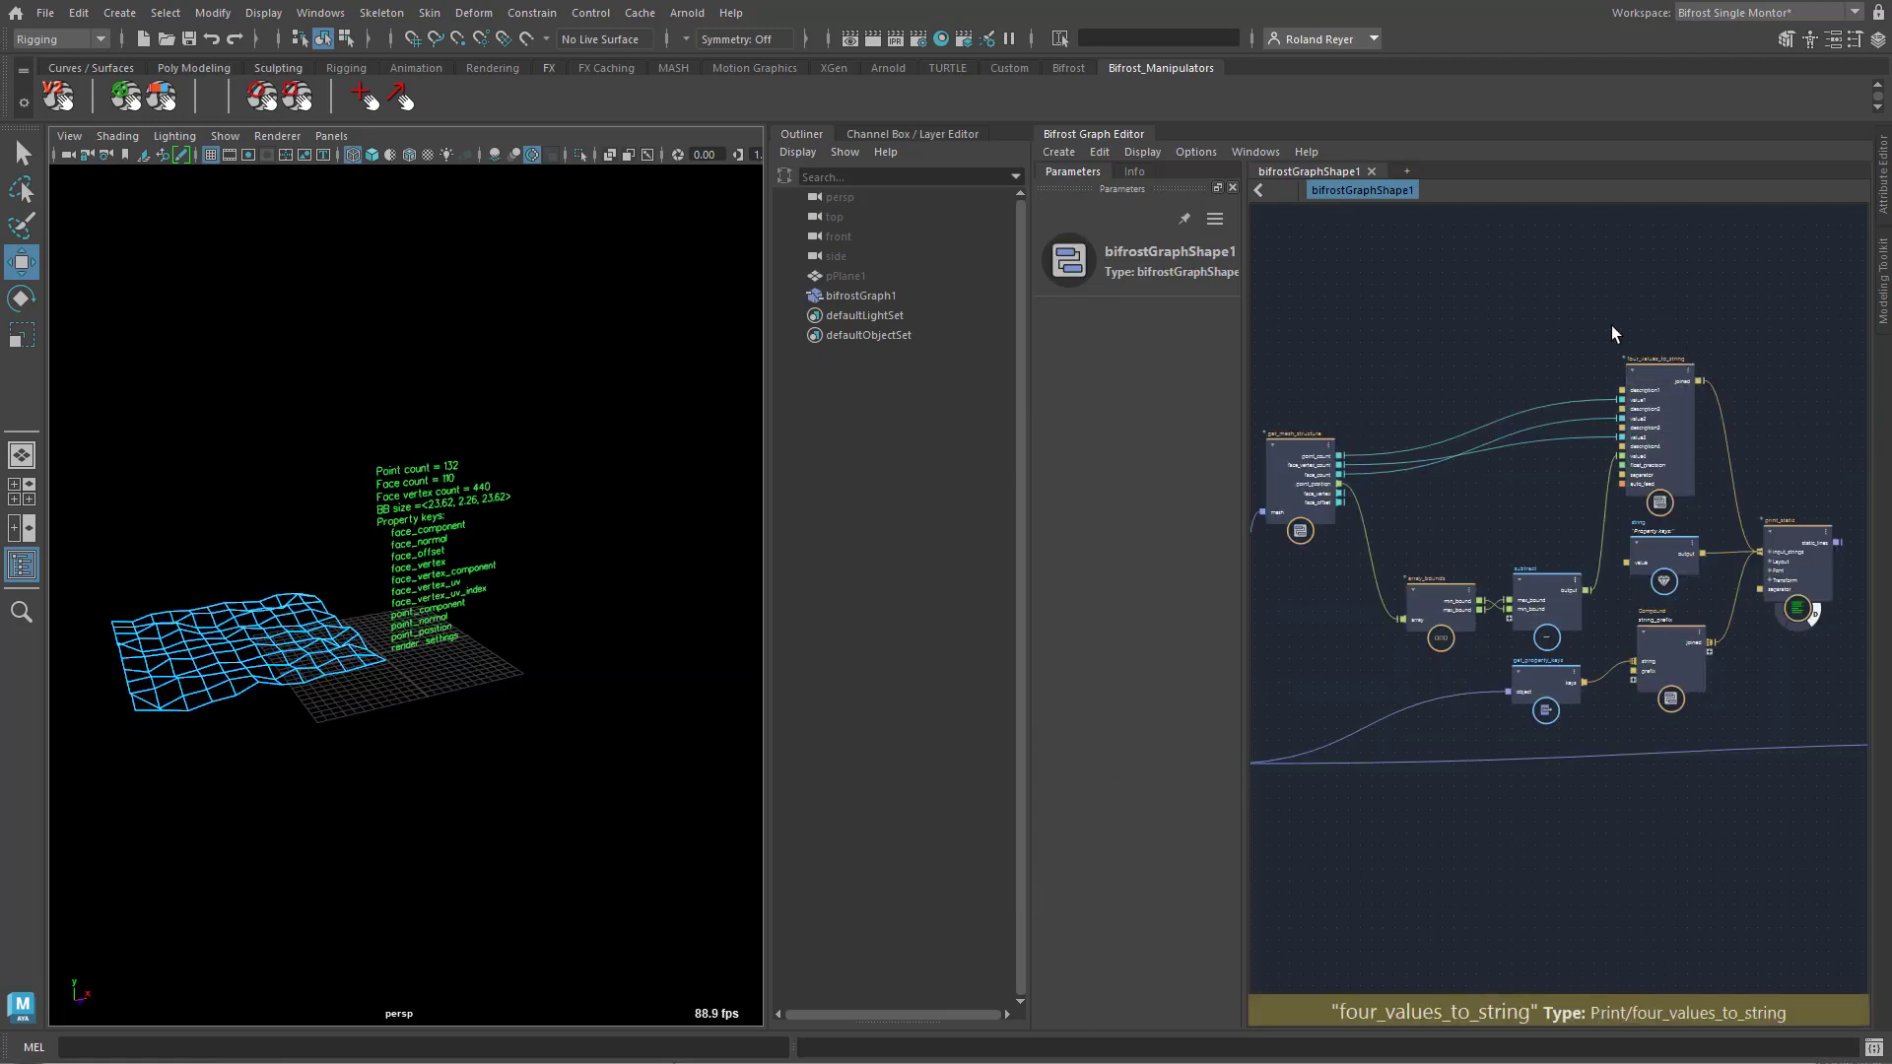
{"action": "left_click_drag", "start_coordinate": [1663, 369], "coordinate": [1656, 376]}
{"action": "left_click_drag", "start_coordinate": [505, 795], "coordinate": [362, 613], "text": "alt"}
{"action": "left_click", "coordinate": [840, 278]}
{"action": "left_click", "coordinate": [887, 135]}
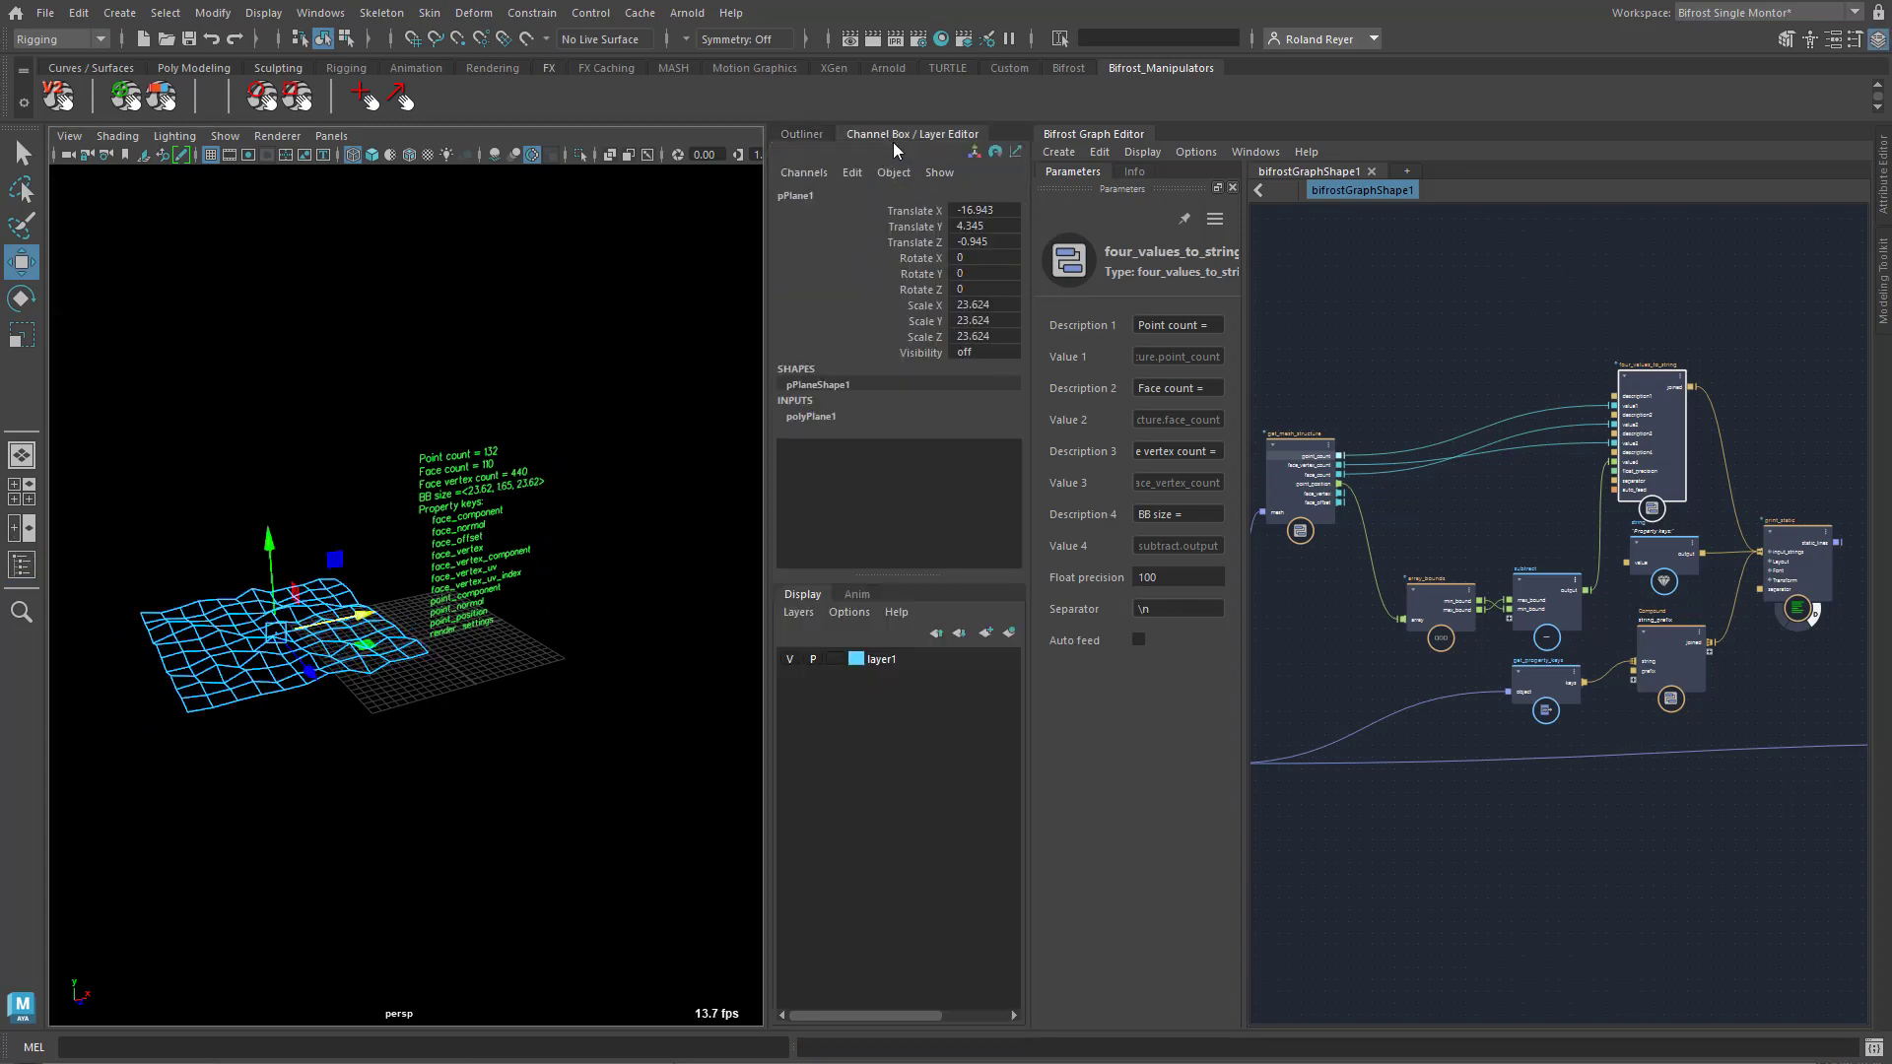
{"action": "left_click", "coordinate": [818, 417]}
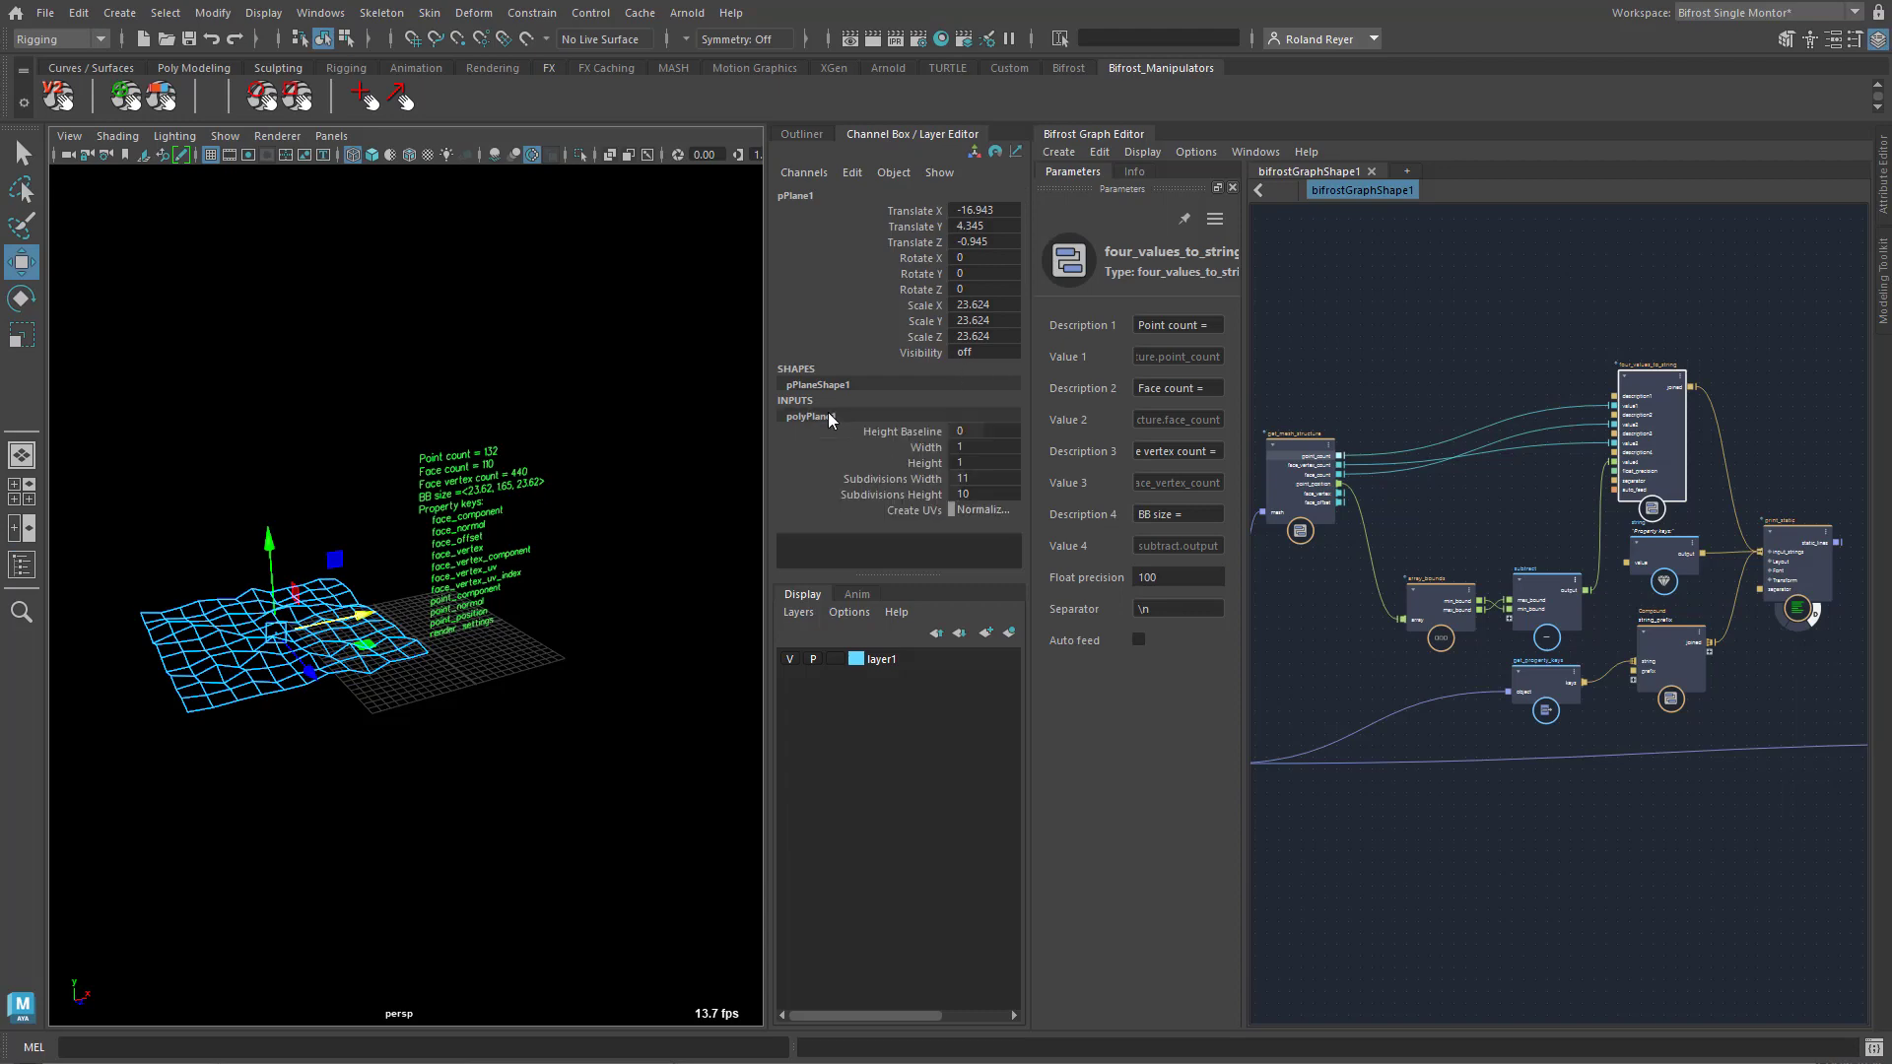
{"action": "left_click", "coordinate": [905, 482]}
{"action": "middle_click_drag", "start_coordinate": [443, 860], "coordinate": [477, 893]}
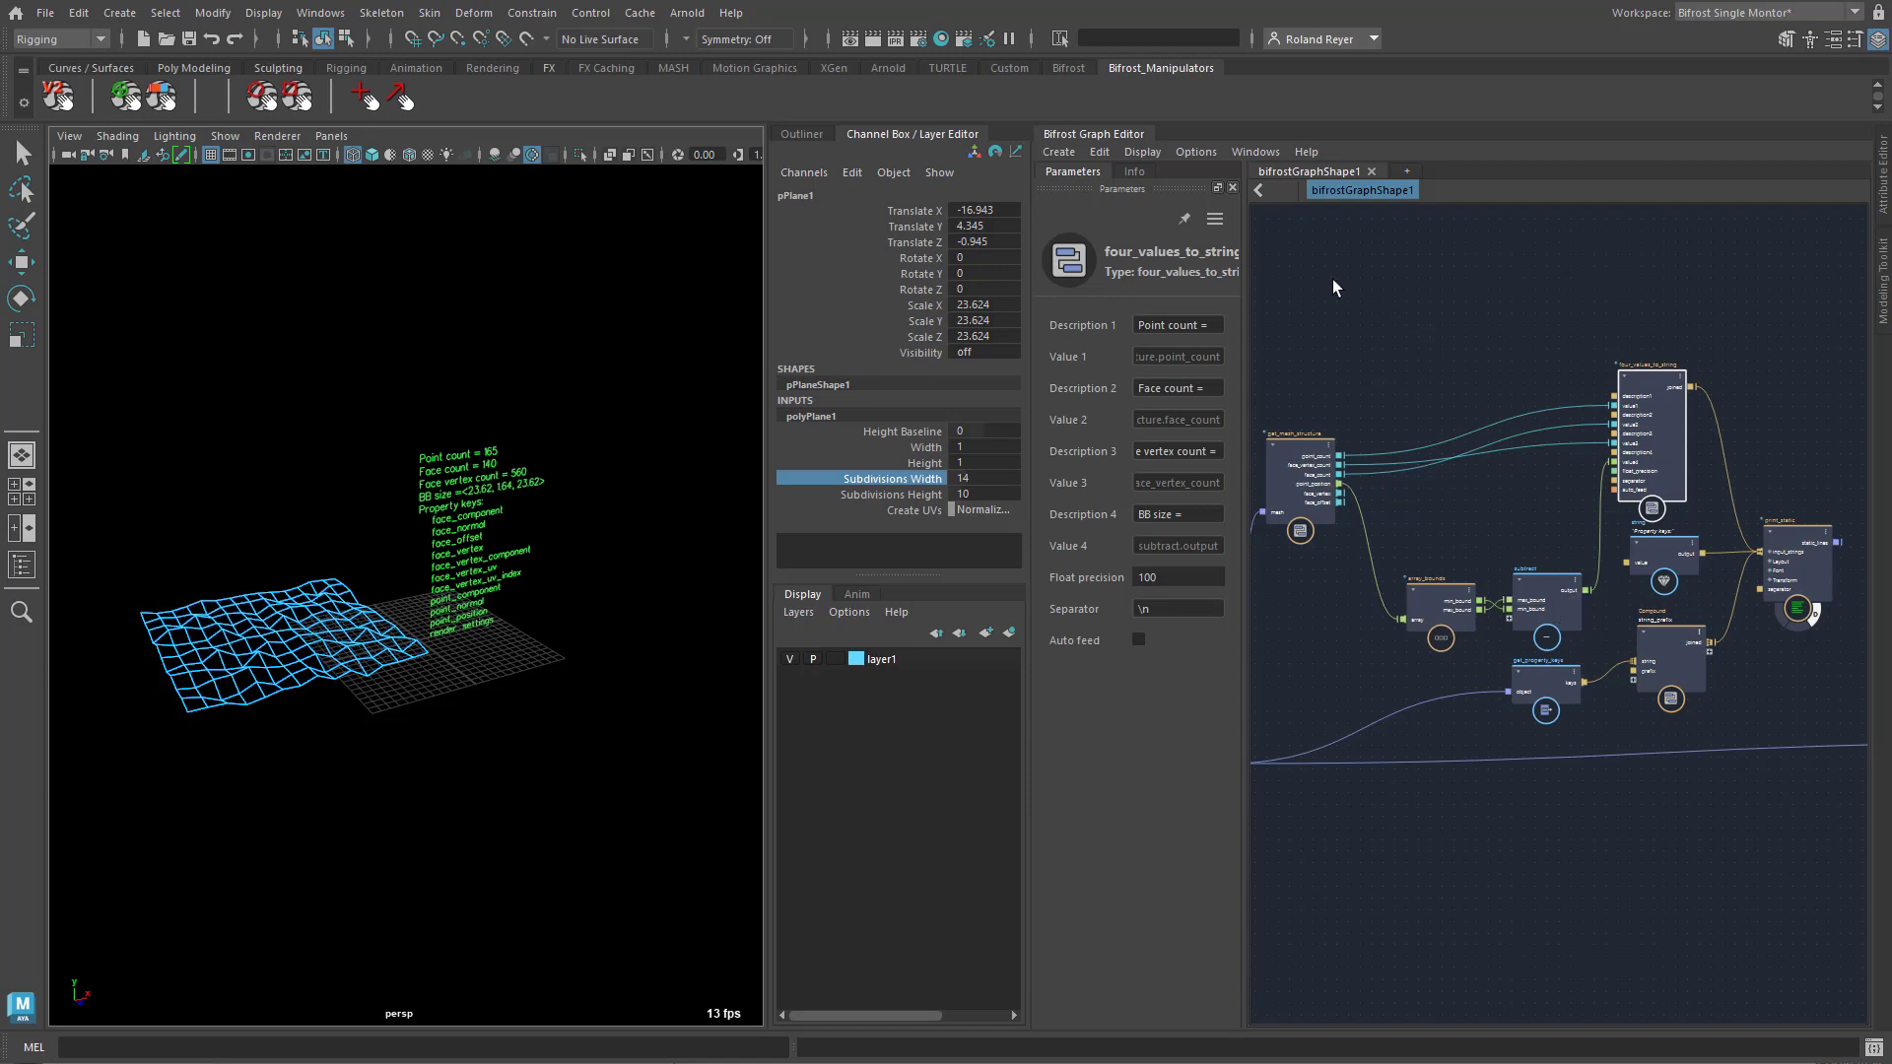
Pick the printed mesh info in the view with the Move tool, clear the selection, and return to the scene's object list
{"action": "left_click_drag", "start_coordinate": [558, 845], "coordinate": [533, 877], "text": "alt"}
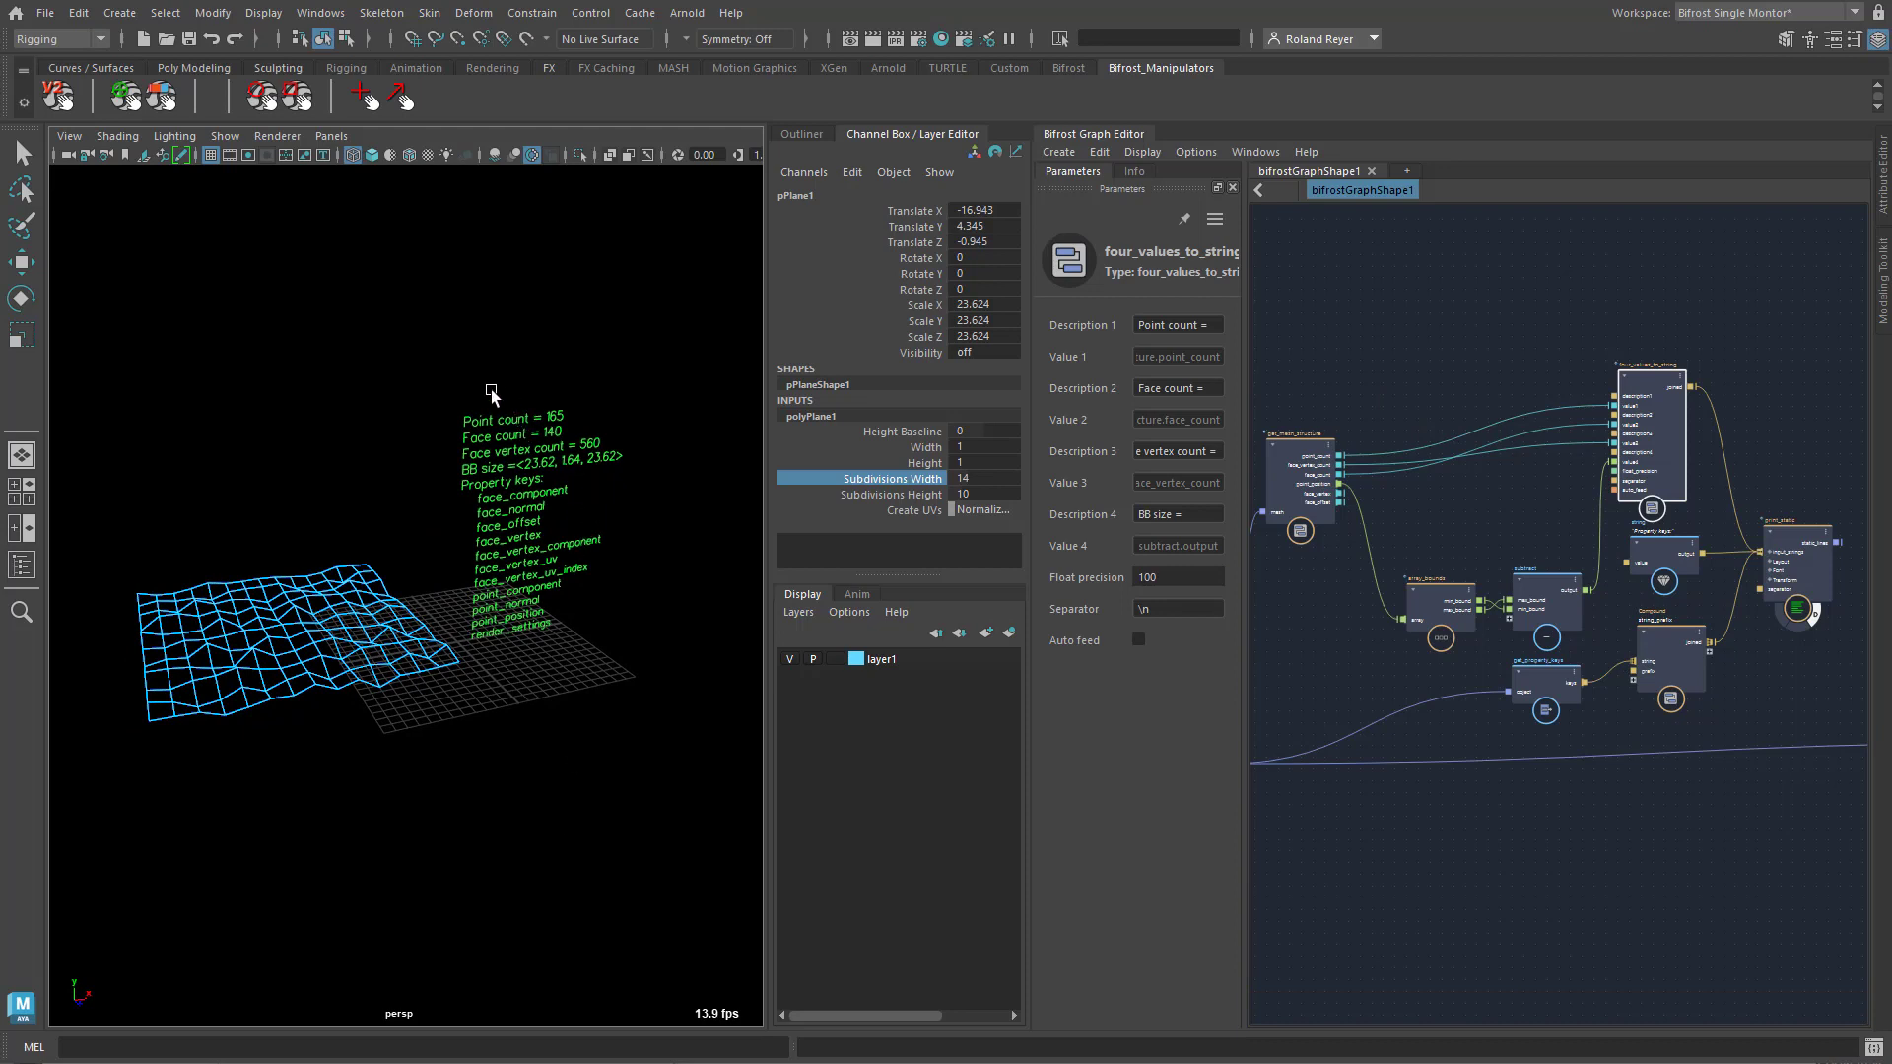
{"action": "left_click", "coordinate": [575, 584]}
{"action": "key", "text": "w"}
{"action": "left_click", "coordinate": [573, 824]}
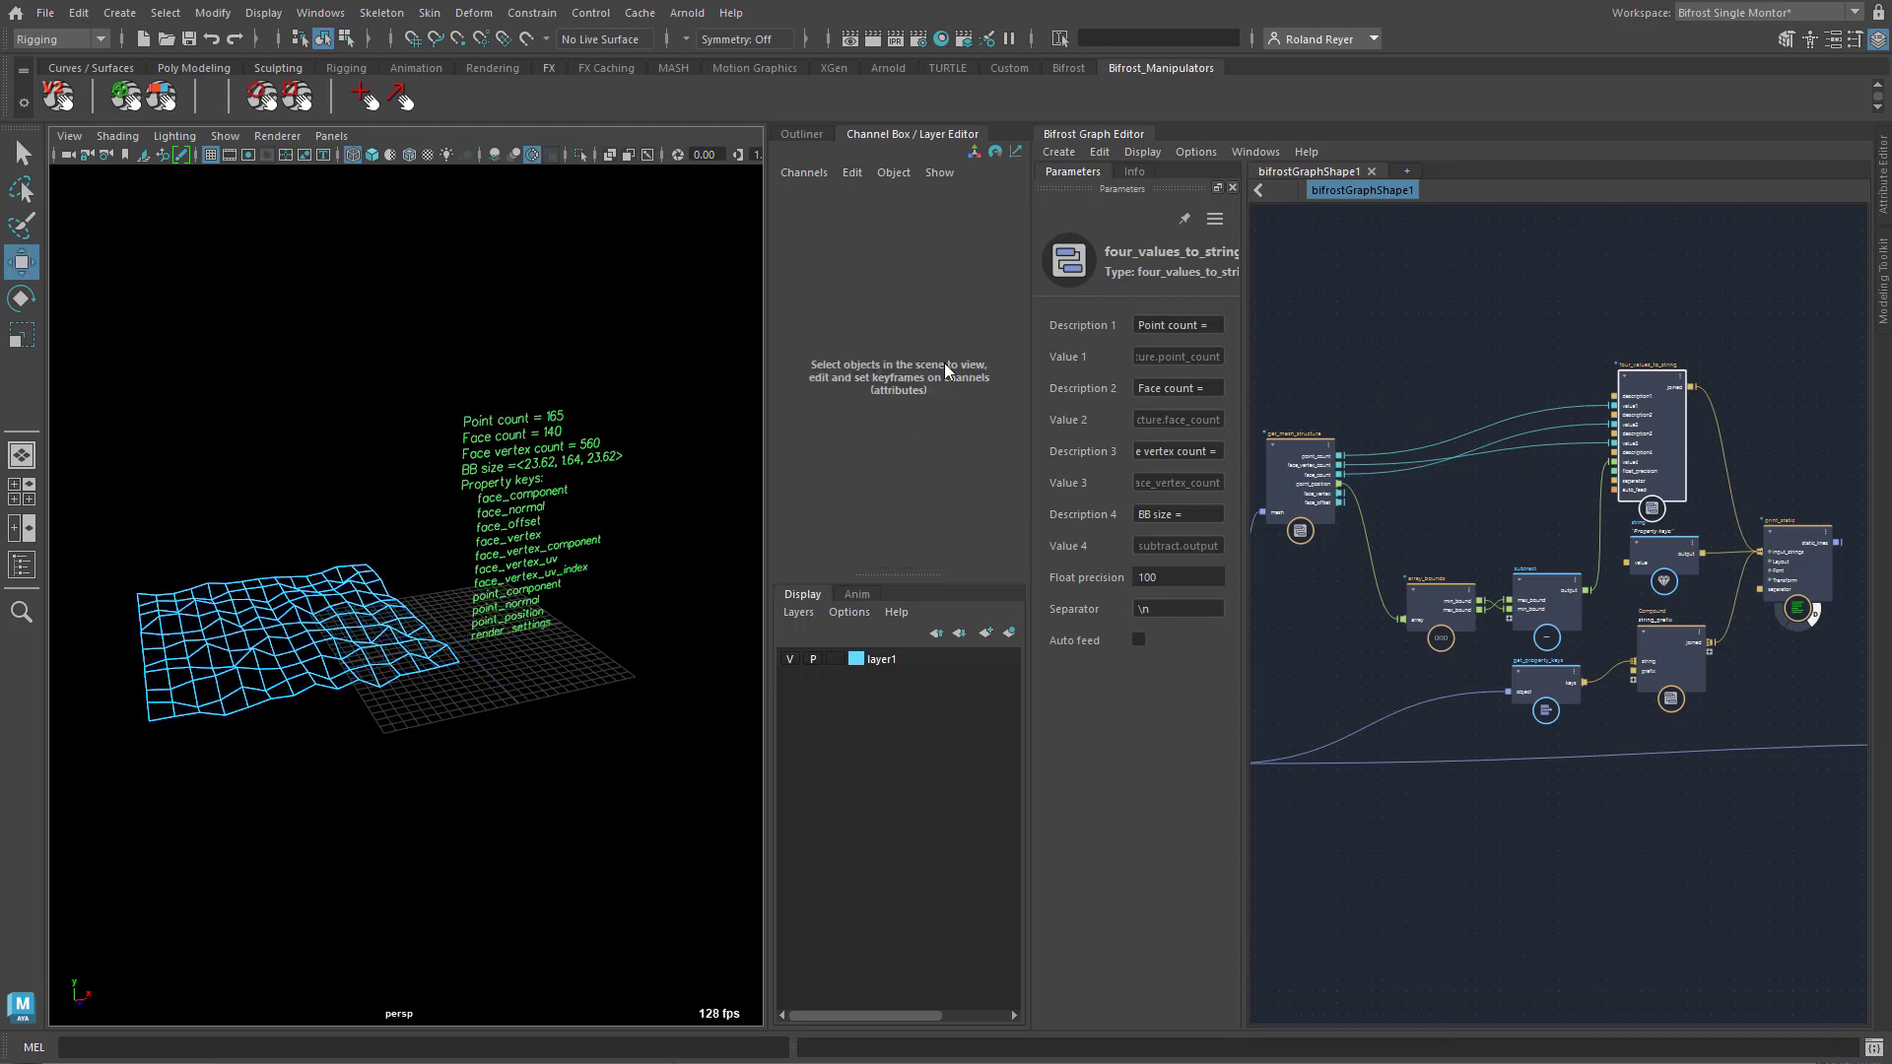
{"action": "left_click", "coordinate": [801, 134]}
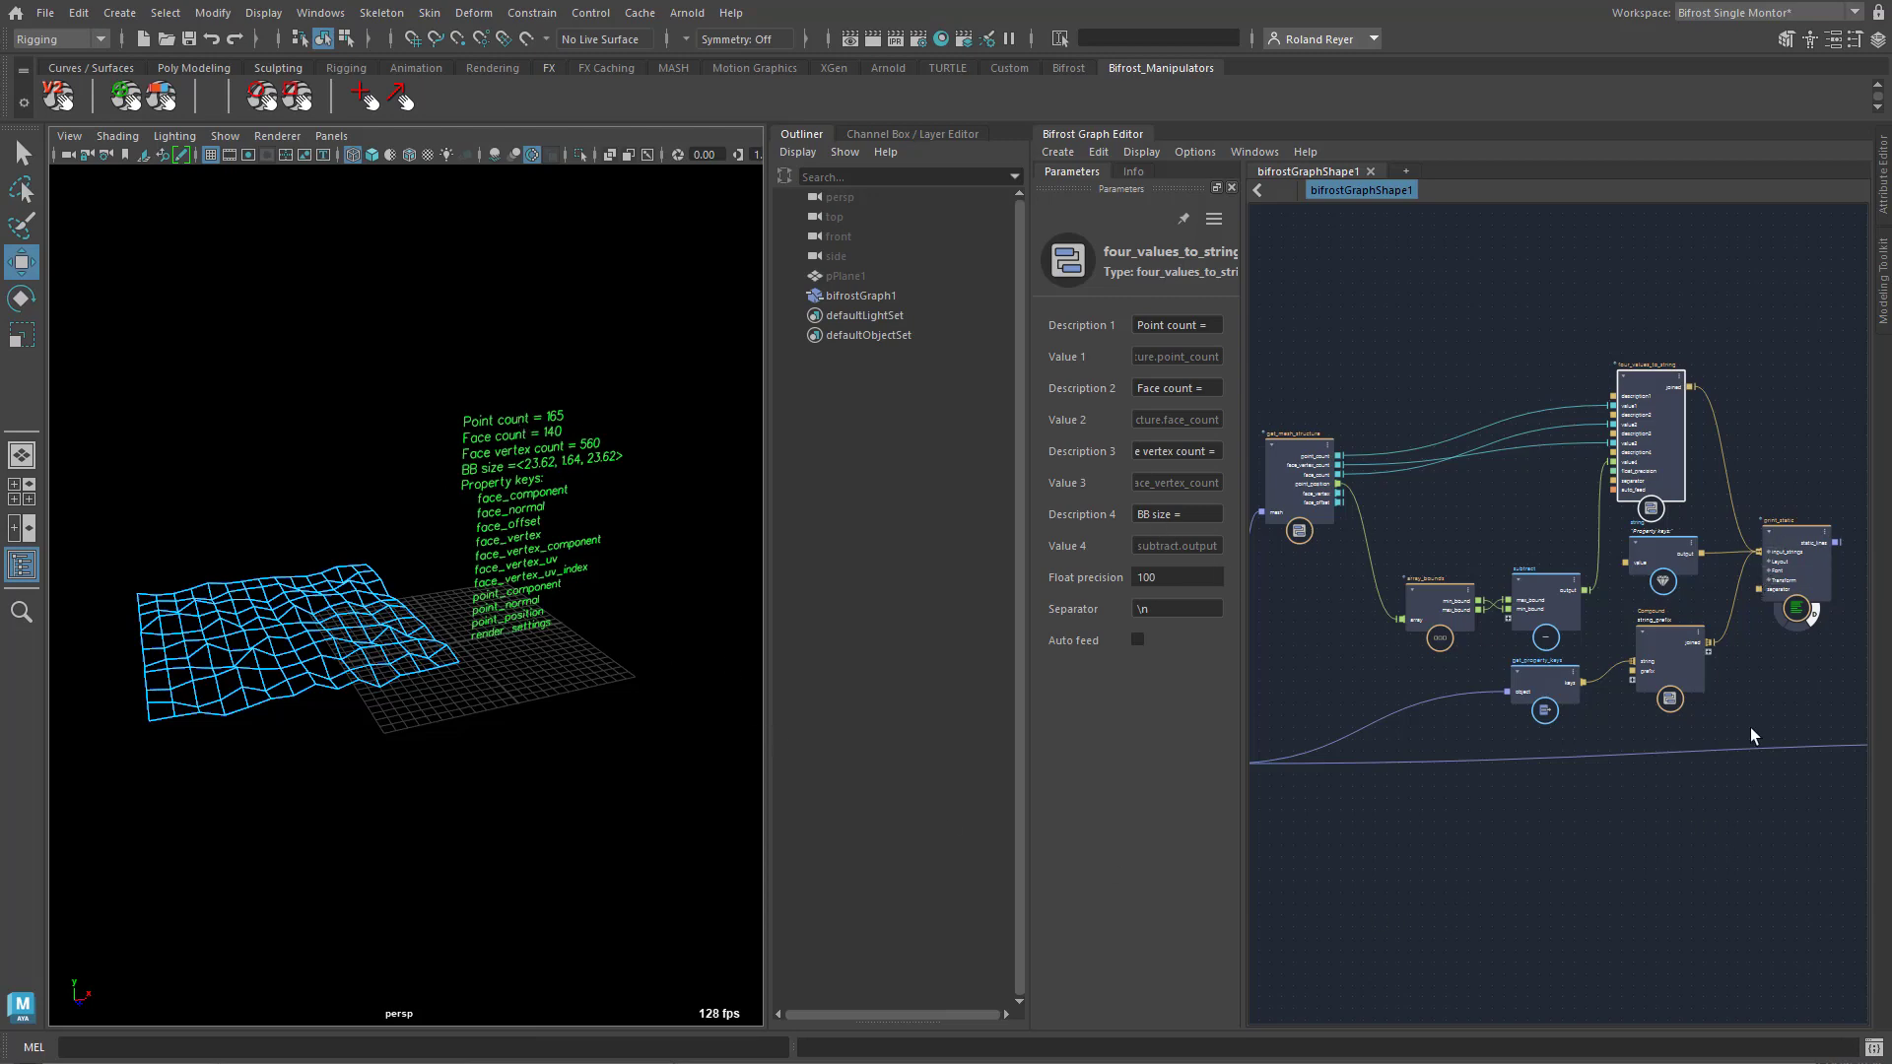
Select the print_static node and expand its Transform ports
{"action": "scroll", "coordinate": [1811, 617], "scroll_direction": "up", "scroll_amount": 5}
{"action": "middle_click_drag", "start_coordinate": [1679, 744], "coordinate": [1548, 742]}
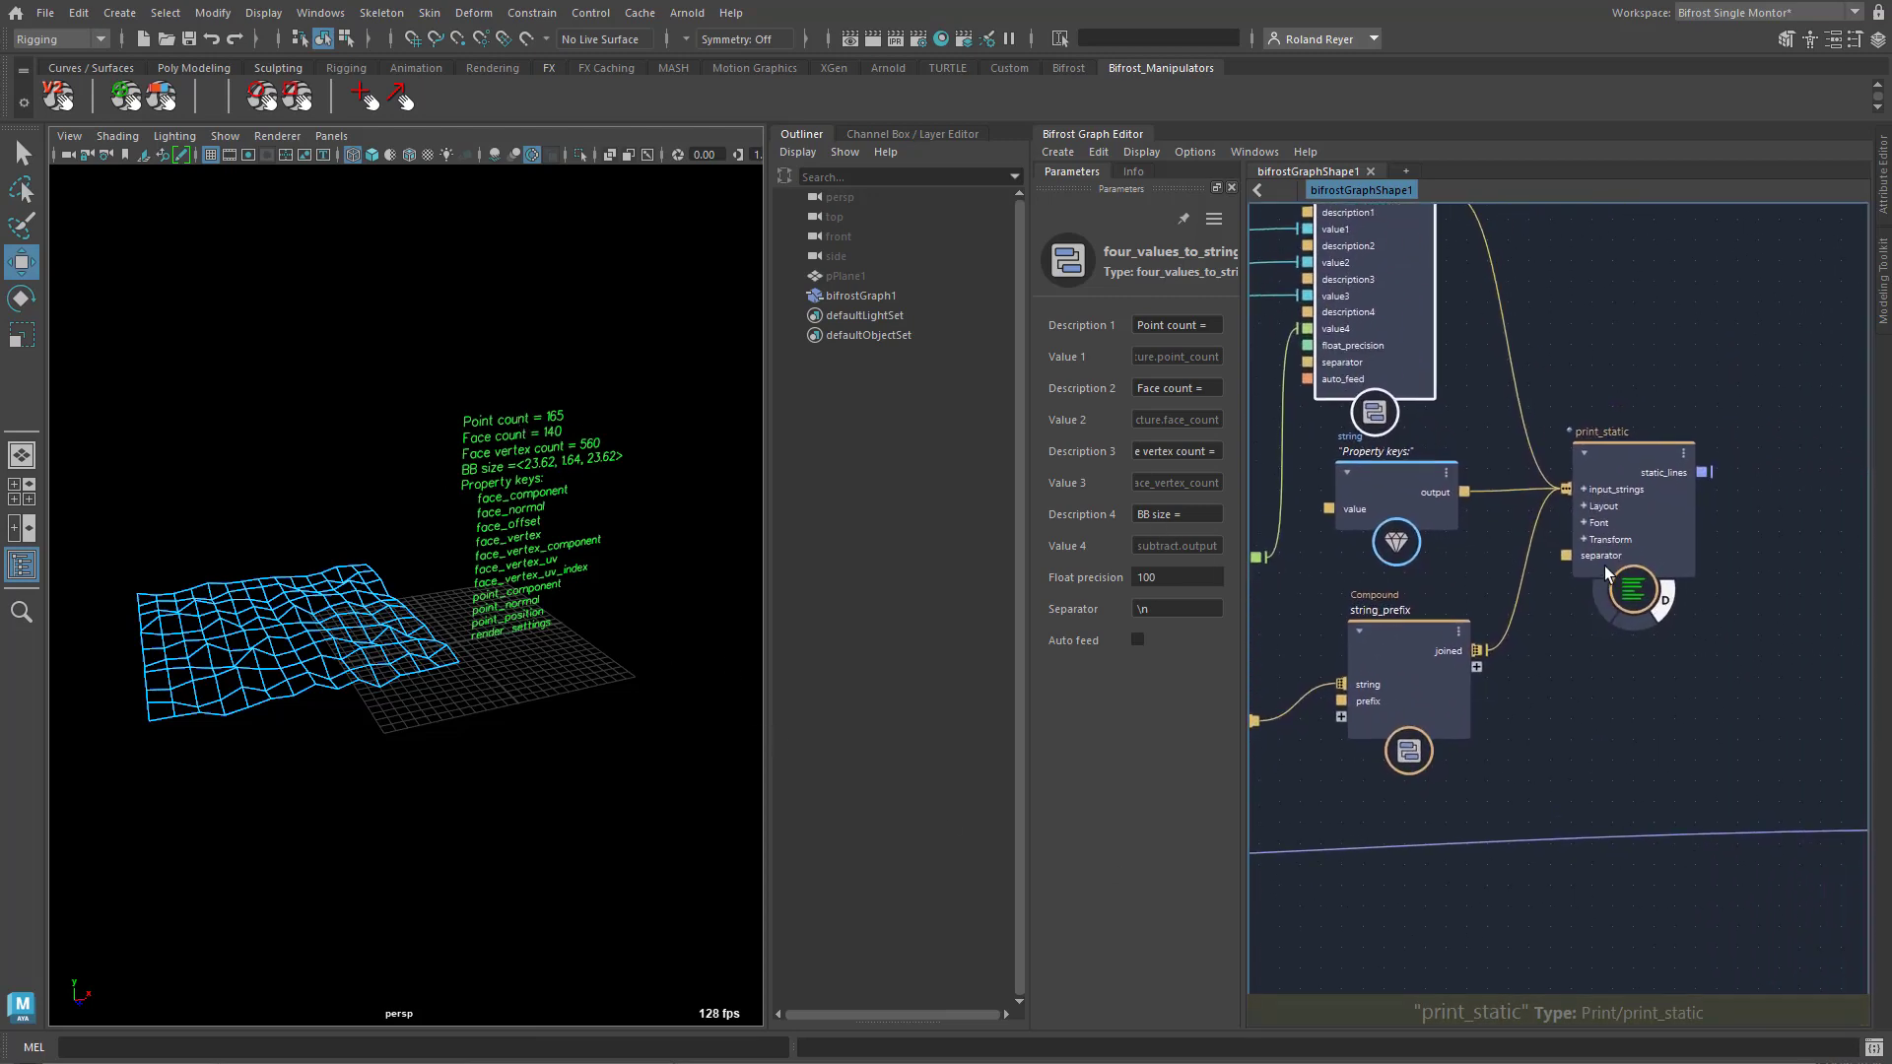
{"action": "left_click", "coordinate": [1583, 539]}
{"action": "middle_click_drag", "start_coordinate": [1501, 913], "coordinate": [1548, 851]}
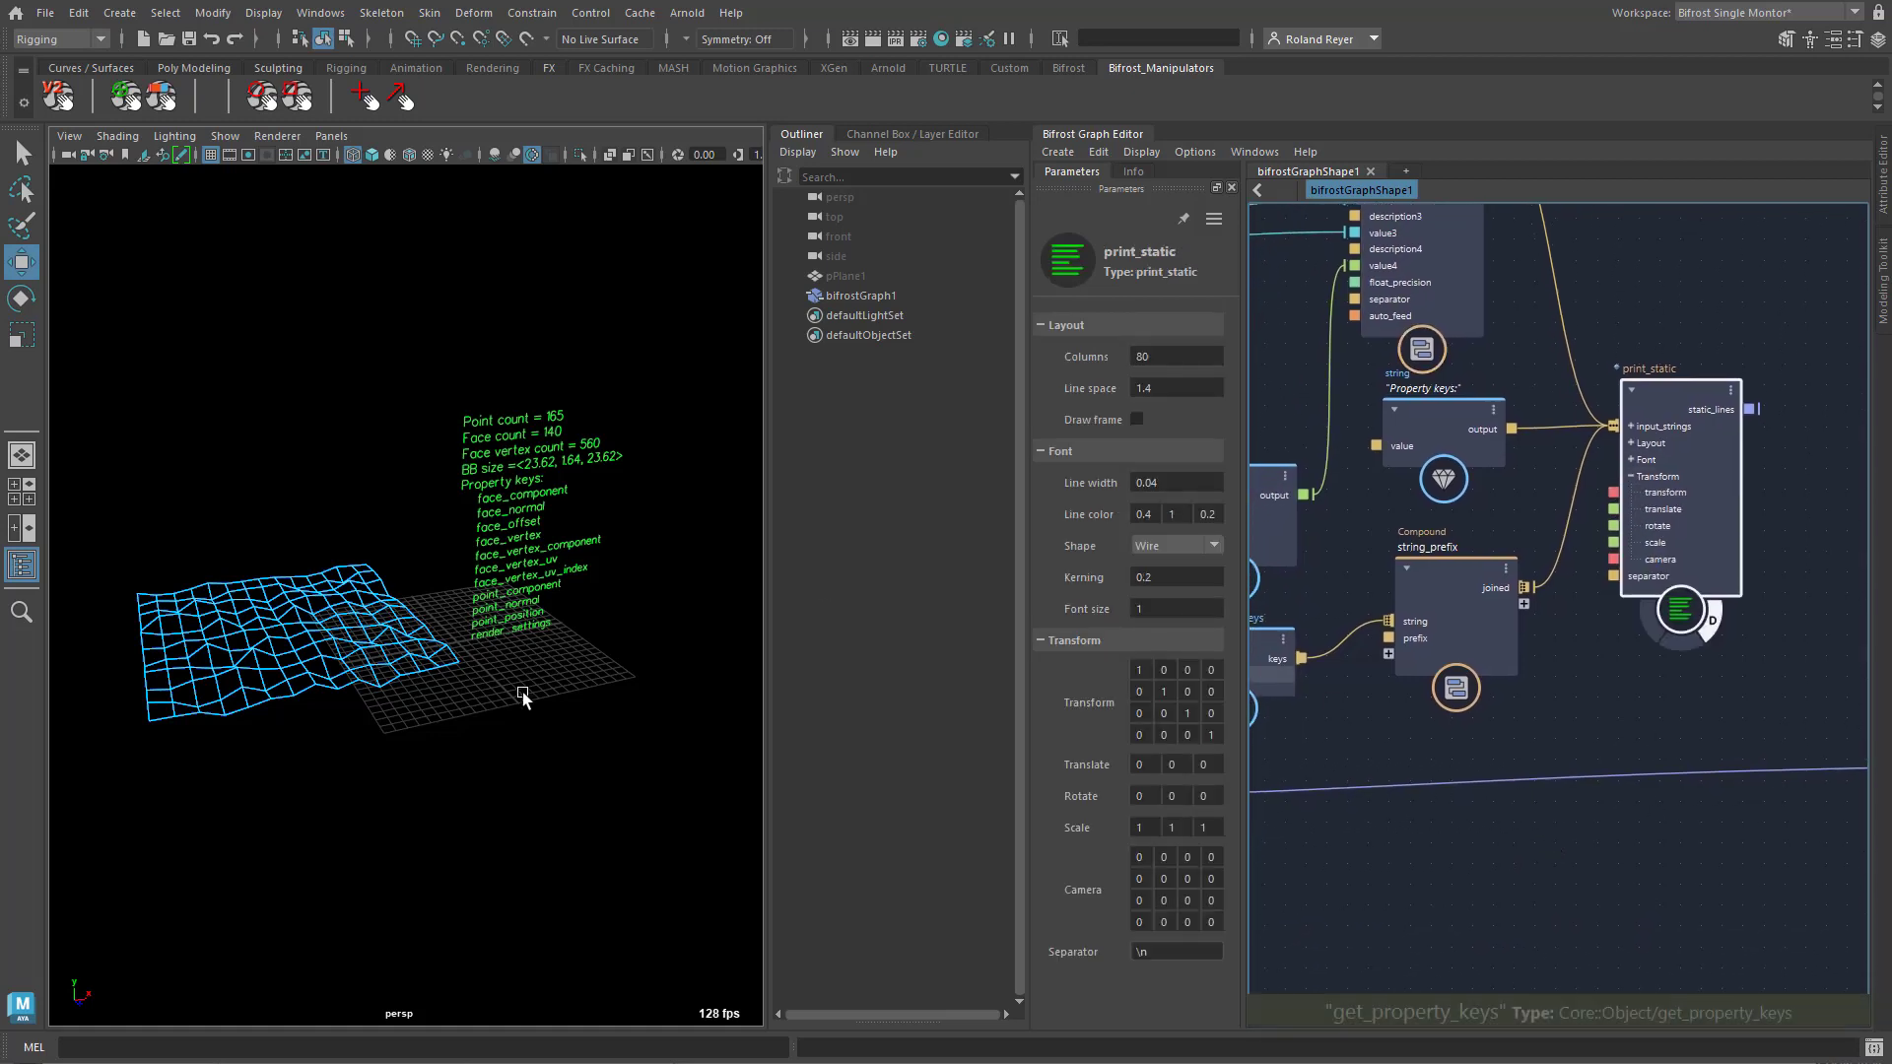
Create a position manipulator, delete its TRS_manipulator node, and connect TRS_matrix from input1 directly to print_static's transform port
{"action": "left_click", "coordinate": [366, 96]}
{"action": "left_click", "coordinate": [1640, 696]}
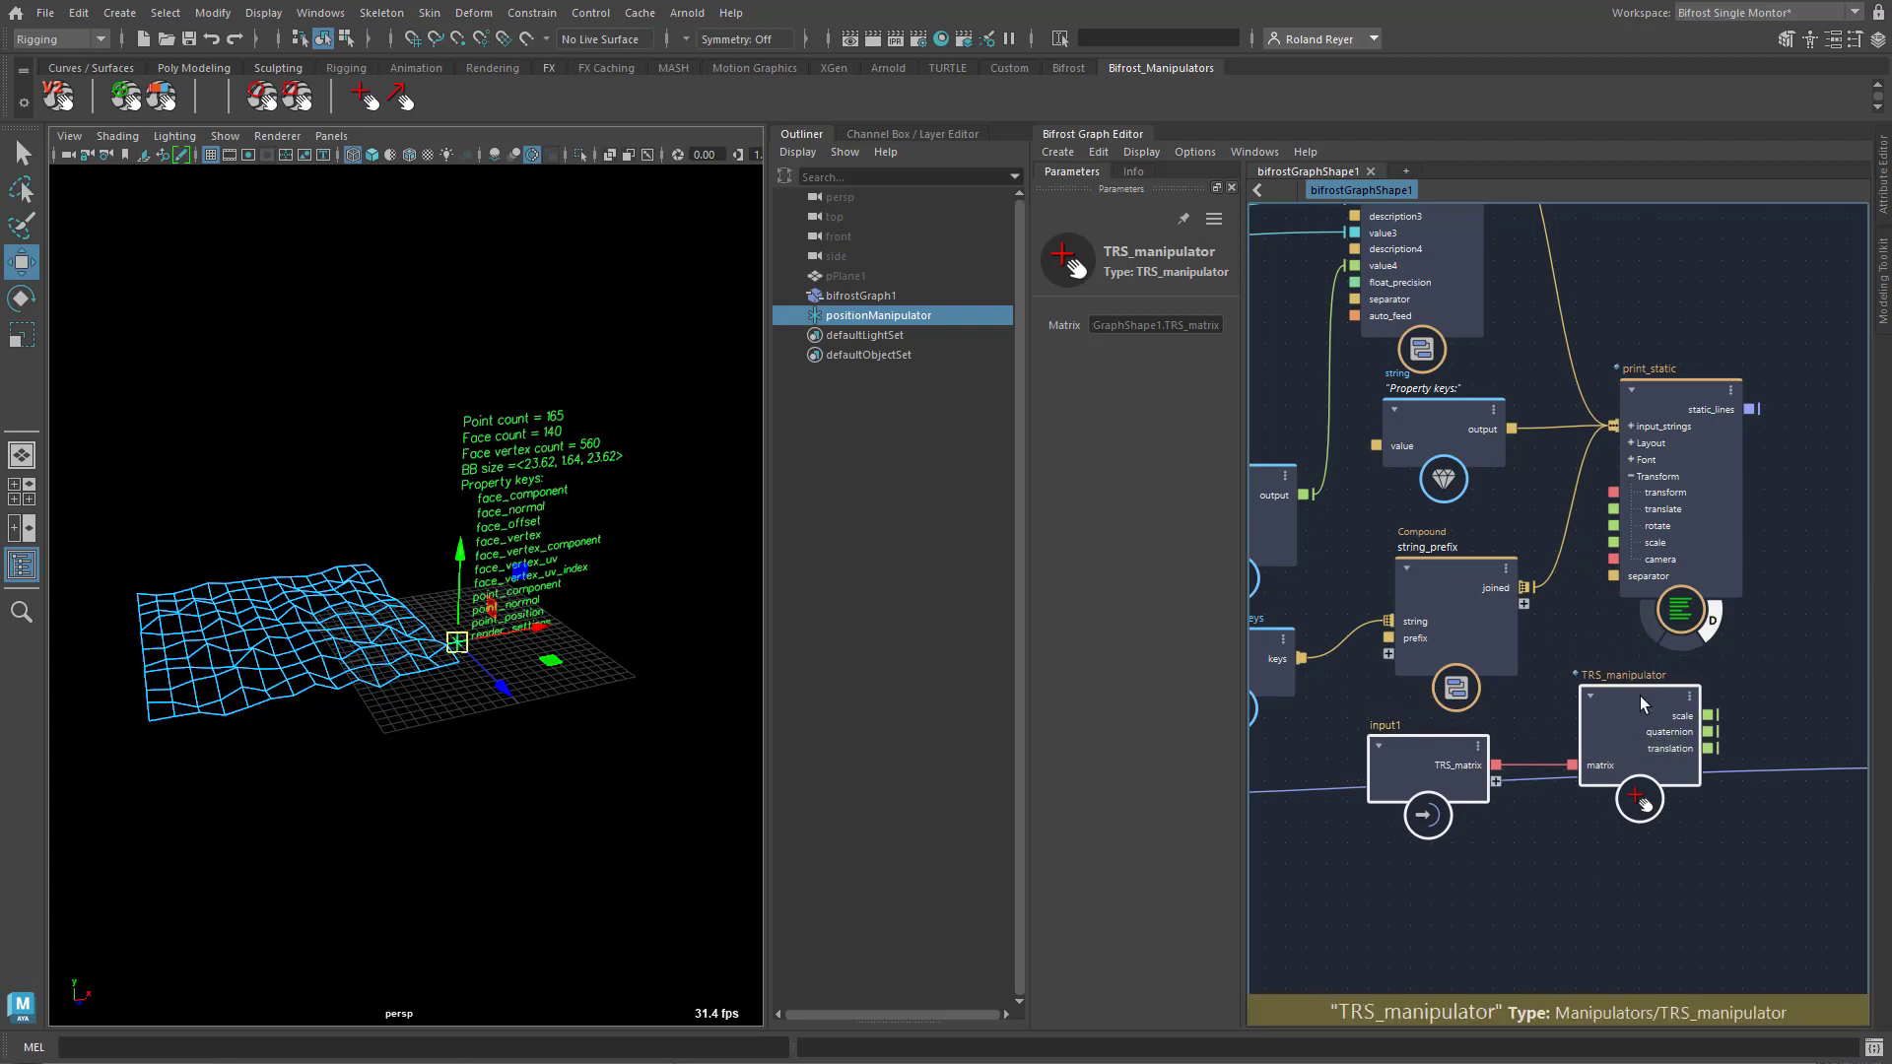
{"action": "key", "text": "Delete"}
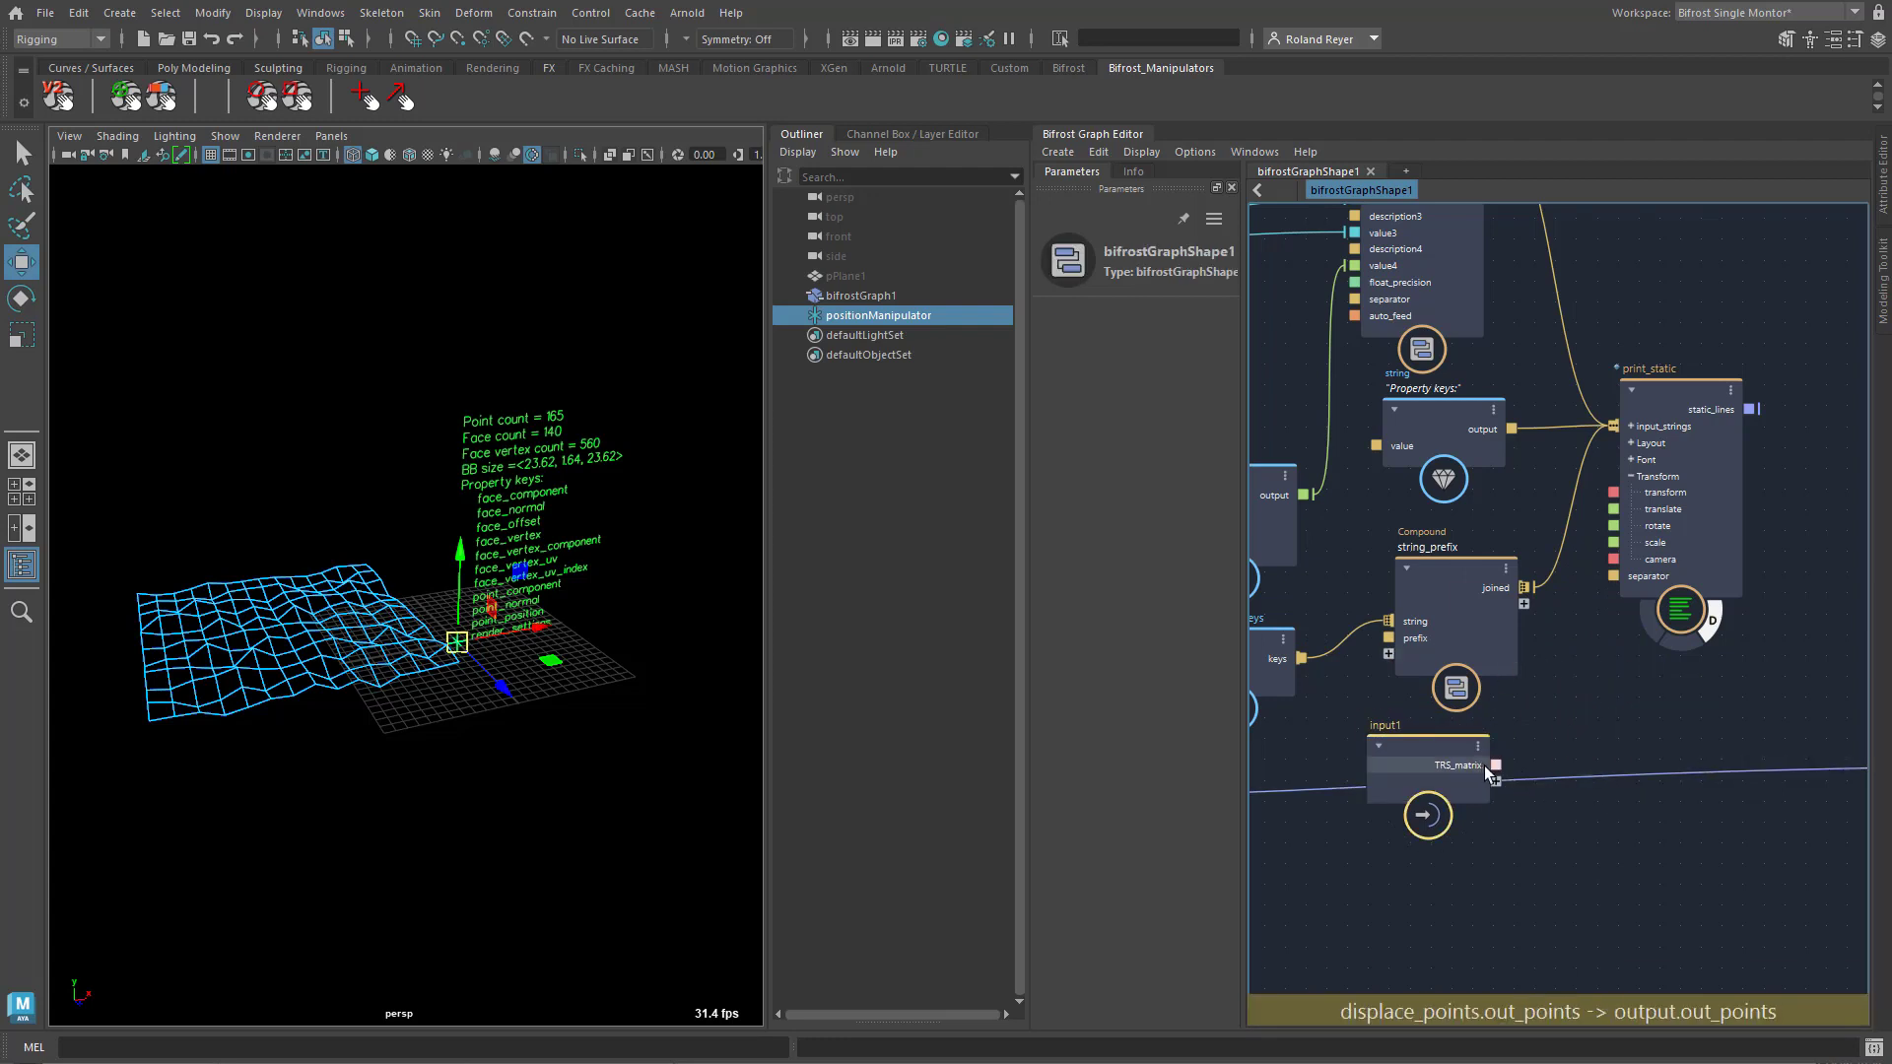
{"action": "left_click_drag", "start_coordinate": [1496, 764], "coordinate": [1612, 492]}
Parent positionManipulator under the persp camera and set all its Translate and Rotate values to 0
{"action": "left_click_drag", "start_coordinate": [850, 311], "coordinate": [841, 201]}
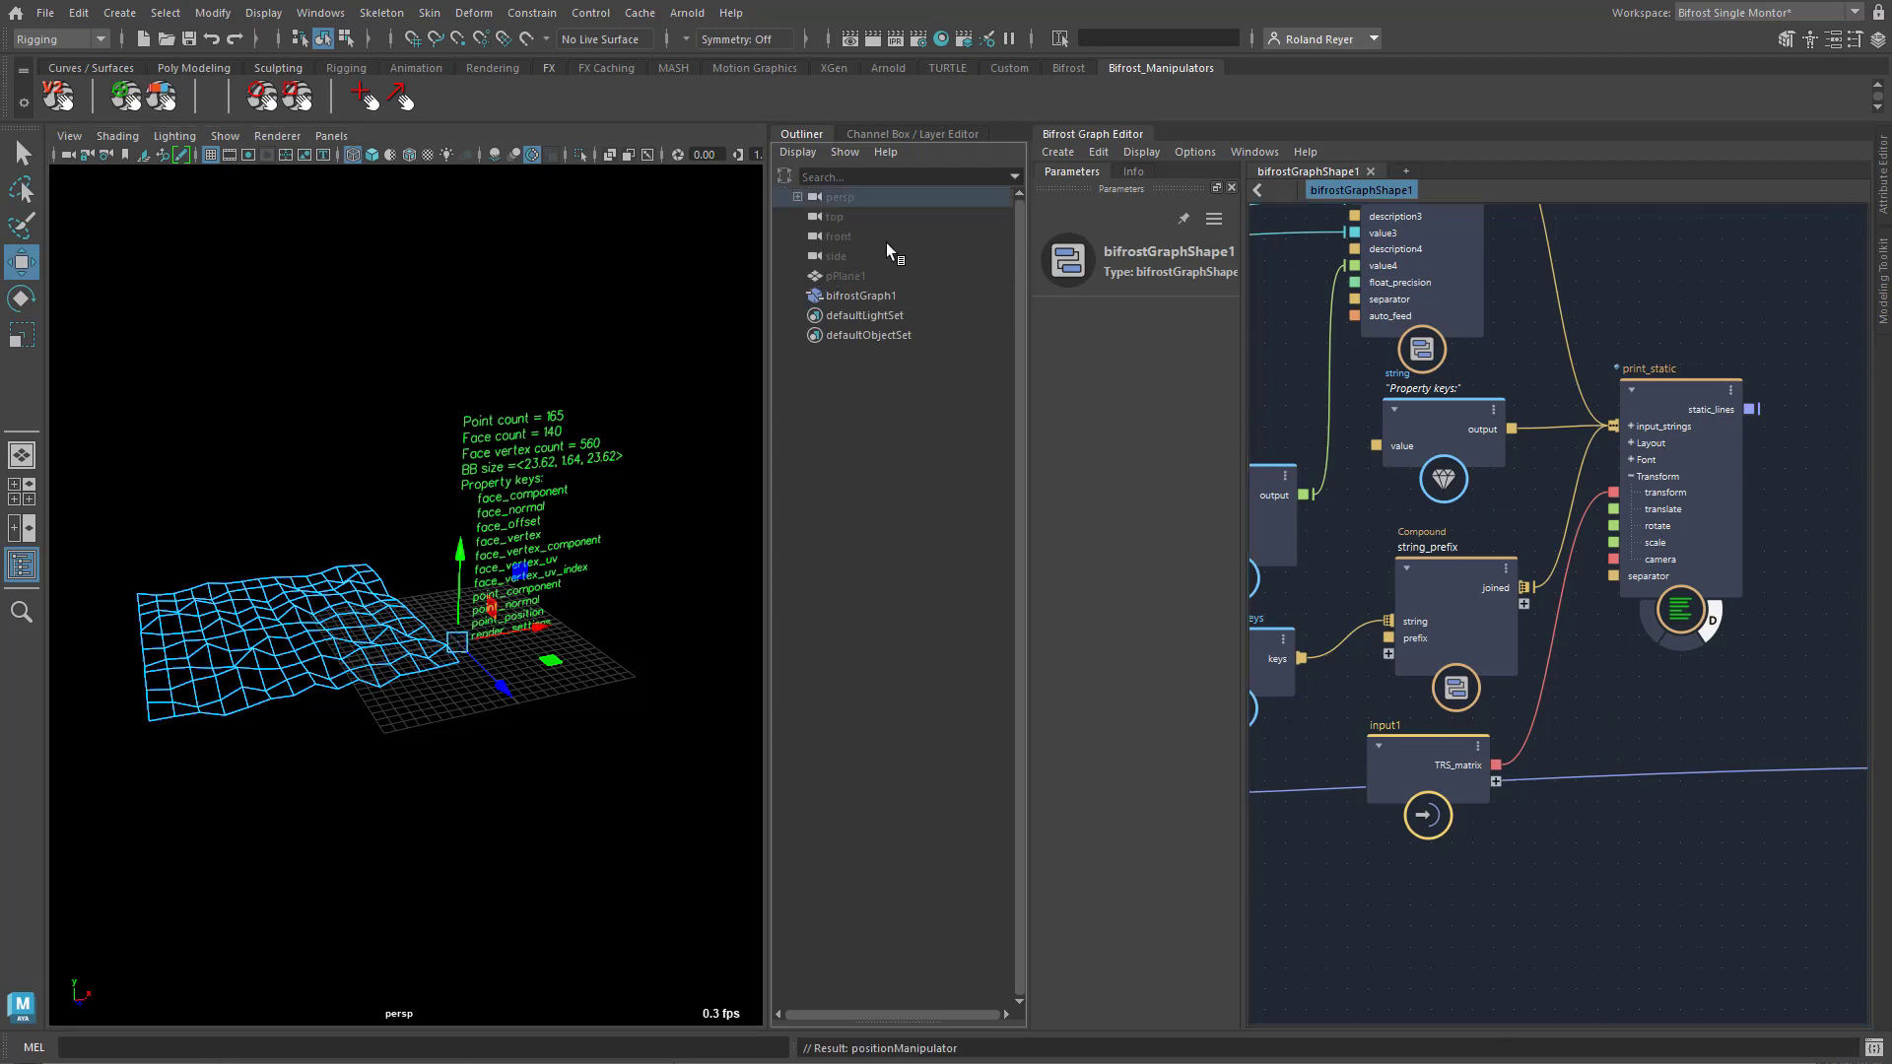
{"action": "left_click", "coordinate": [887, 133]}
{"action": "left_click_drag", "start_coordinate": [990, 210], "coordinate": [1010, 288]}
{"action": "type", "text": "0"}
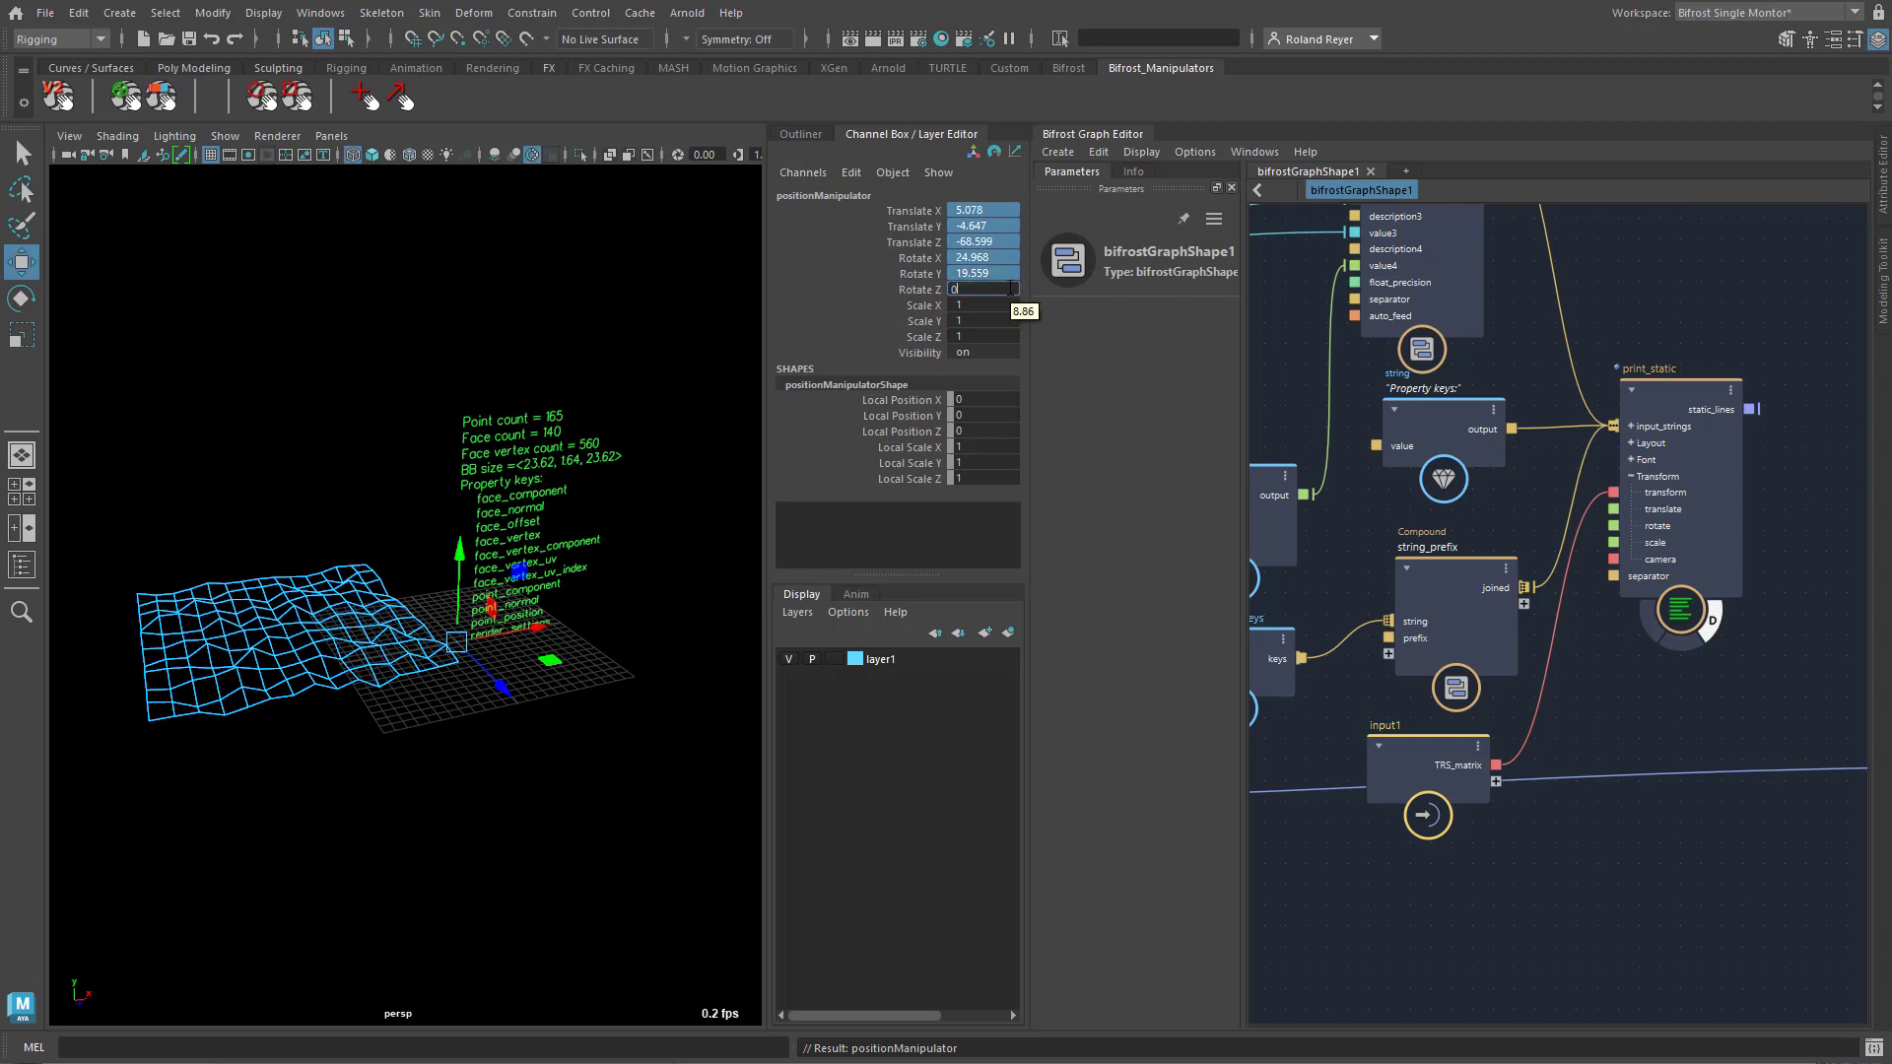
{"action": "key", "text": "Return"}
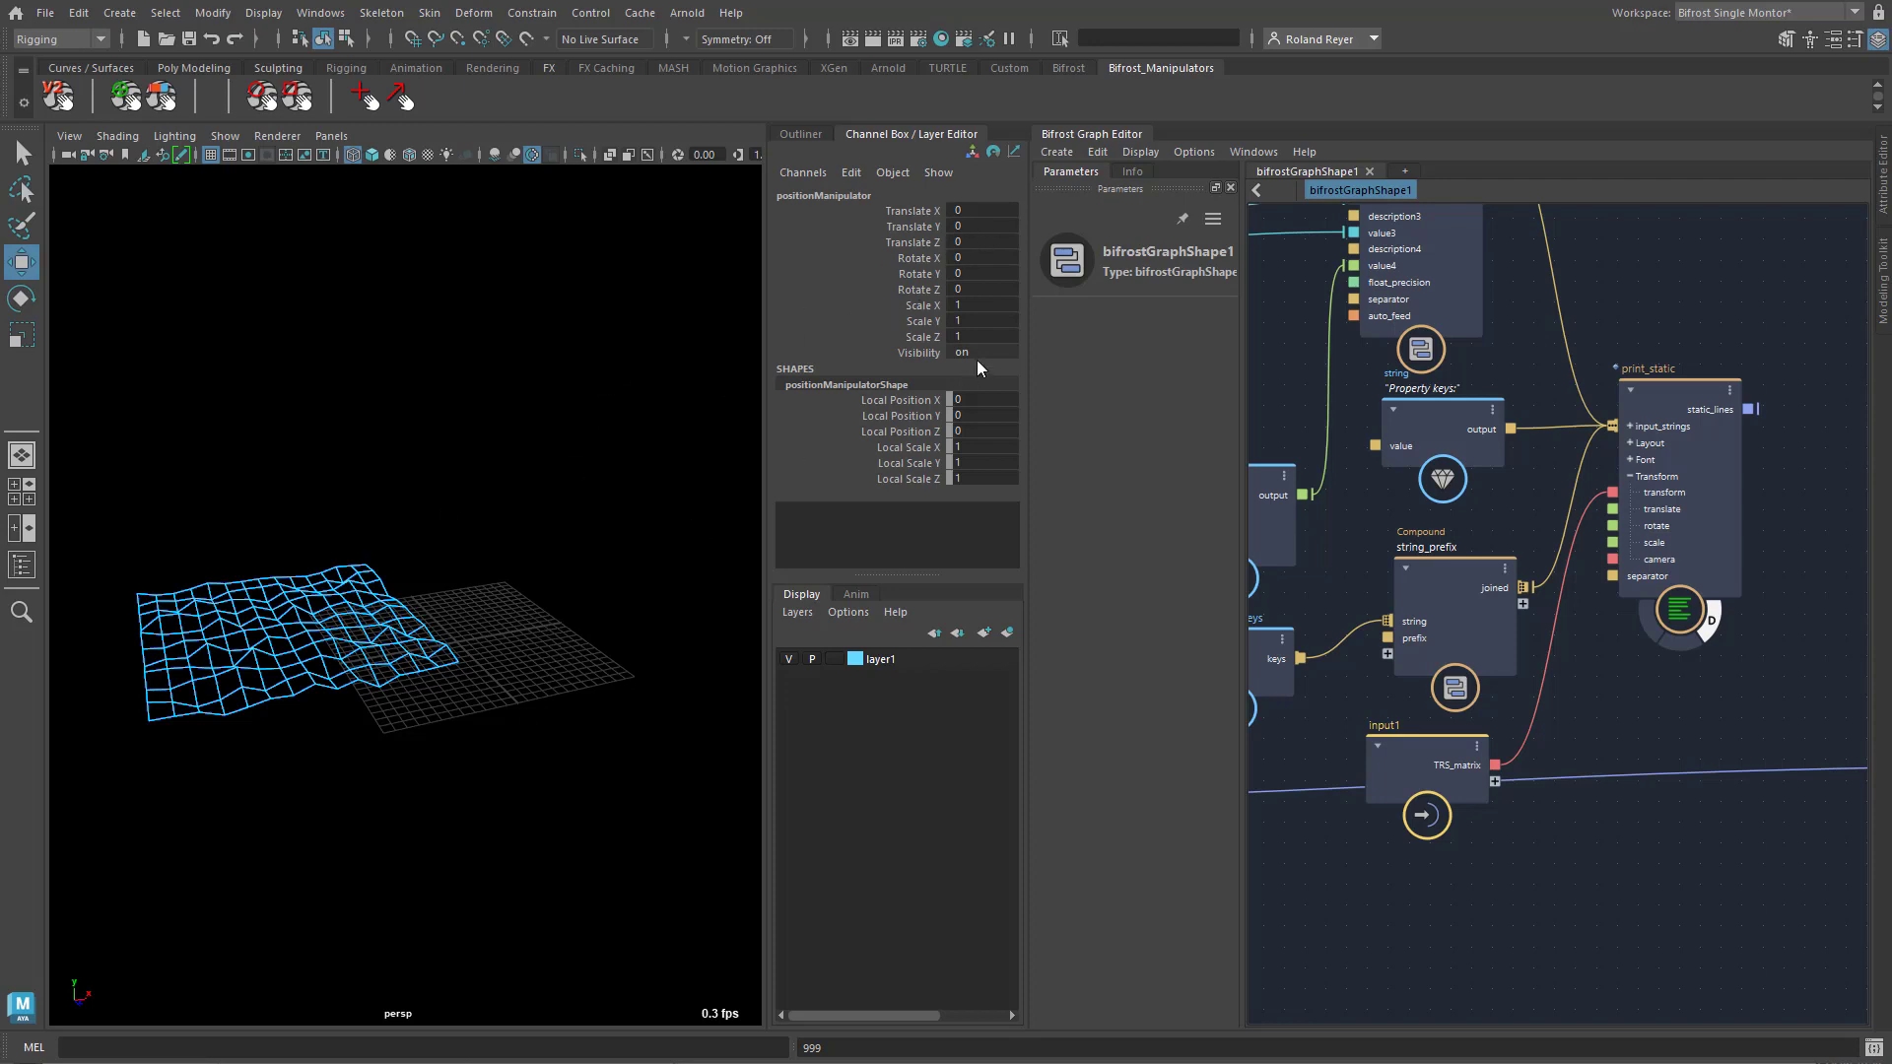
Set positionManipulator's Translate Z to -1 and its Scale X, Y and Z to 0.01
{"action": "left_click", "coordinate": [983, 243]}
{"action": "key", "text": "Return"}
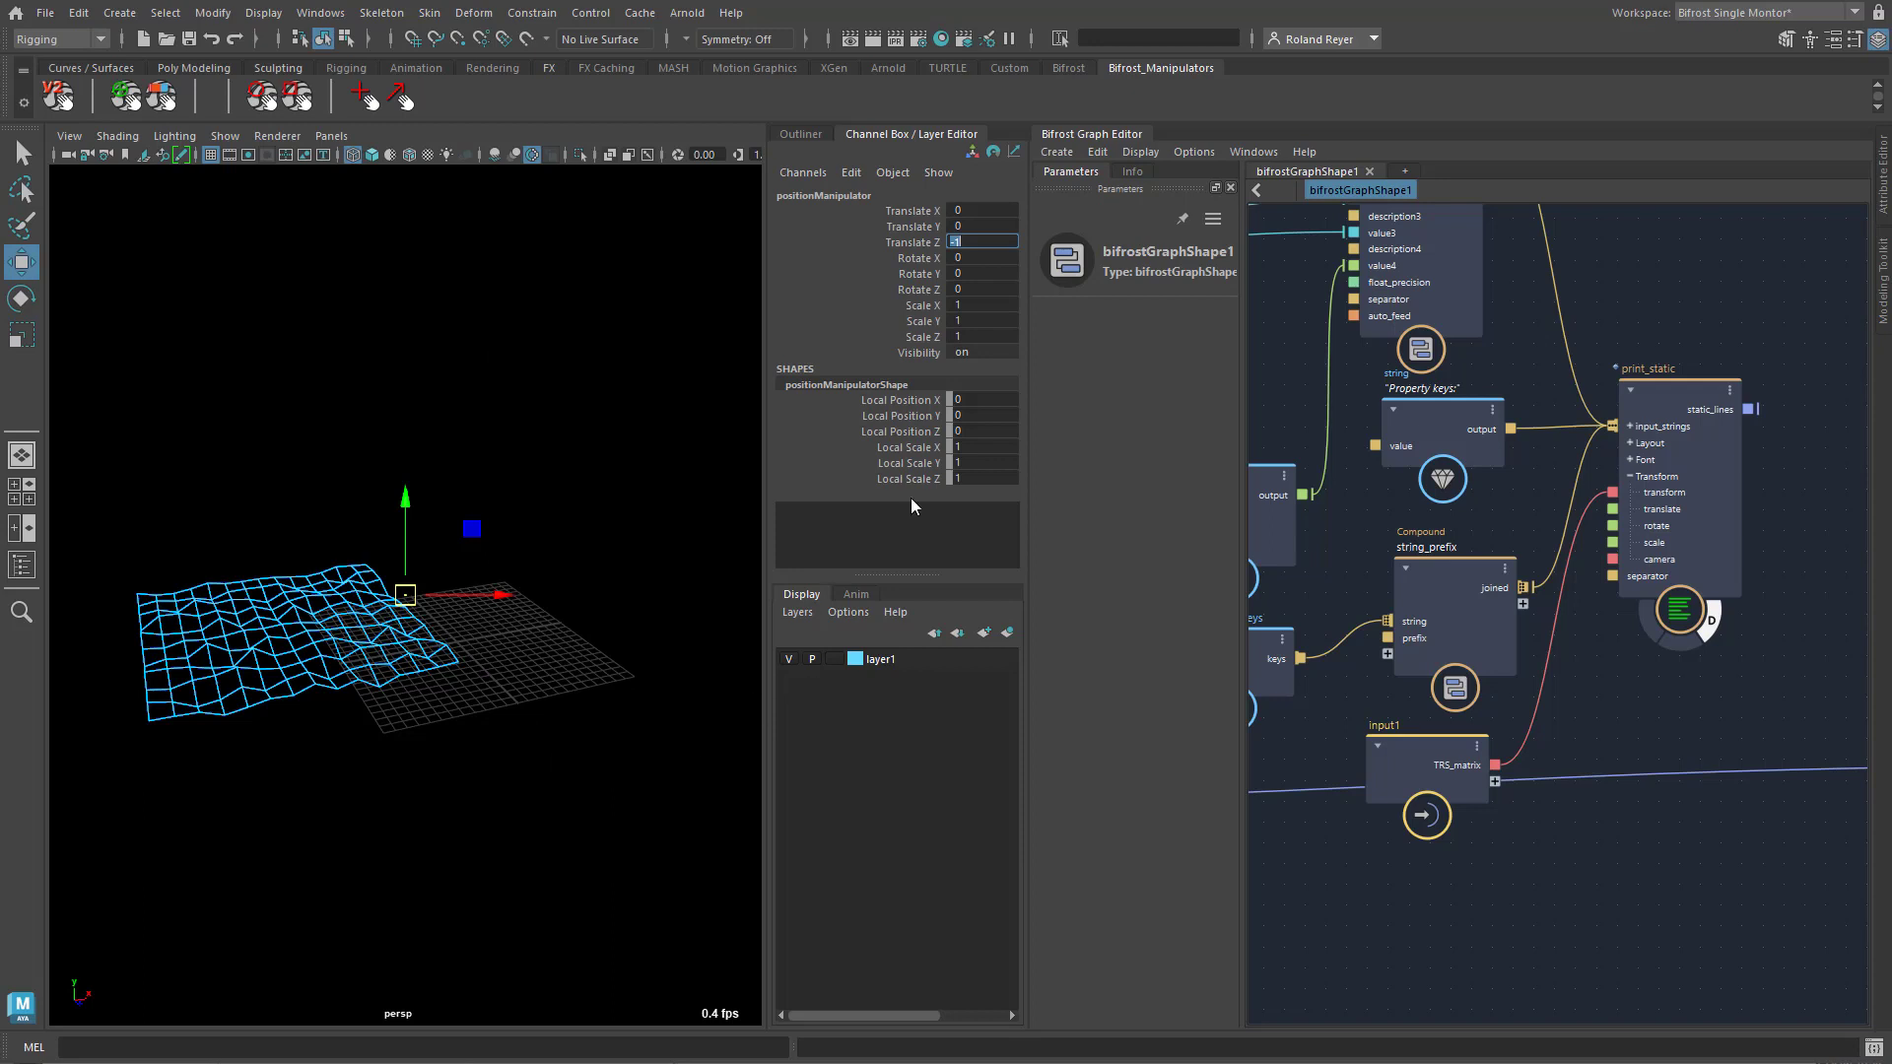
{"action": "left_click_drag", "start_coordinate": [979, 306], "coordinate": [986, 334]}
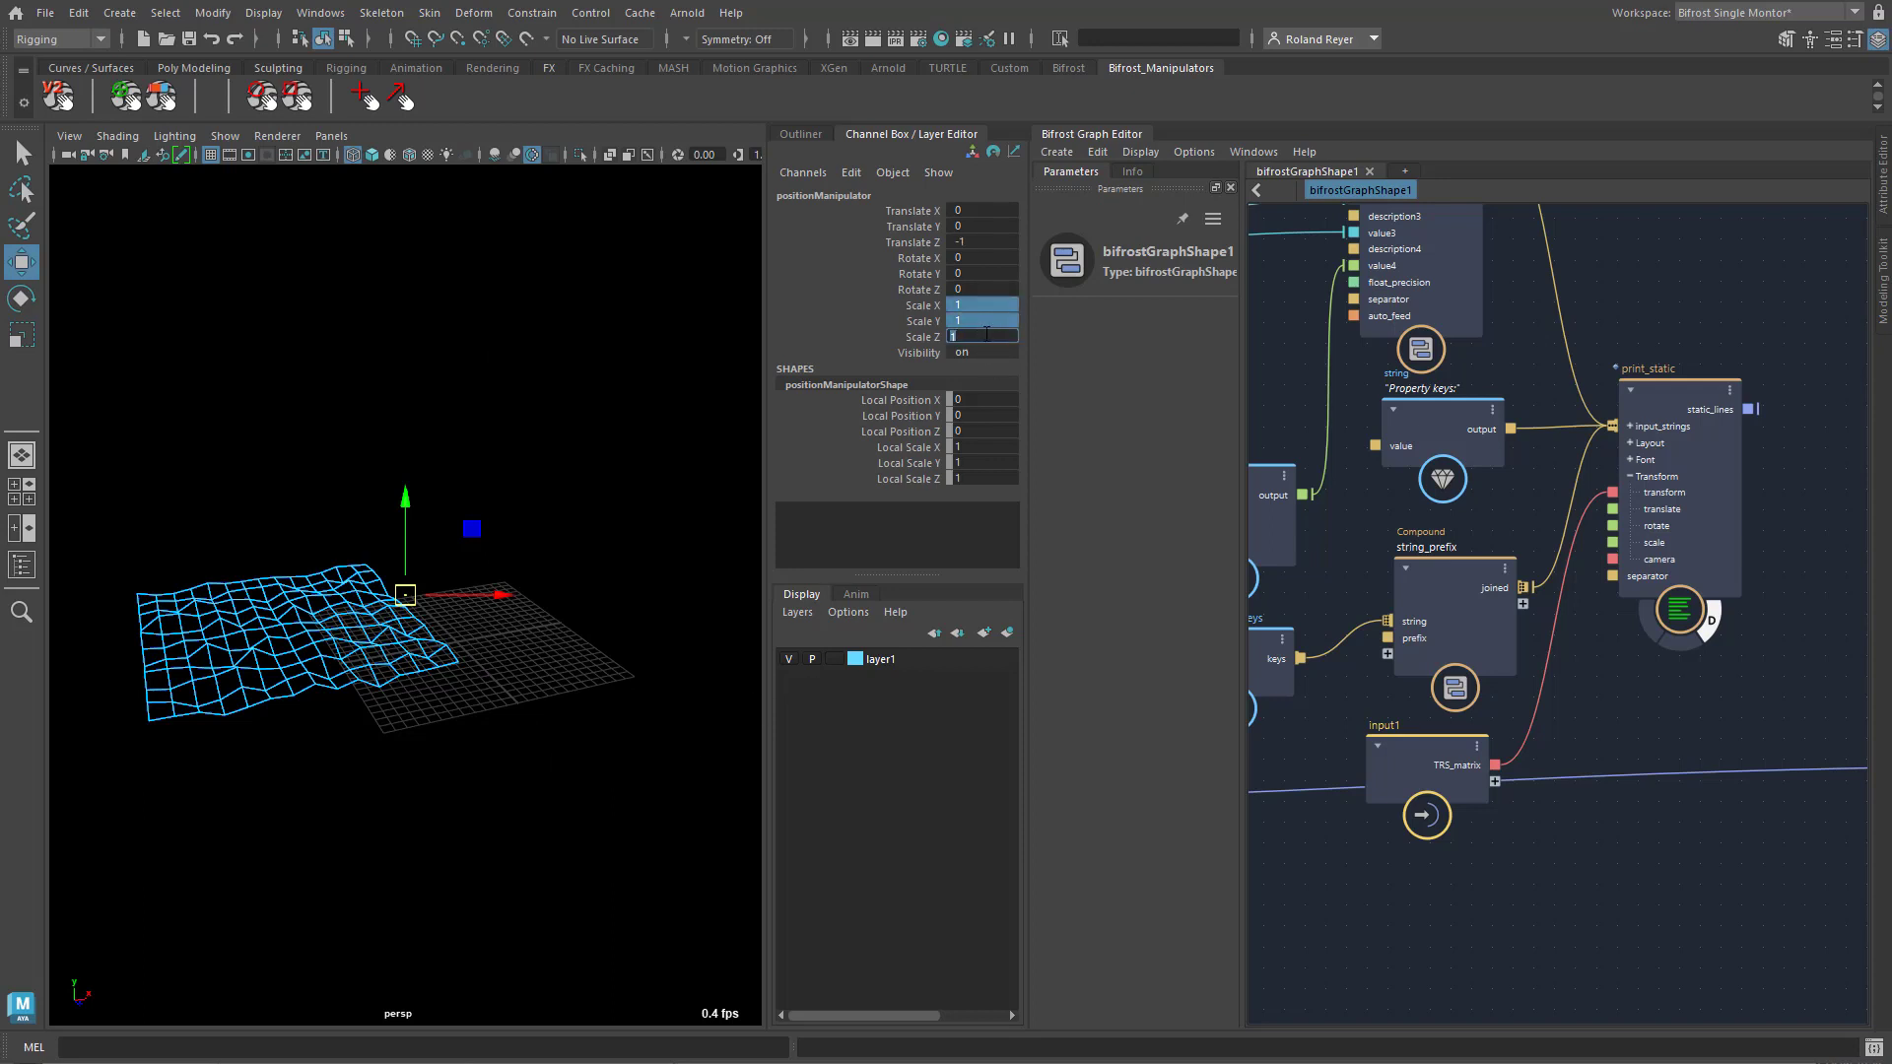
{"action": "type", "text": ".01"}
{"action": "key", "text": "Return"}
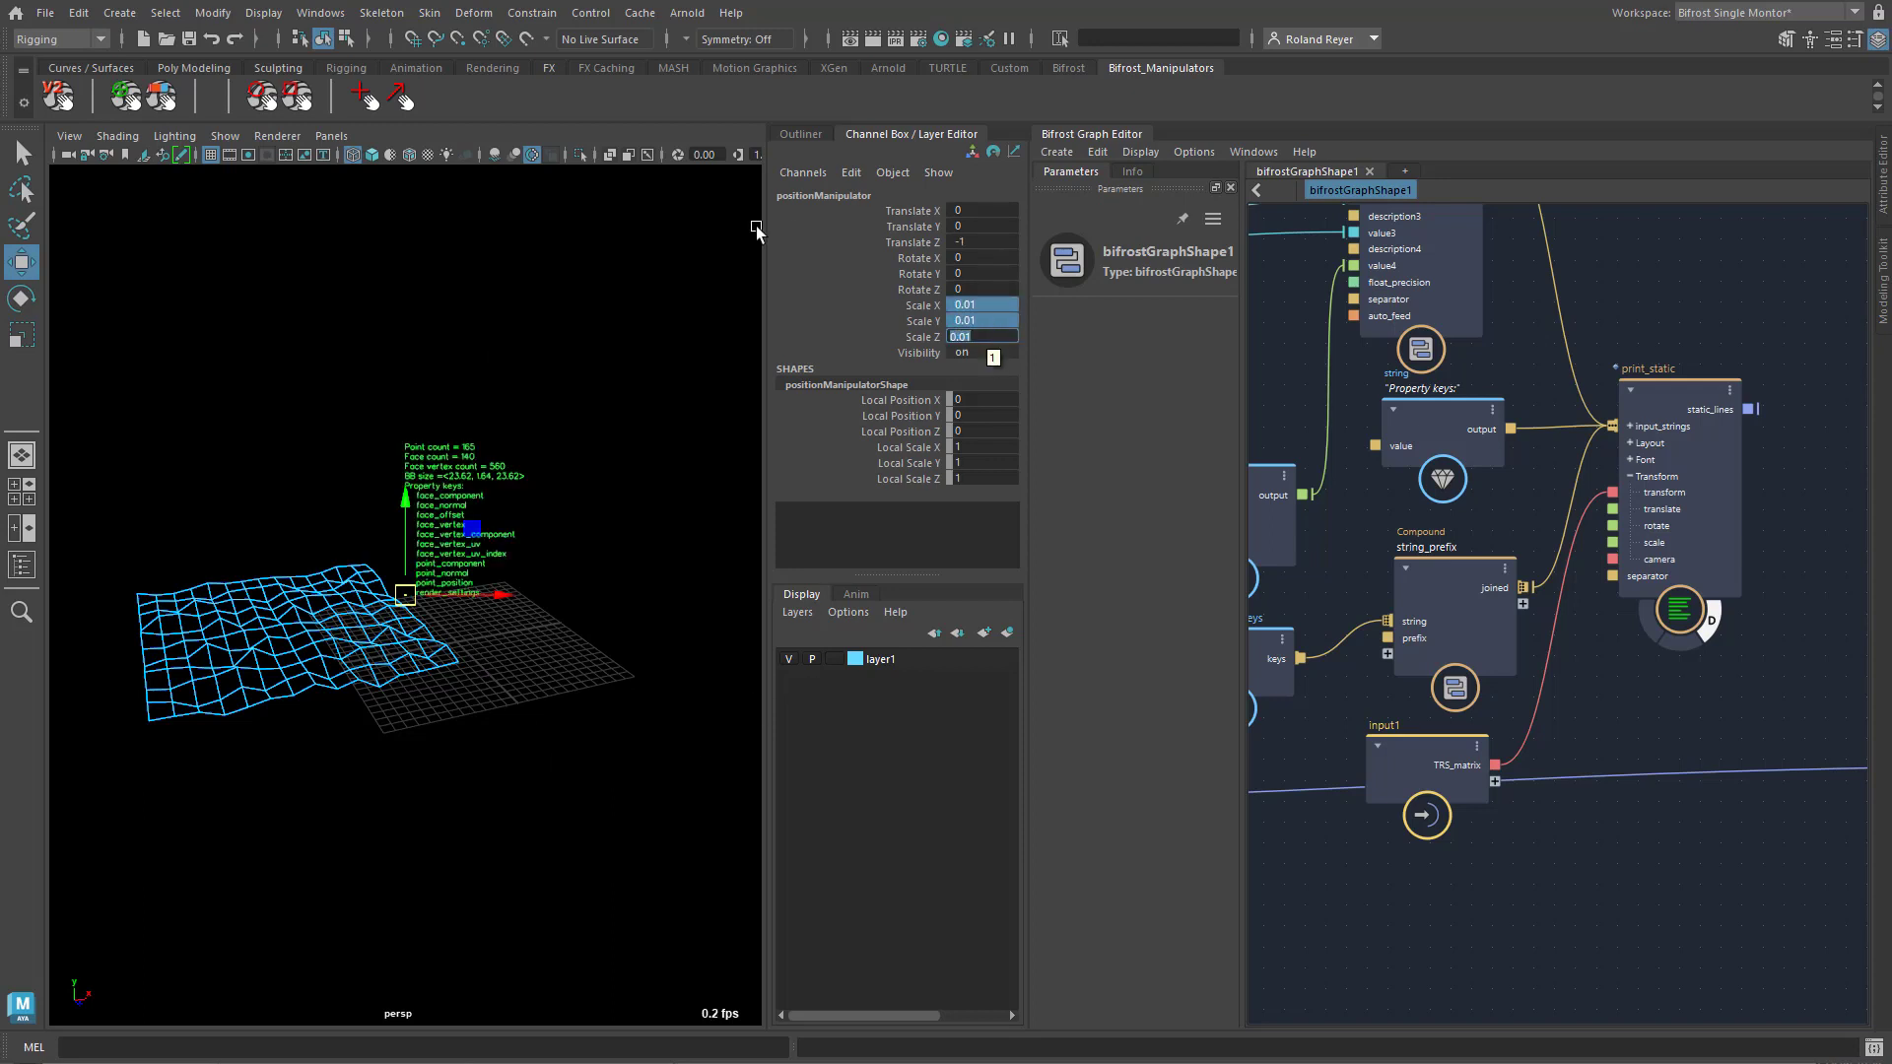
{"action": "type", "text": "r"}
{"action": "key", "text": "Return"}
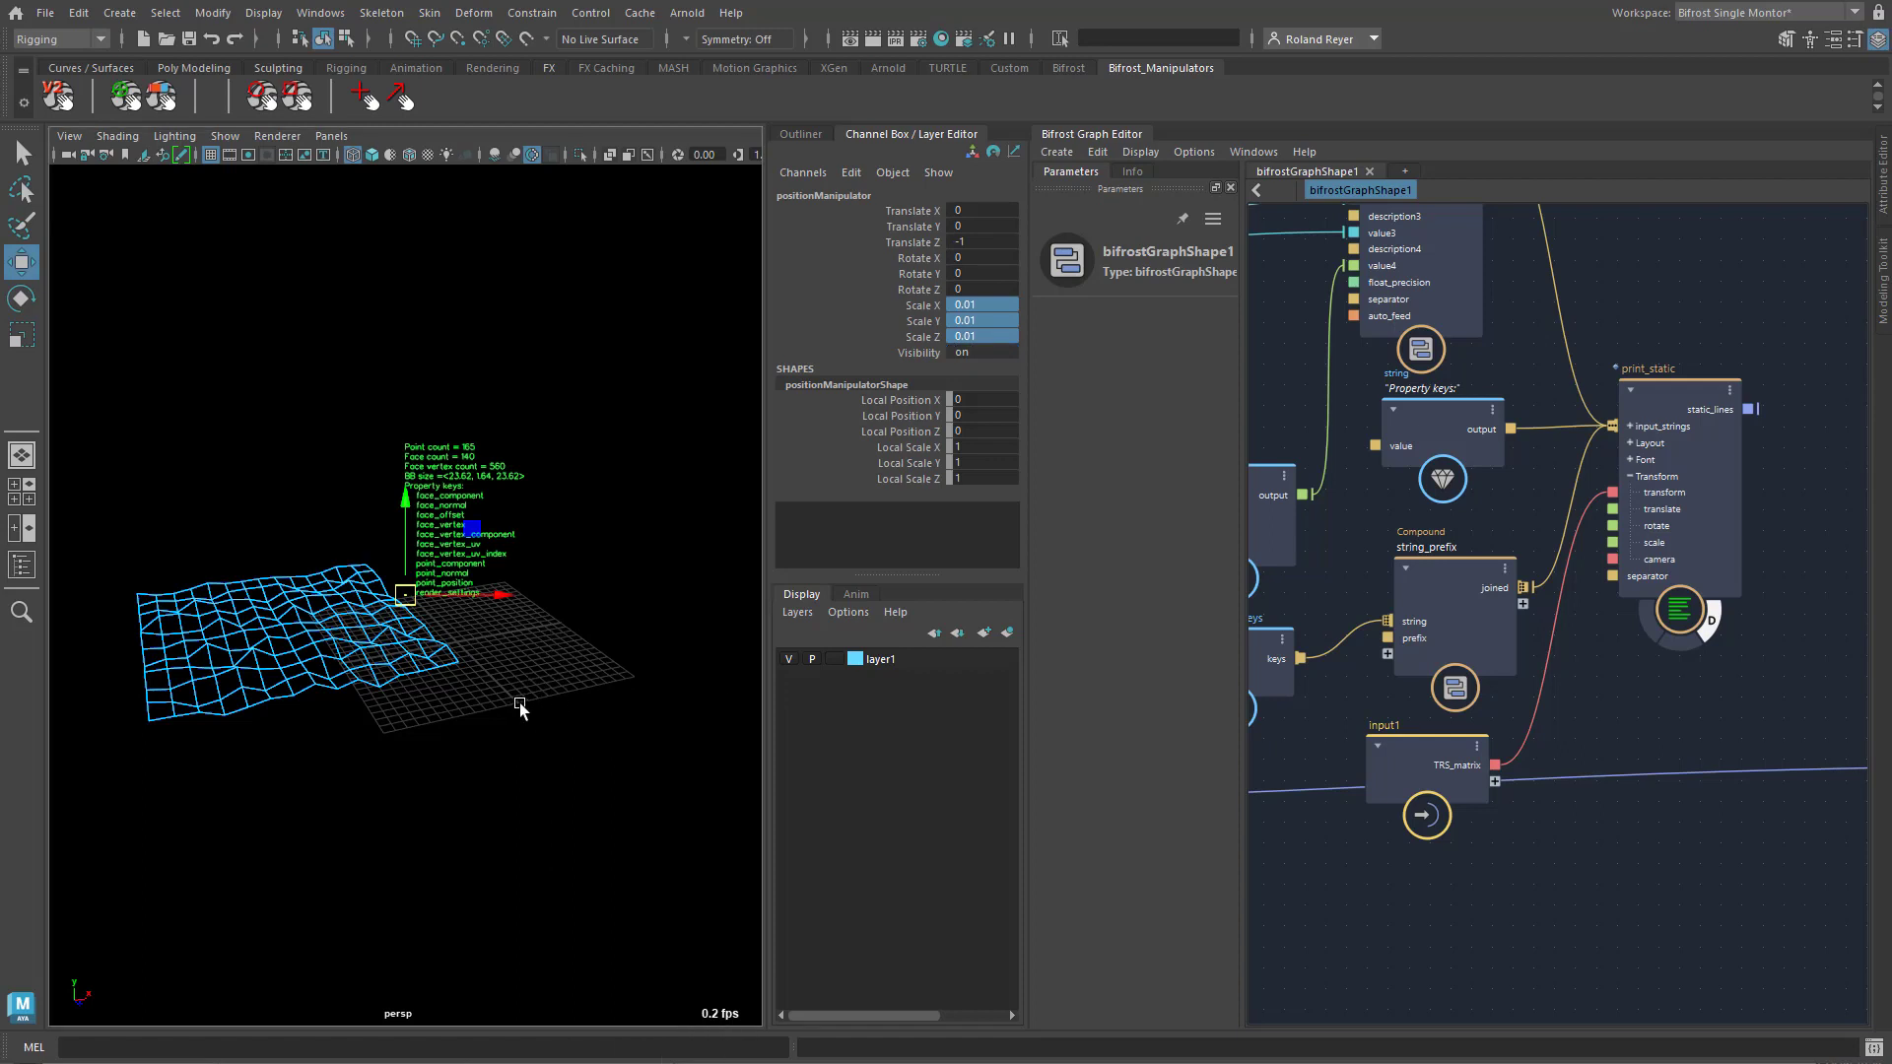
Scale positionManipulator uniformly to about 0.027 and move it to the view's lower-left corner, about X -0.477 and Y -0.588
{"action": "key", "text": "r"}
{"action": "middle_click_drag", "start_coordinate": [418, 785], "coordinate": [452, 812]}
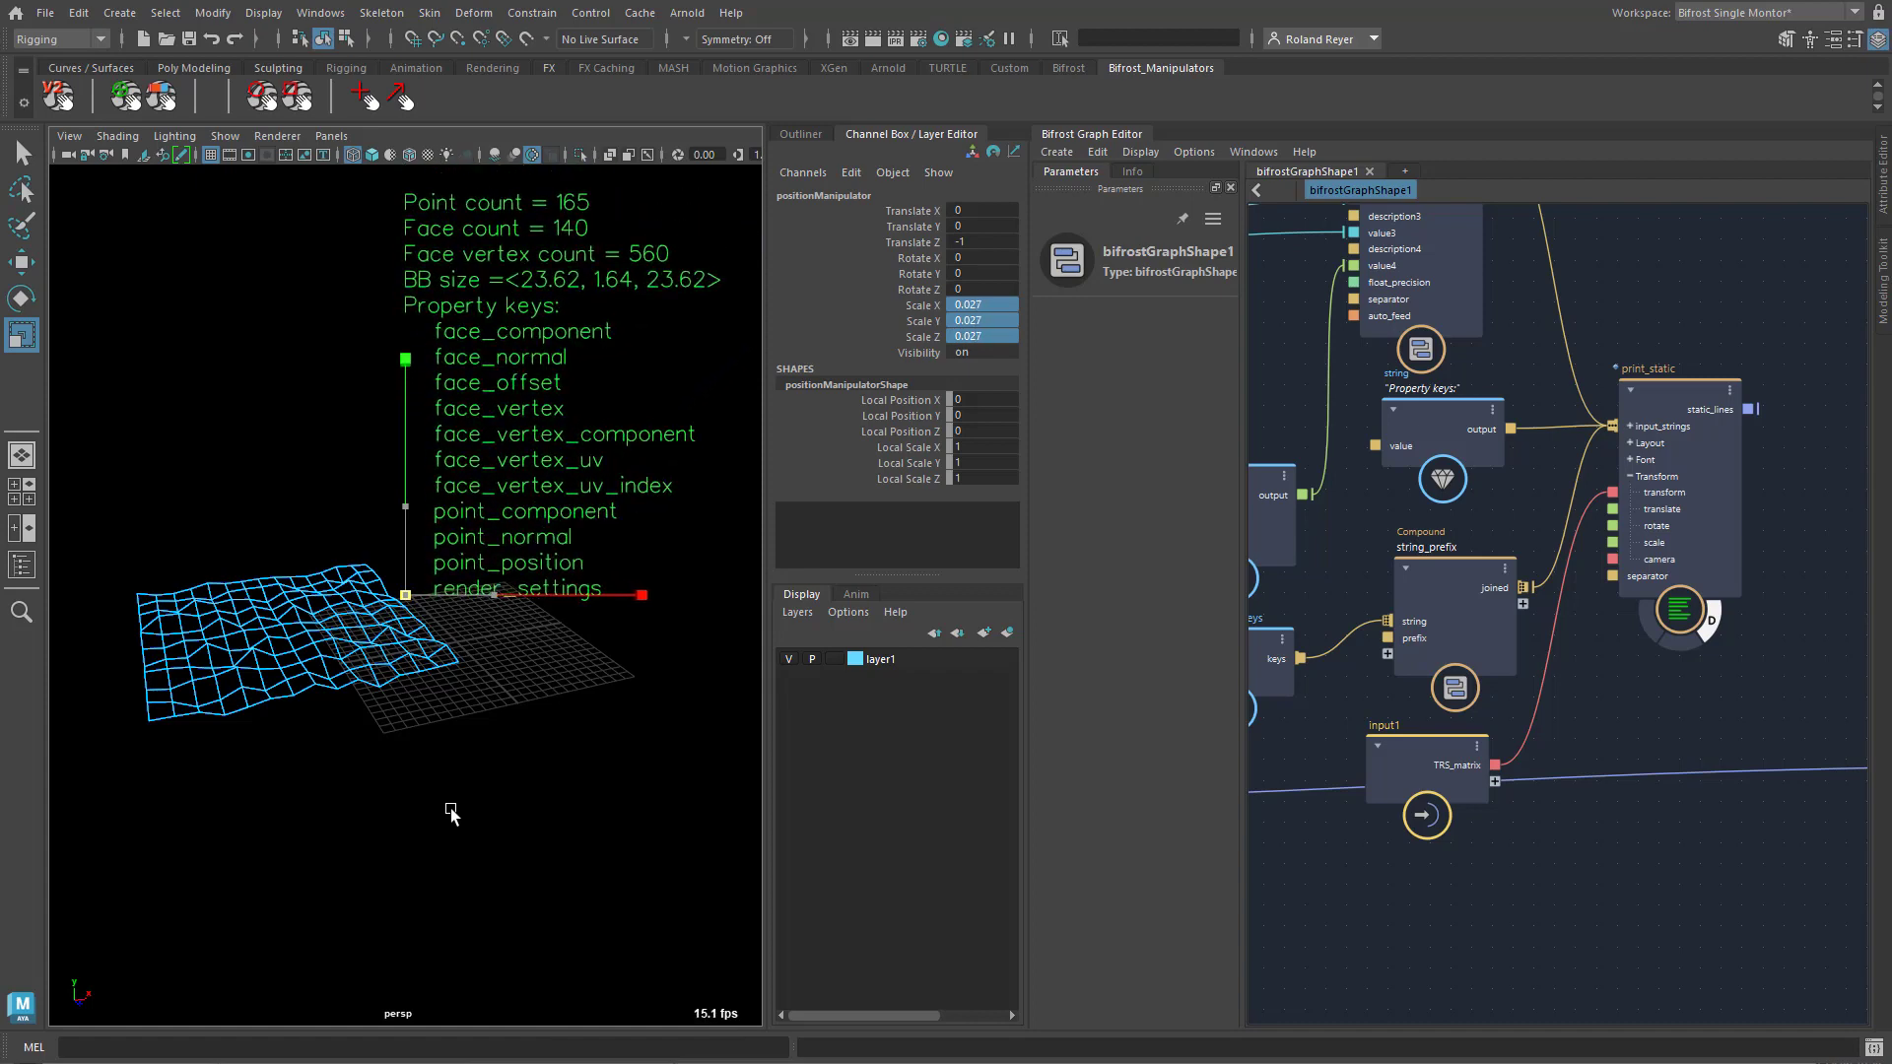
{"action": "key", "text": "w"}
{"action": "left_click_drag", "start_coordinate": [470, 542], "coordinate": [142, 942]}
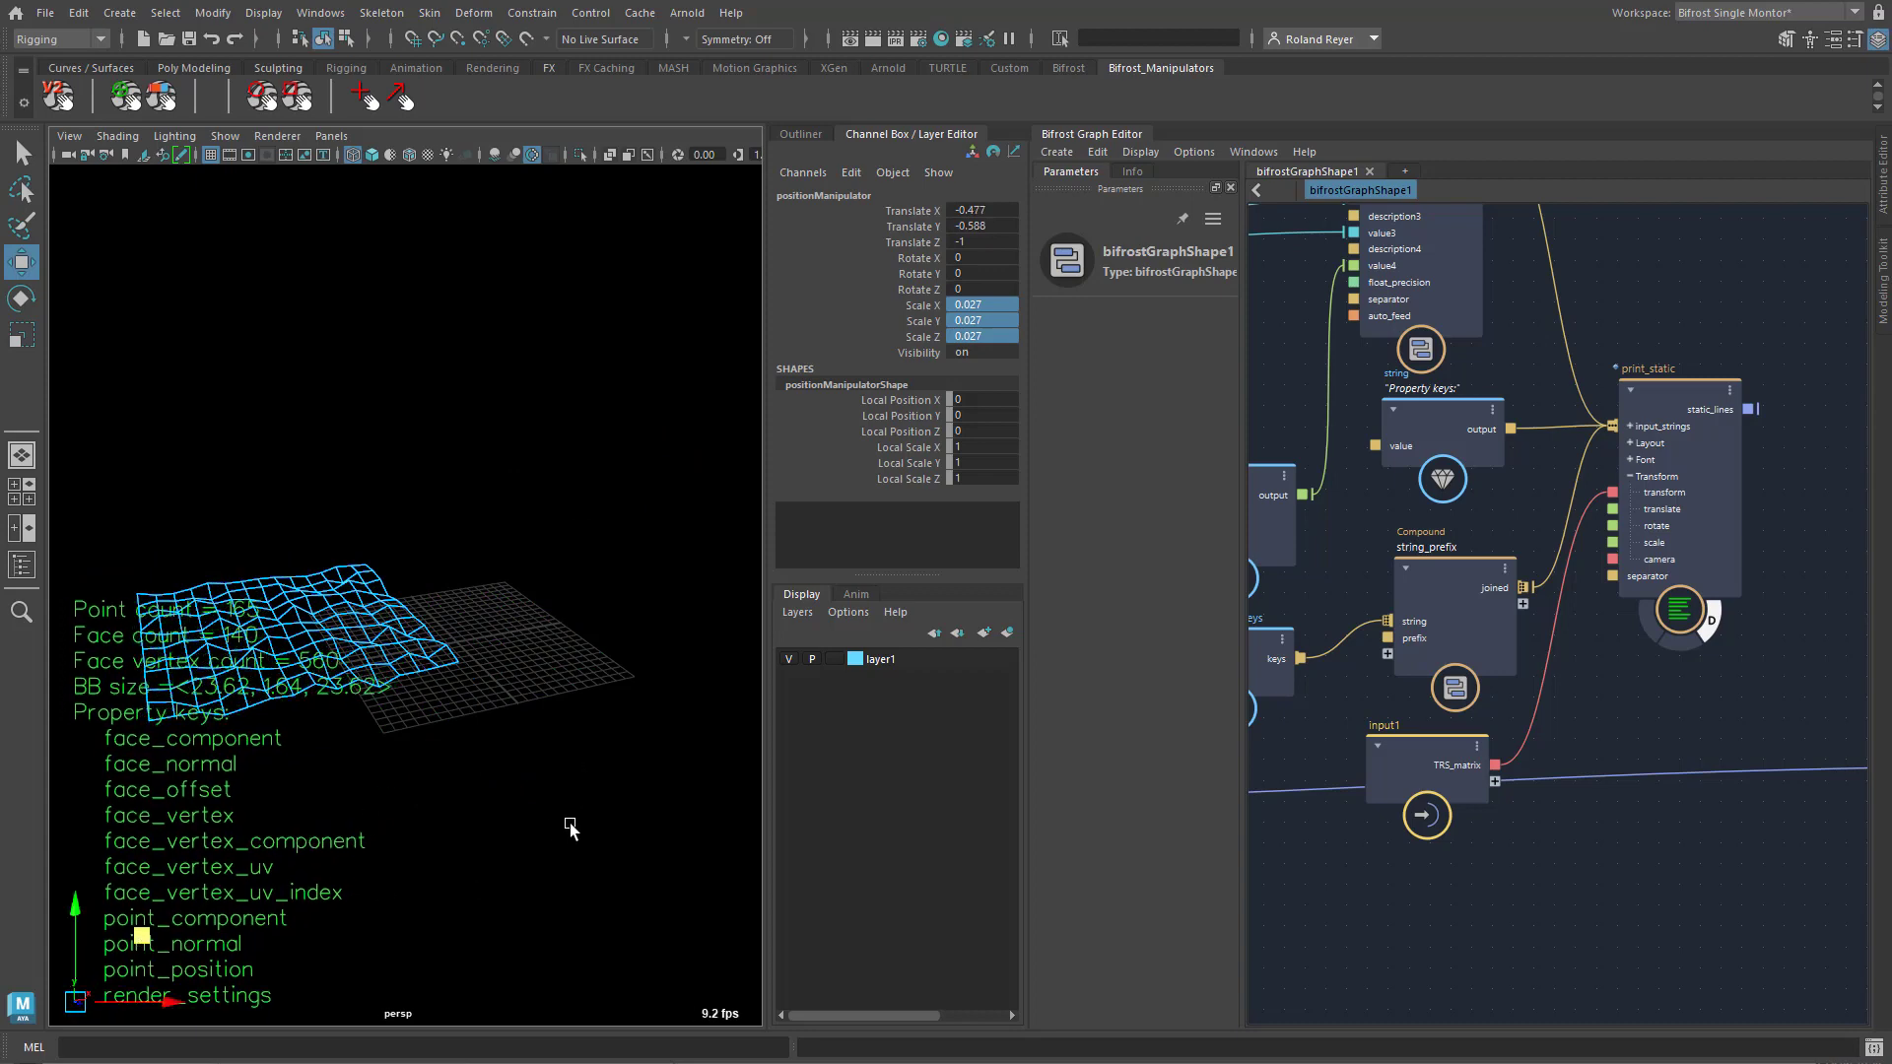
Orbit the view to check the static text, and move pPlane1 back and forth along X to test the printed mesh info
{"action": "left_click_drag", "start_coordinate": [505, 863], "coordinate": [299, 1018], "text": "alt"}
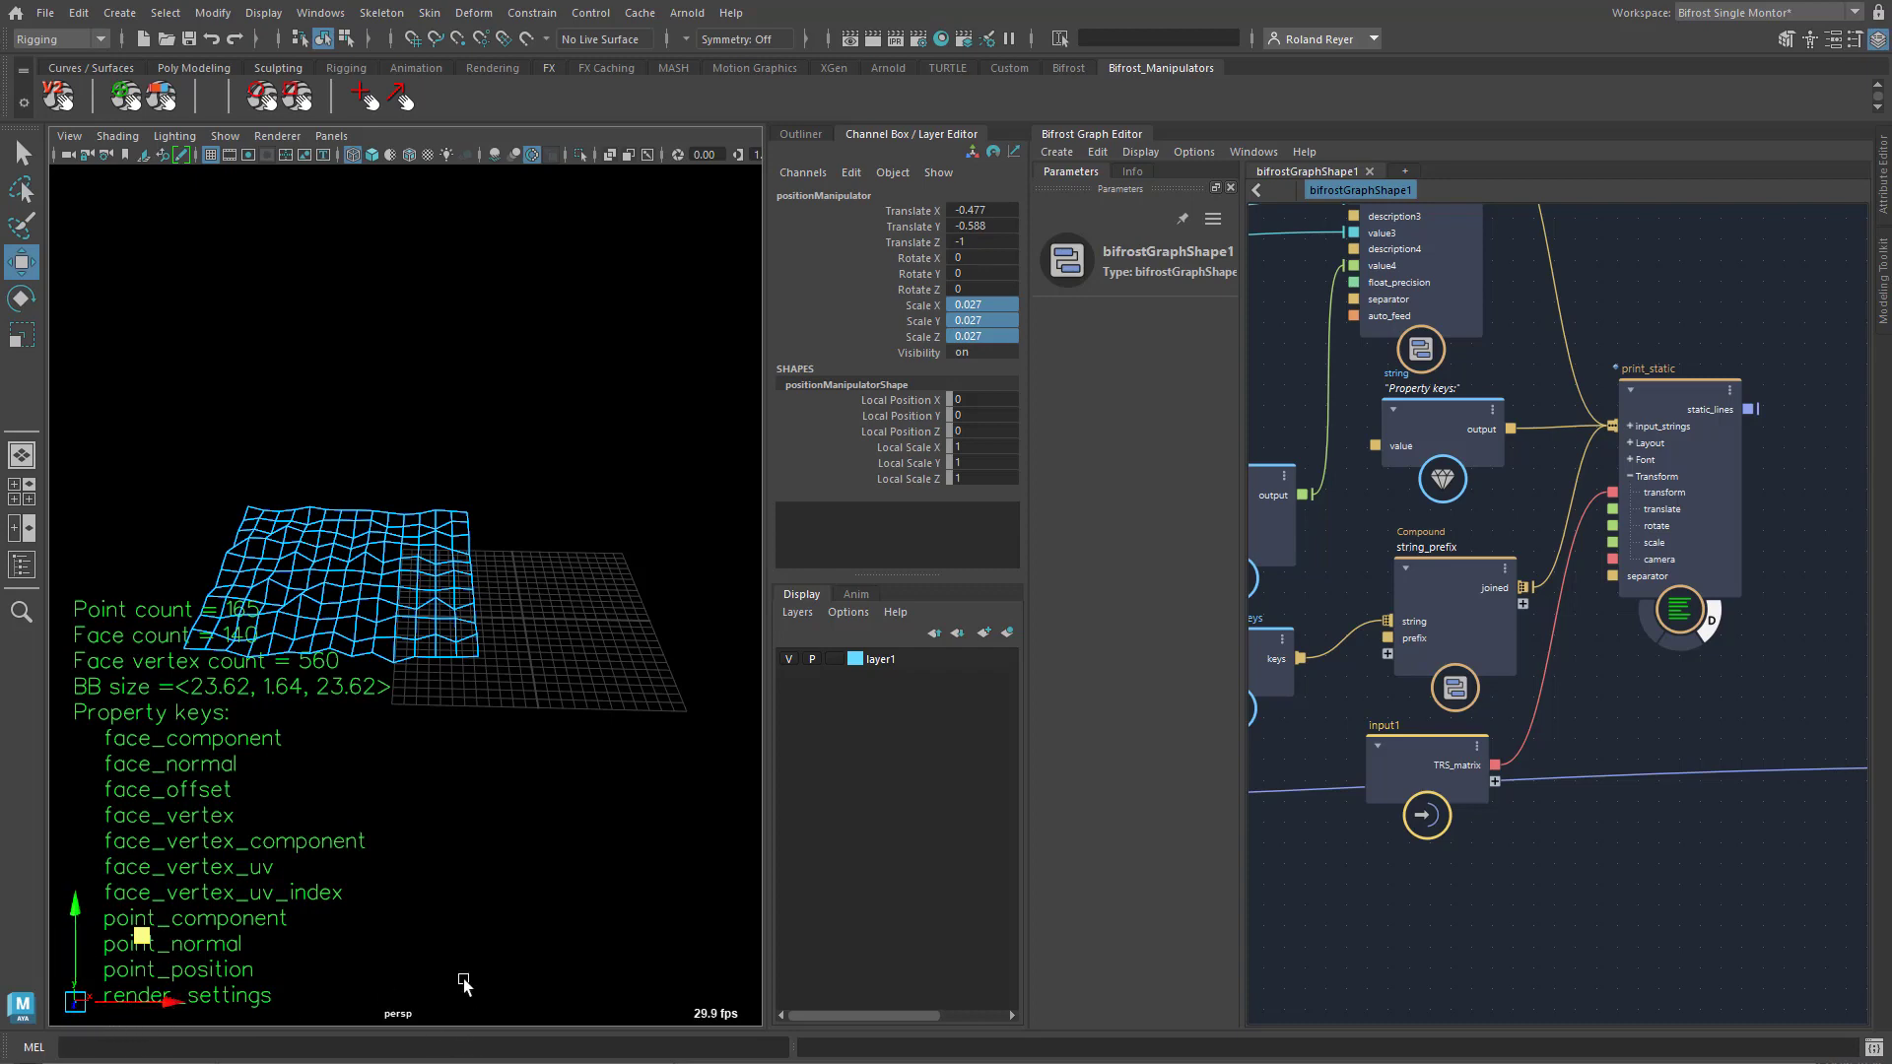
{"action": "left_click_drag", "start_coordinate": [459, 917], "coordinate": [296, 868], "text": "alt"}
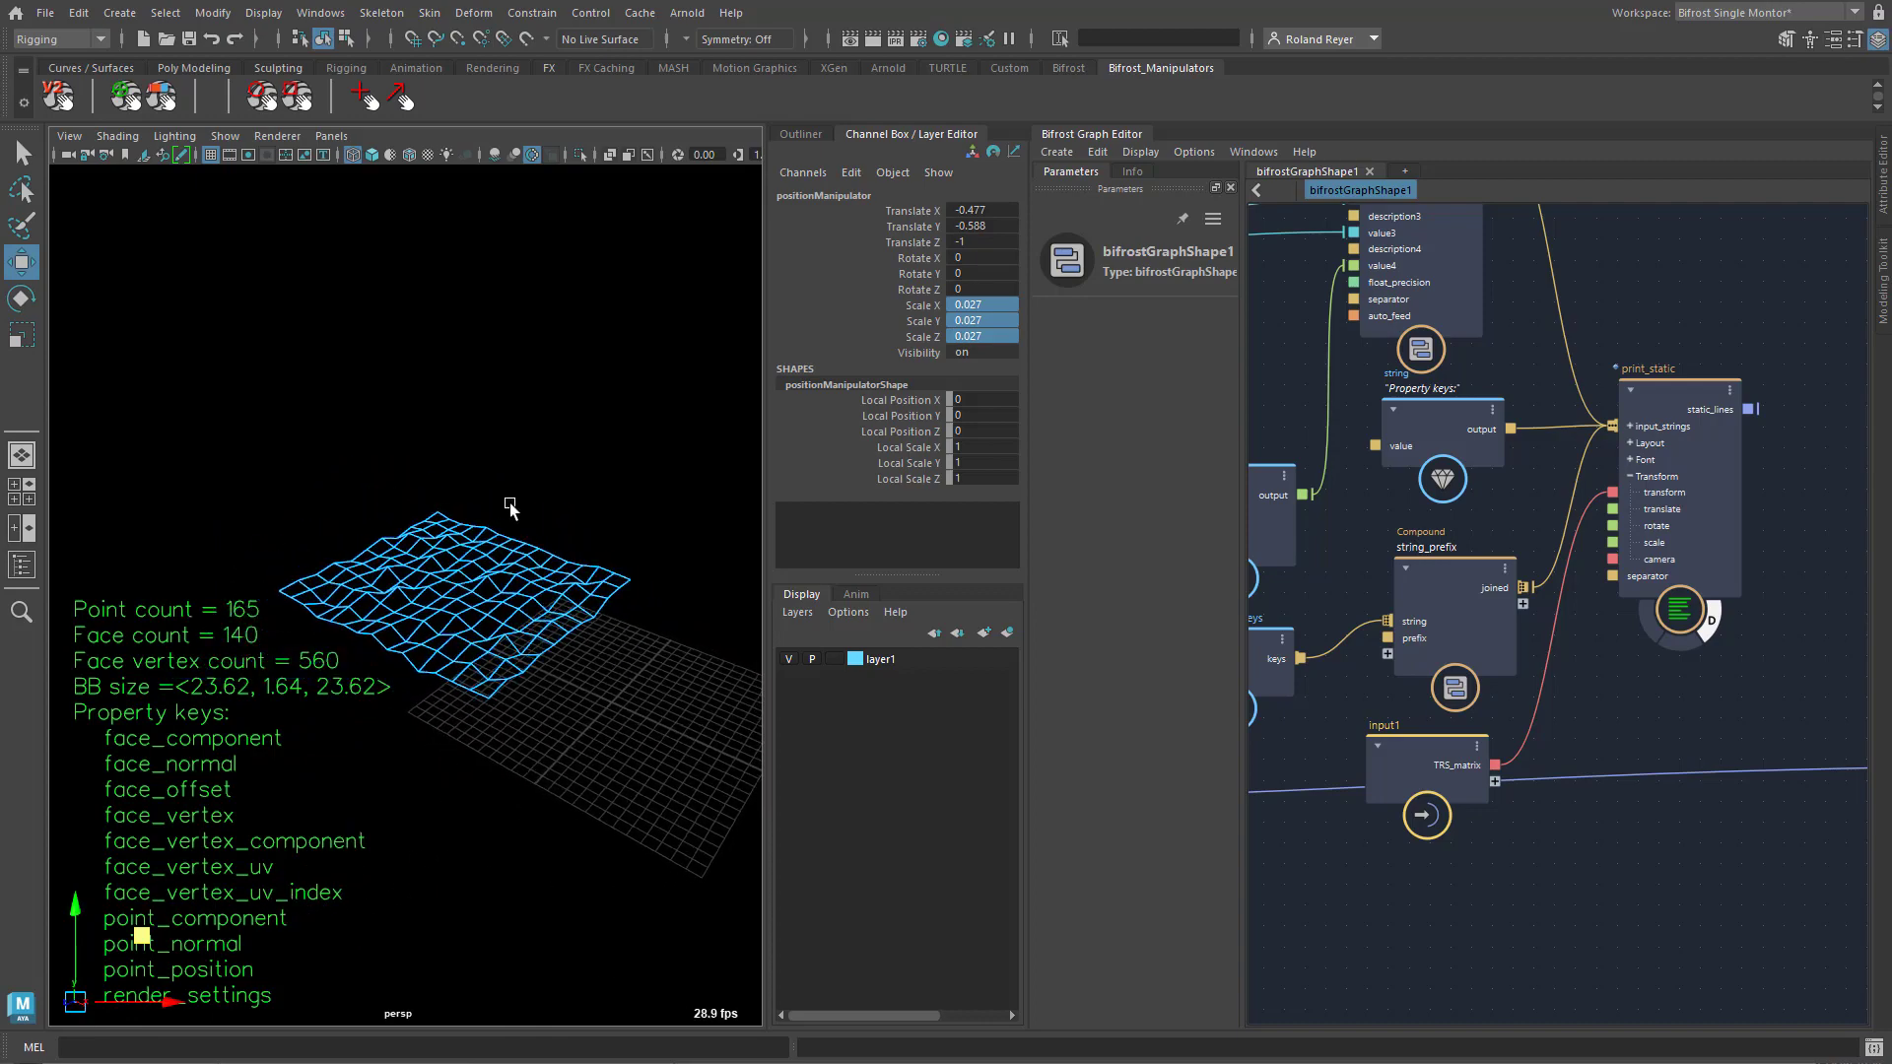
{"action": "left_click", "coordinate": [537, 680]}
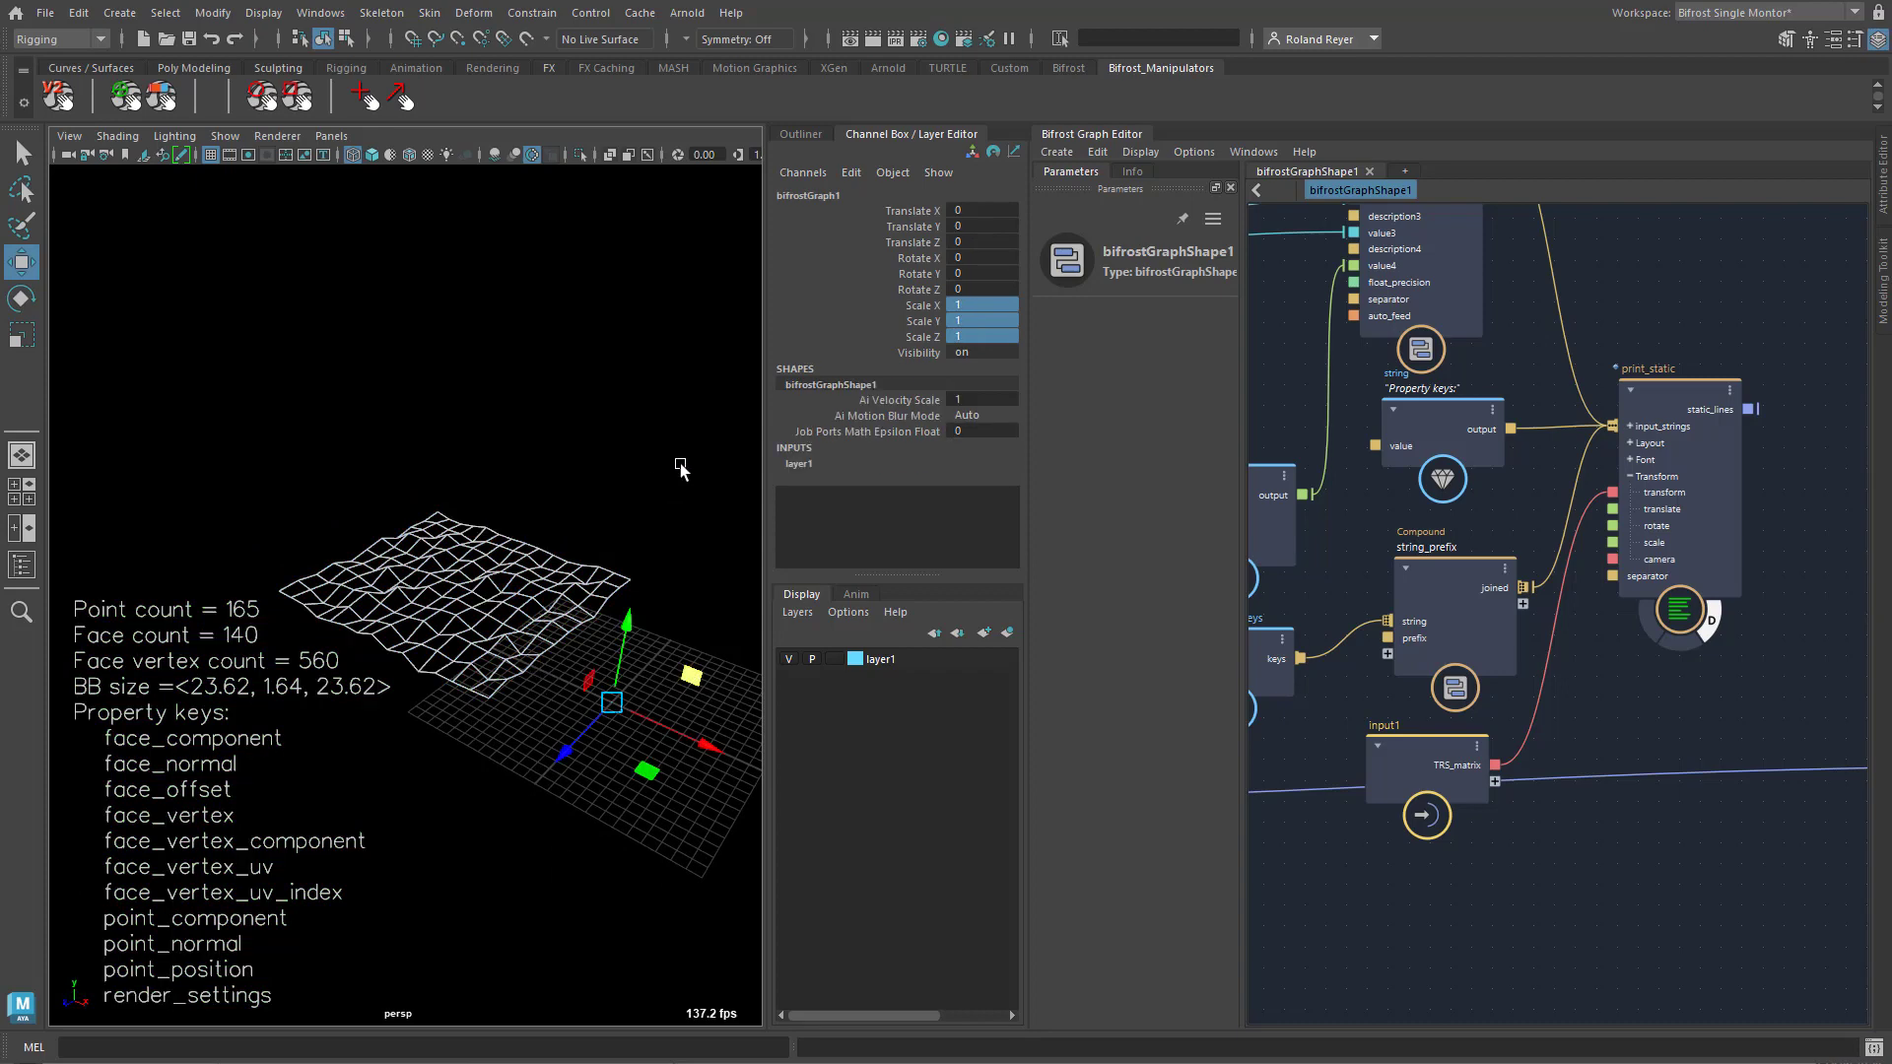
{"action": "left_click", "coordinate": [802, 135]}
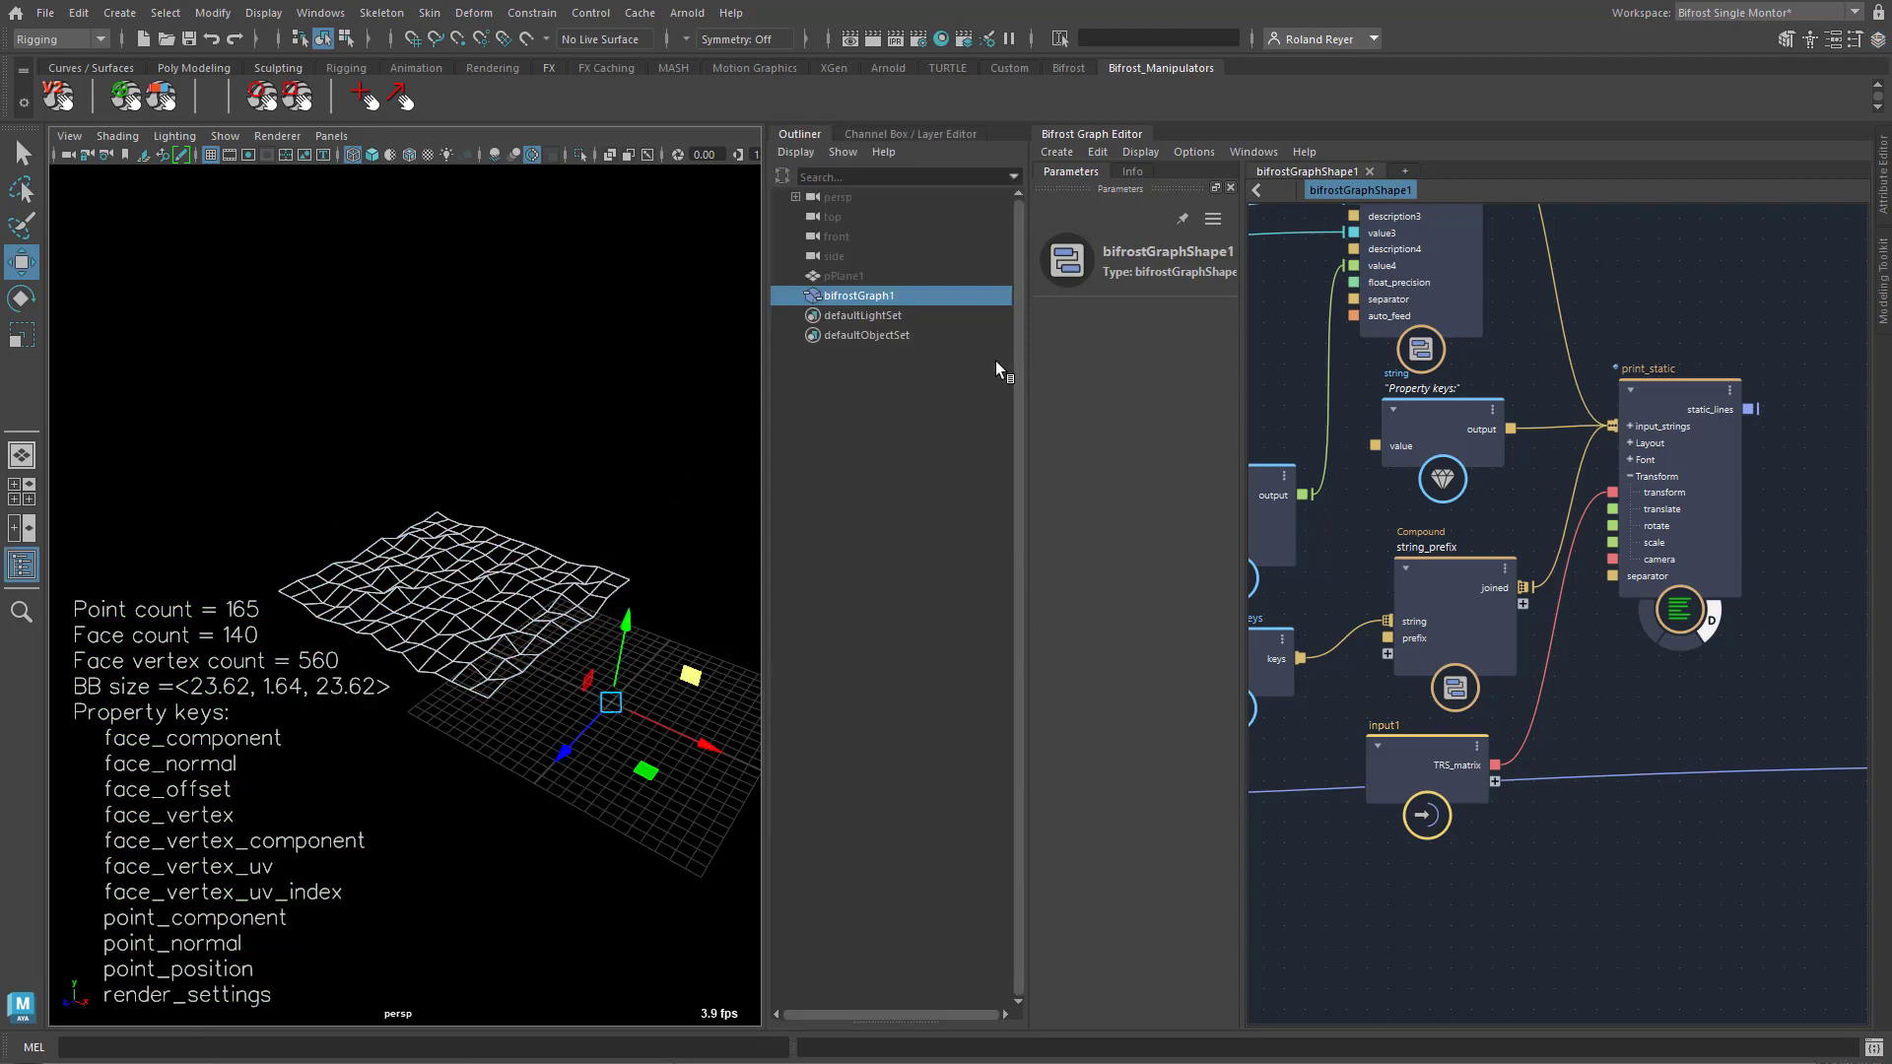
{"action": "left_click", "coordinate": [844, 278]}
{"action": "left_click_drag", "start_coordinate": [508, 618], "coordinate": [585, 675]}
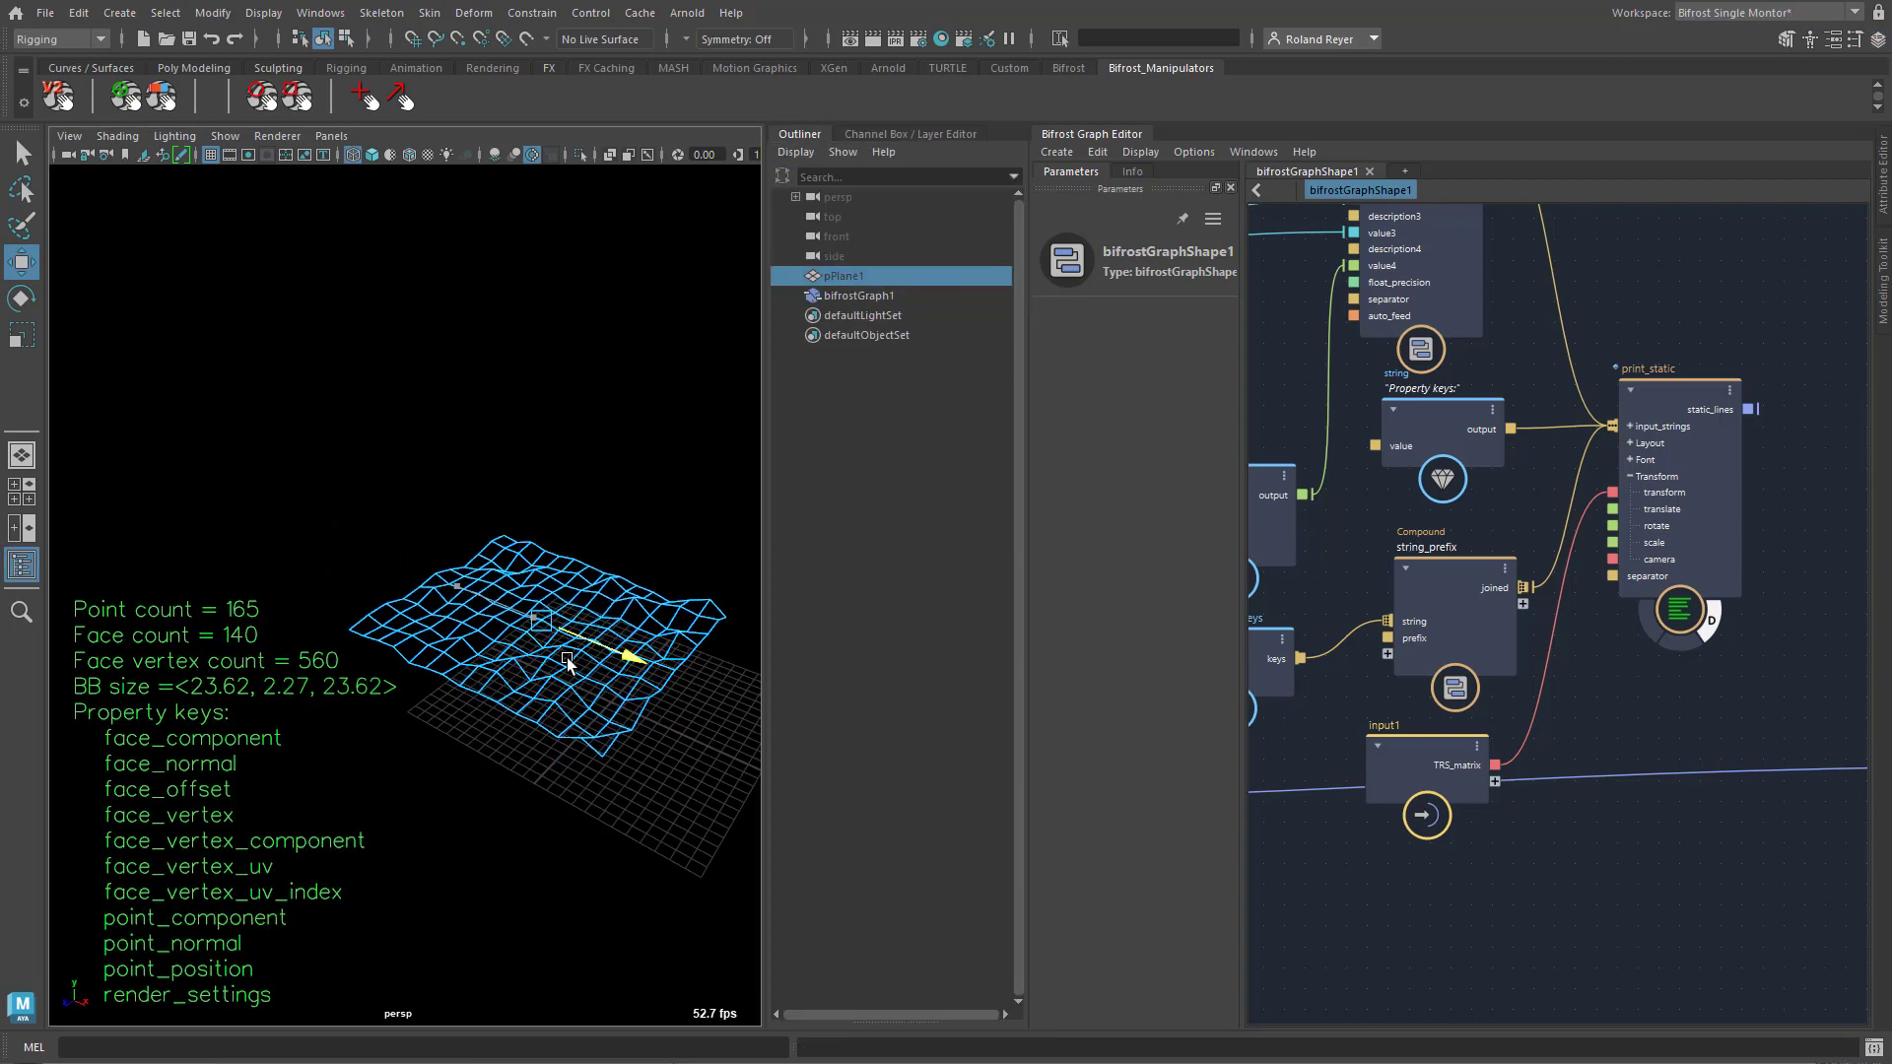
{"action": "key", "text": "ctrl+z"}
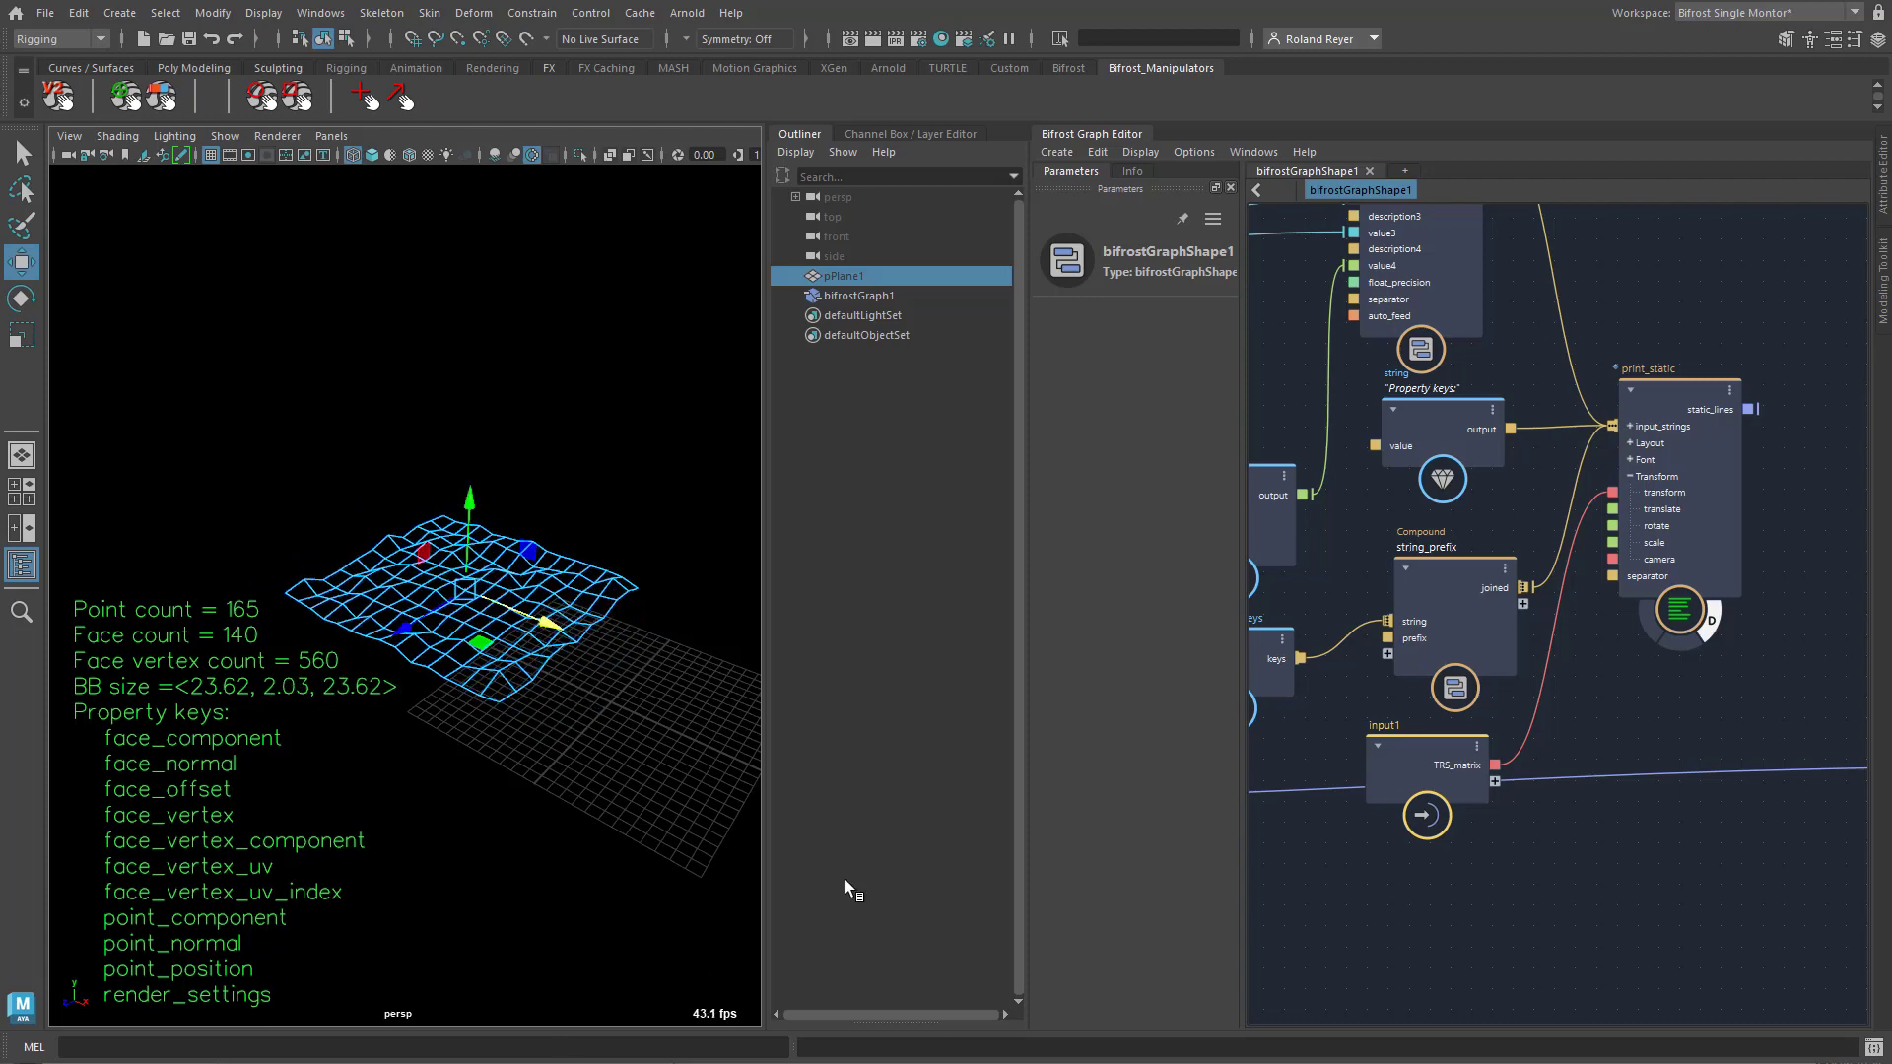
Shift print_static in the graph and delete the input1 node that feeds its transform port
{"action": "left_click_drag", "start_coordinate": [1676, 393], "coordinate": [1701, 426]}
{"action": "mouse_move", "coordinate": [478, 922]}
{"action": "left_mouse_down", "text": "alt"}
{"action": "mouse_move", "coordinate": [524, 905]}
{"action": "mouse_move", "coordinate": [434, 894]}
{"action": "mouse_move", "coordinate": [512, 916]}
{"action": "left_mouse_up", "text": "alt"}
{"action": "left_click_drag", "start_coordinate": [1705, 431], "coordinate": [1720, 423]}
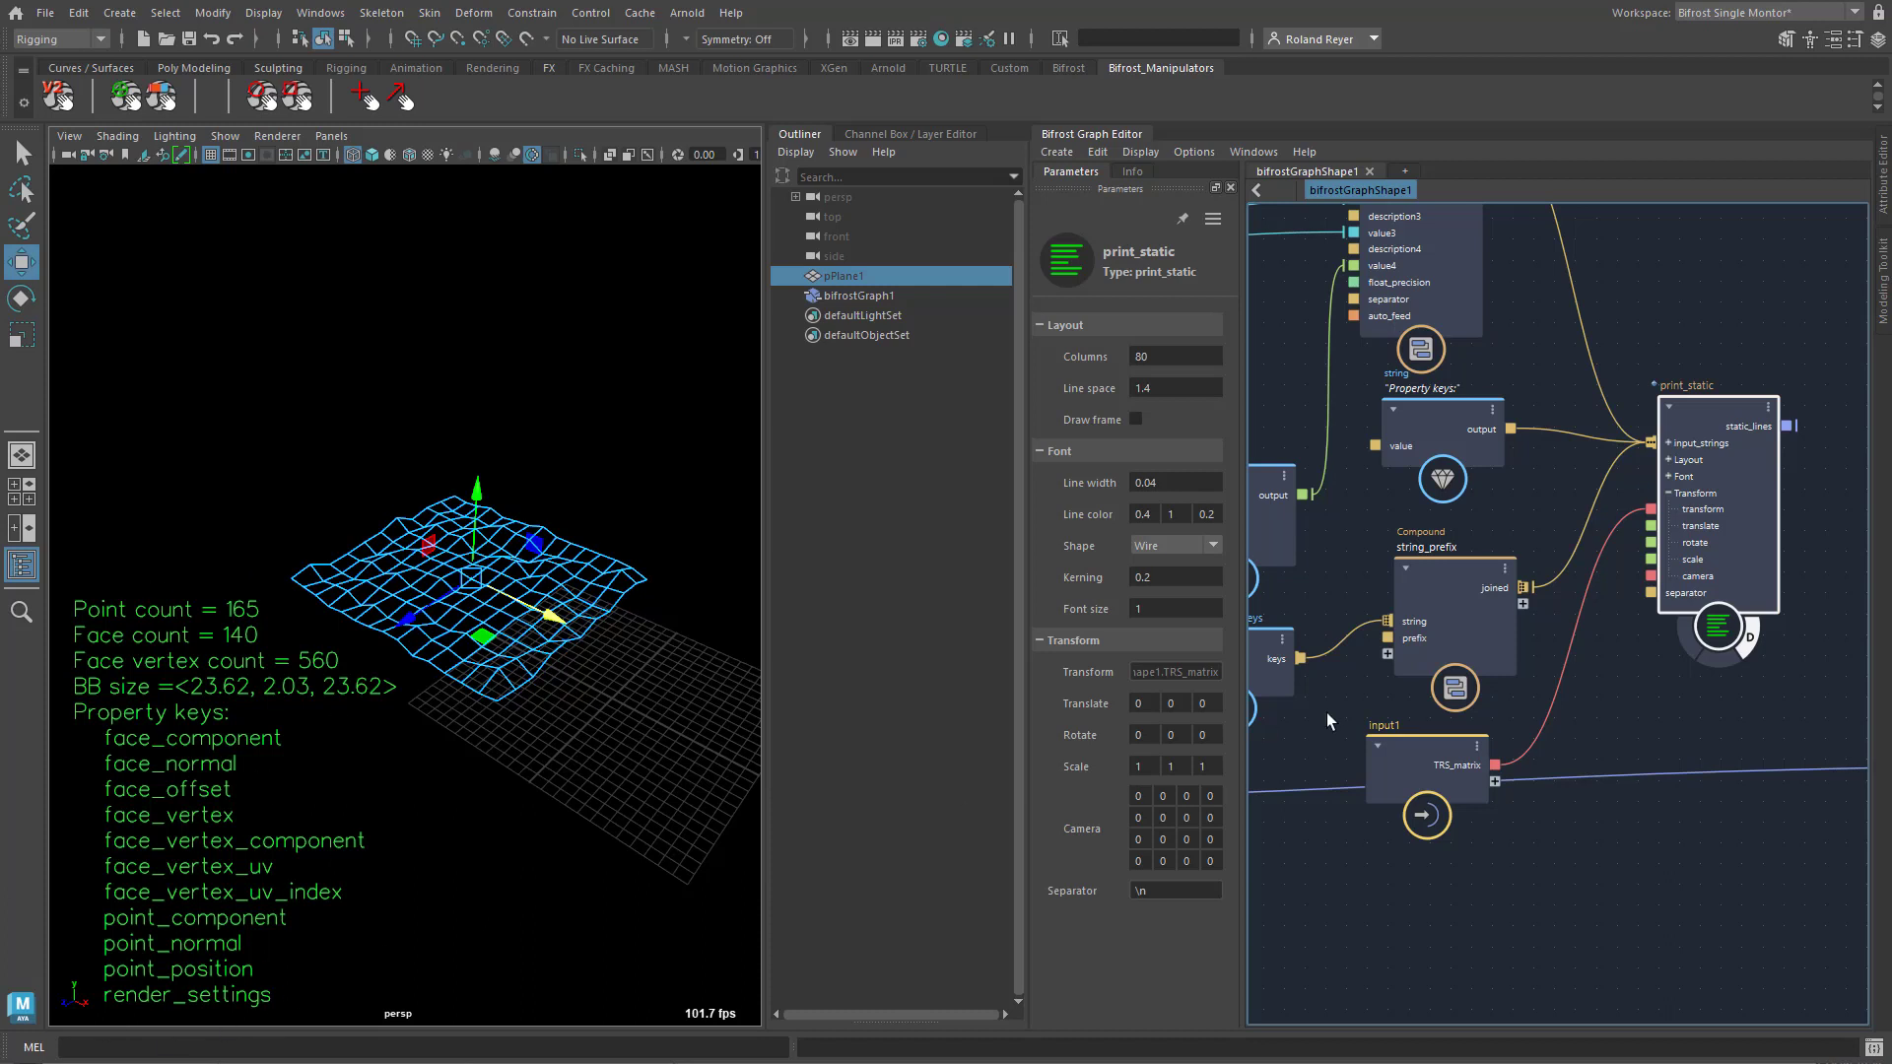
{"action": "mouse_move", "coordinate": [1400, 771]}
{"action": "left_mouse_down"}
{"action": "mouse_move", "coordinate": [1429, 761]}
{"action": "mouse_move", "coordinate": [1405, 782]}
{"action": "left_mouse_up"}
{"action": "key", "text": "Delete"}
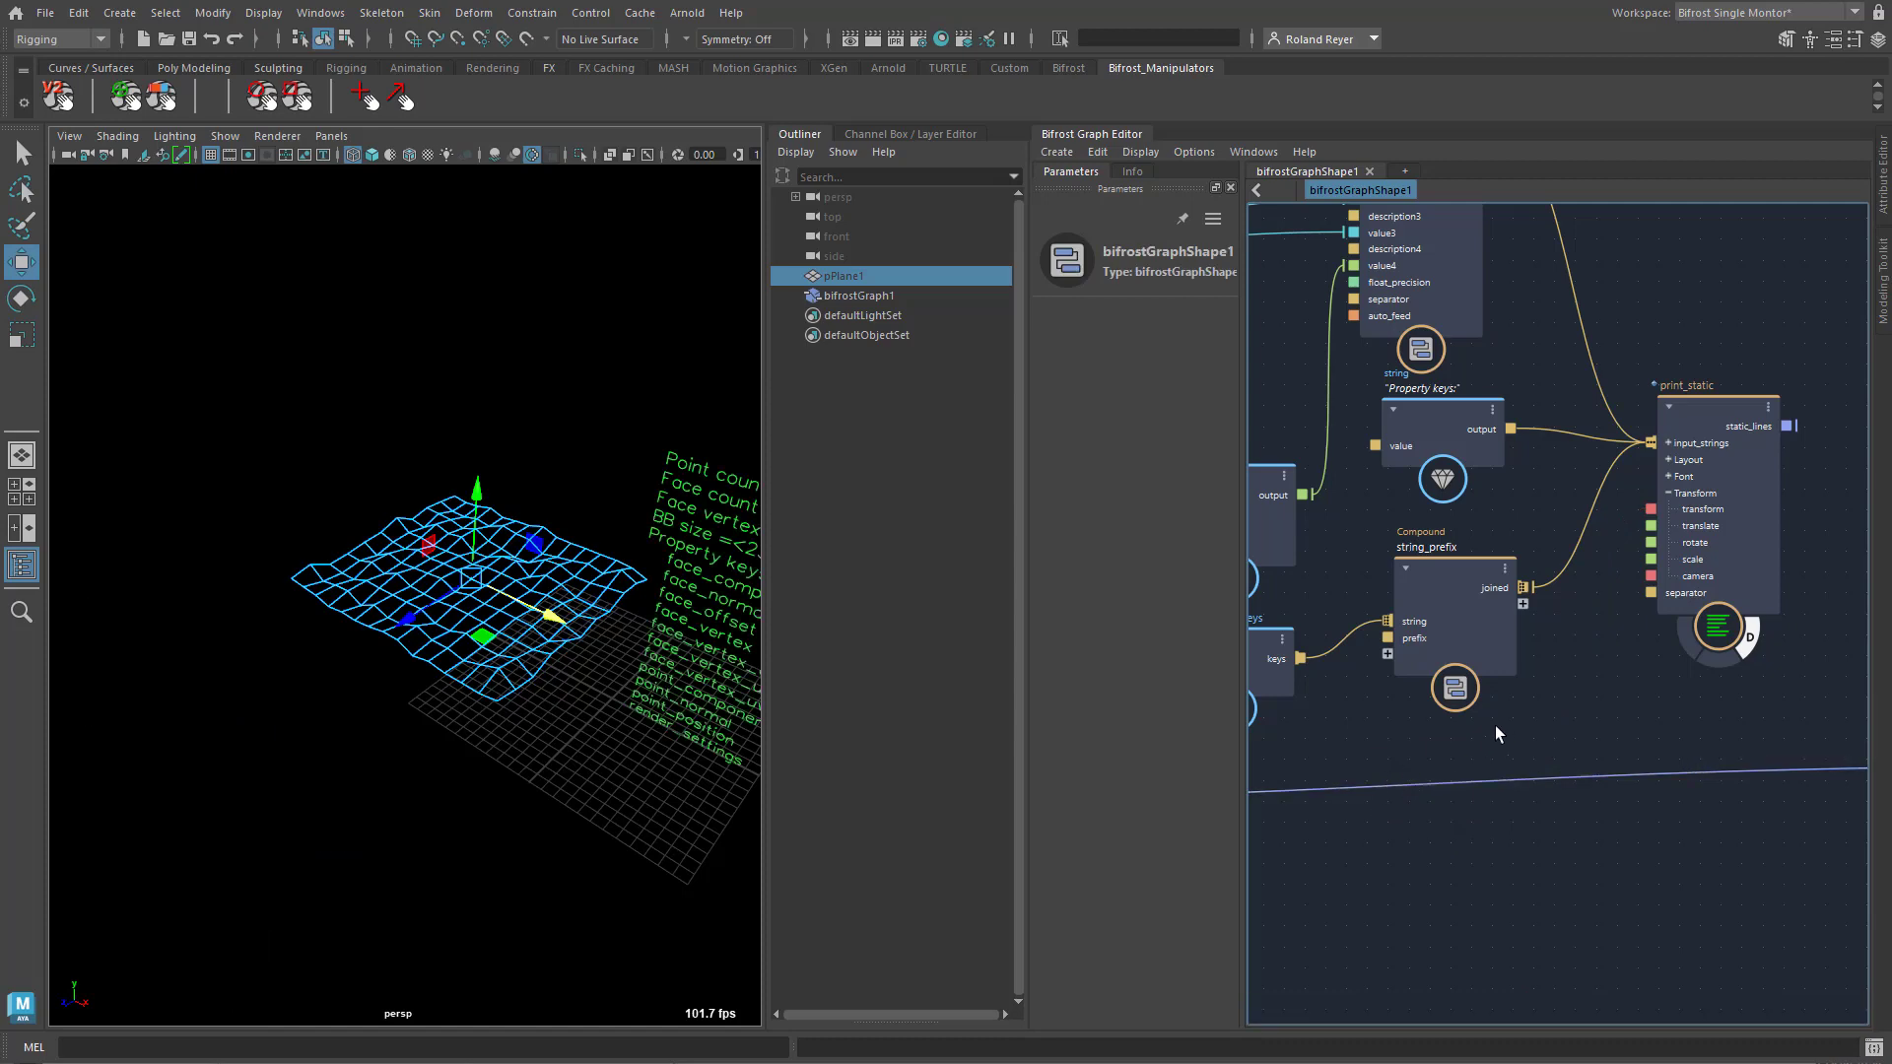
Convert the graph from BifrostGraphShape to BifrostBoard (DG node)
{"action": "left_click_drag", "start_coordinate": [360, 868], "coordinate": [564, 792], "text": "alt"}
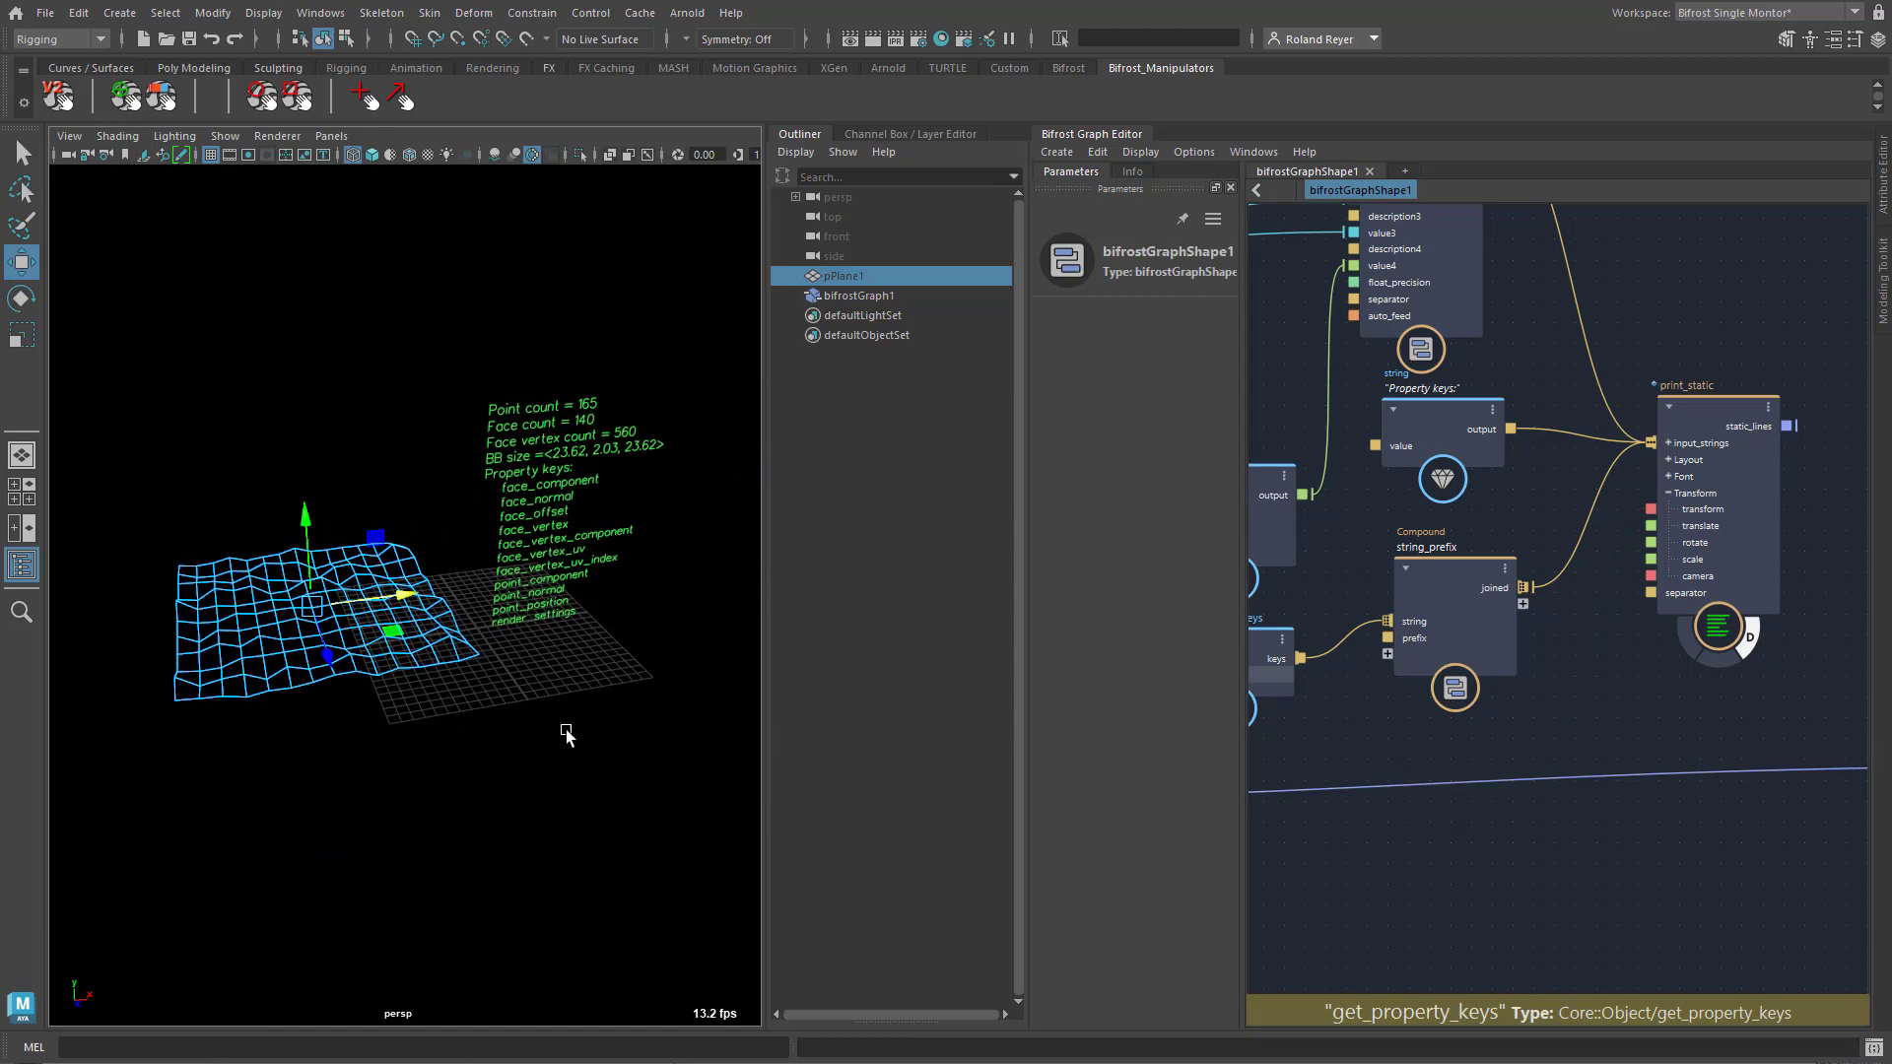
{"action": "left_click", "coordinate": [1110, 155]}
{"action": "mouse_move", "coordinate": [1180, 292]}
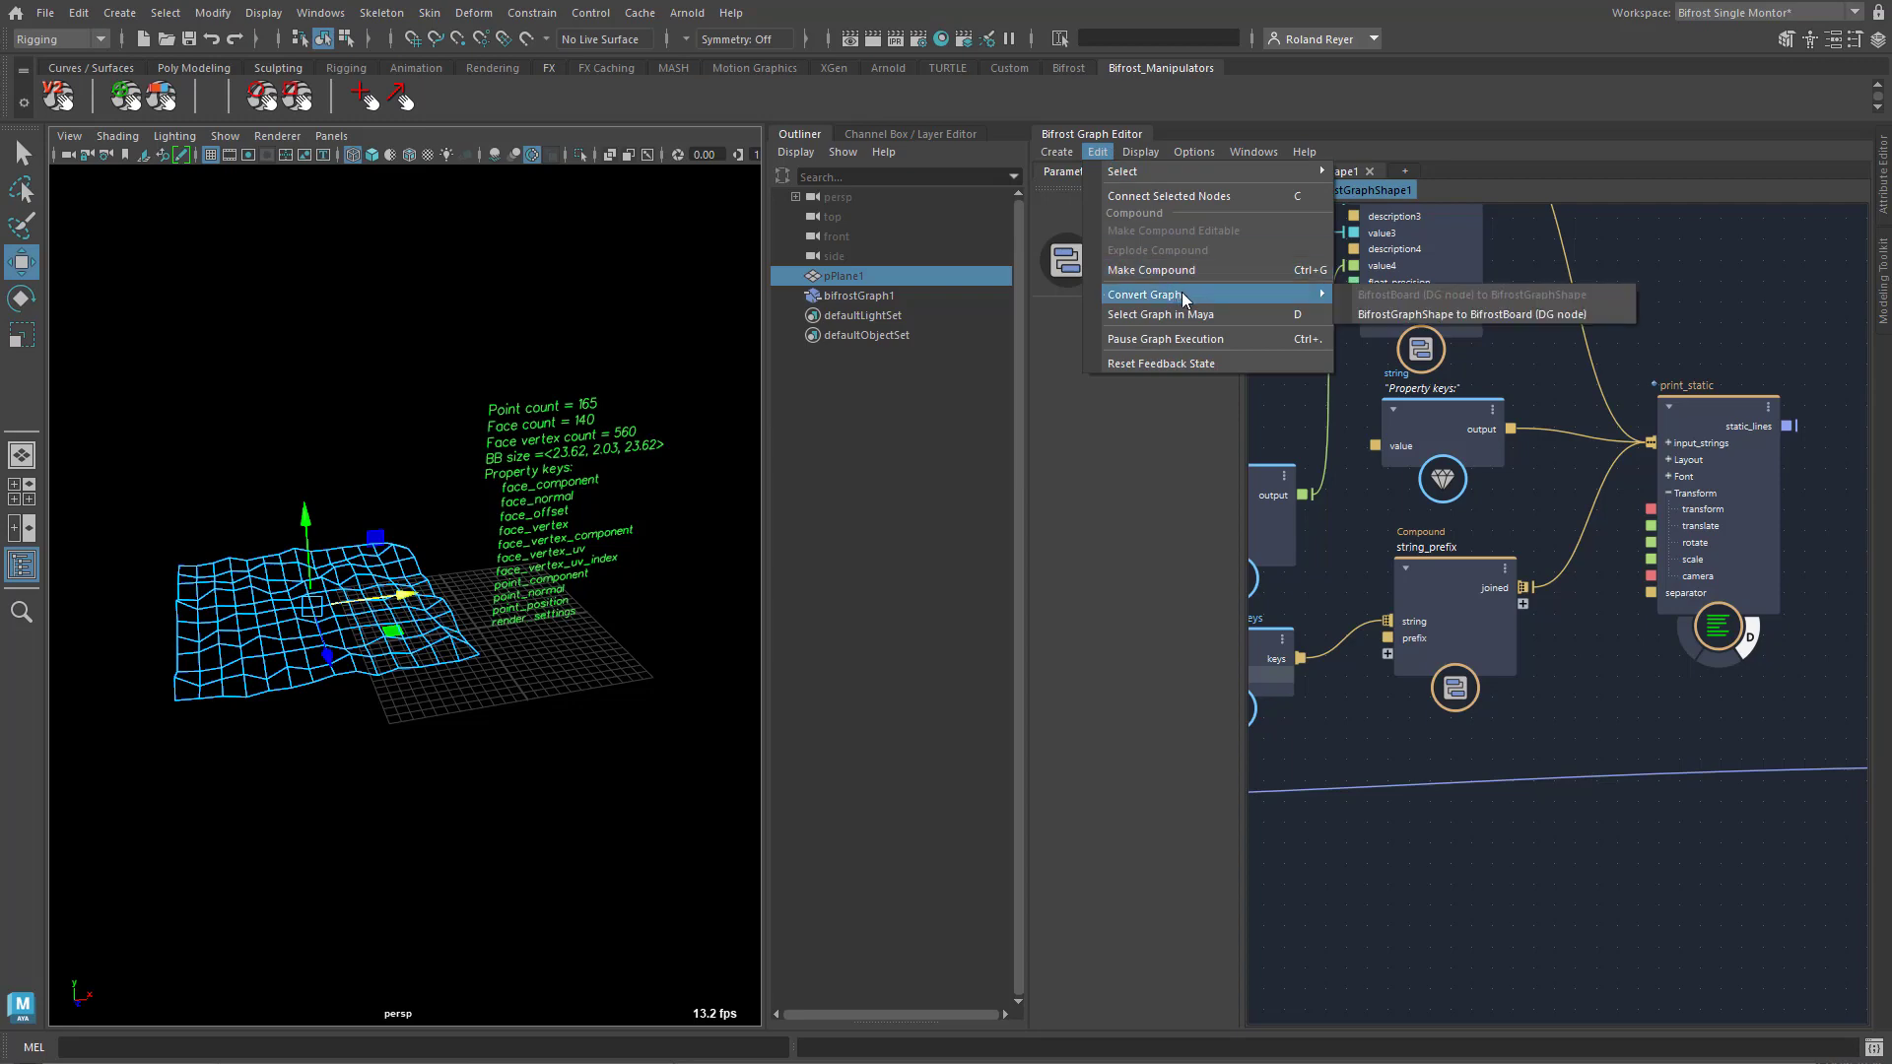
{"action": "left_click", "coordinate": [1527, 316]}
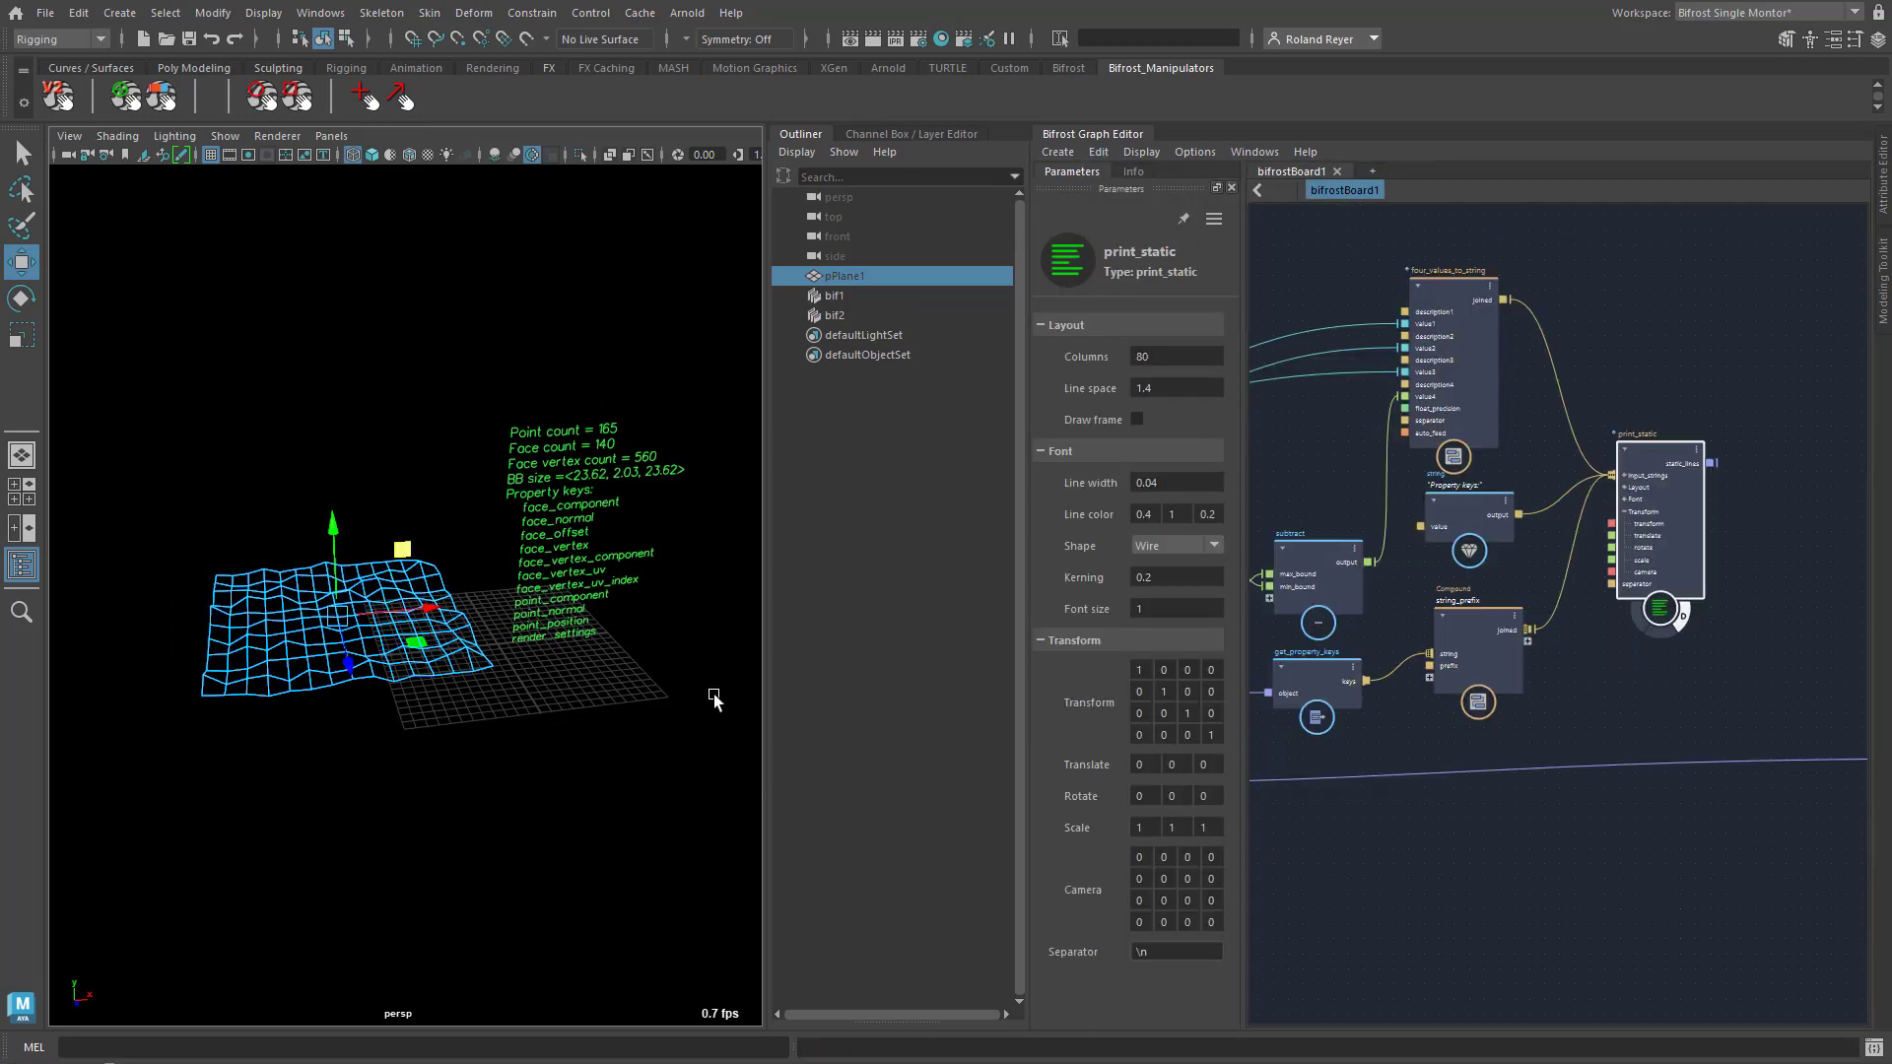
Parent the bif2 output under the persp camera and make the camera visible
{"action": "left_click", "coordinate": [846, 313]}
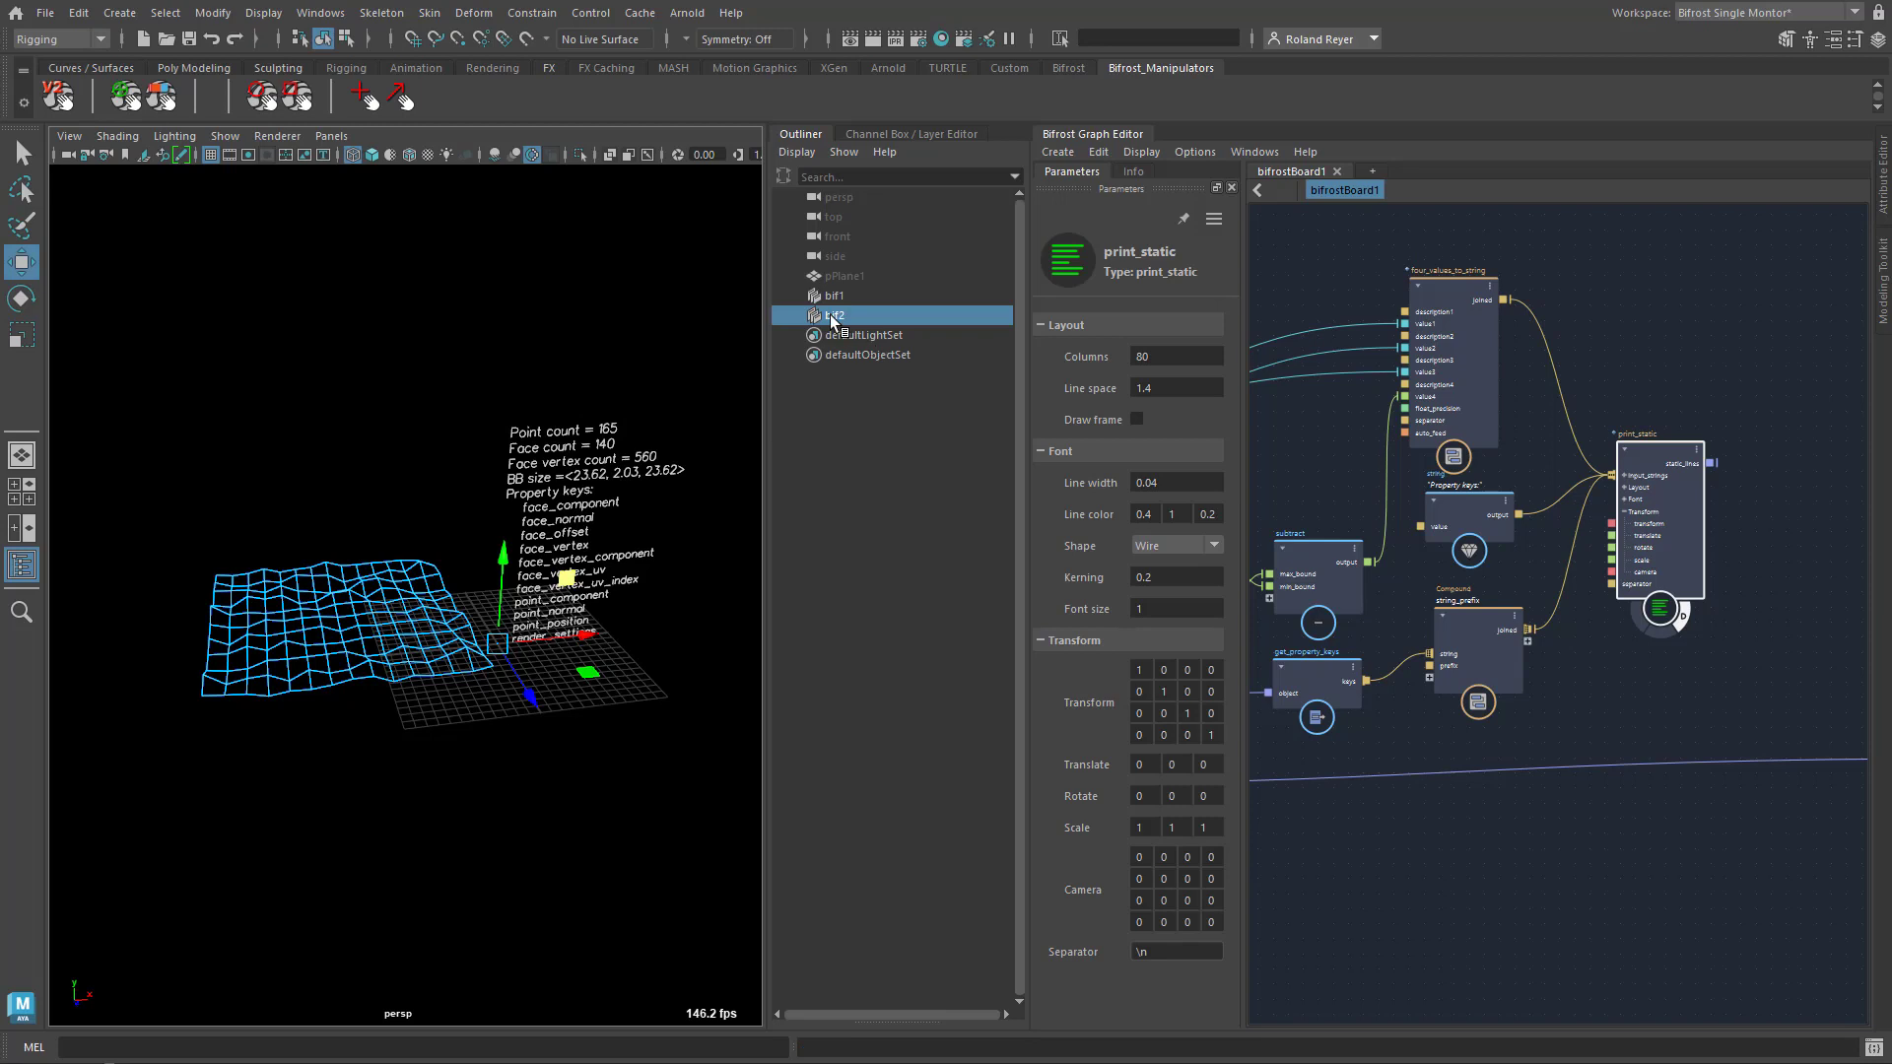
{"action": "left_click_drag", "start_coordinate": [838, 322], "coordinate": [836, 199]}
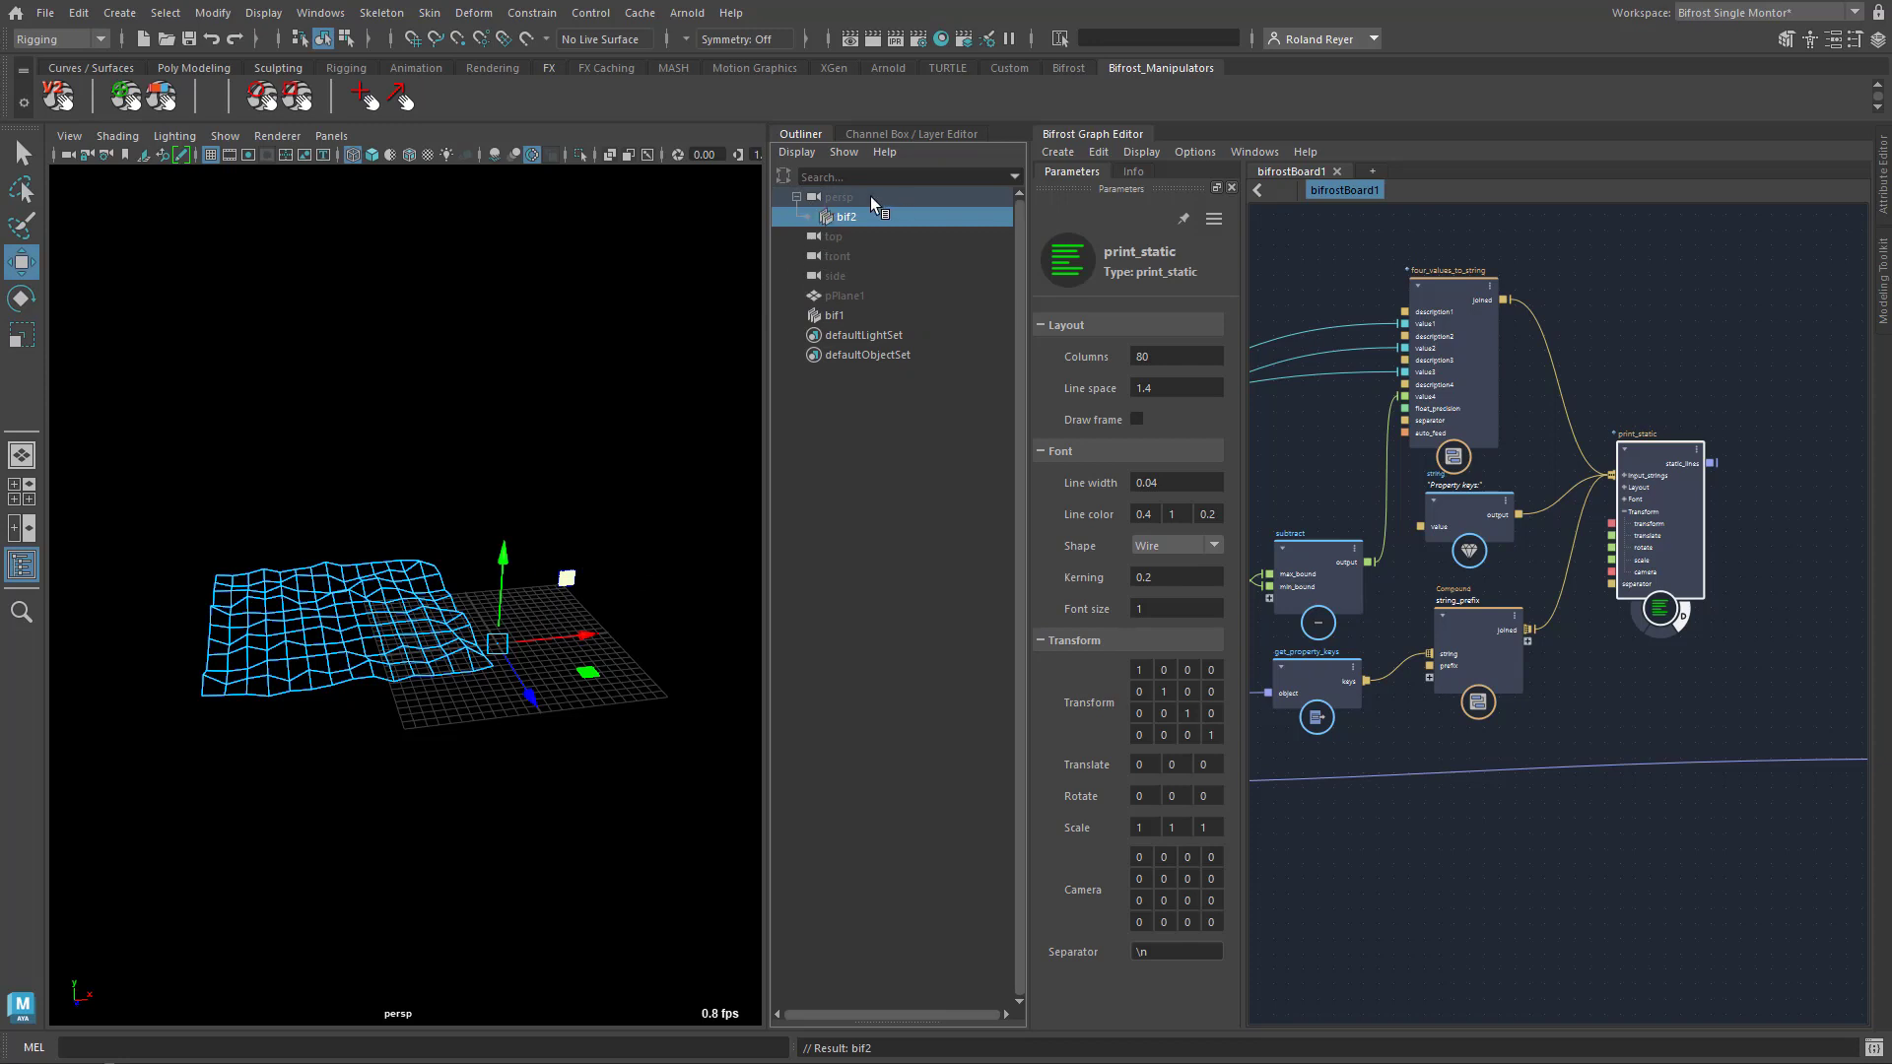
{"action": "left_click", "coordinate": [838, 199]}
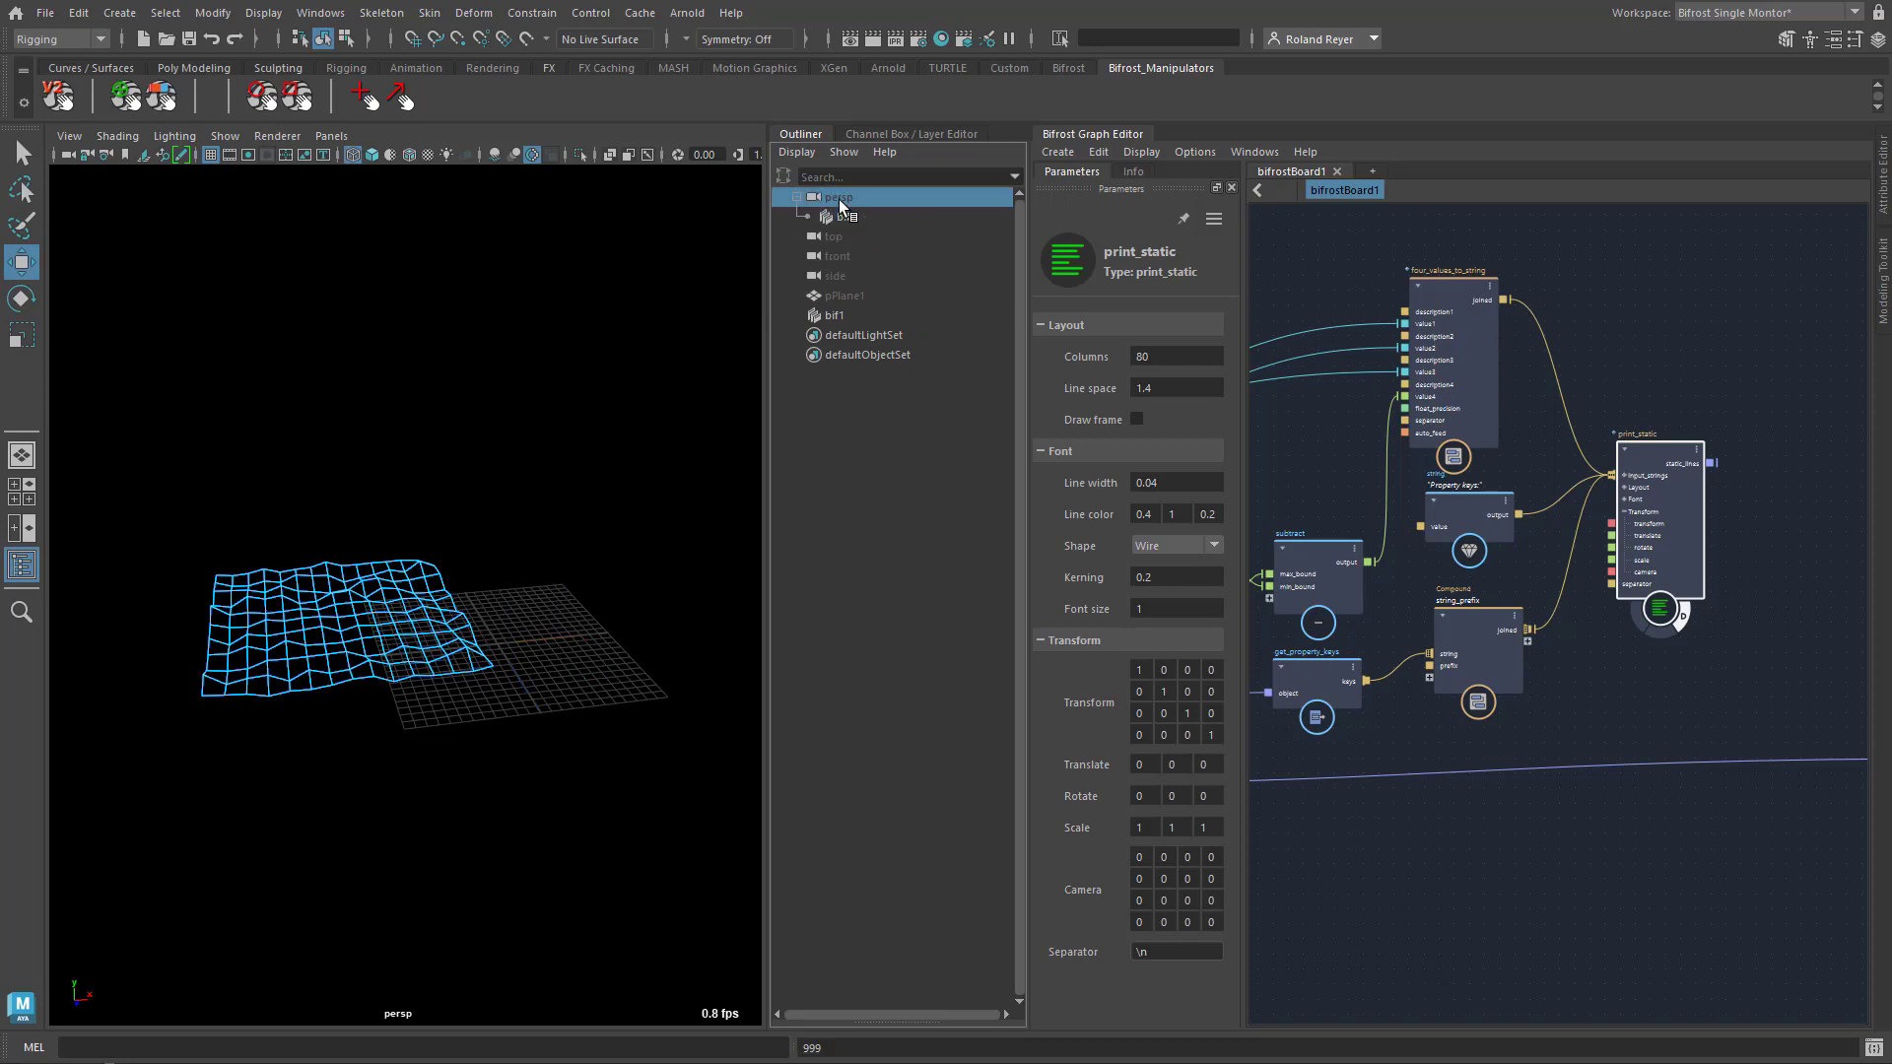
{"action": "key", "text": "h"}
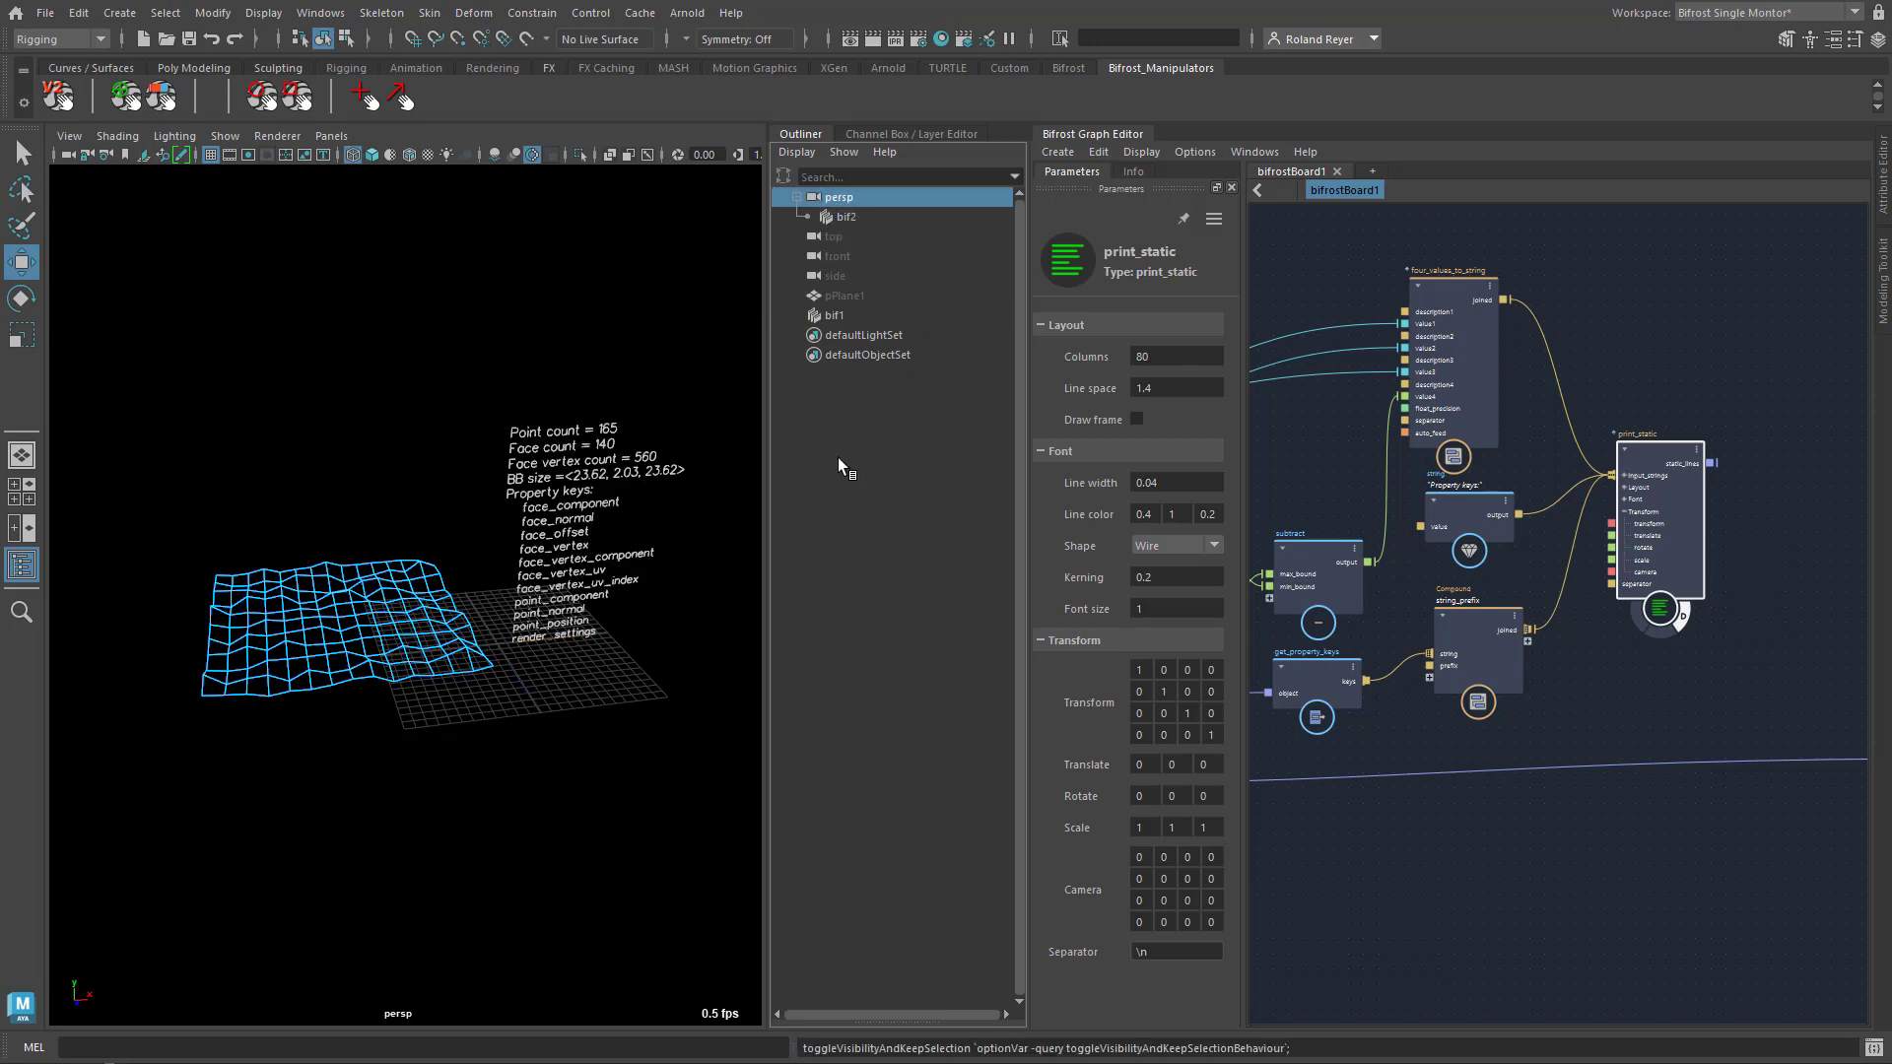
Set all of bif2's Translate and Rotate values to 0
{"action": "left_click", "coordinate": [846, 211]}
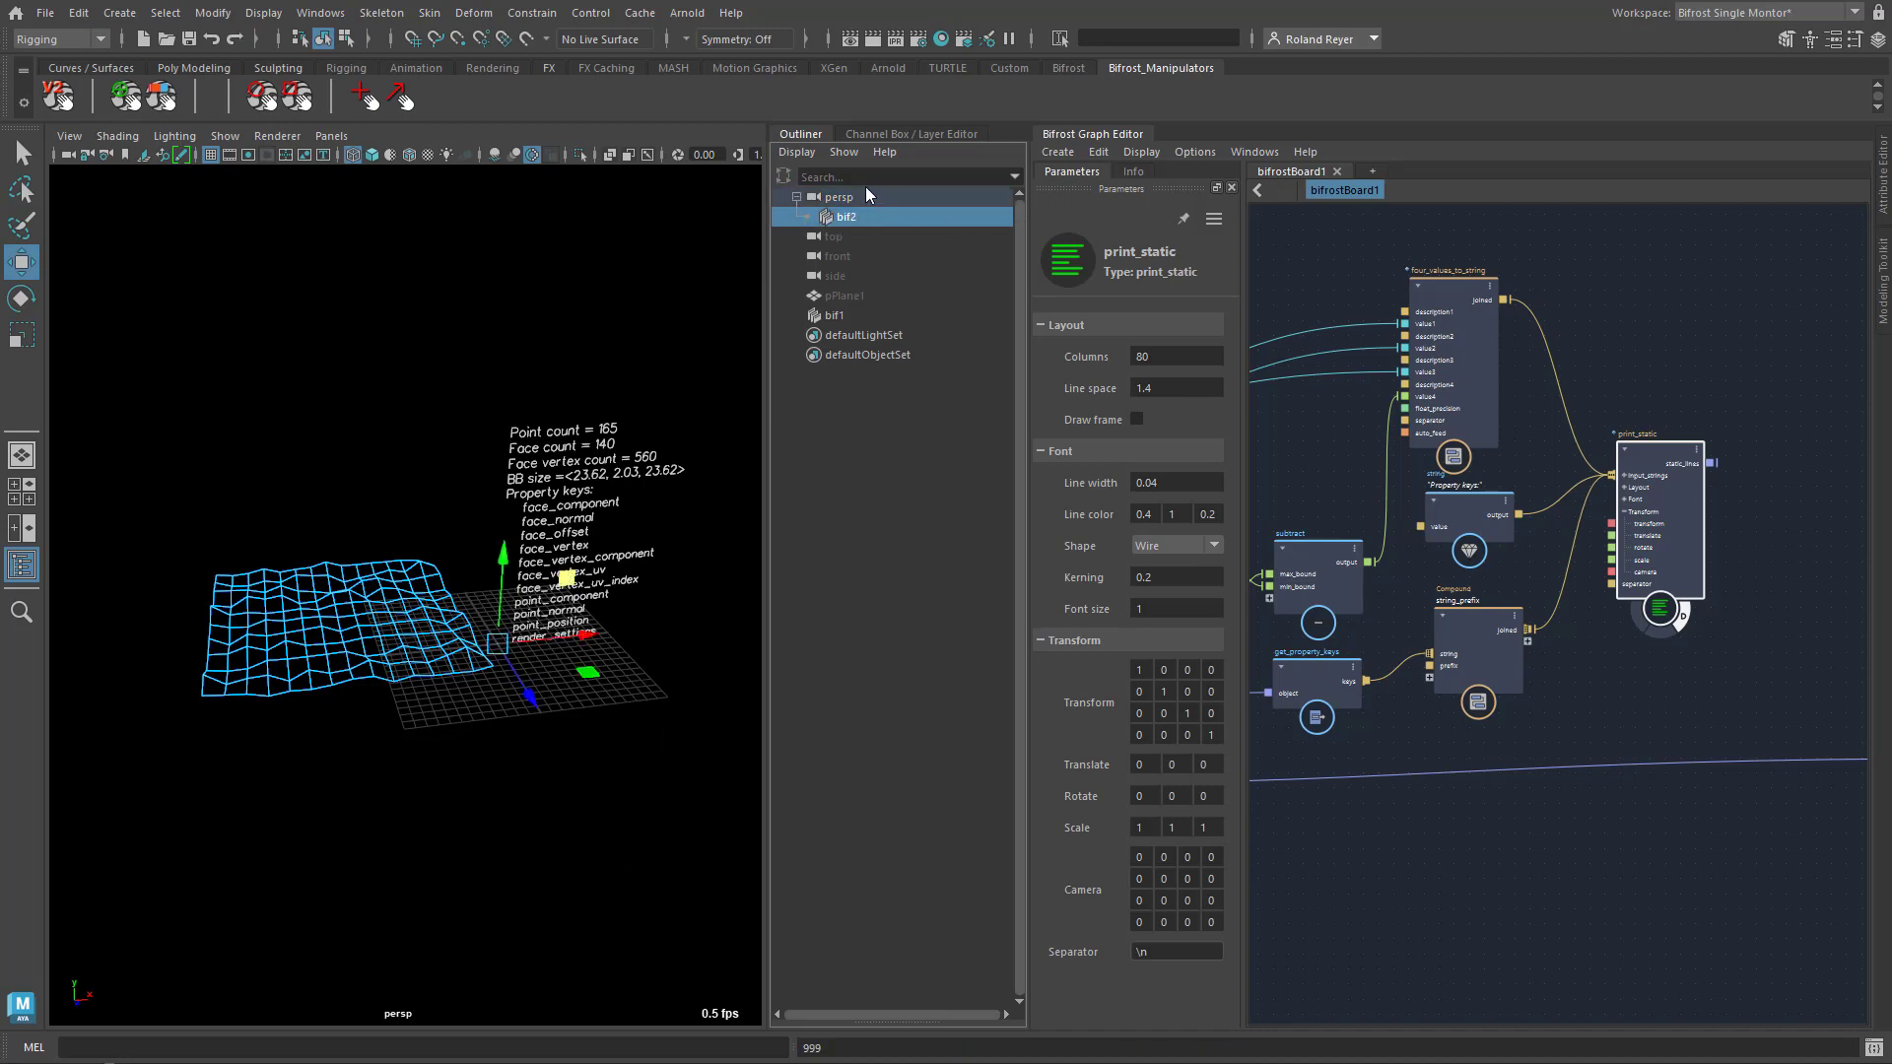
{"action": "left_click", "coordinate": [891, 134]}
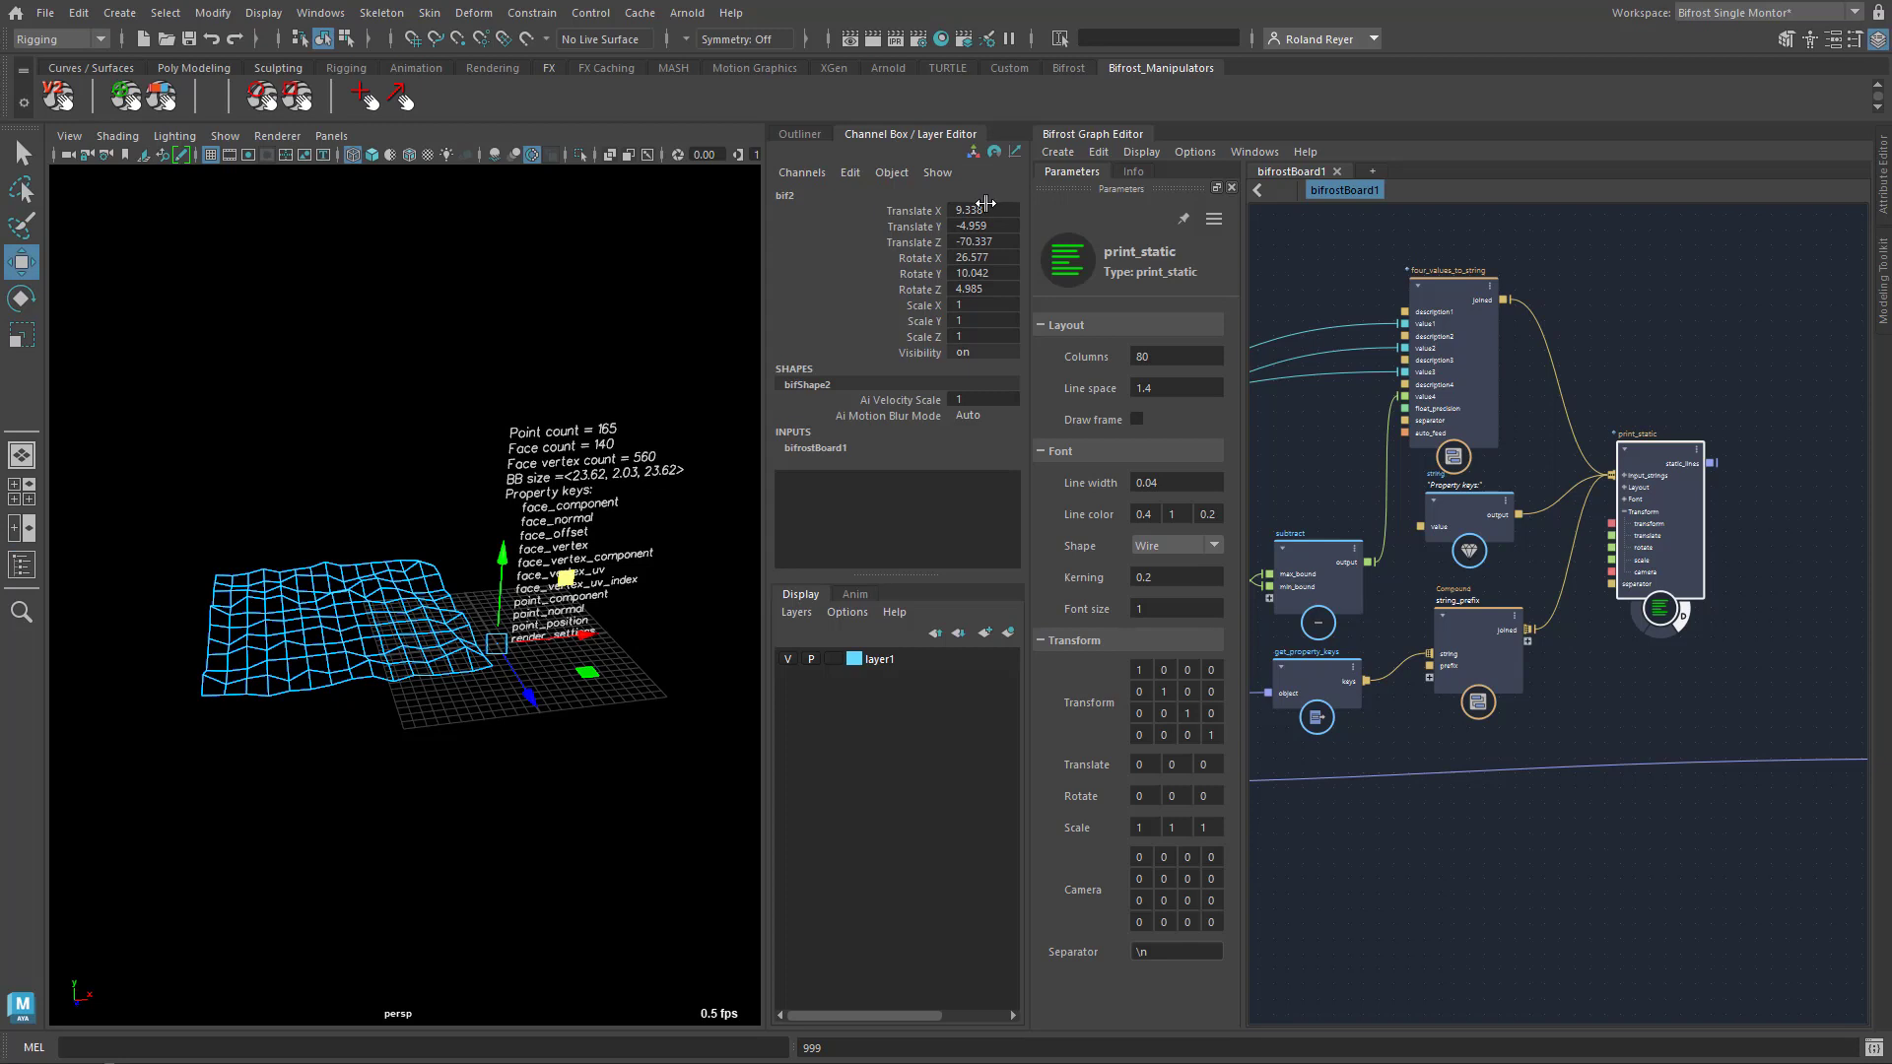
{"action": "left_click_drag", "start_coordinate": [986, 210], "coordinate": [986, 289]}
{"action": "type", "text": "0"}
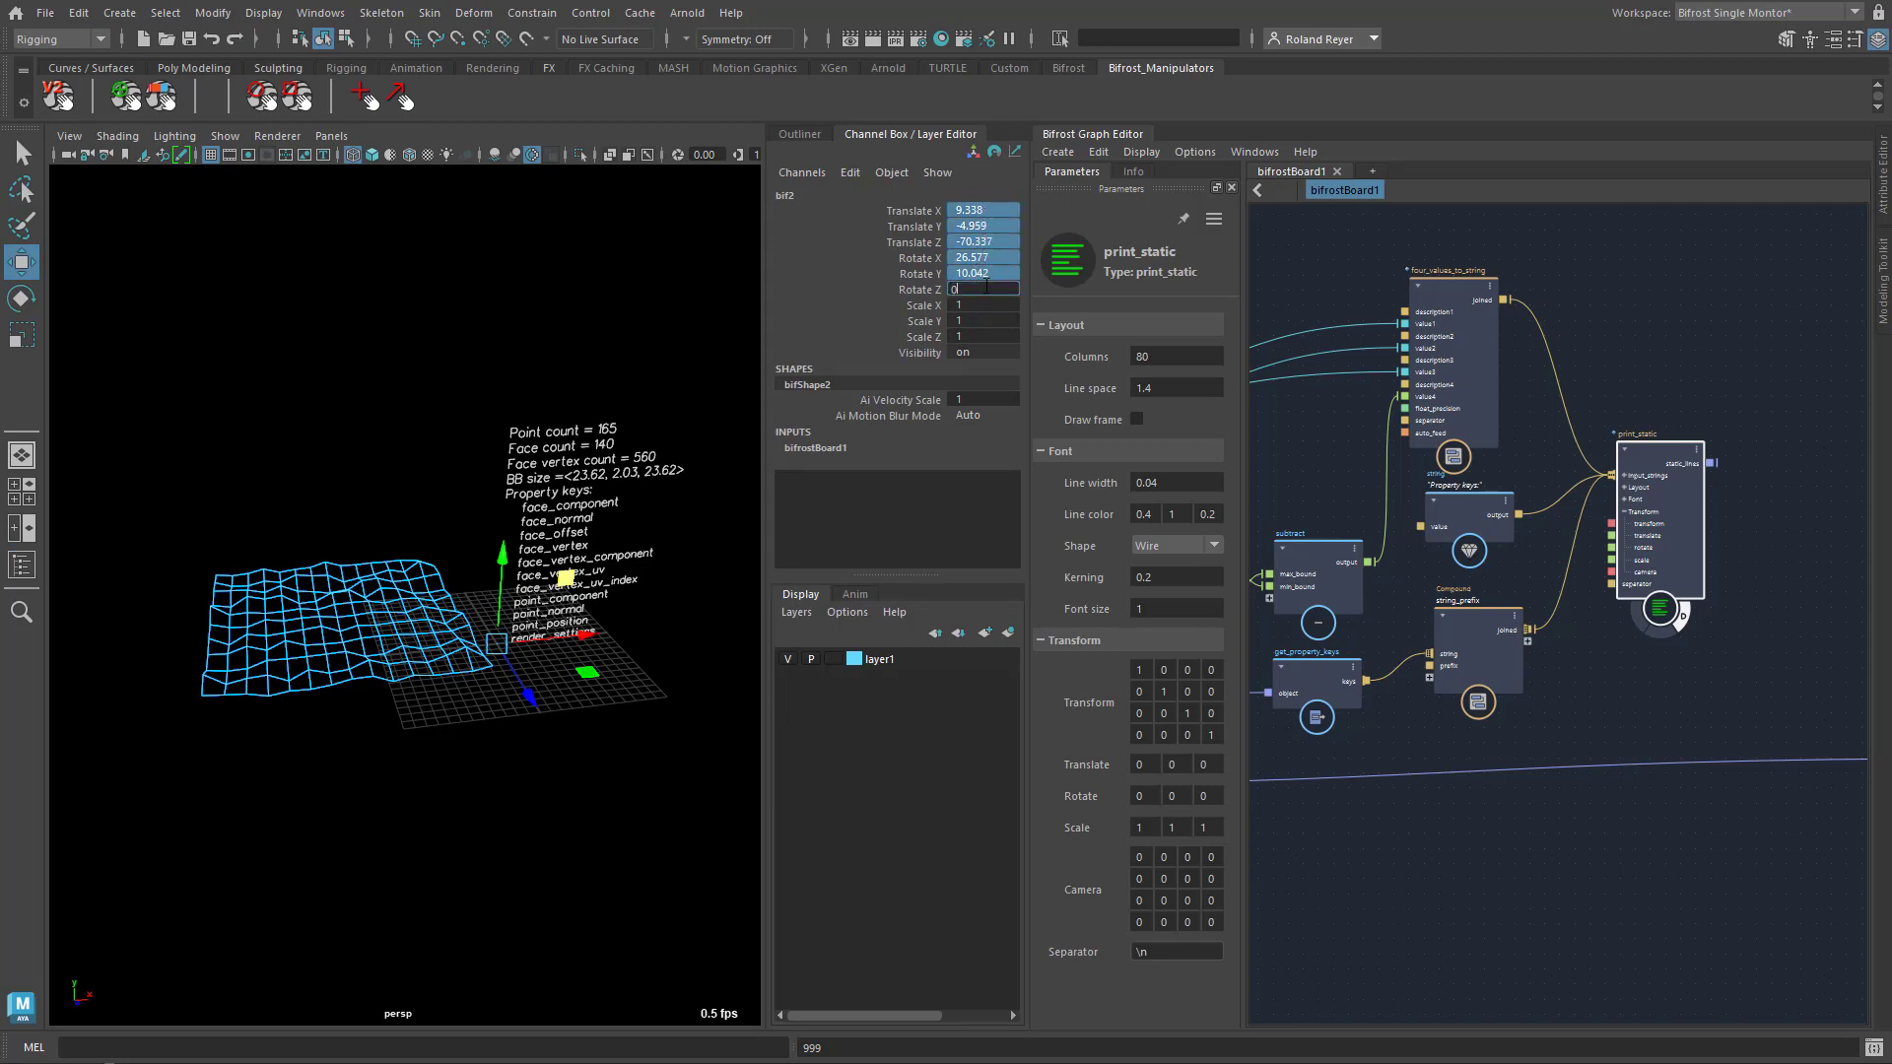
{"action": "key", "text": "Return"}
Set bif2's Scale X, Y and Z to 0.01 and its Translate Z to -1
{"action": "left_click_drag", "start_coordinate": [986, 304], "coordinate": [985, 338]}
{"action": "type", "text": "0.01"}
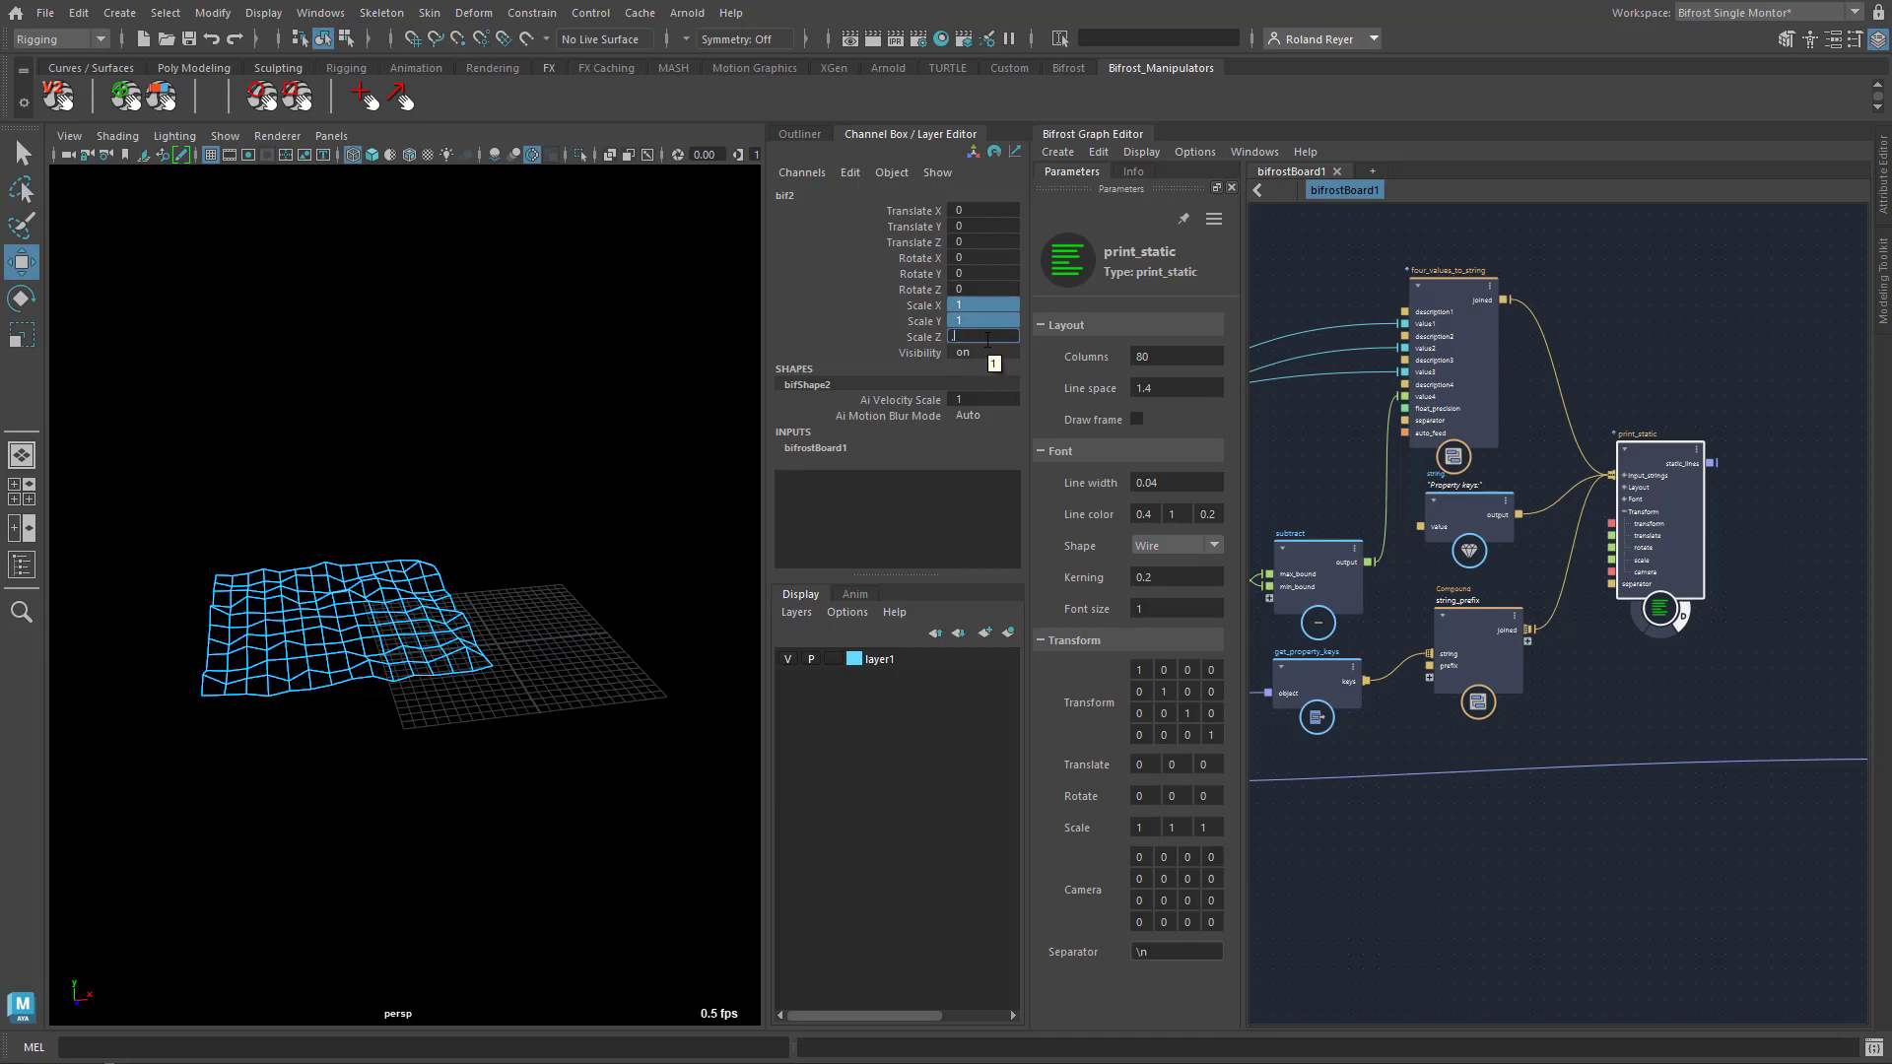
{"action": "key", "text": "Return"}
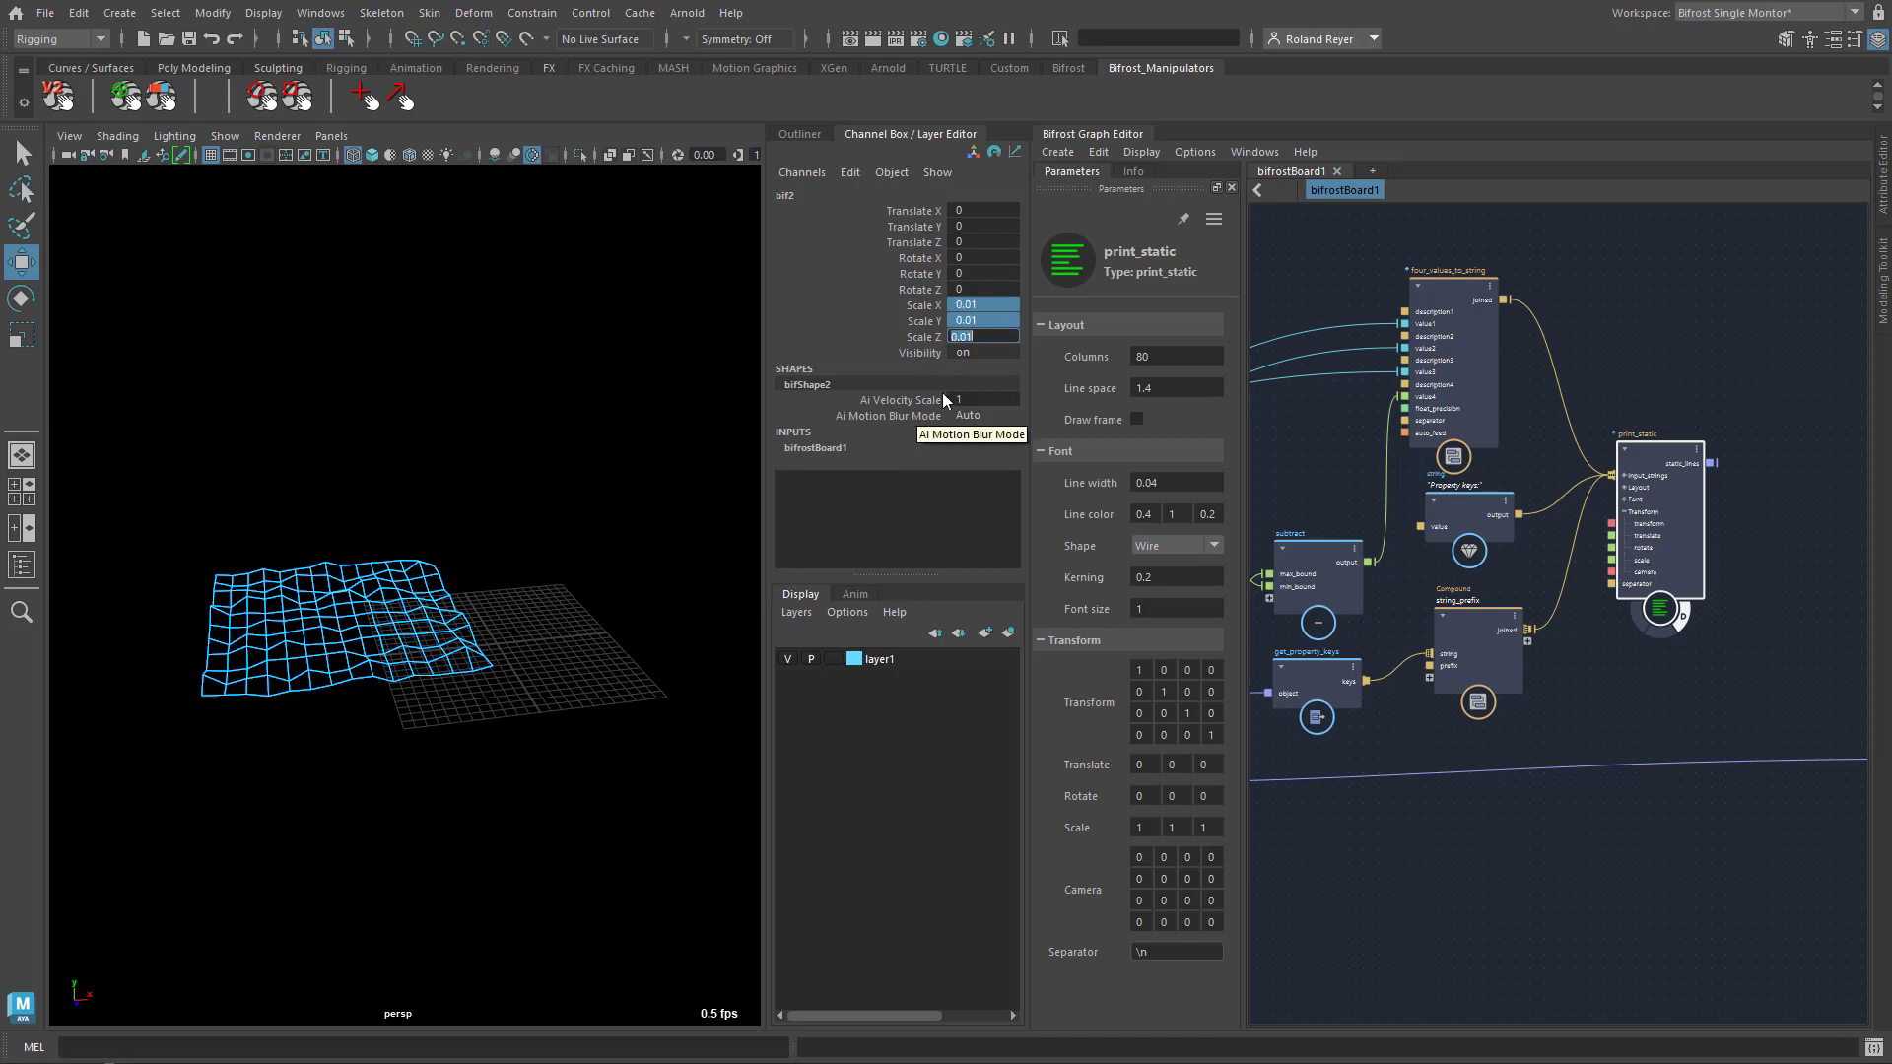
{"action": "left_click", "coordinate": [979, 241]}
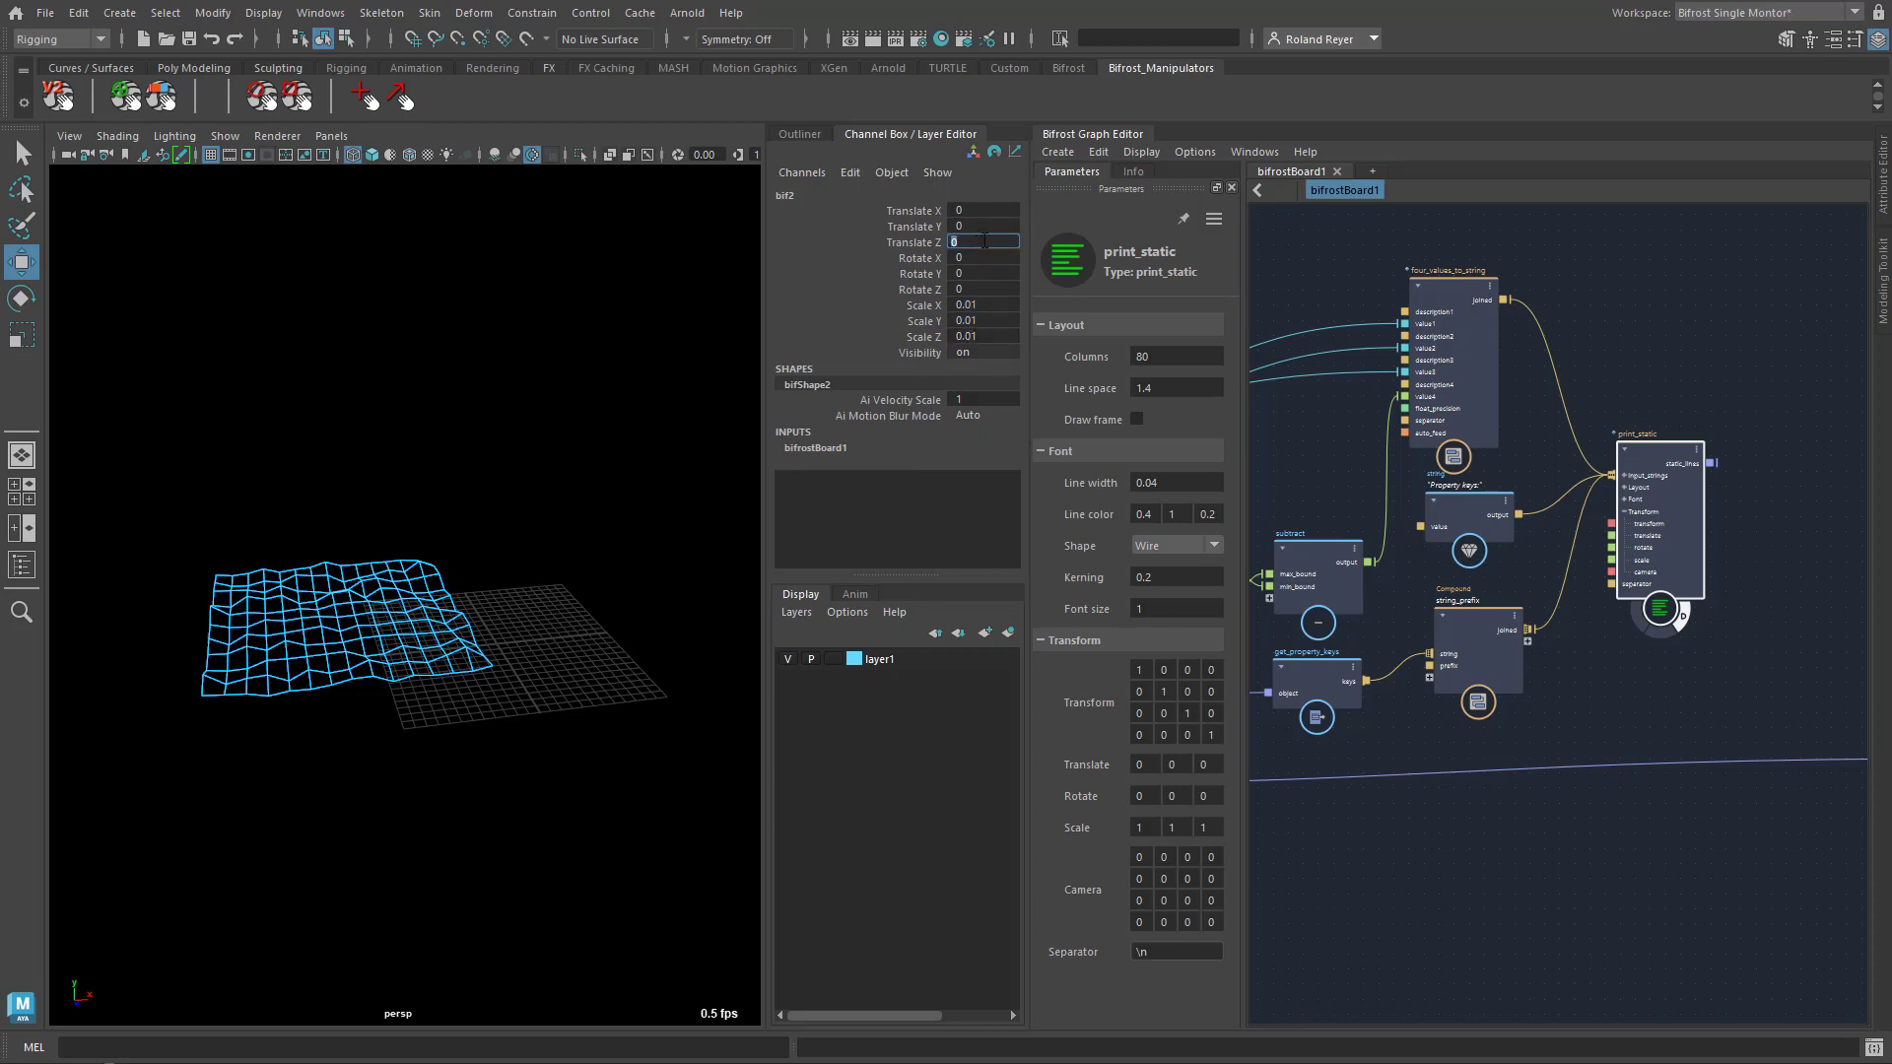
{"action": "type", "text": "-1"}
{"action": "key", "text": "Return"}
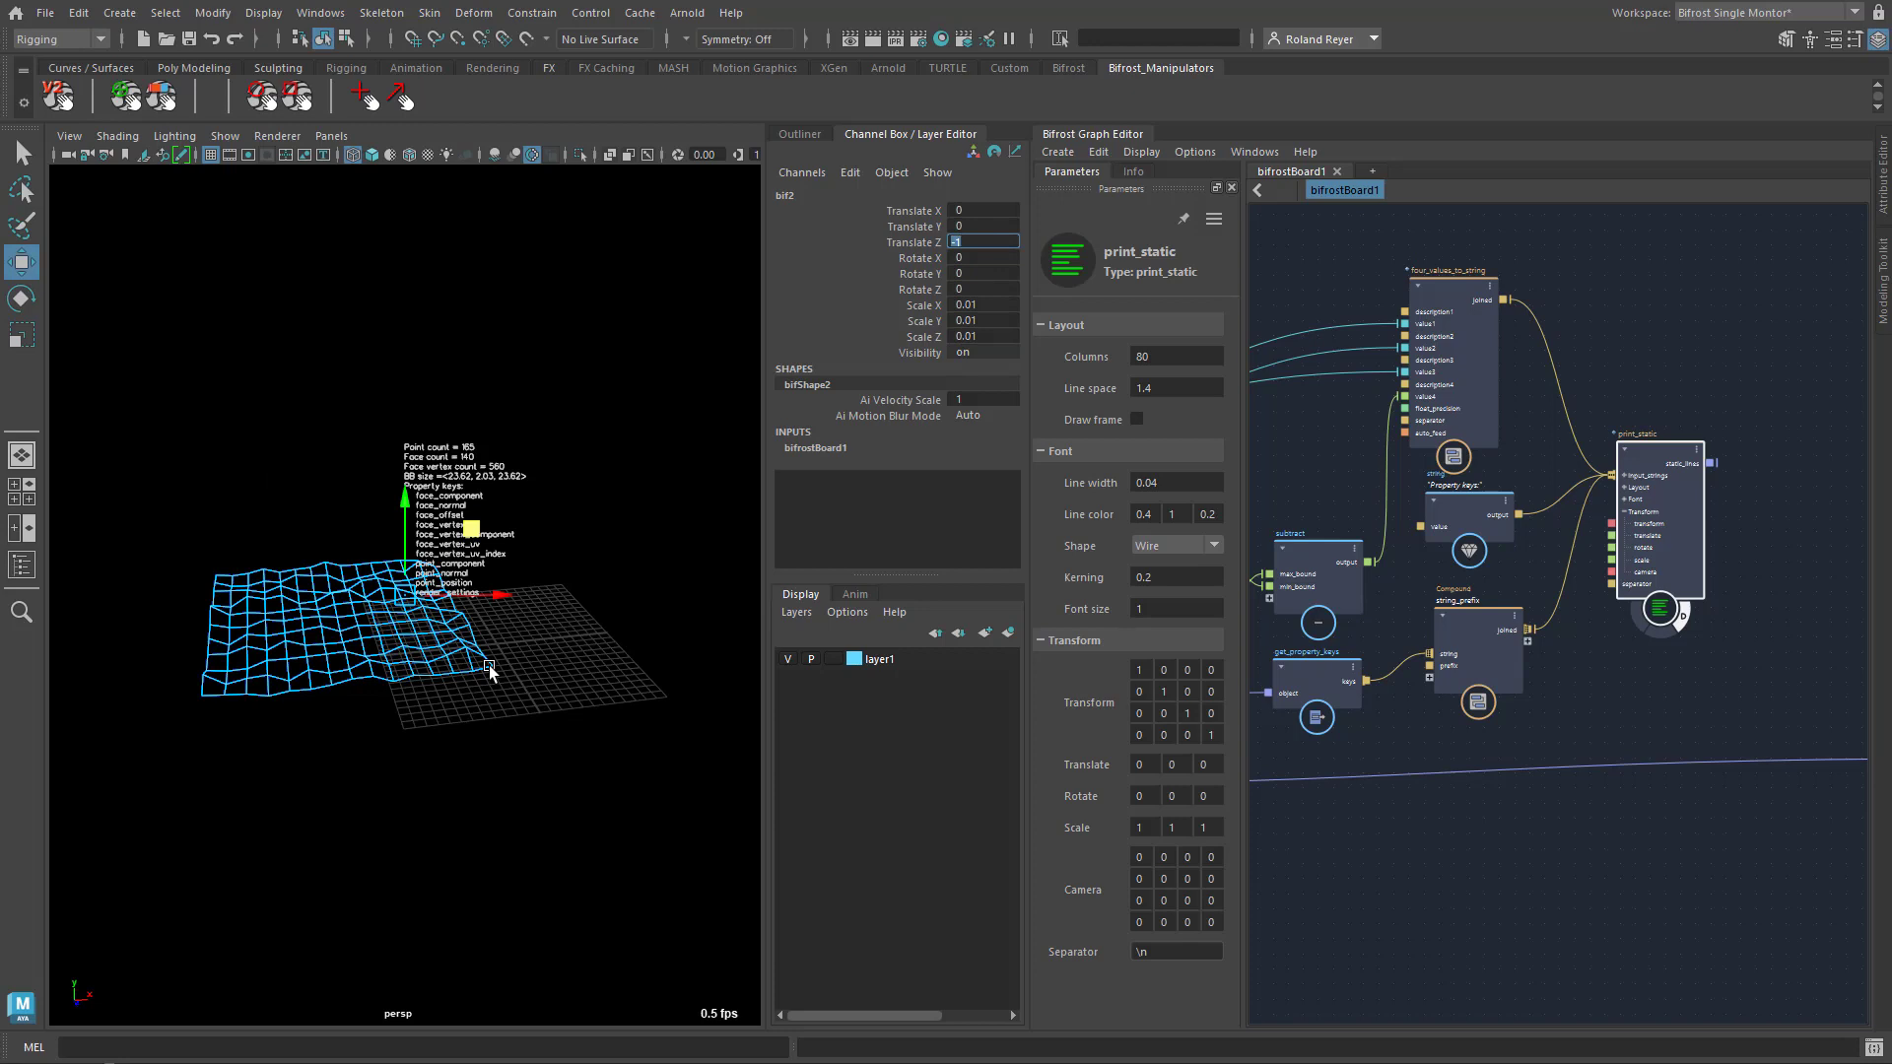
Scale bif2 uniformly to about 0.019 and move it to the view's lower-left corner, about X -0.486 and Y -0.591
{"action": "key", "text": "r"}
{"action": "left_click_drag", "start_coordinate": [407, 597], "coordinate": [569, 696]}
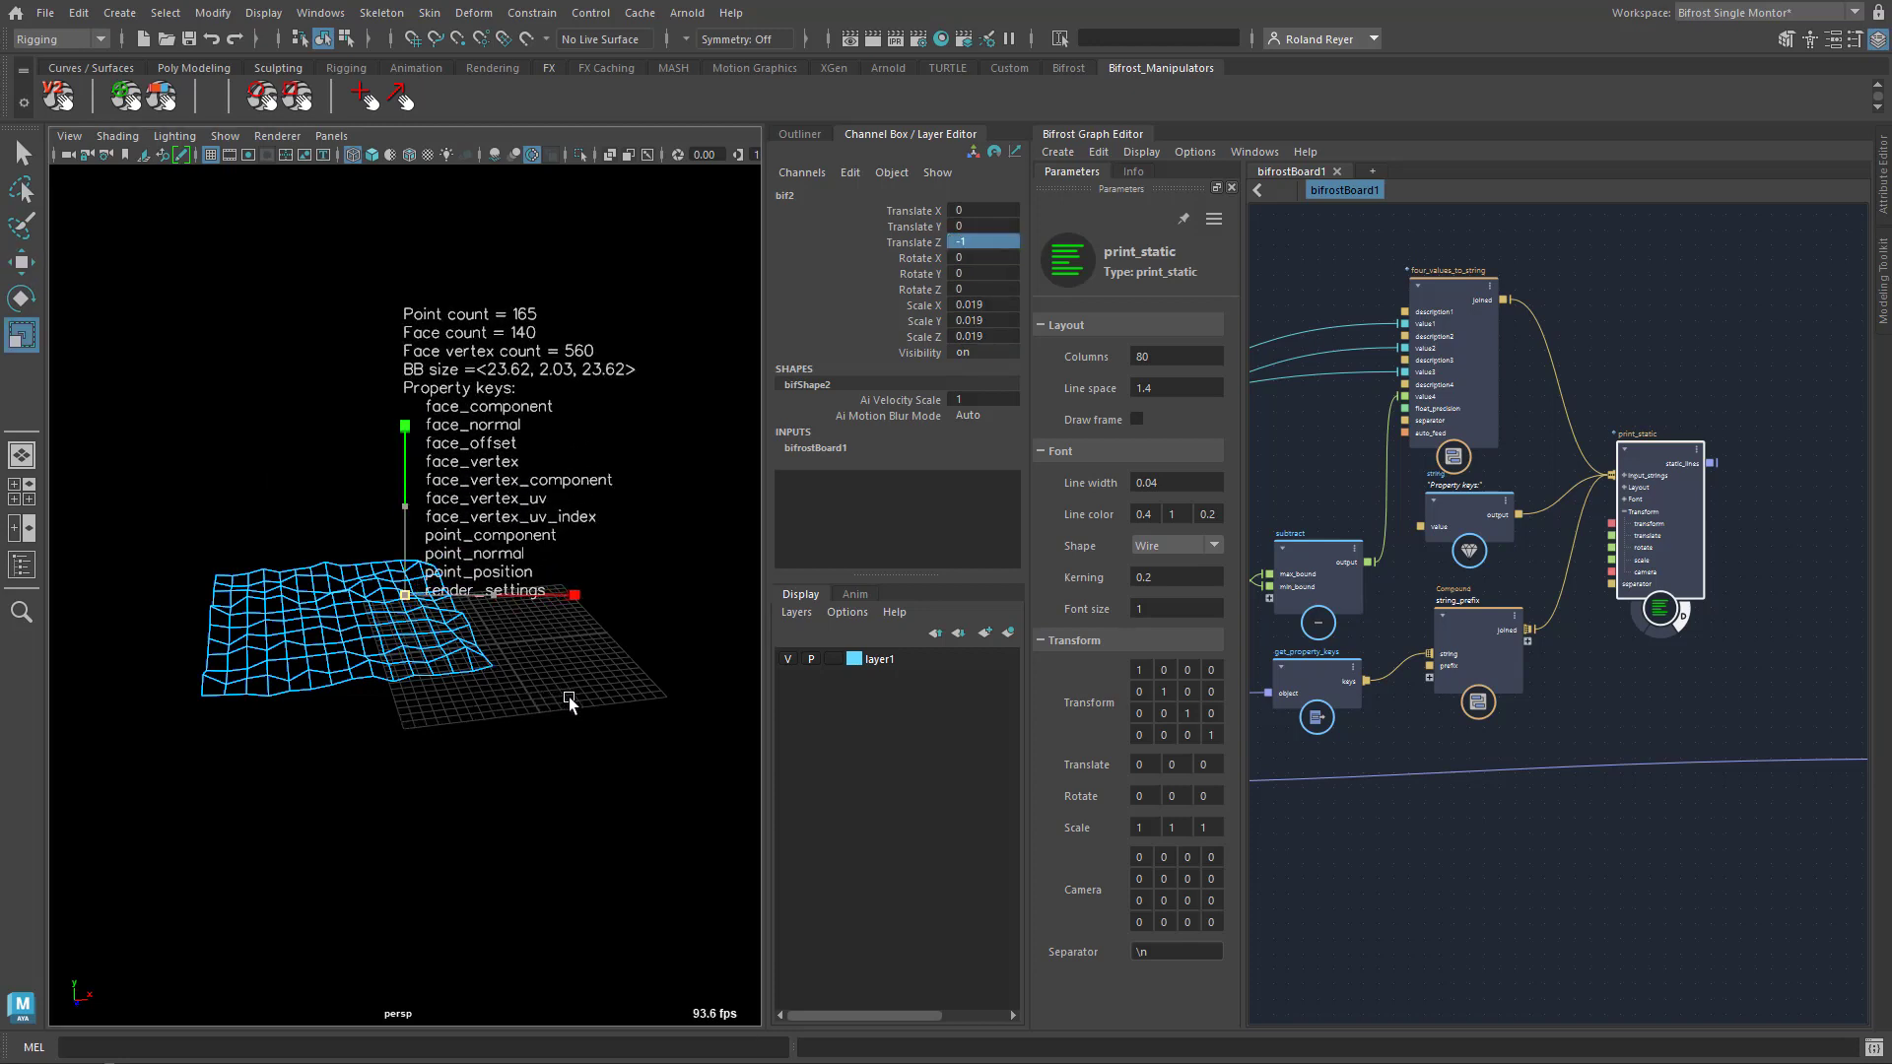
{"action": "key", "text": "w"}
{"action": "left_click_drag", "start_coordinate": [458, 576], "coordinate": [138, 945]}
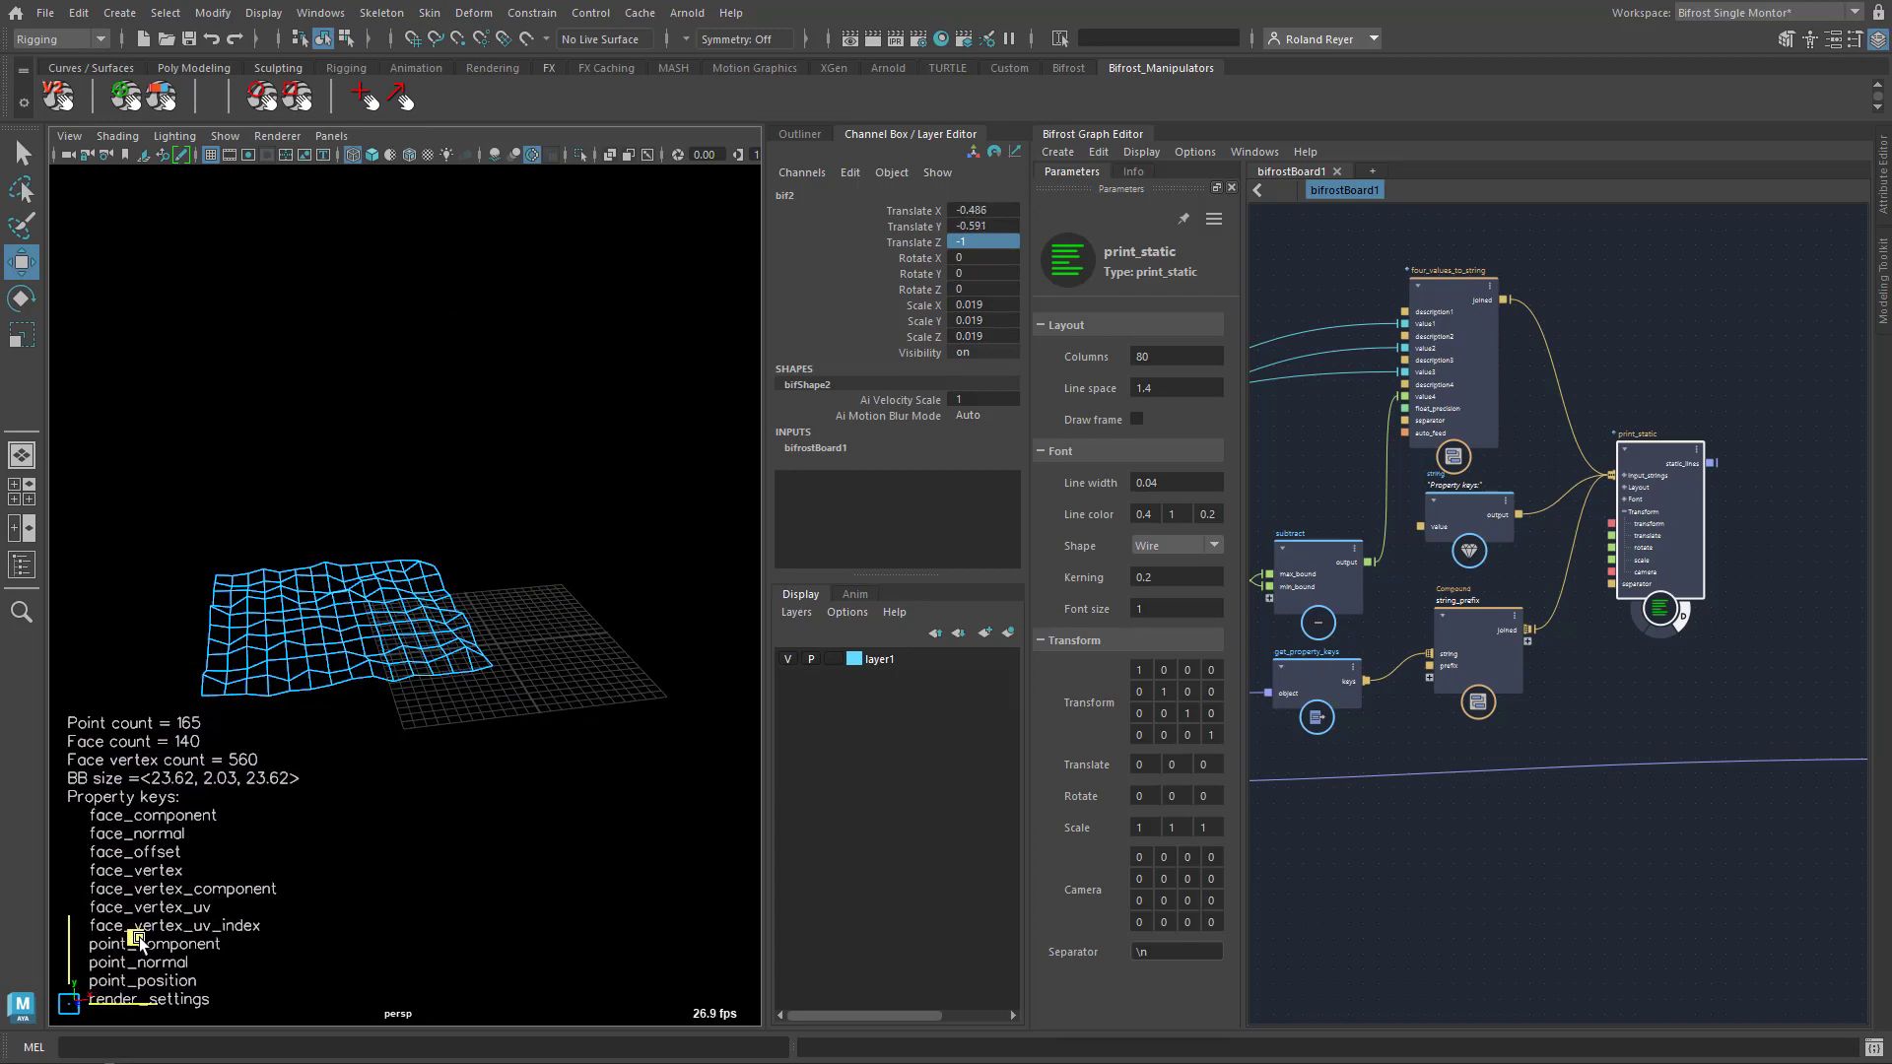
{"action": "left_click", "coordinate": [464, 897]}
{"action": "left_click_drag", "start_coordinate": [501, 887], "coordinate": [537, 899], "text": "alt"}
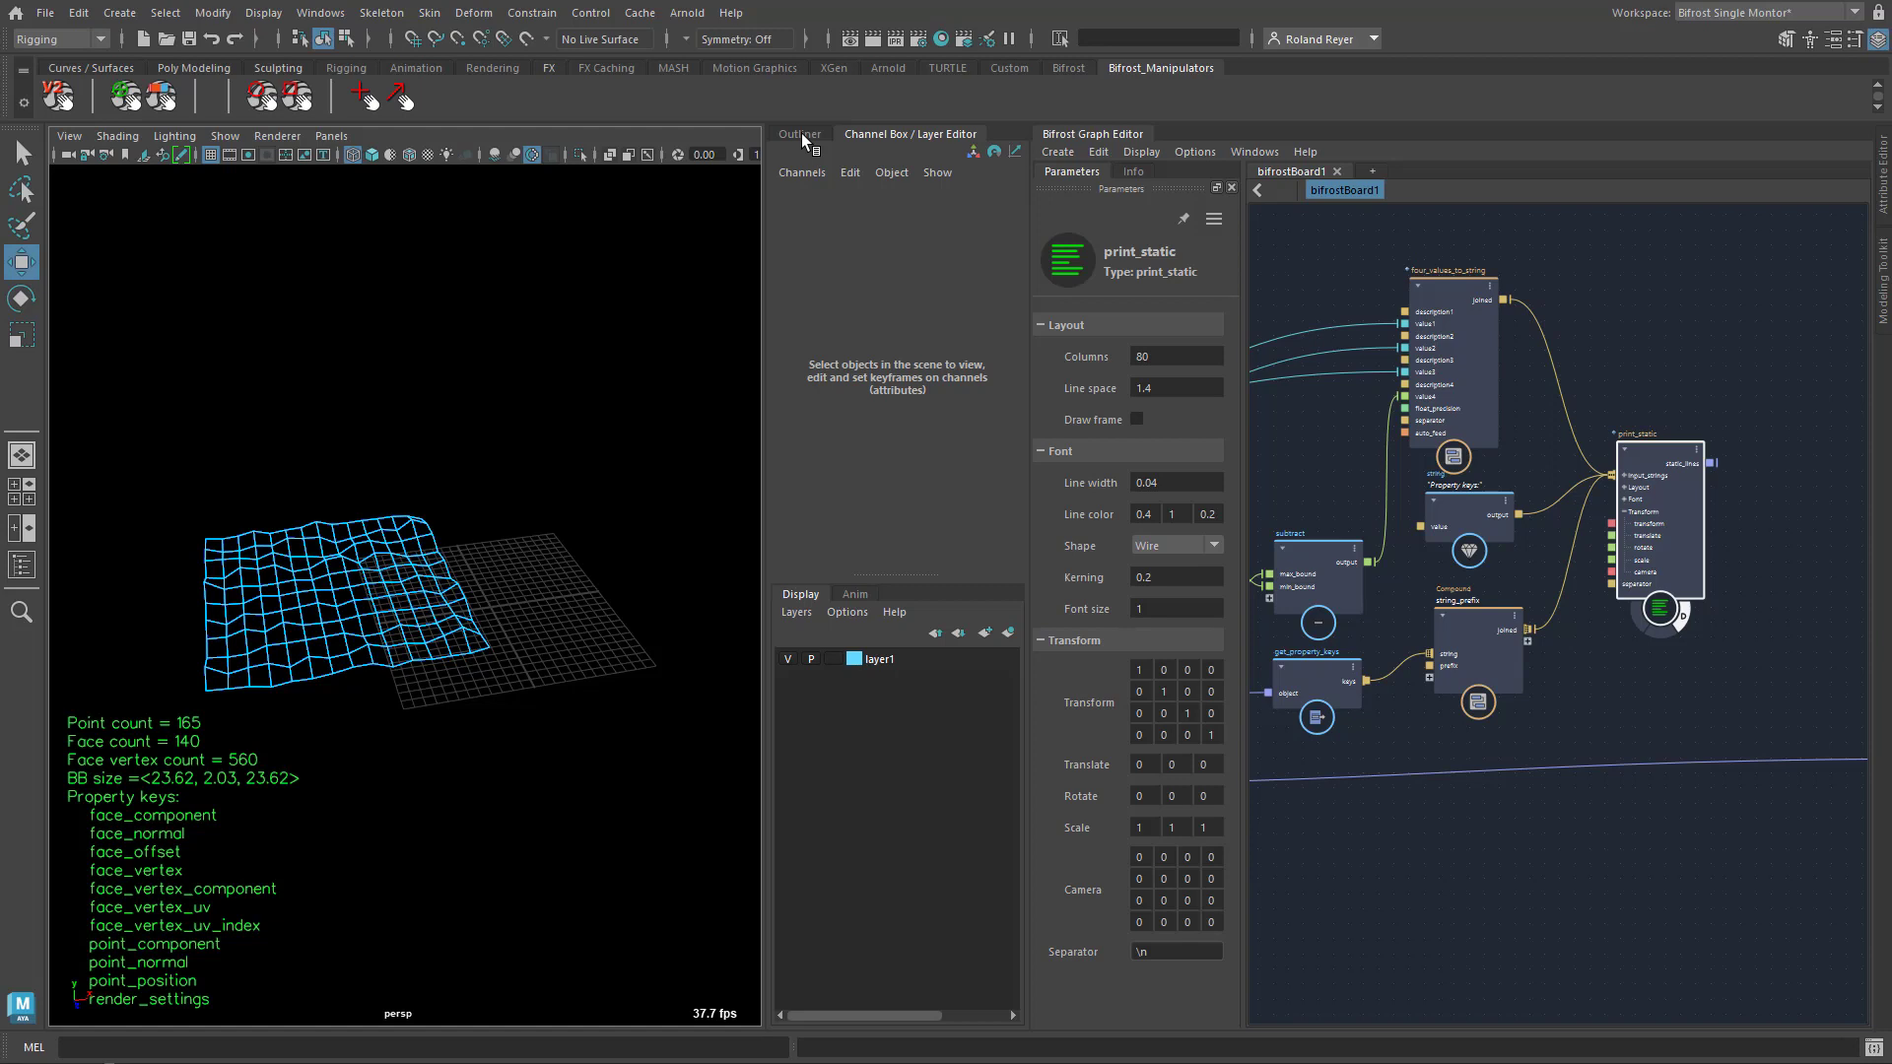
Select the printed text to inspect bif2's Translate Z value, and clear the selection
{"action": "left_click", "coordinate": [165, 865]}
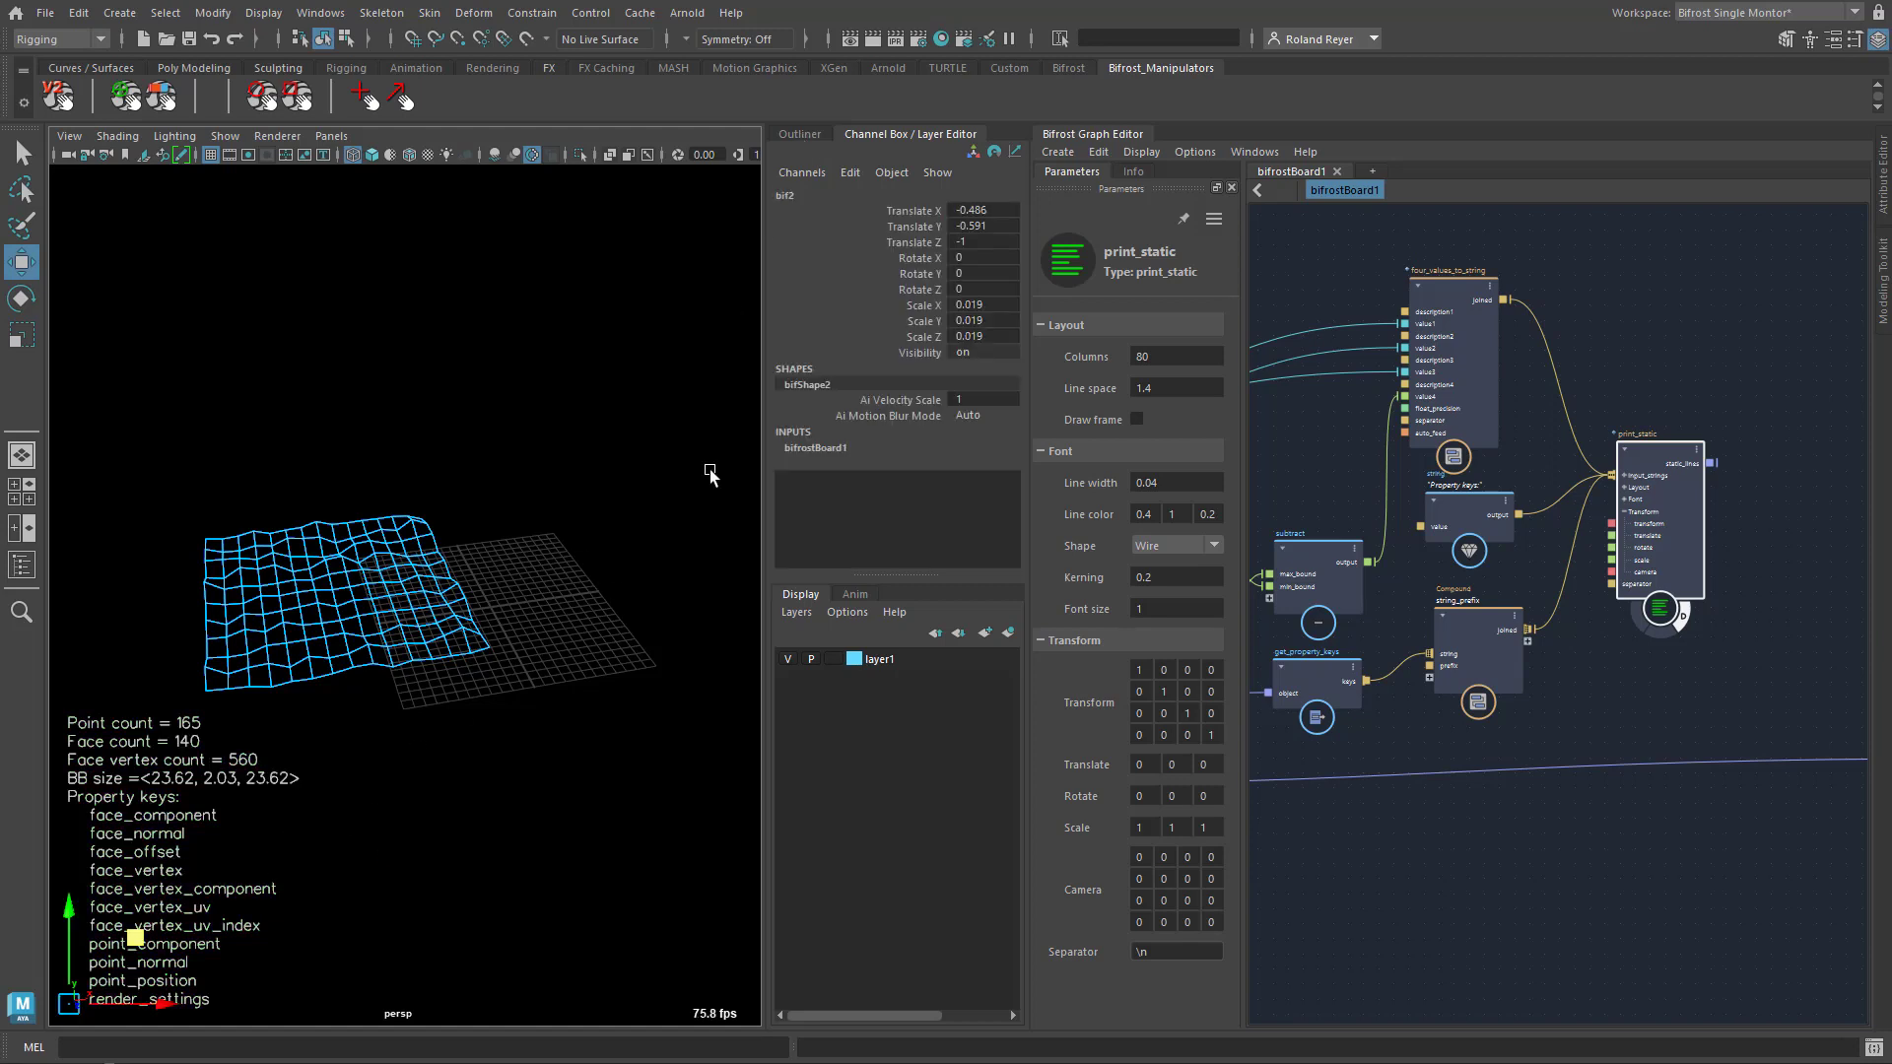
{"action": "double_click", "coordinate": [987, 239]}
{"action": "left_click", "coordinate": [427, 943]}
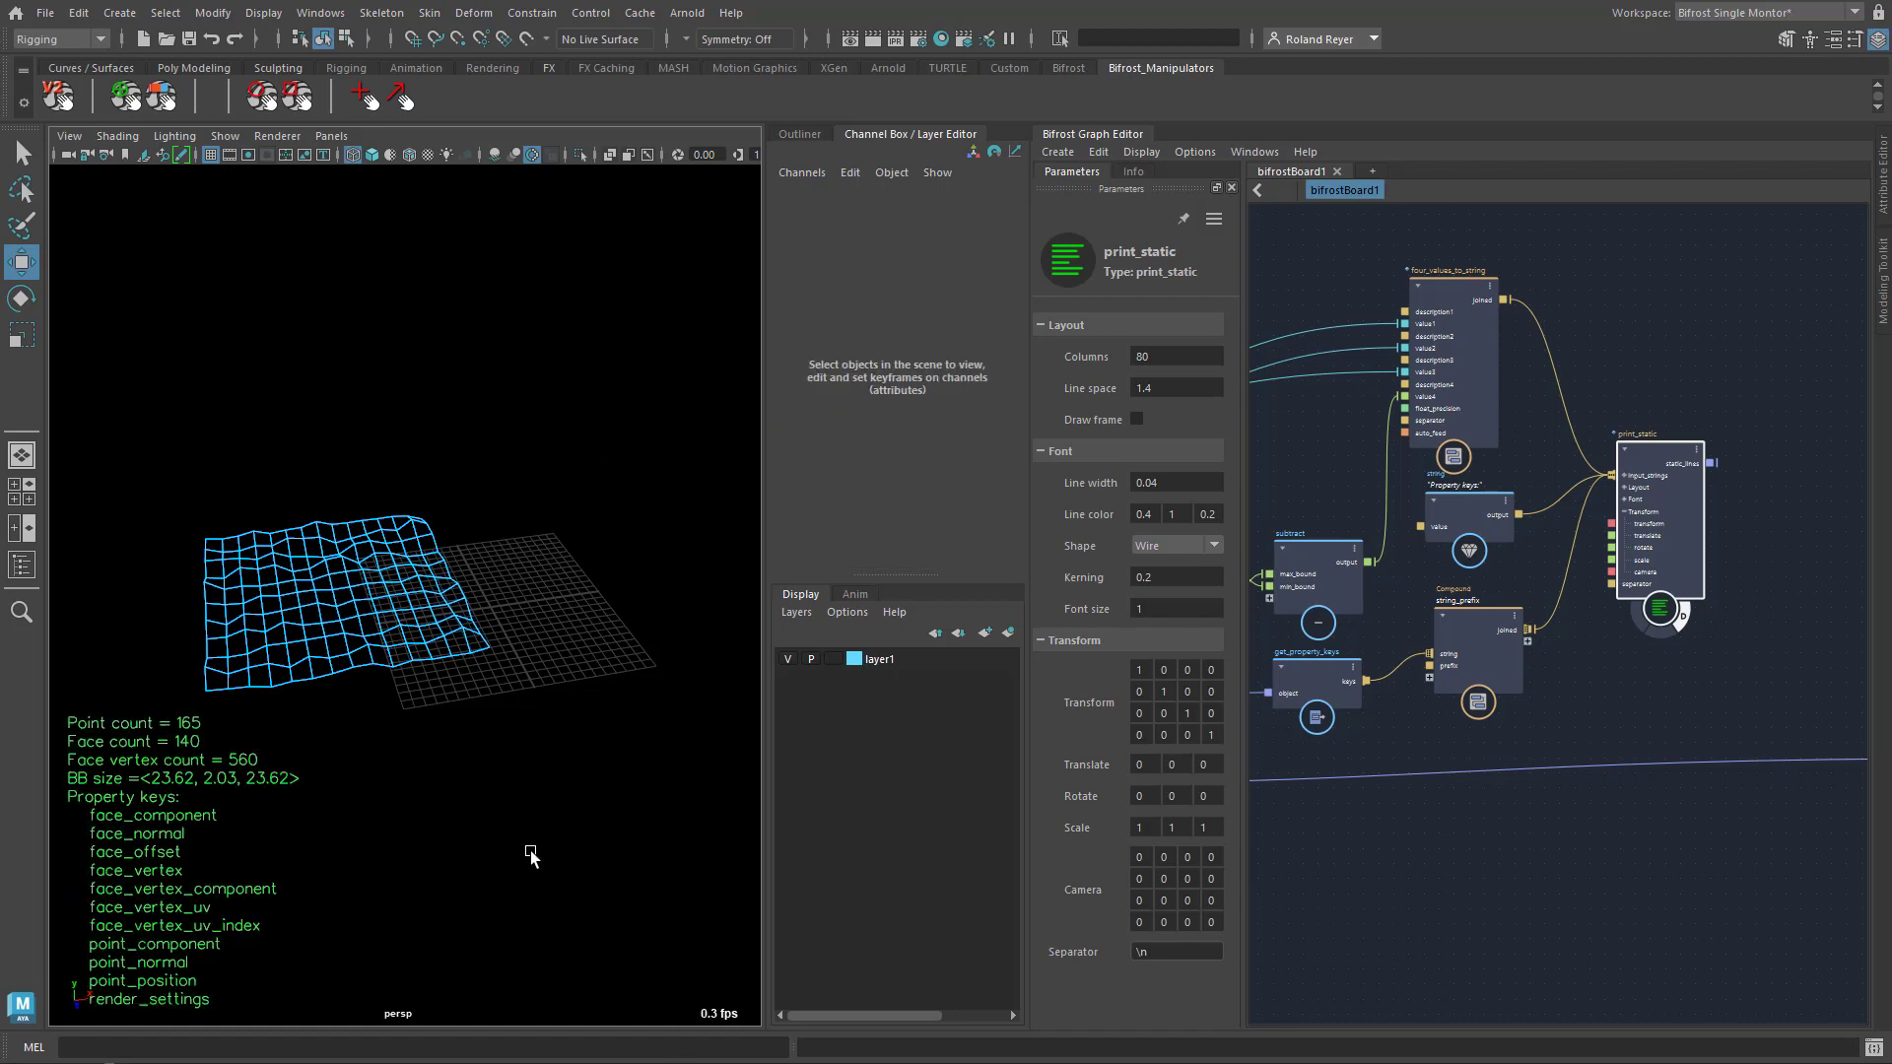
Move the print_static node farther from its input nodes and orbit the camera to check that the text stays fixed in view
{"action": "key", "text": "alt+v"}
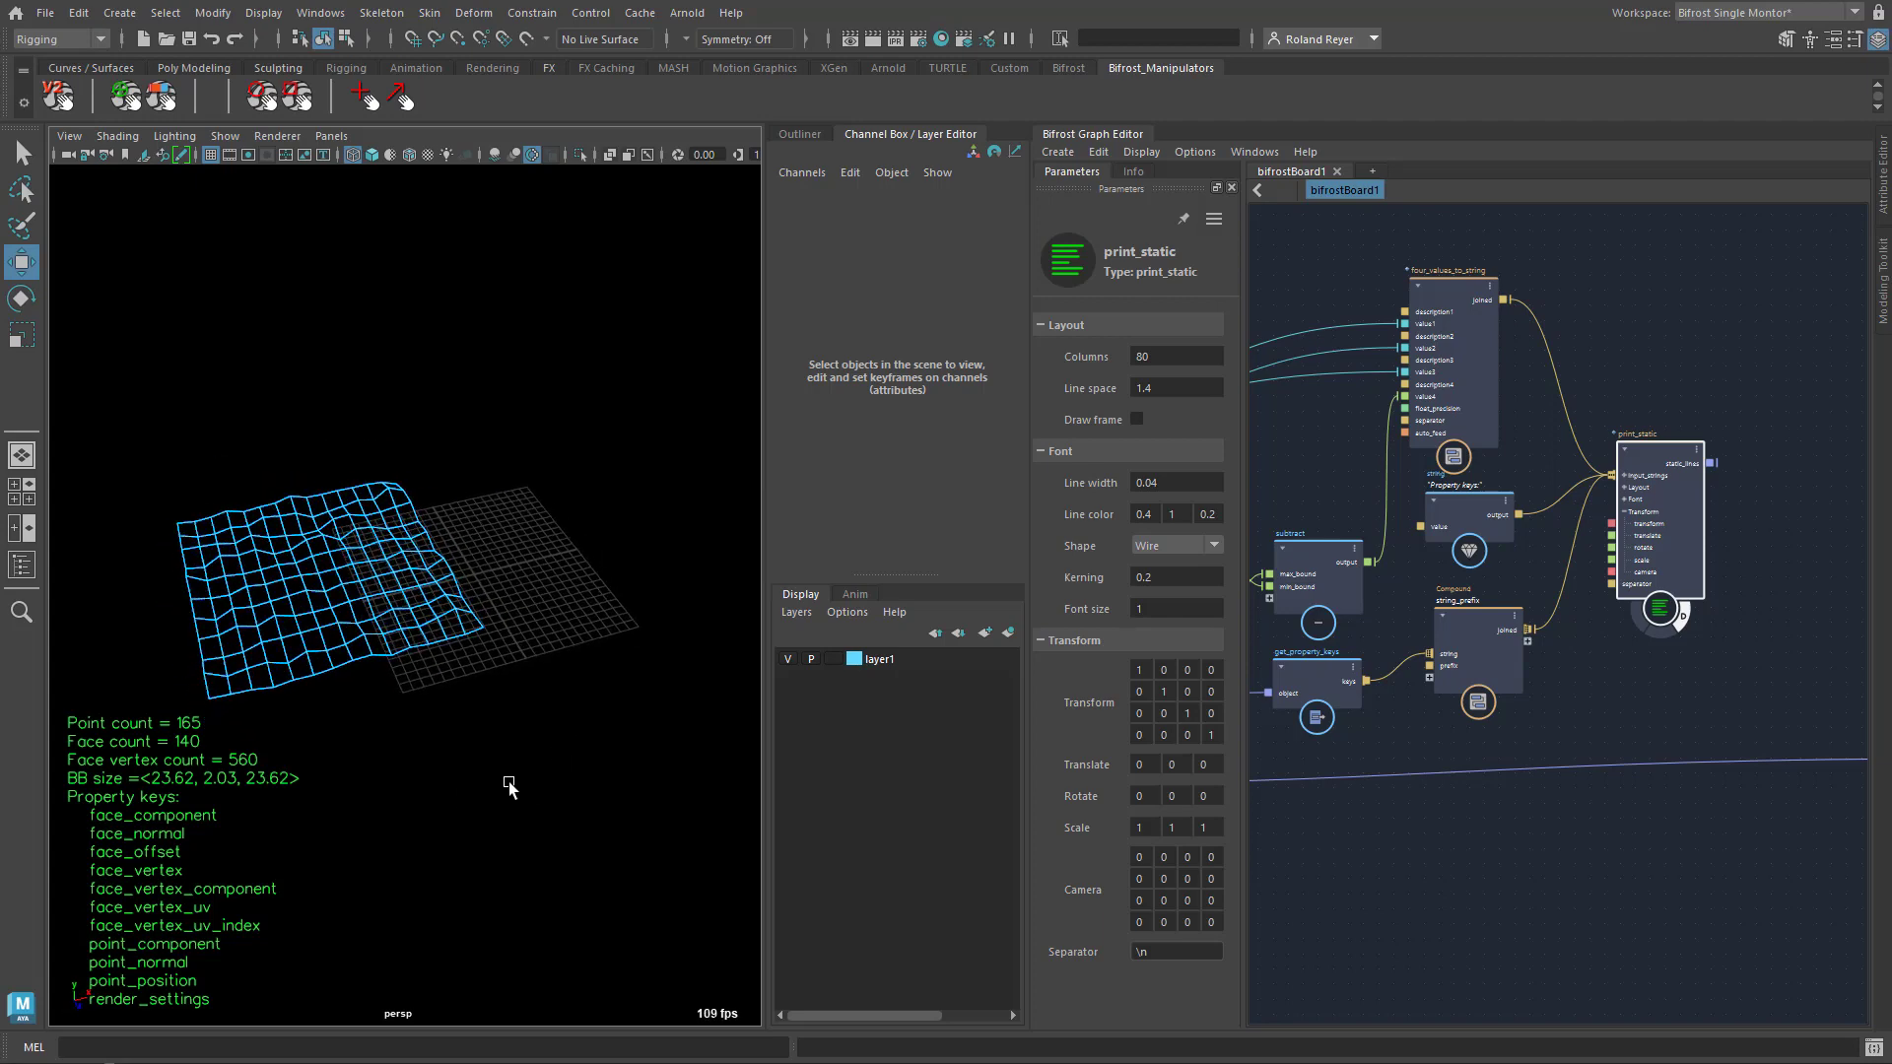
{"action": "left_click_drag", "start_coordinate": [1650, 450], "coordinate": [1719, 394]}
{"action": "left_click_drag", "start_coordinate": [487, 847], "coordinate": [541, 789], "text": "alt"}
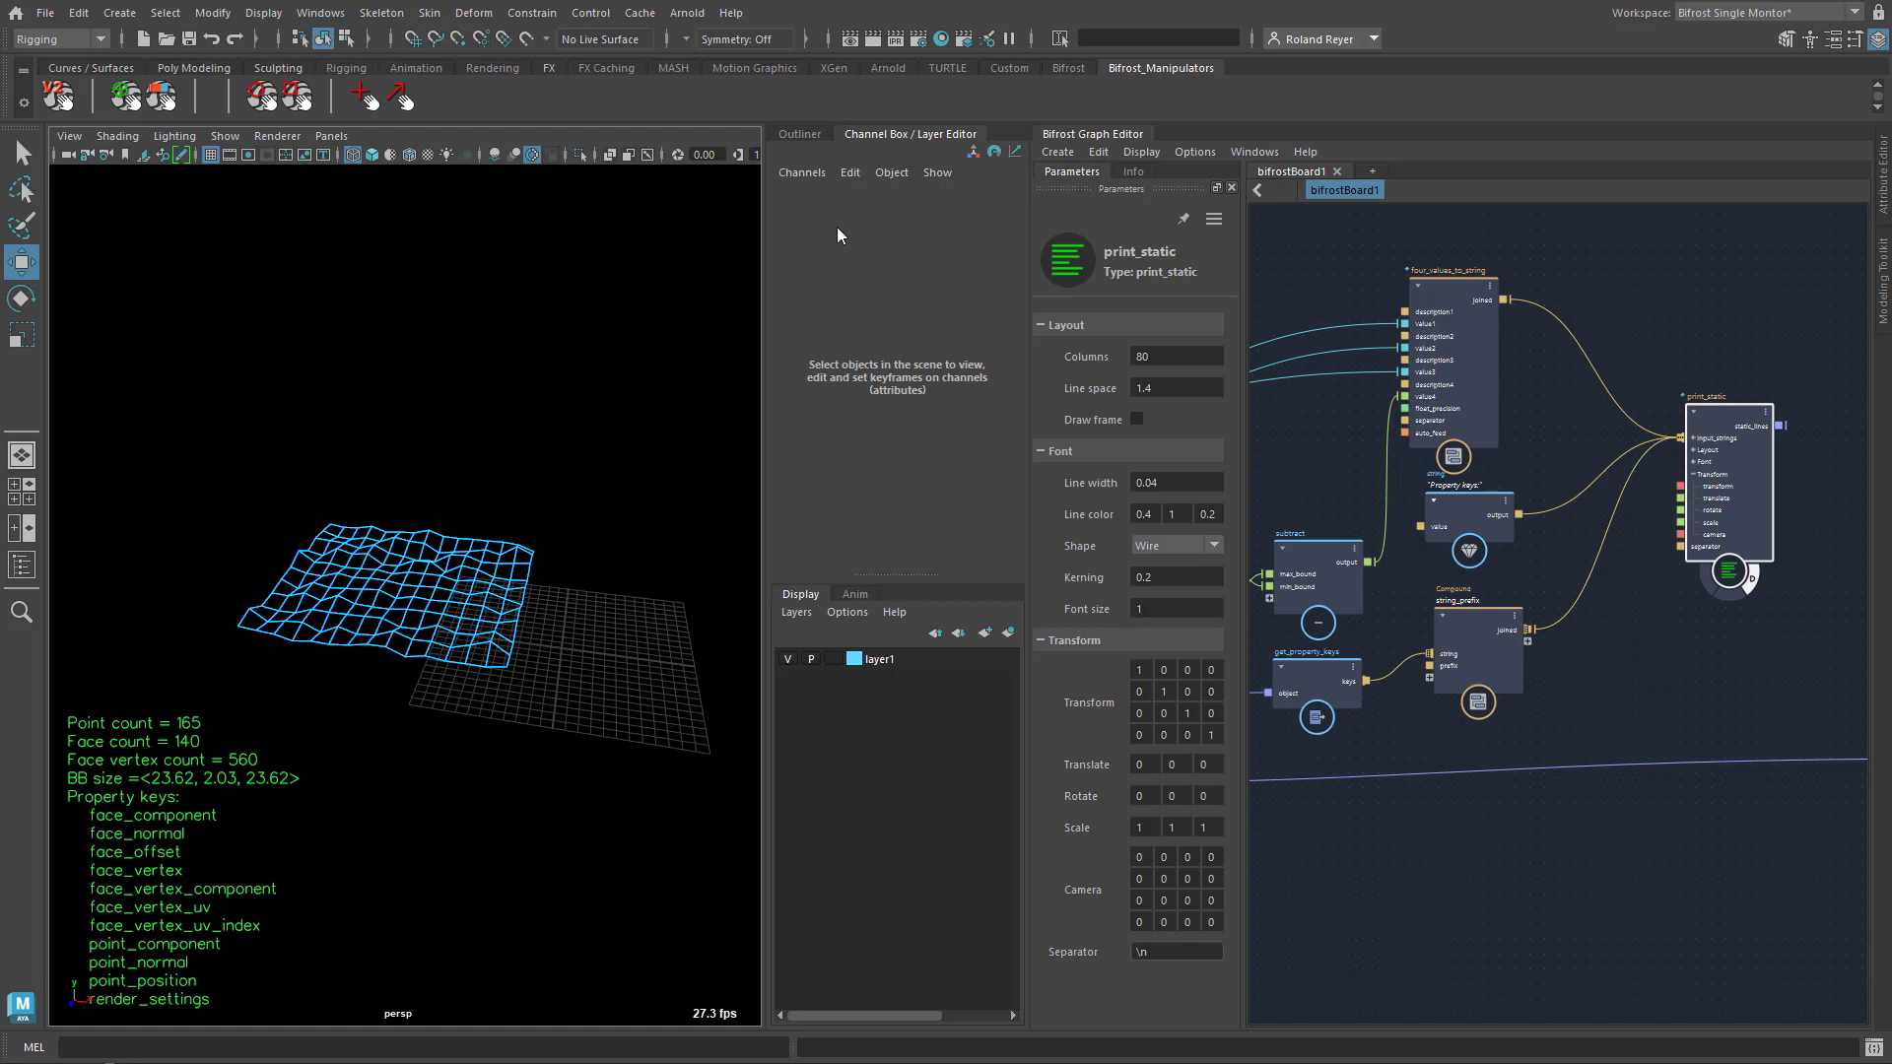
{"action": "mouse_move", "coordinate": [439, 933]}
{"action": "left_mouse_down", "text": "alt"}
{"action": "mouse_move", "coordinate": [578, 975]}
{"action": "mouse_move", "coordinate": [274, 954]}
{"action": "mouse_move", "coordinate": [559, 984]}
{"action": "mouse_move", "coordinate": [381, 963]}
{"action": "mouse_move", "coordinate": [513, 831]}
{"action": "left_mouse_up", "text": "alt"}
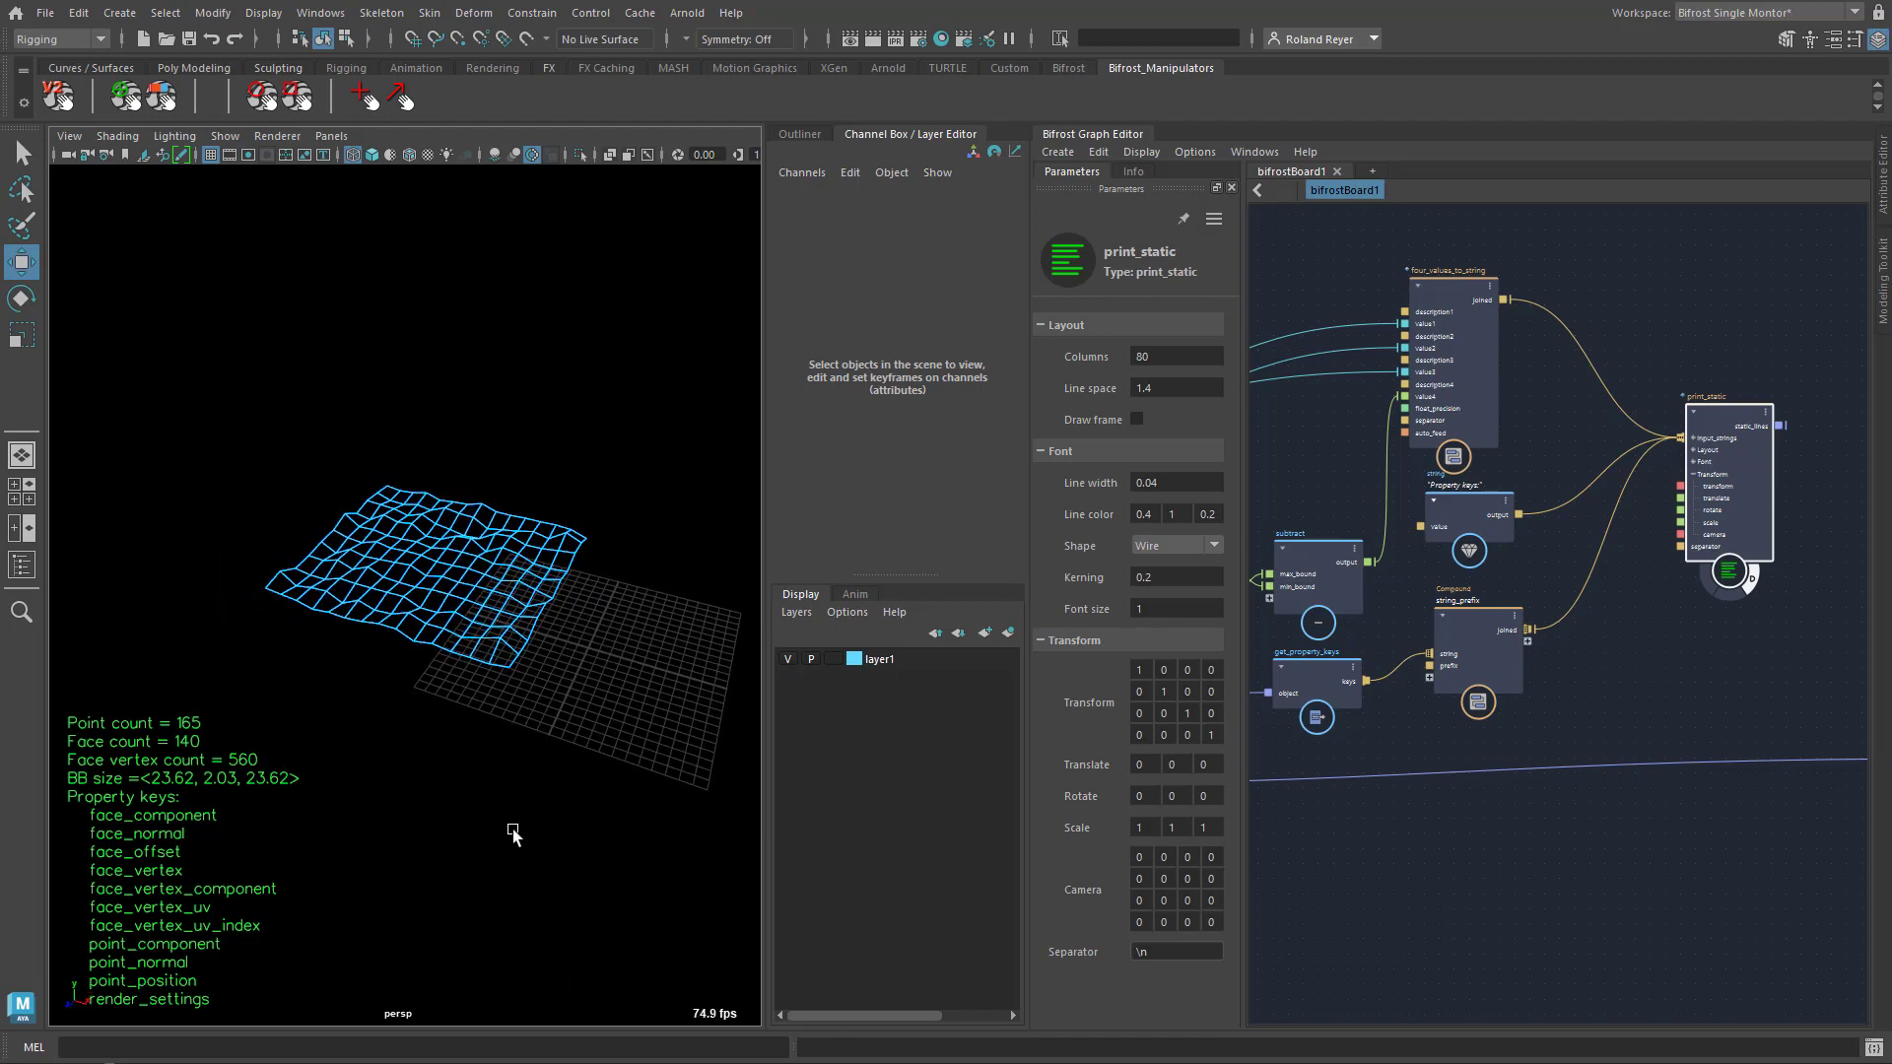